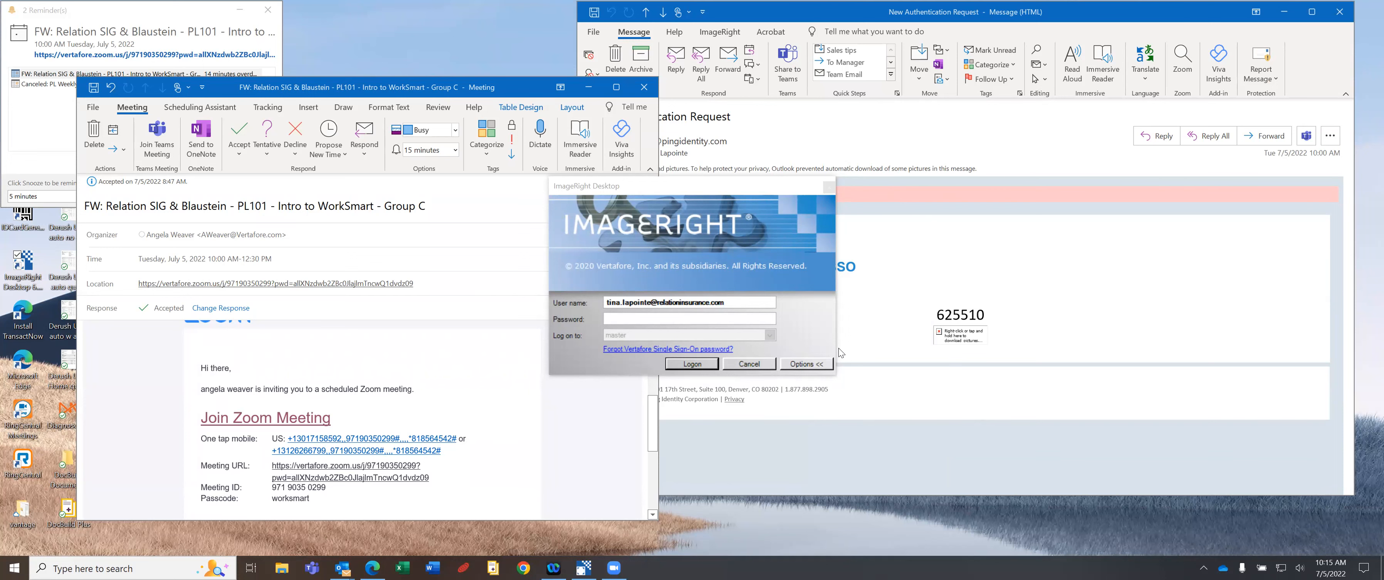
Minimize the meeting invitation and Reminders windows, then select the ImageRight Desktop shortcut.
left_click(585, 88)
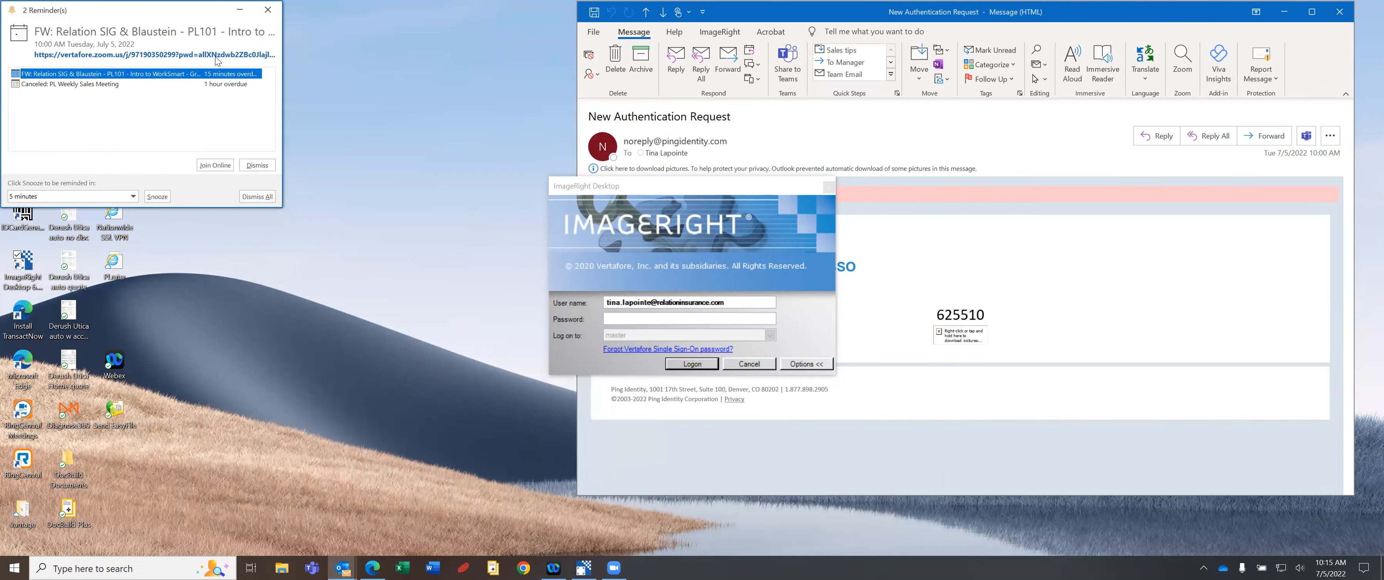
left_click(240, 10)
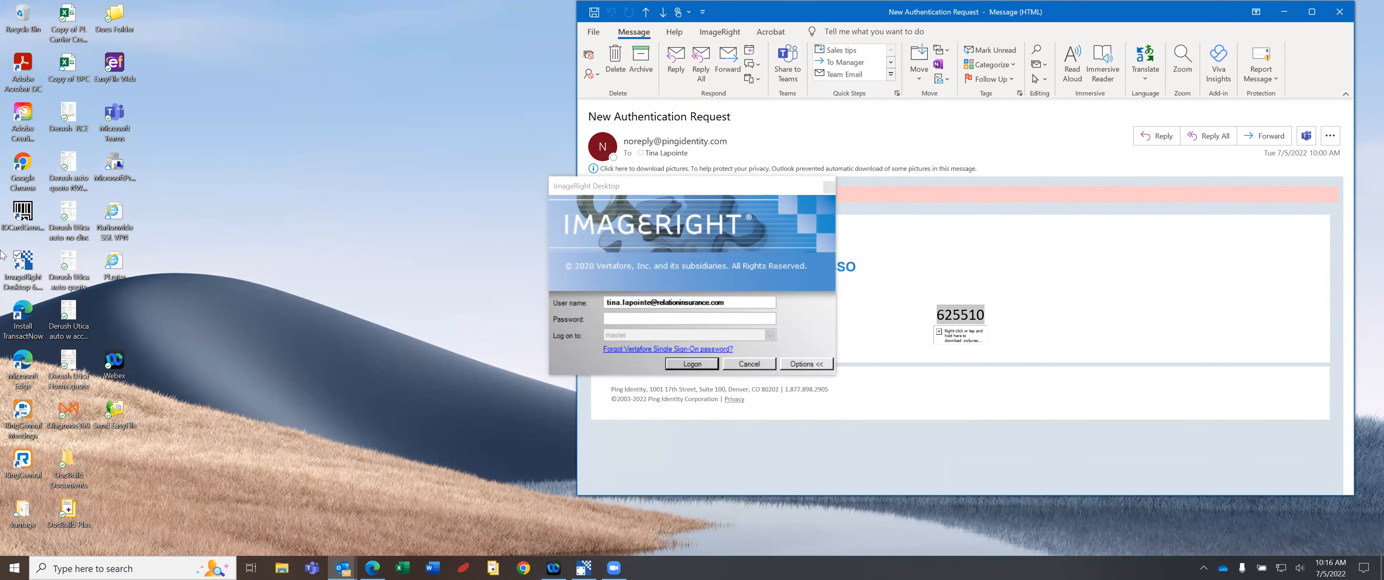
left_click(26, 264)
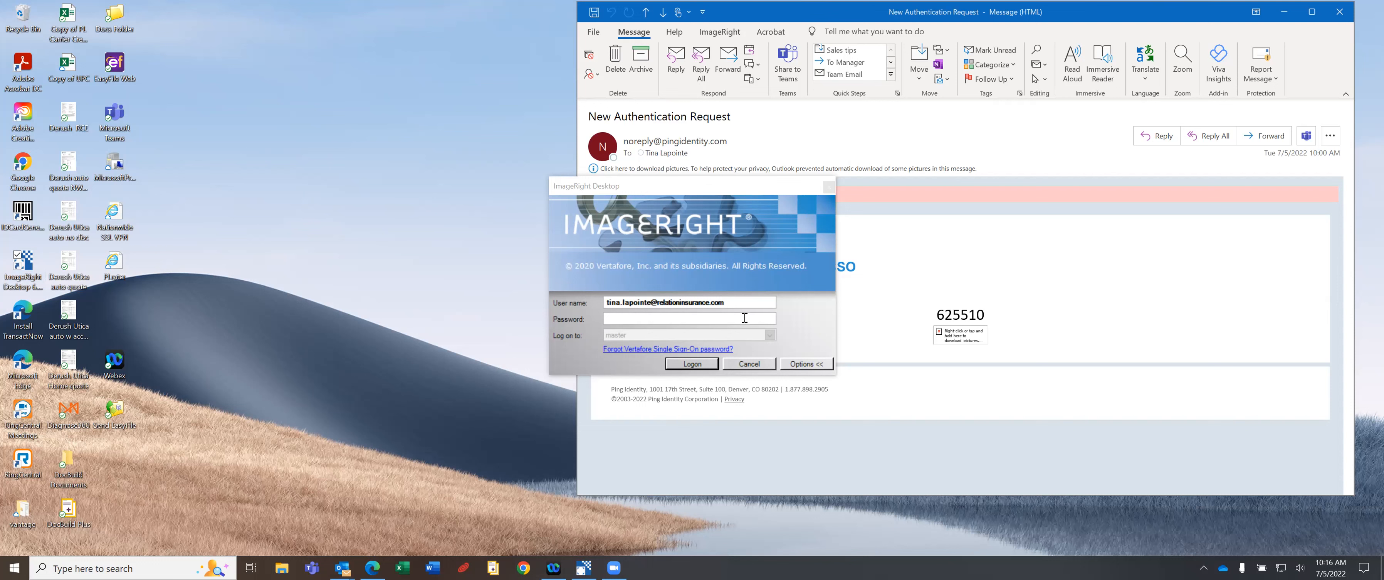
Log on to ImageRight with the account password, re-entering it after the first attempt.
left_click(691, 317)
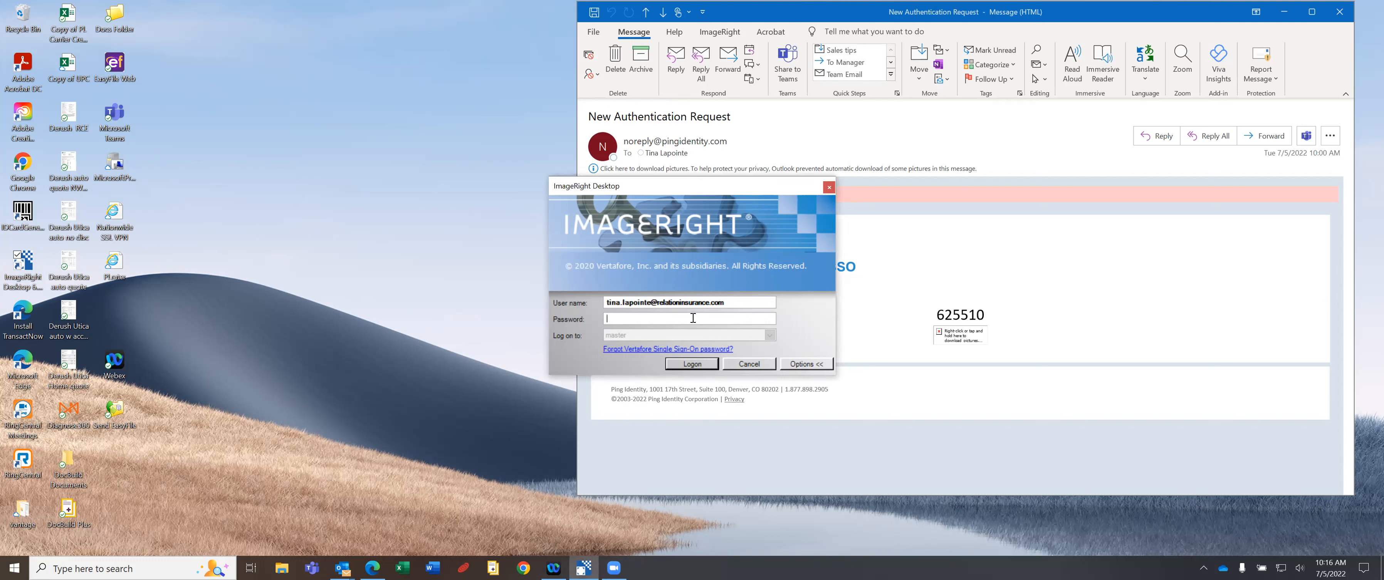
type("**")
left_click(700, 363)
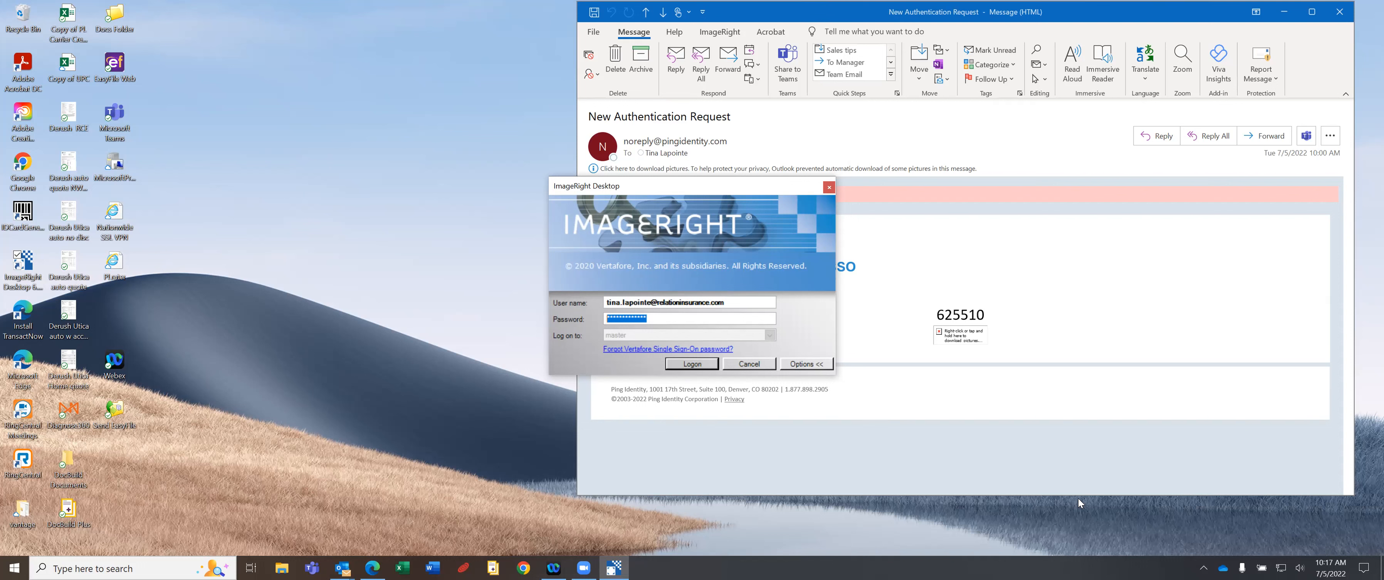
type("******")
left_click(684, 363)
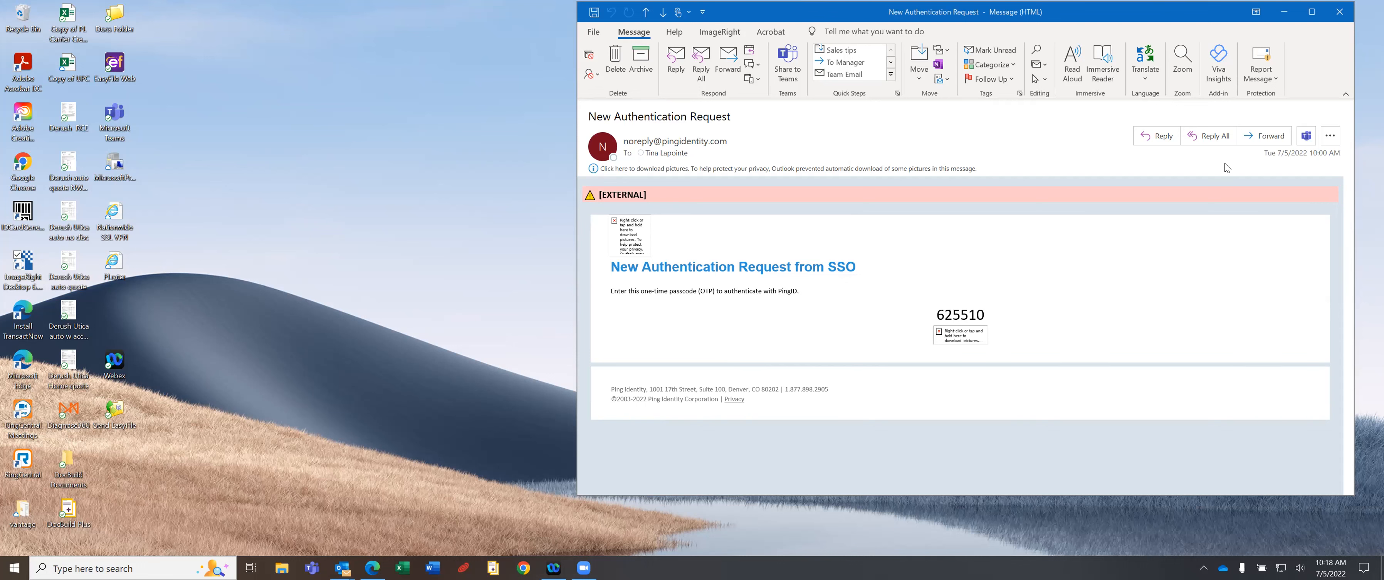
Close the Outlook authentication email window.
left_click(1340, 11)
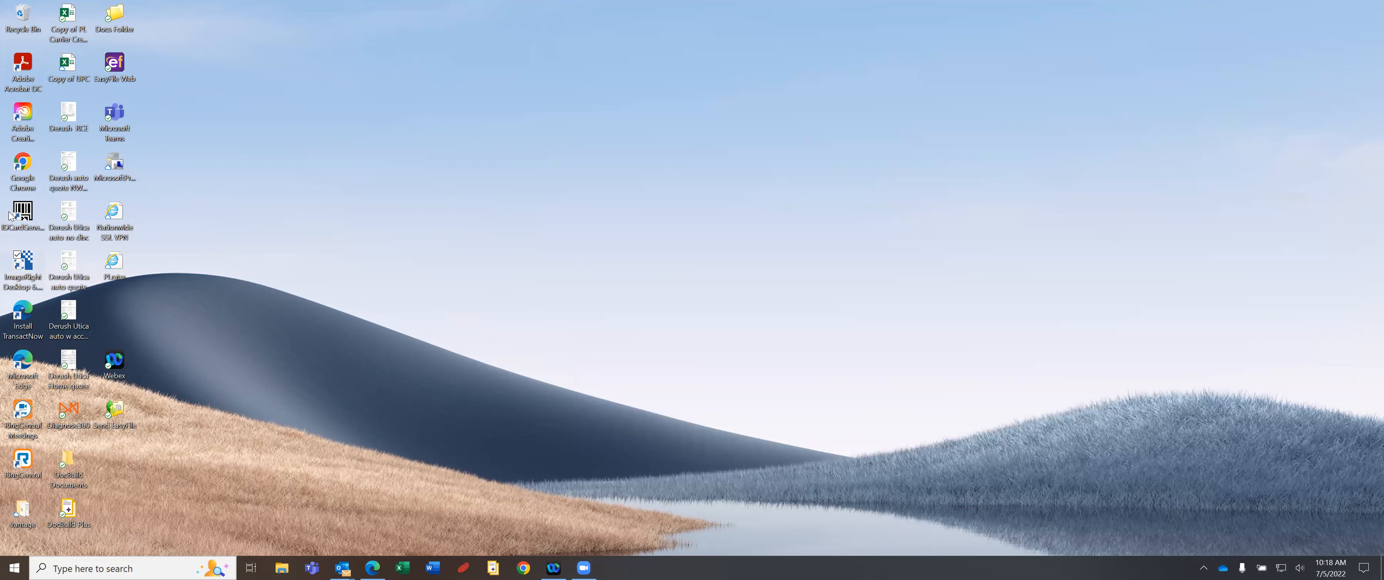
Launch ImageRight Desktop from its desktop icon and log on with the entered credentials.
double_click(23, 263)
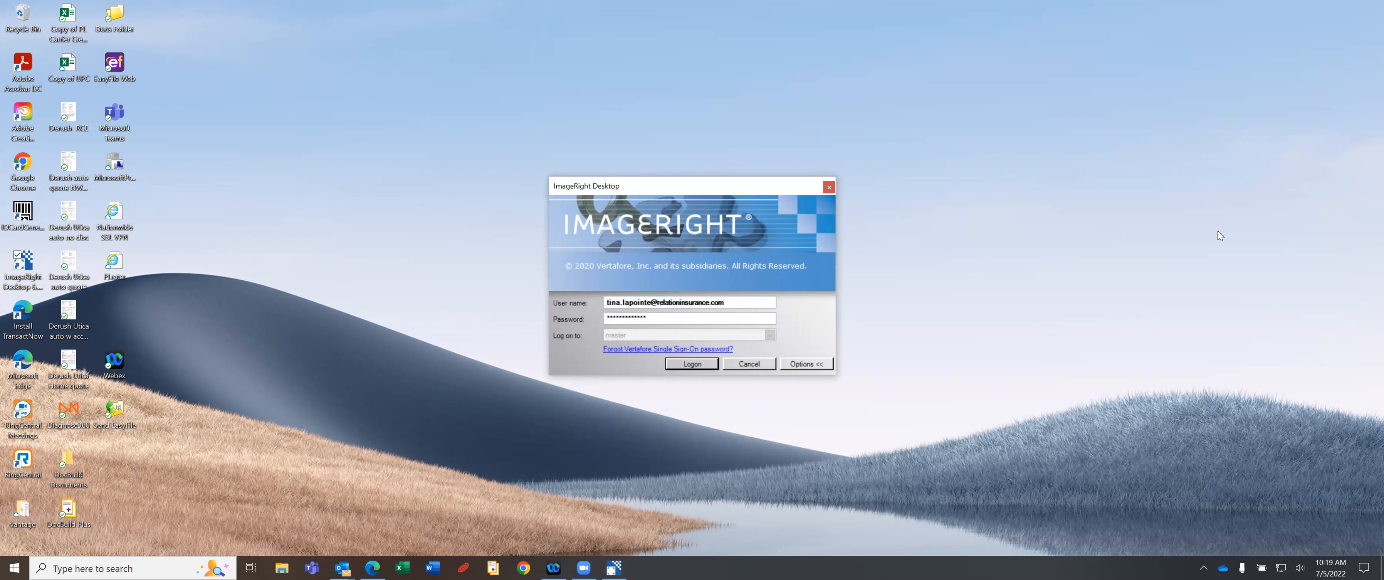
left_click(680, 364)
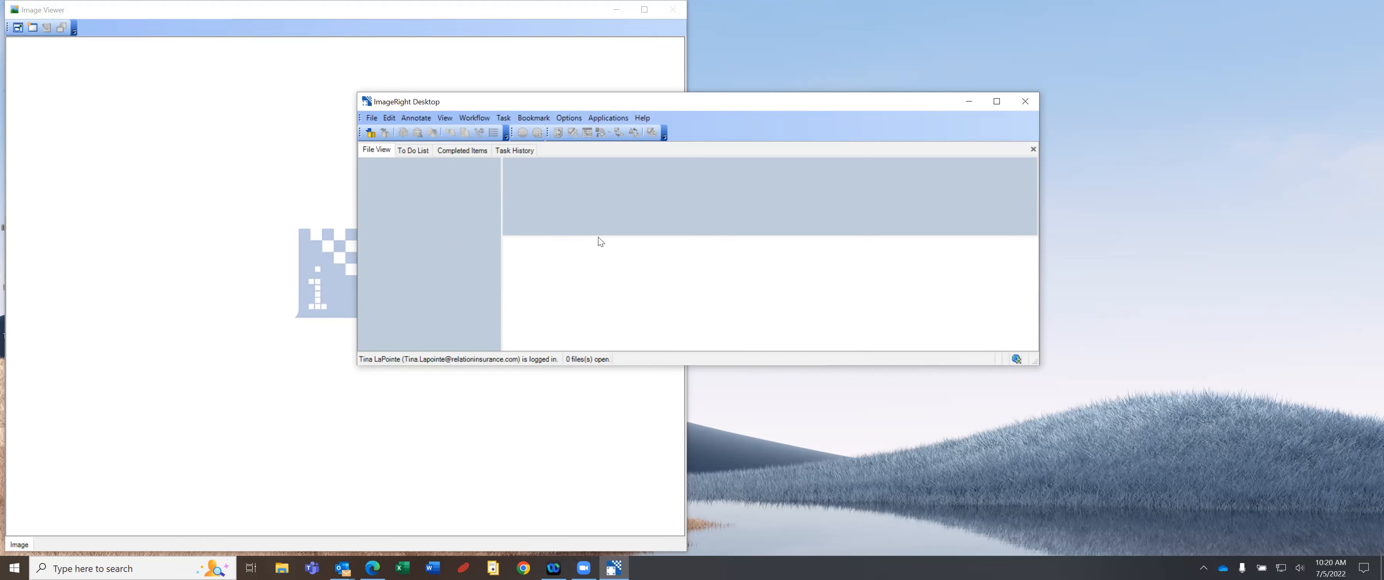
Snap ImageRight Desktop beside the Image Viewer, then maximize the ImageRight main window.
key("super+Right")
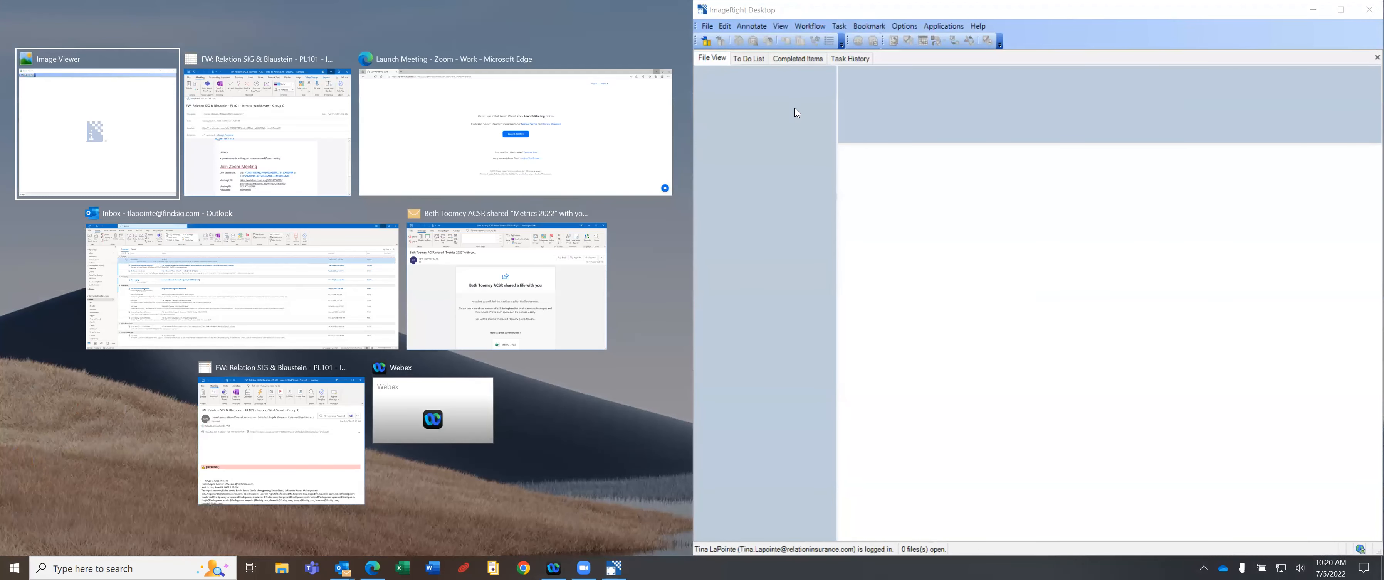
left_click(84, 149)
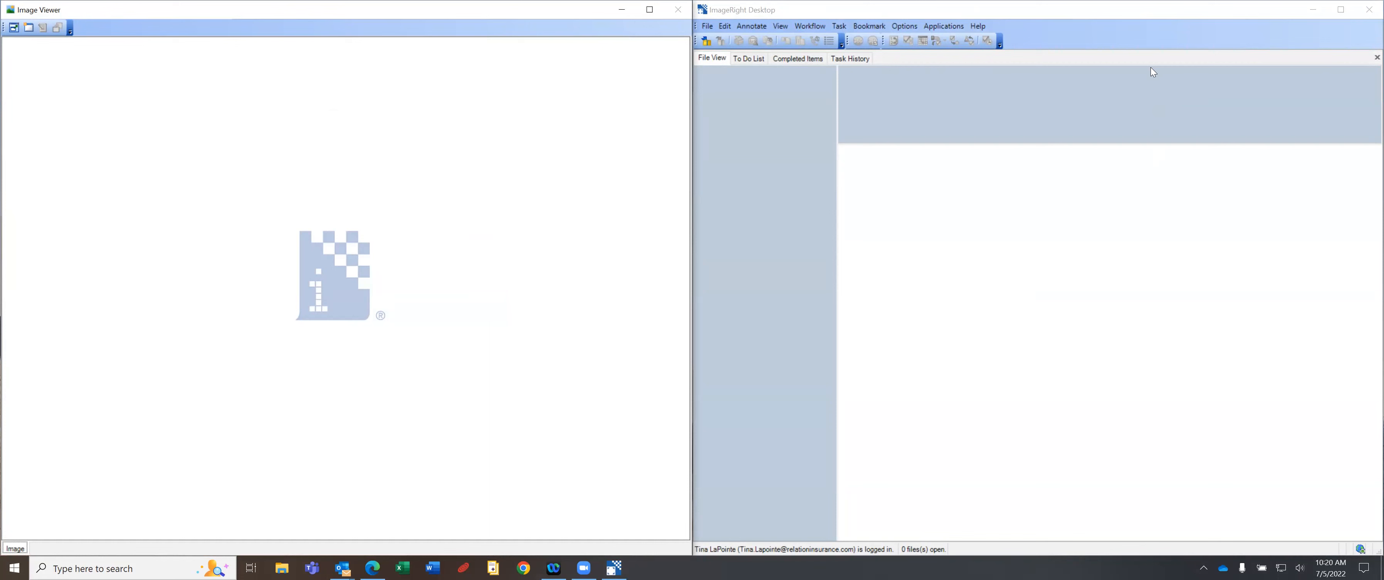
left_click(1145, 251)
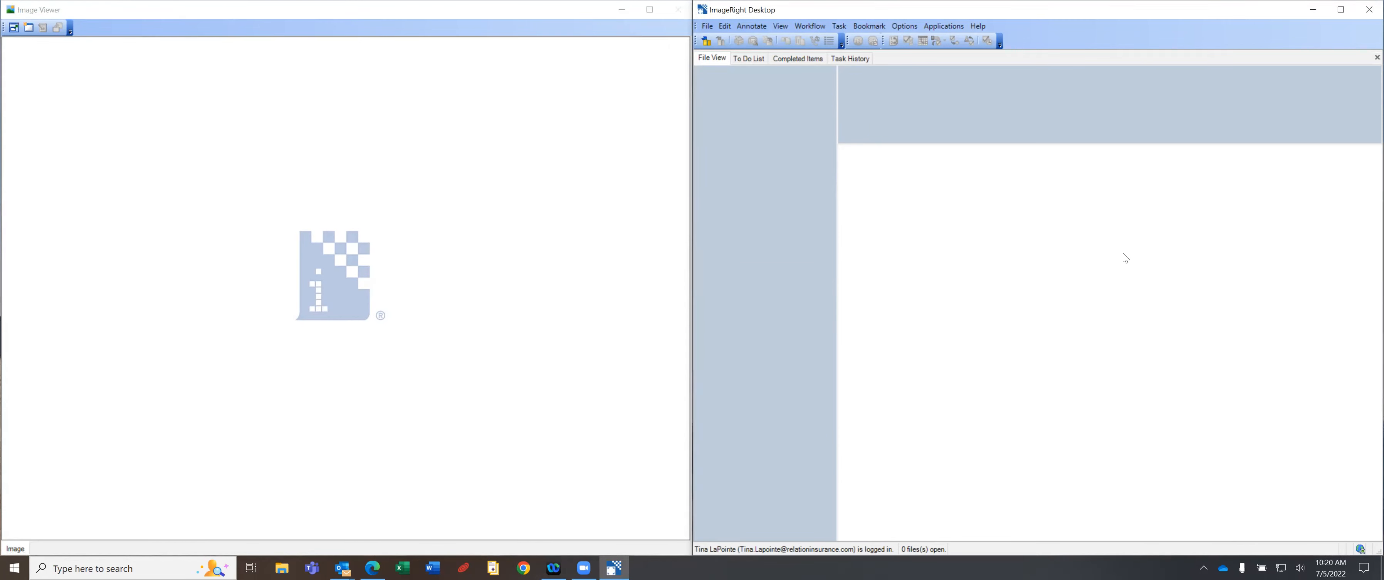
left_click(1341, 11)
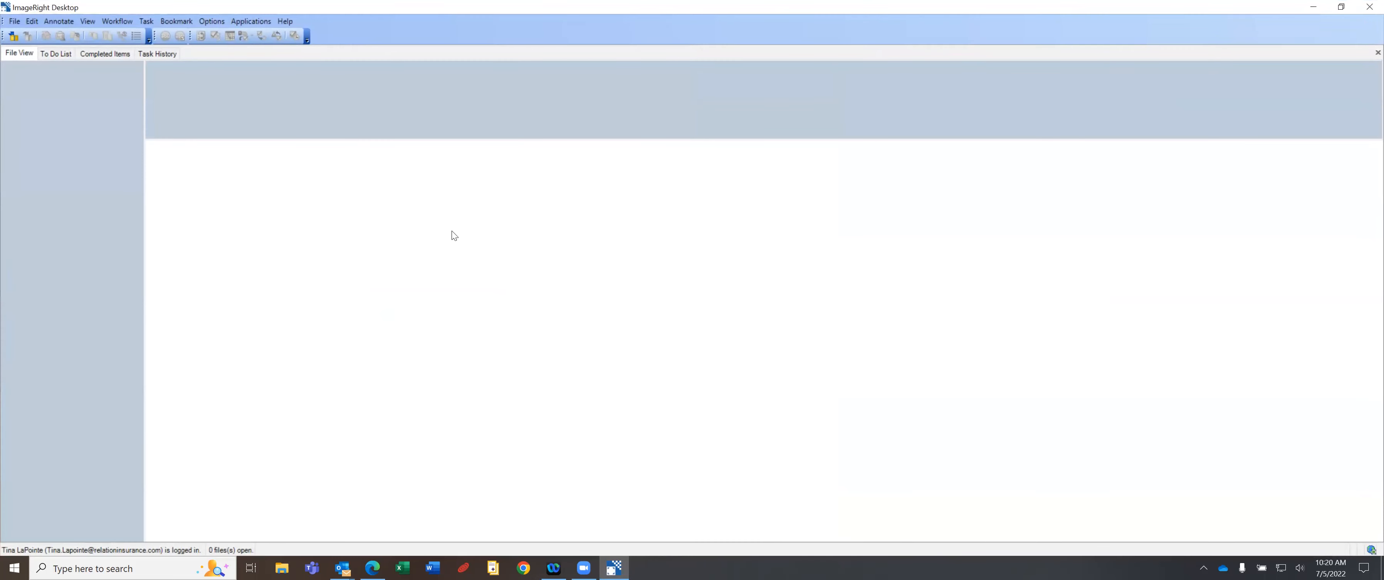
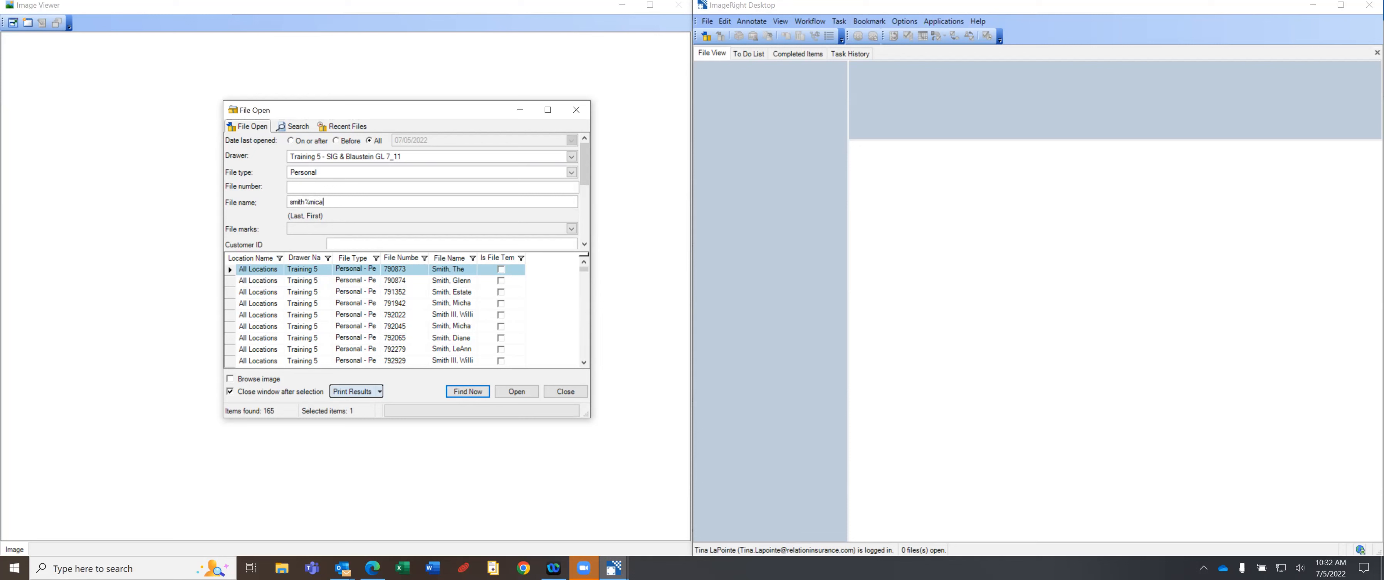
Narrow the file name search to the client's three matching files, widen File Name, and select all three.
type("cha")
key("Return")
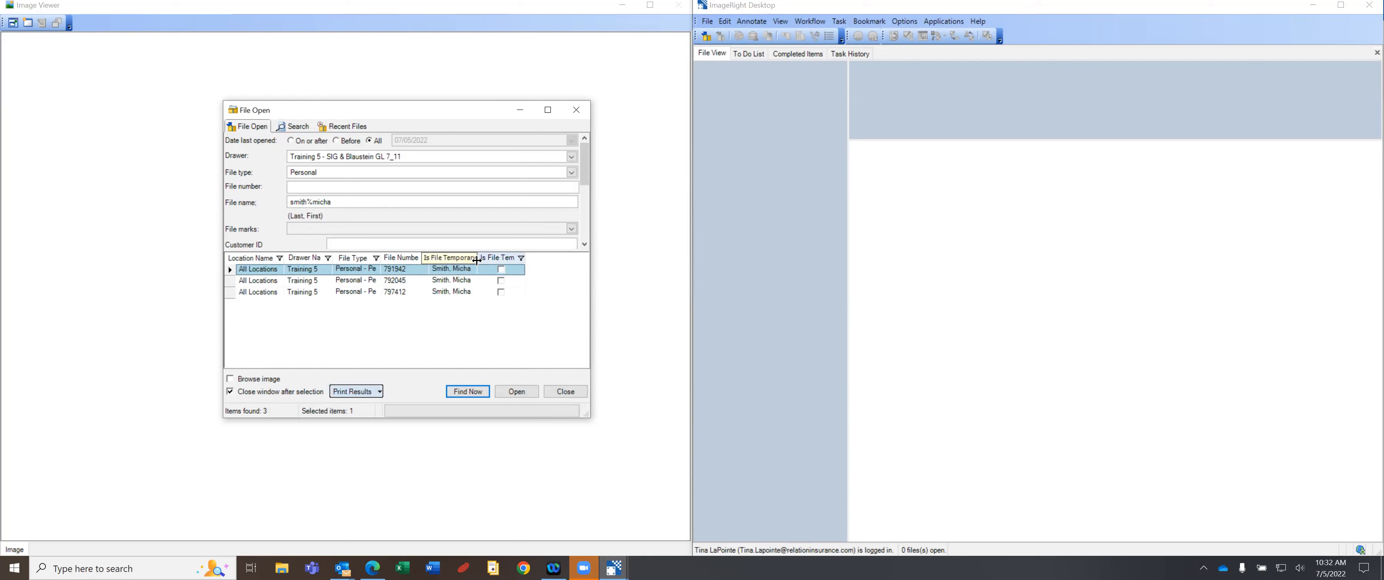
left_click_drag(476, 258, 542, 258)
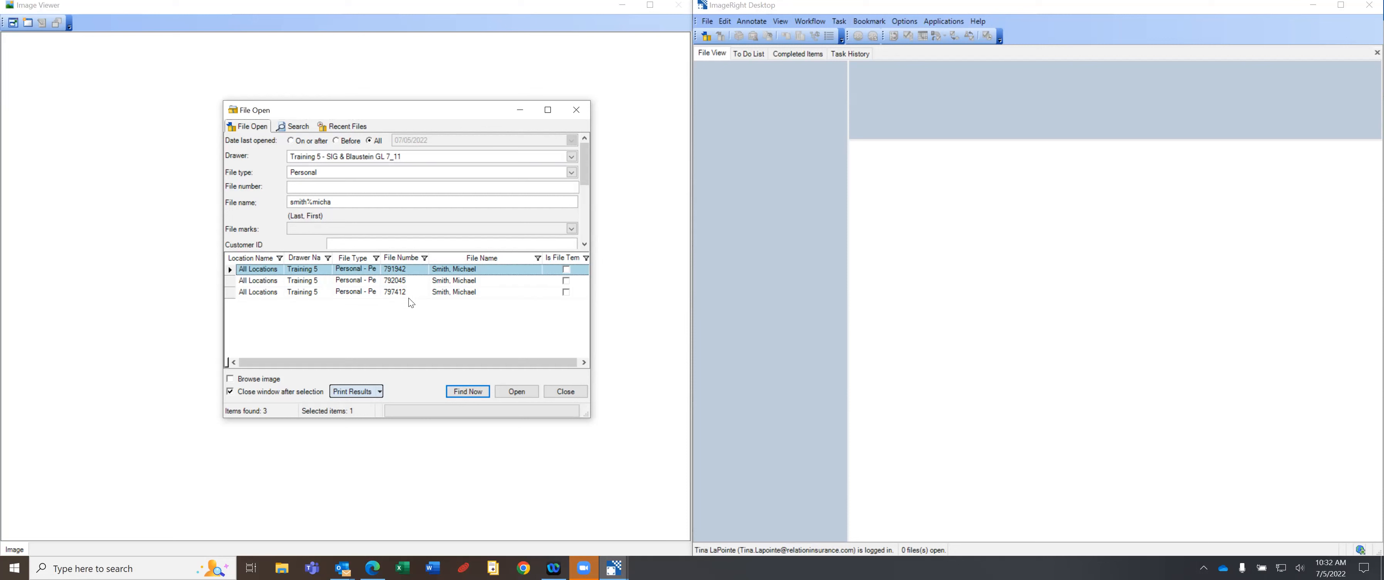
left_click(441, 292, "shift")
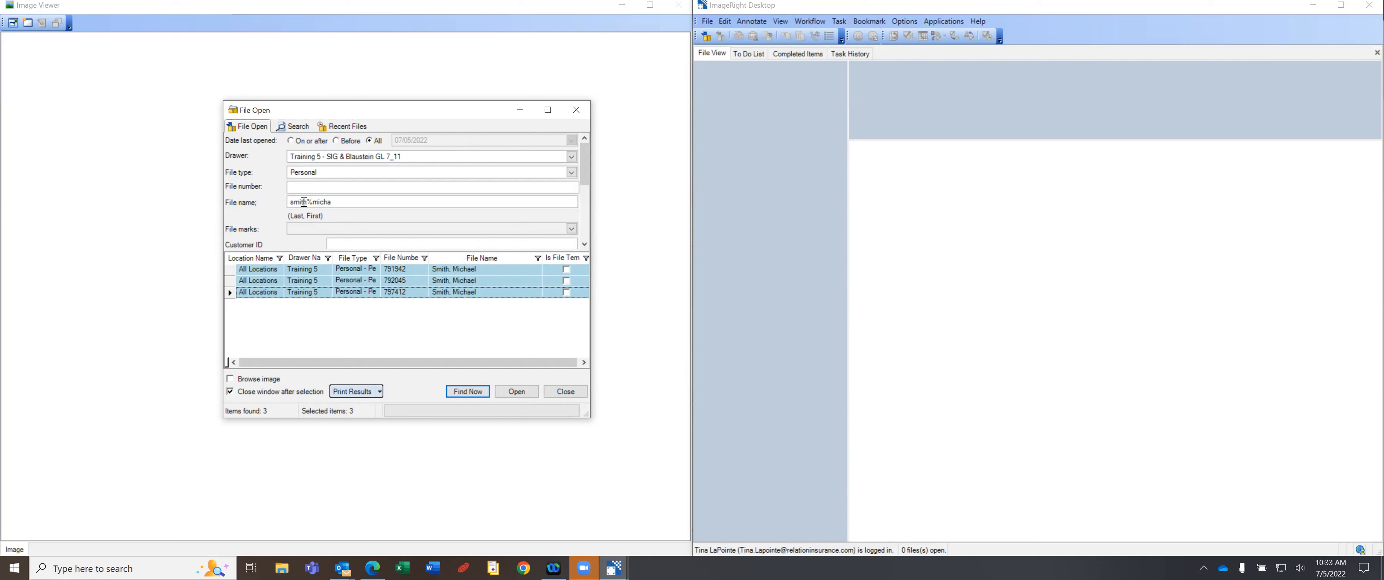
left_click(339, 198)
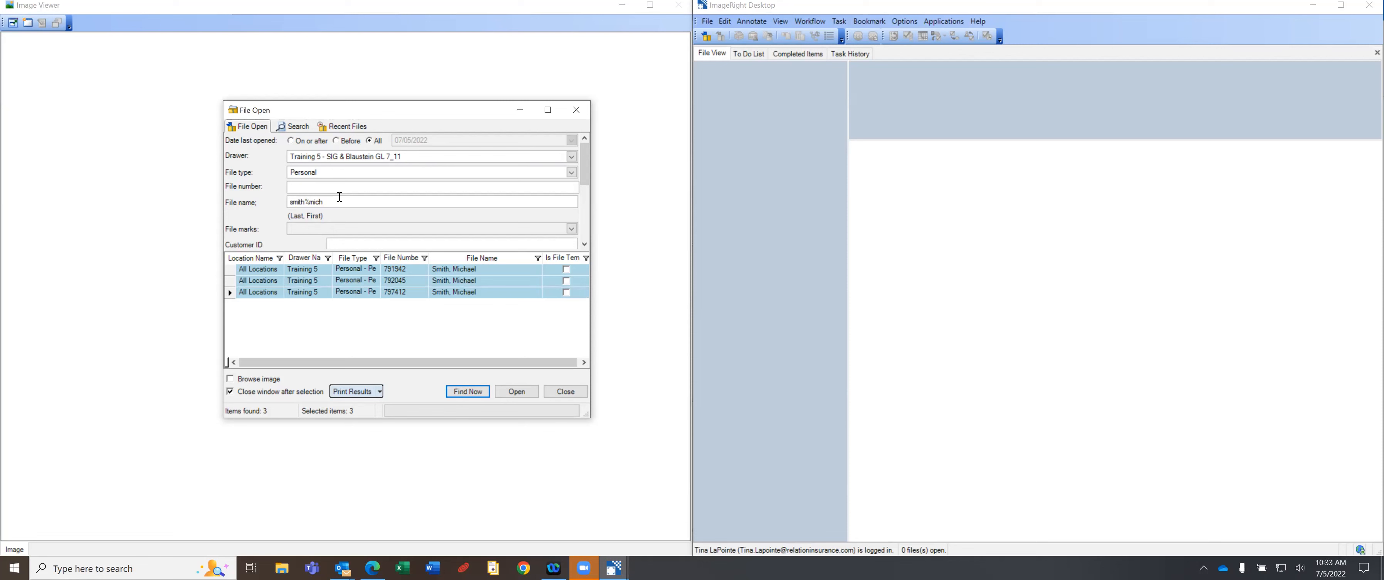
Re-run the search and open the first three matching client files together in File View.
key("Return")
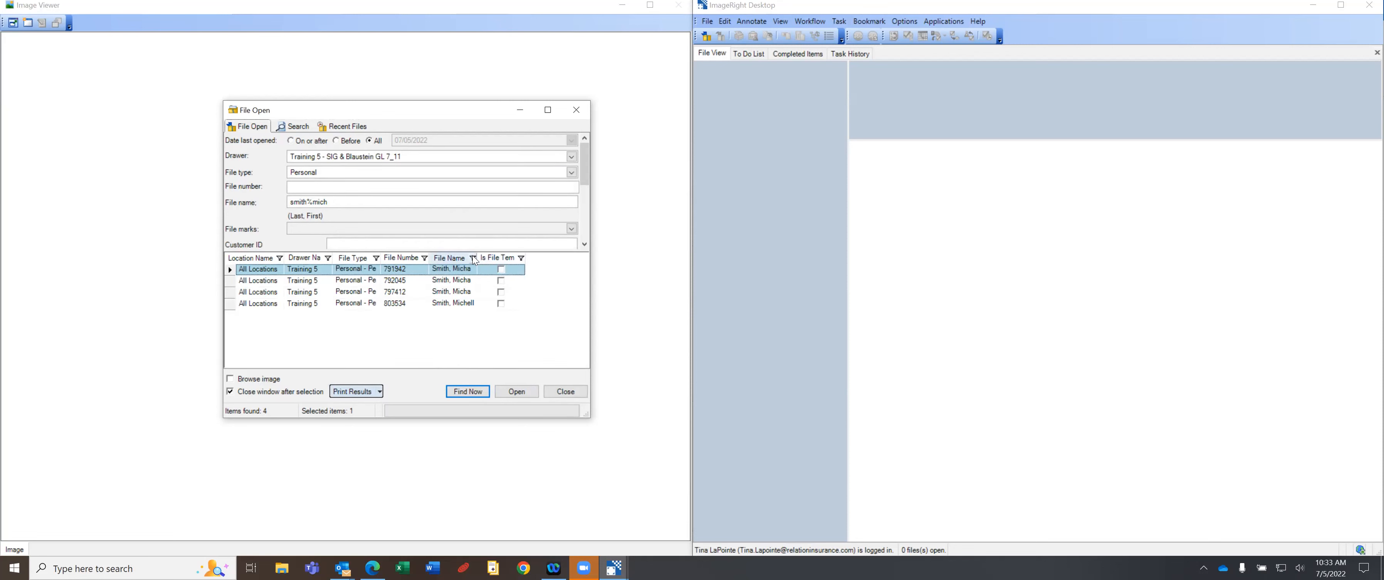
left_click_drag(478, 259, 534, 261)
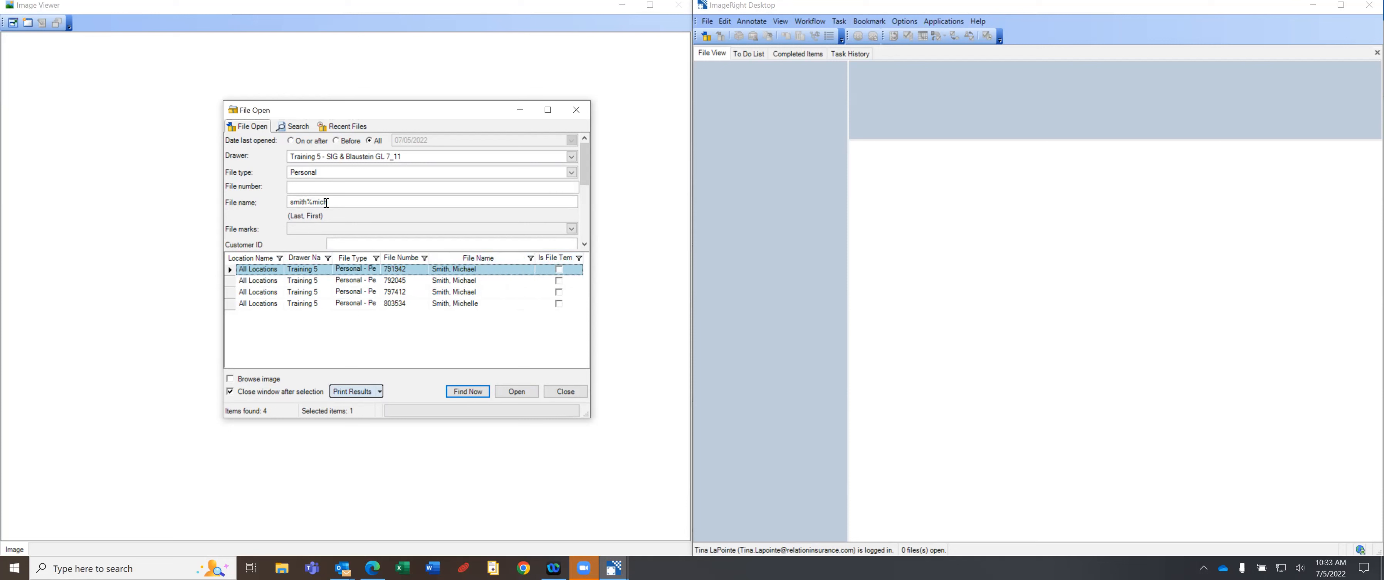
left_click(460, 292, "shift")
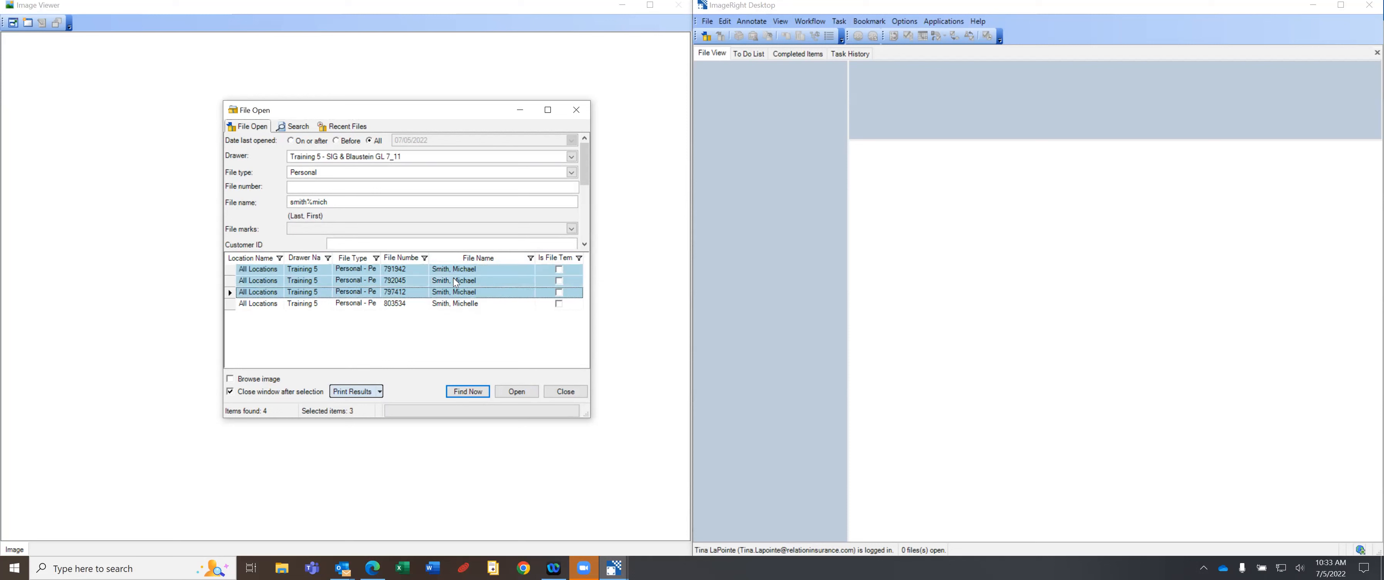
left_click(520, 393)
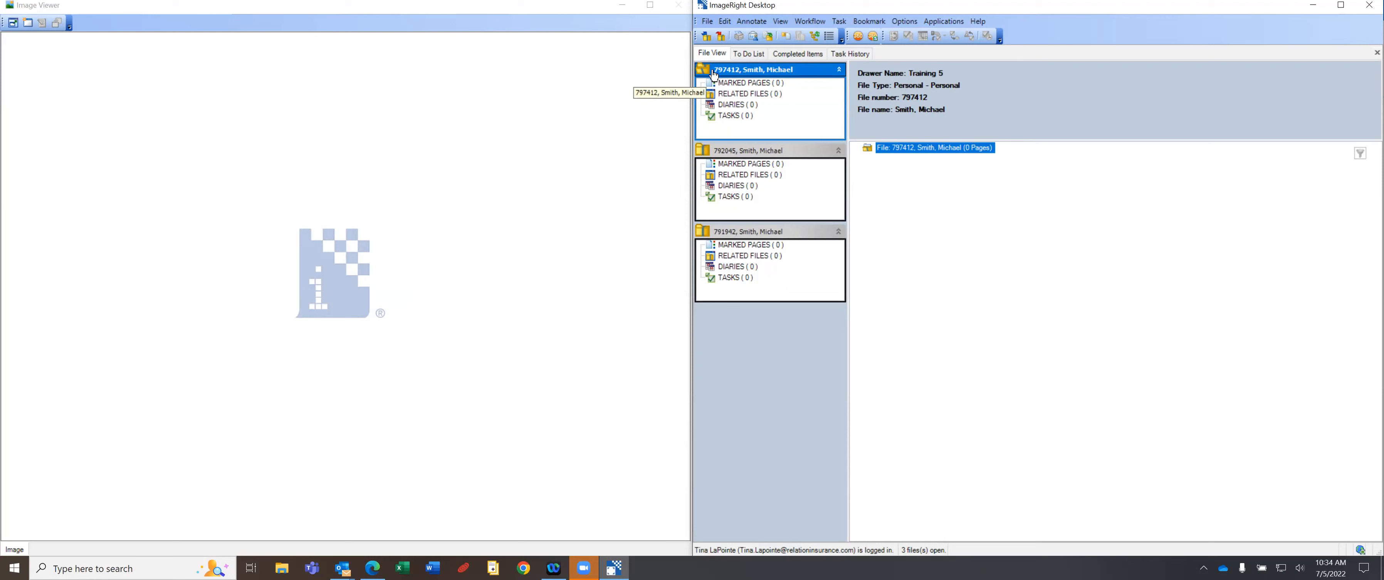
Close two of the three open files, then switch to the client's AMS360 Policies page in Edge.
left_click(721, 36)
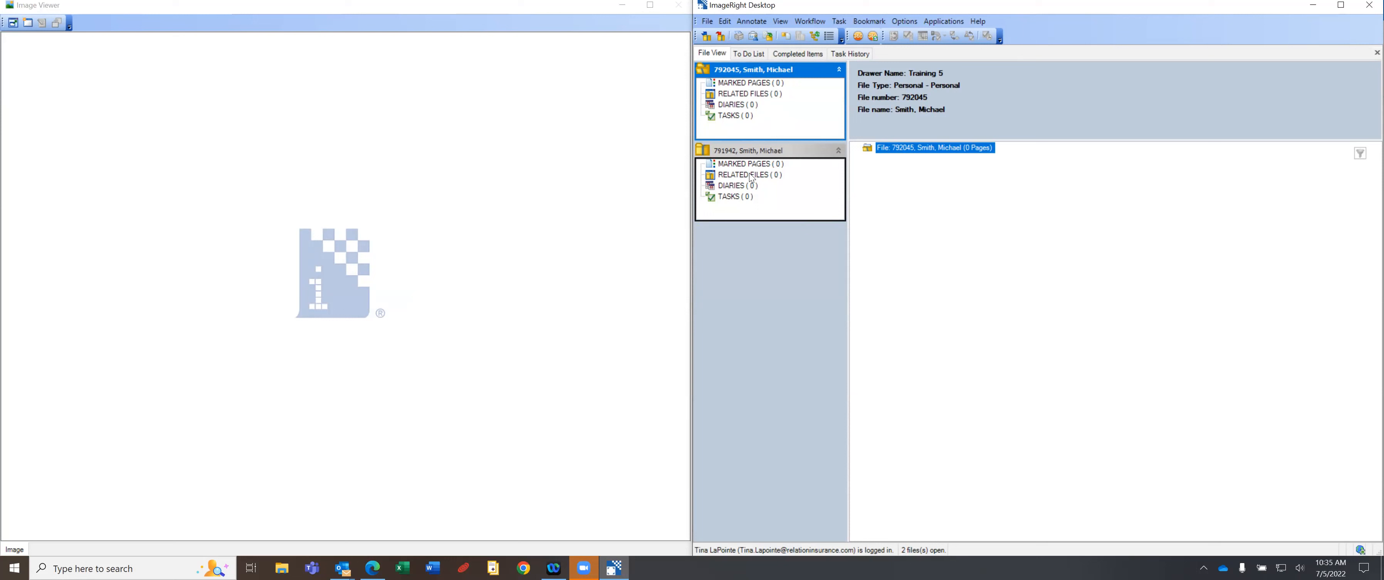
left_click(721, 37)
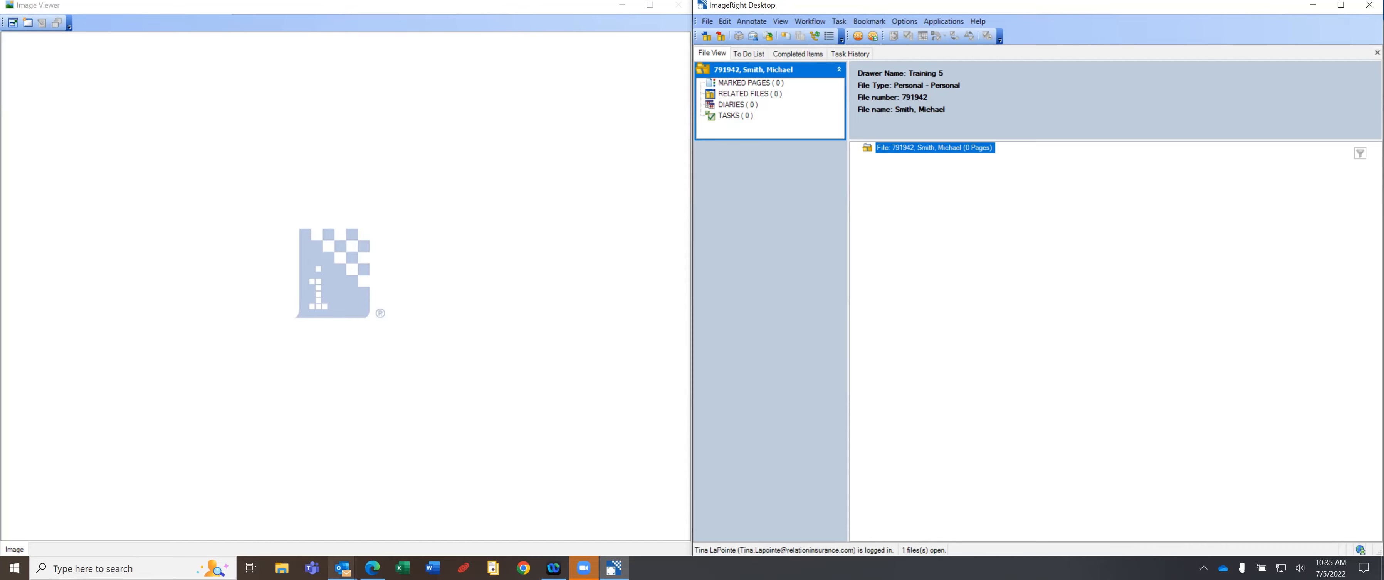
left_click(372, 568)
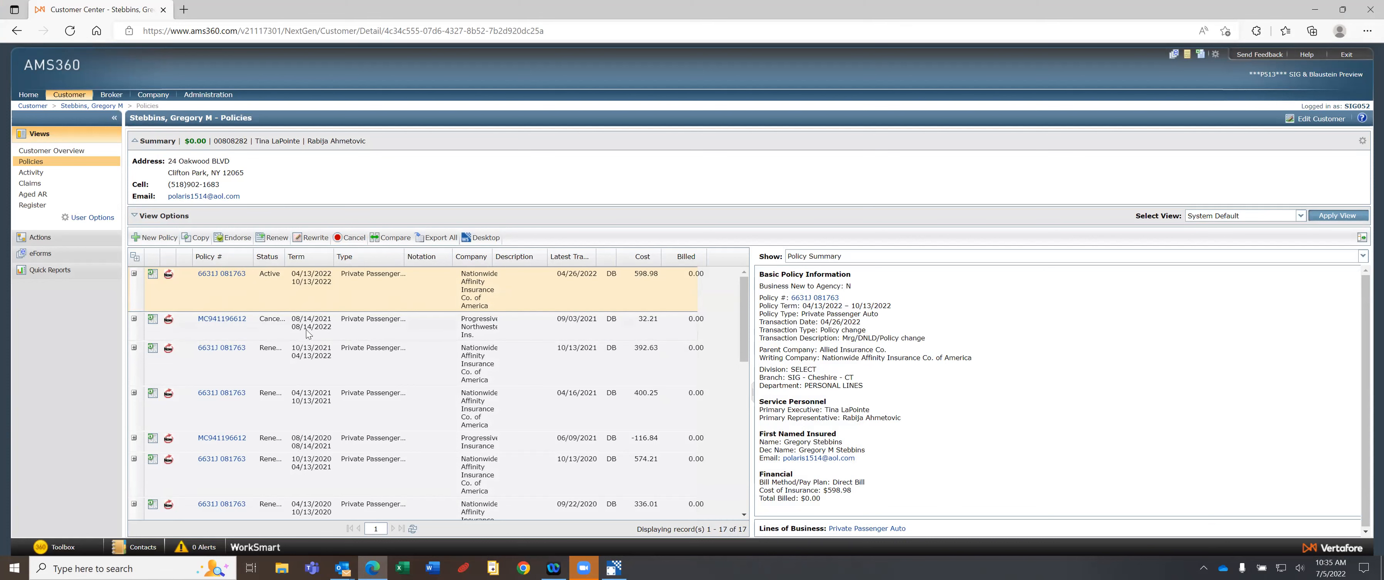
Review the Policy Summary of the October 2021, April 2021, October 2020 and cancelled terms, then minimize Edge.
left_click(529, 360)
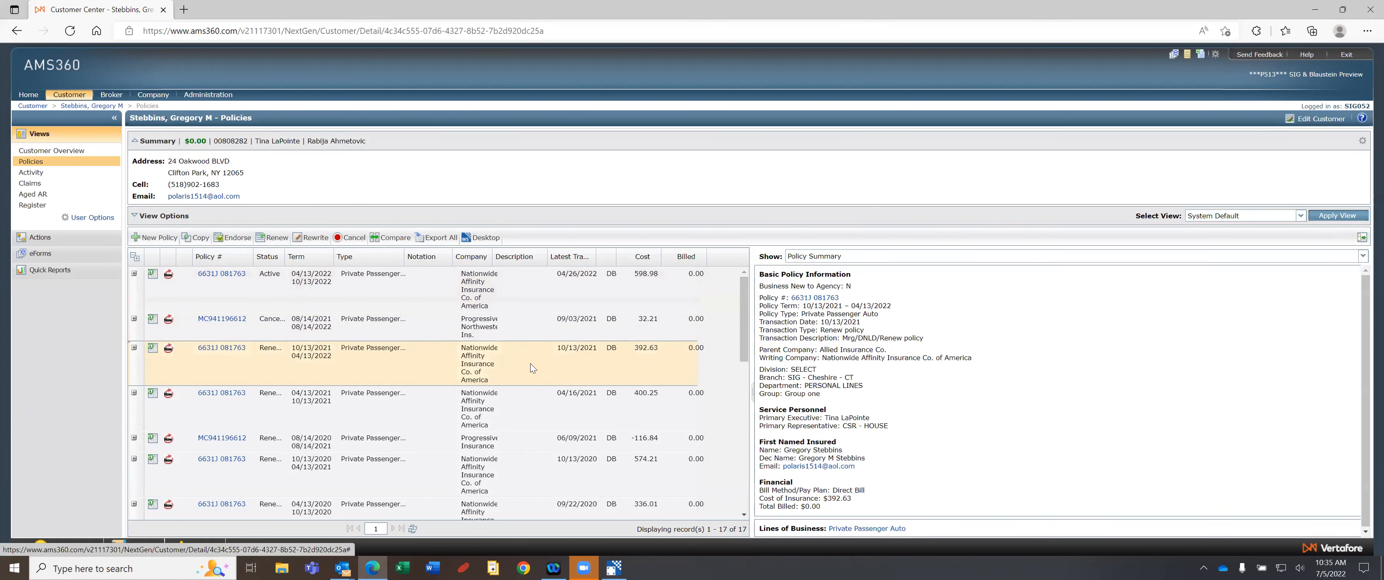
left_click(439, 400)
left_click(418, 441)
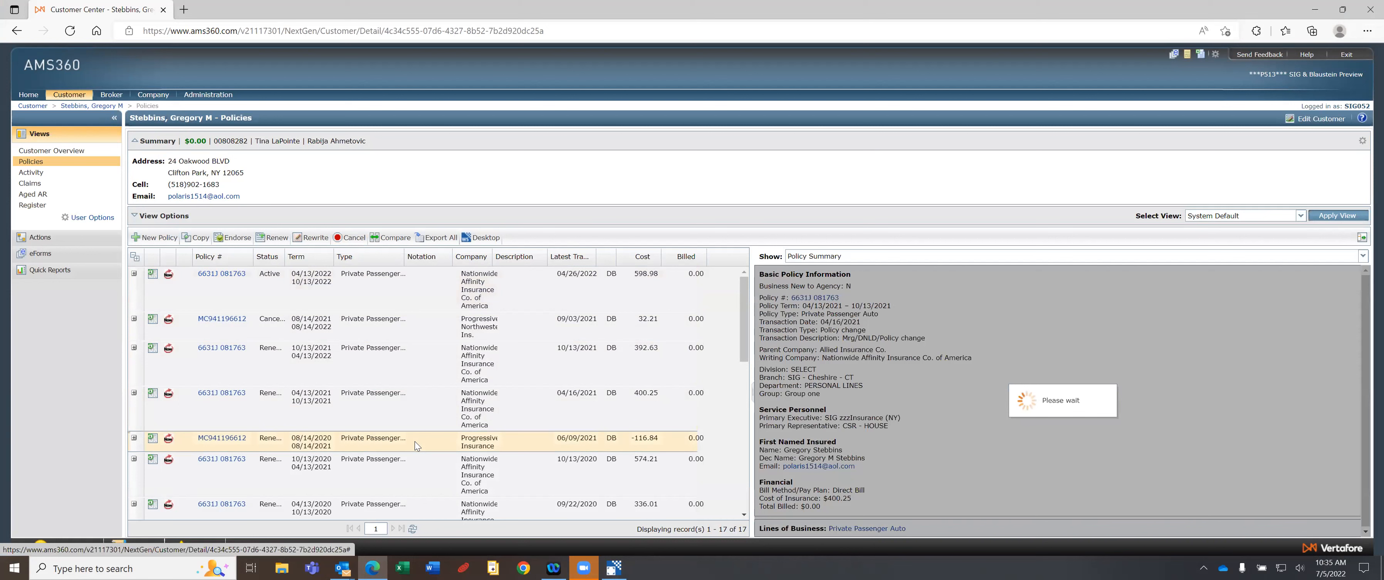
left_click(414, 460)
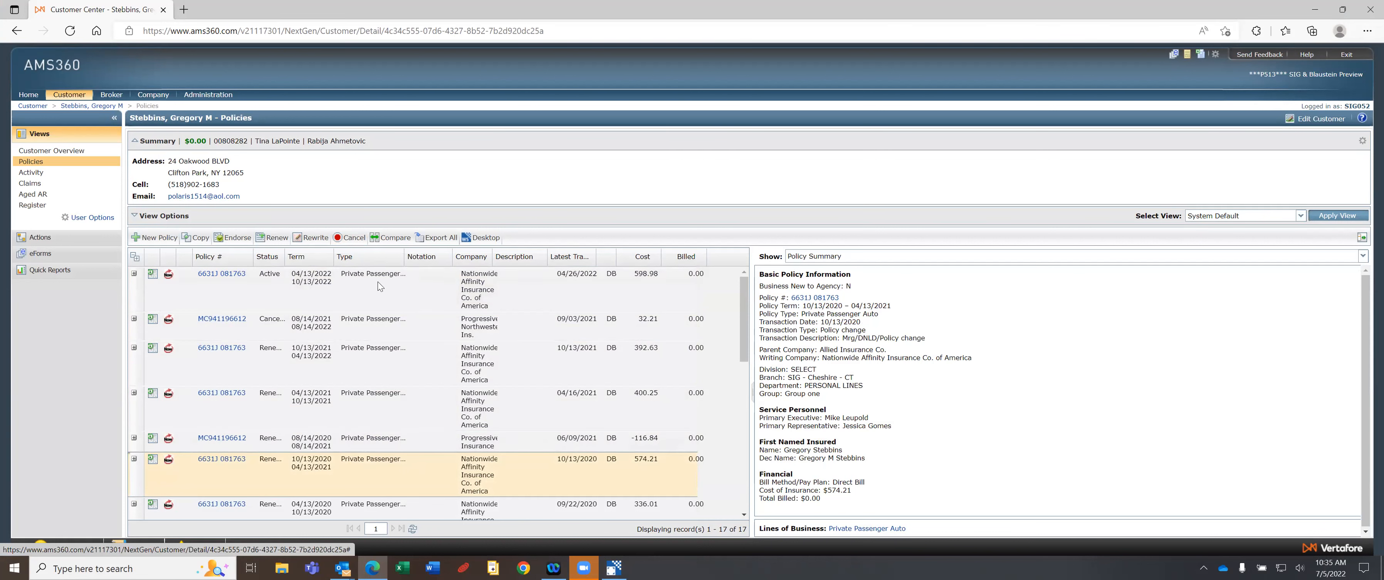
left_click(369, 326)
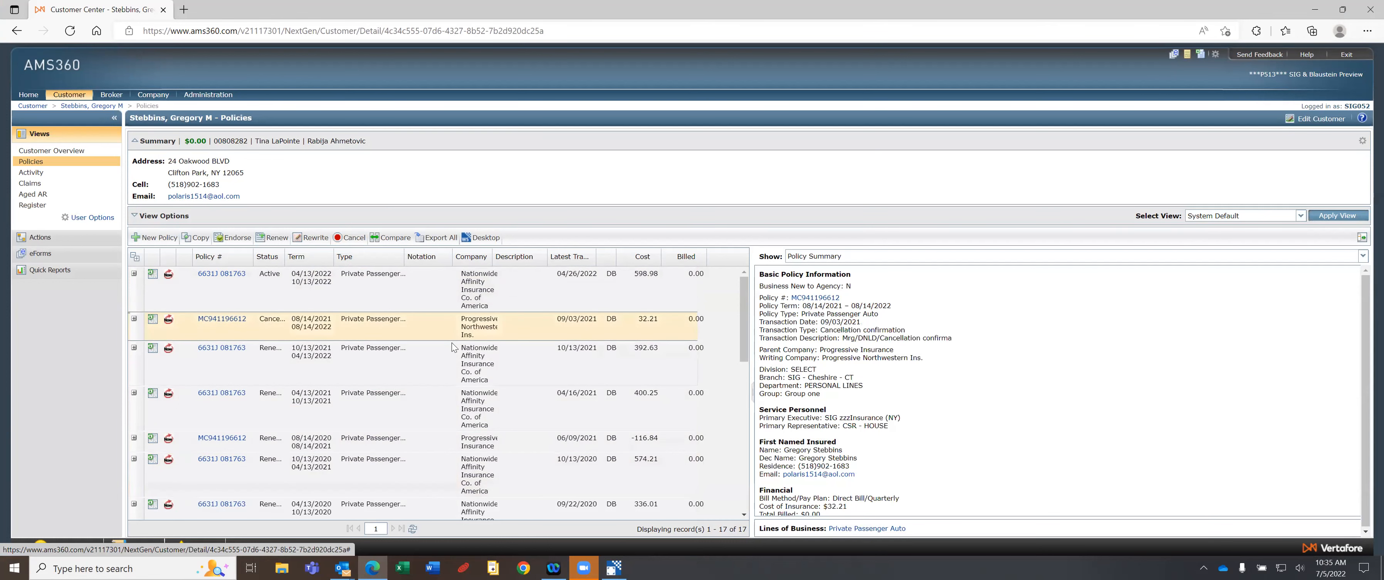
left_click(443, 369)
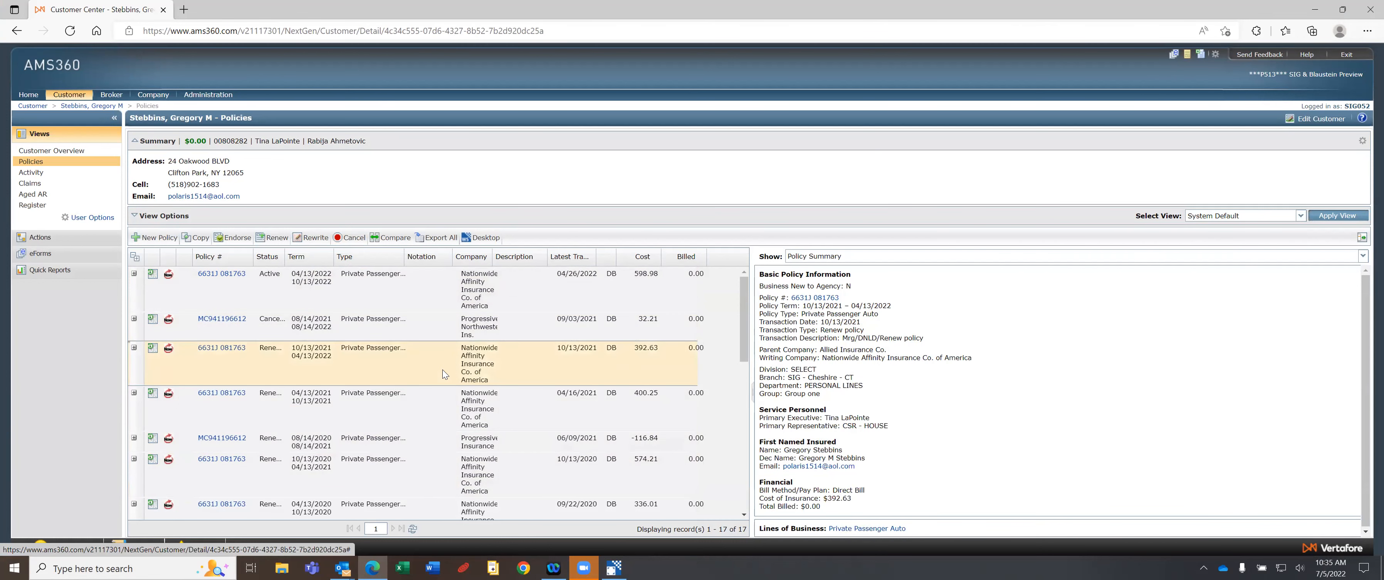
left_click(388, 411)
scroll(408, 415, "down", 10)
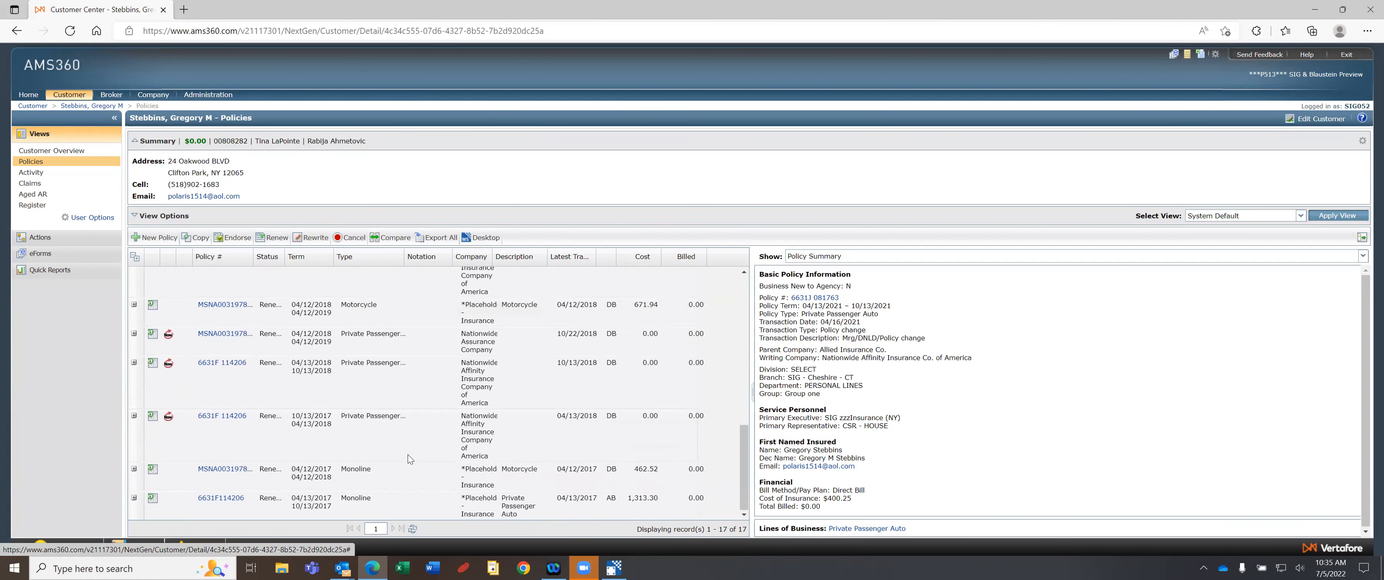
scroll(409, 446, "up", 10)
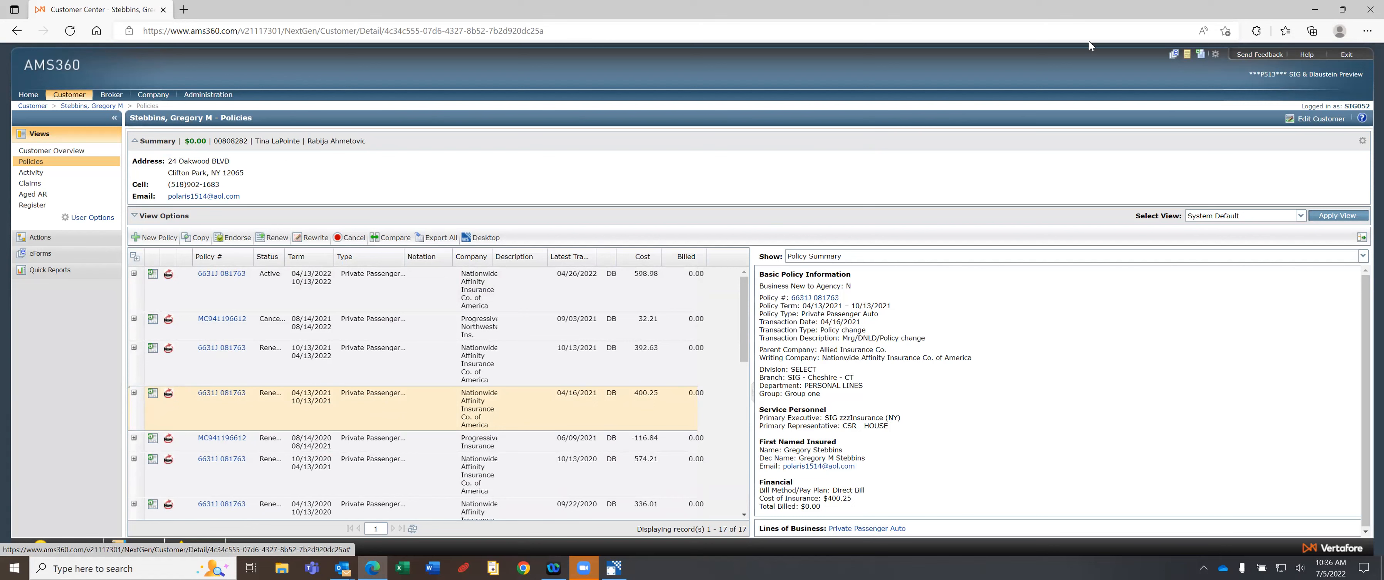
left_click(1313, 11)
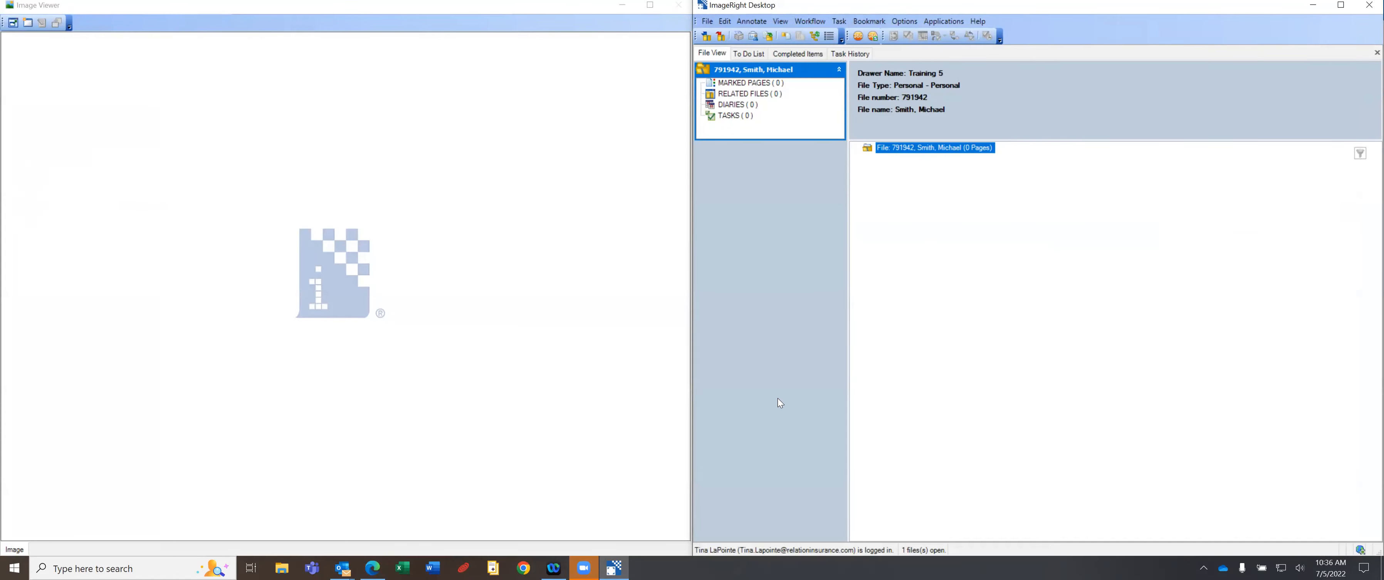
Close the remaining open Training 5 Personal file.
left_click(721, 36)
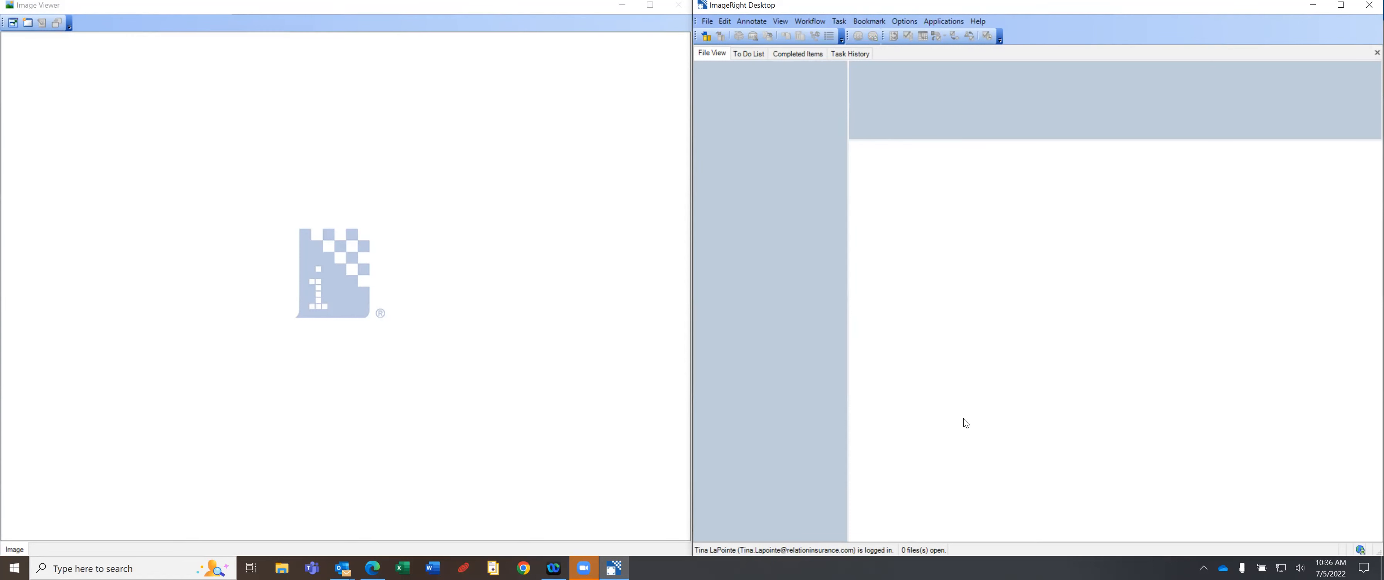
Search files by the client's last-name fragment, widen File Name, and open the first of the two matches.
left_click(705, 37)
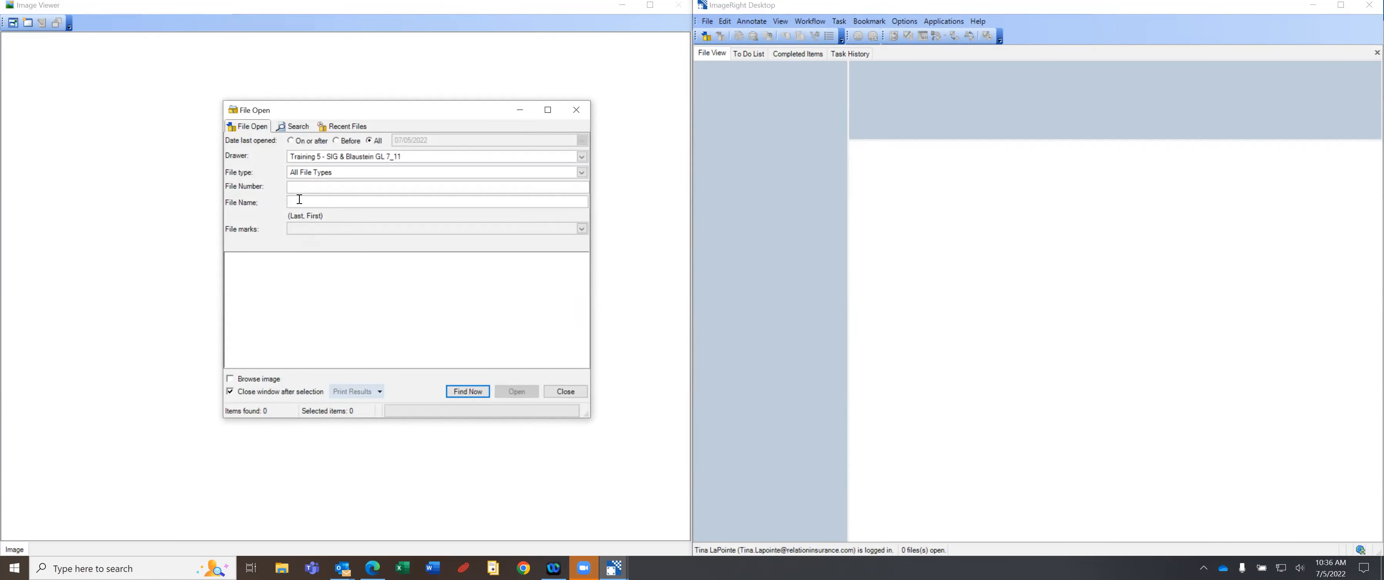
key("Return")
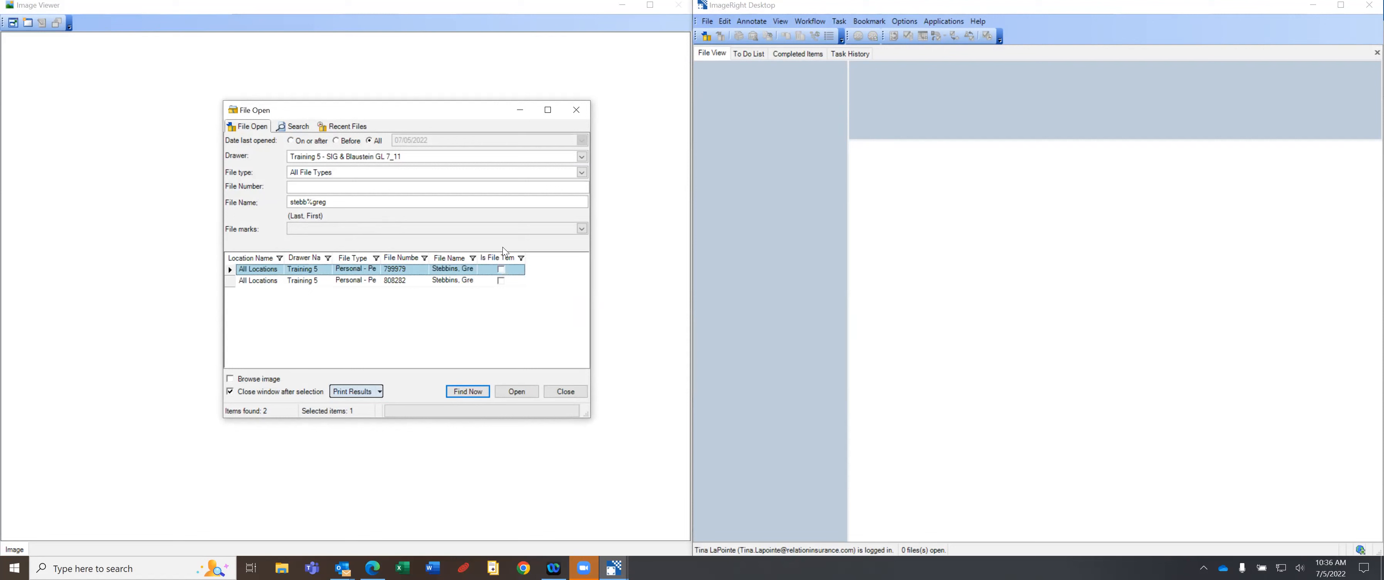
left_click_drag(476, 257, 533, 257)
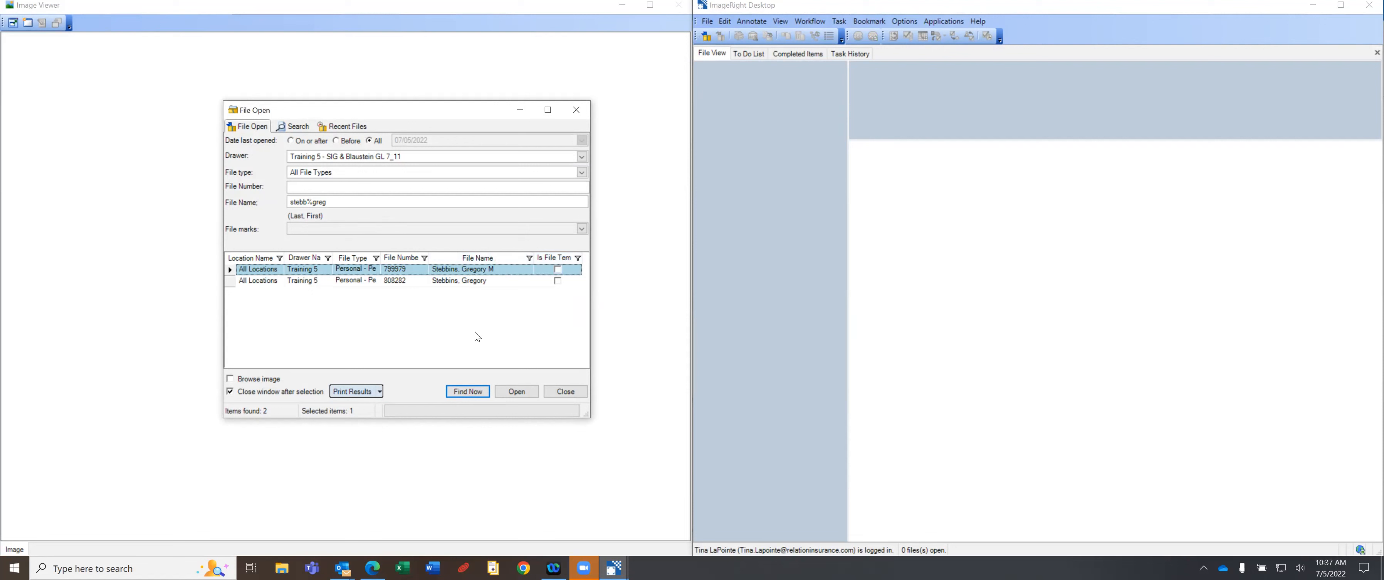
double_click(457, 270)
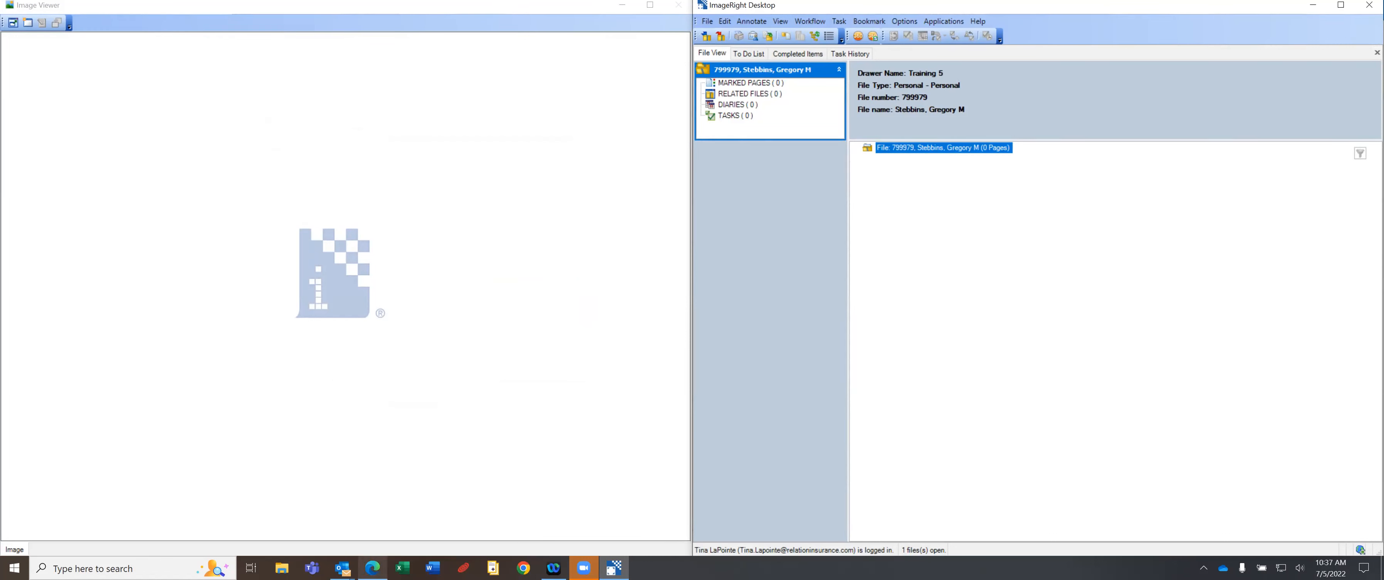
Look over the client's AMS360 policy list, then minimize the browser to show the ImageRight file.
left_click(372, 568)
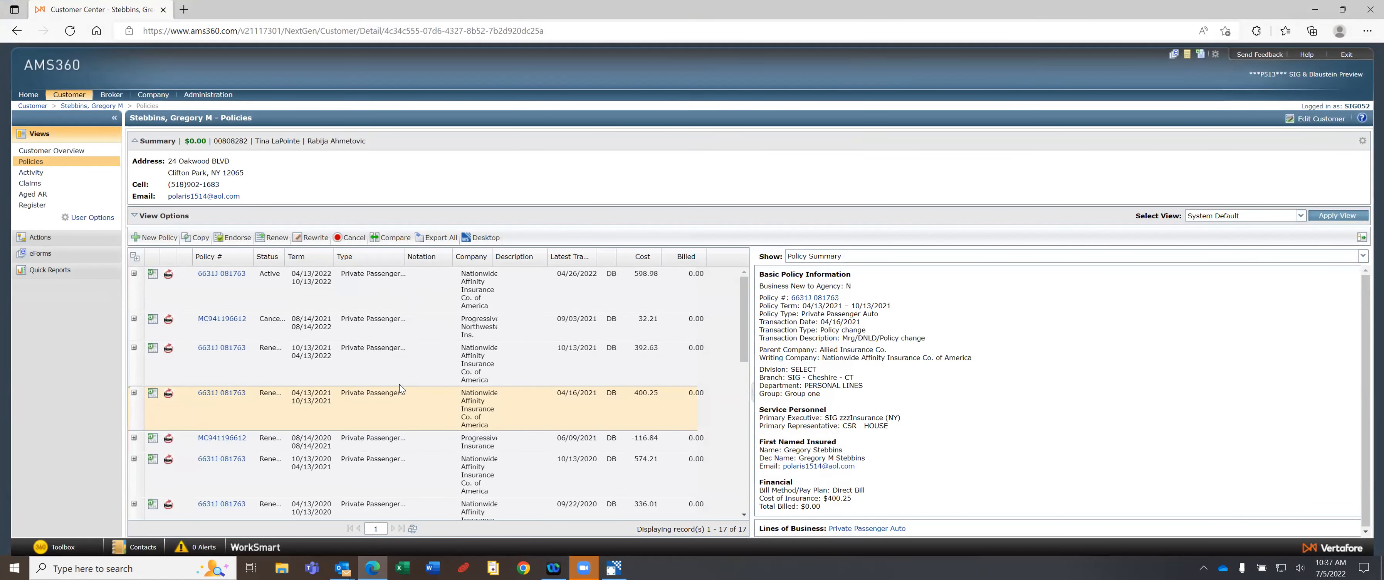
scroll(744, 377, "down", 3)
scroll(733, 487, "up", 3)
left_click(1316, 11)
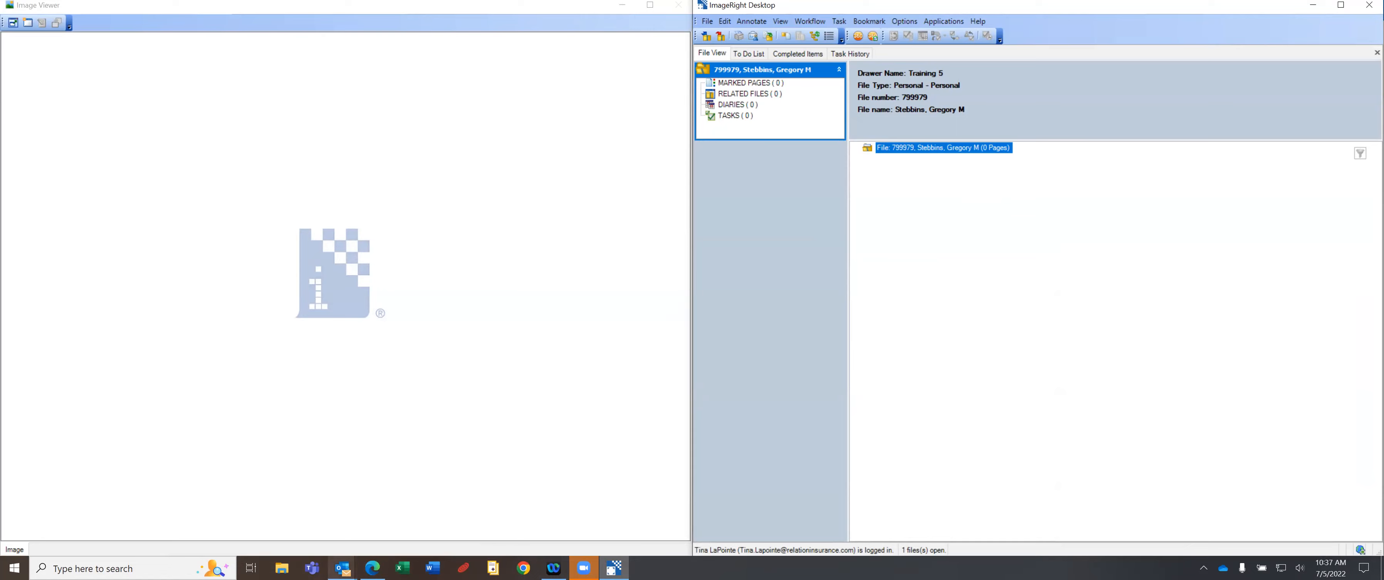
Bring the AMS360 Policies page back to the front.
left_click(372, 567)
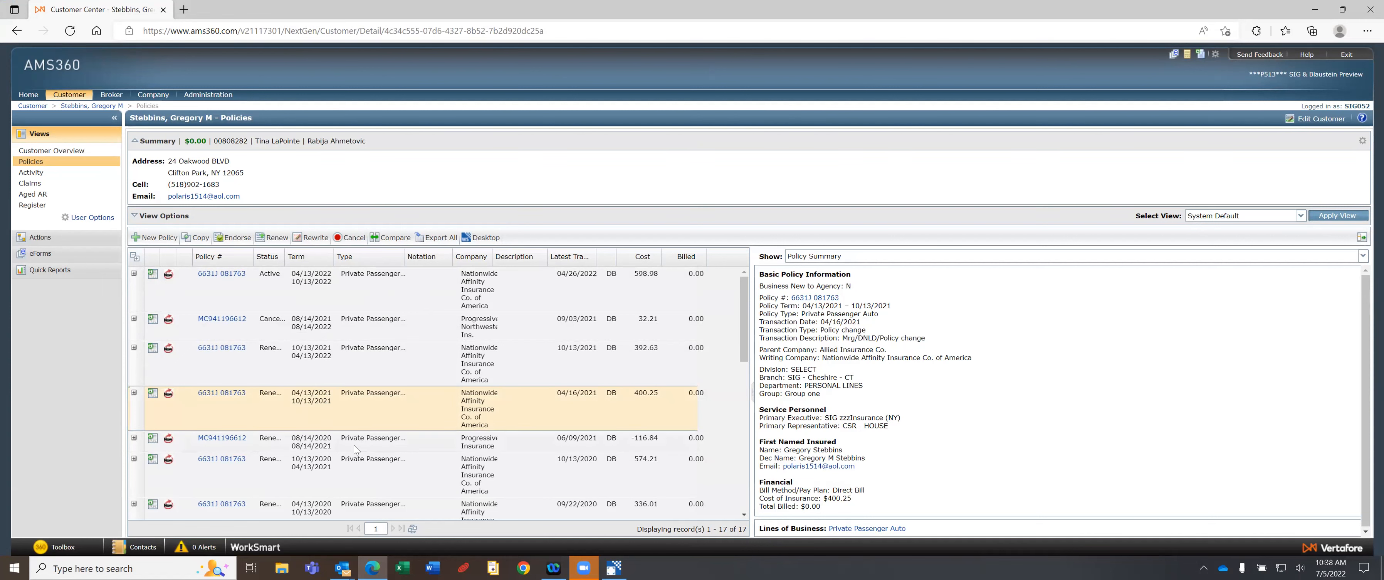
View summaries of the Progressive, 10/13/2020 and 04/13/2020 policy terms, then minimize Edge.
scroll(354, 445, "down", 1)
scroll(354, 450, "down", 1)
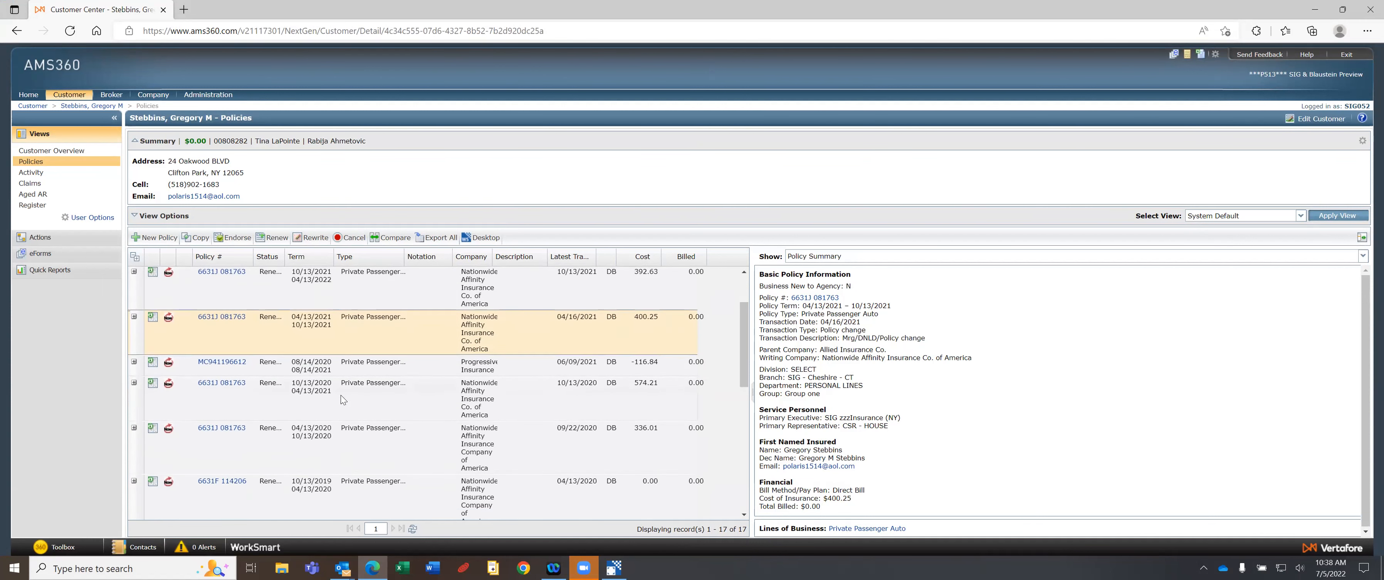
left_click(361, 369)
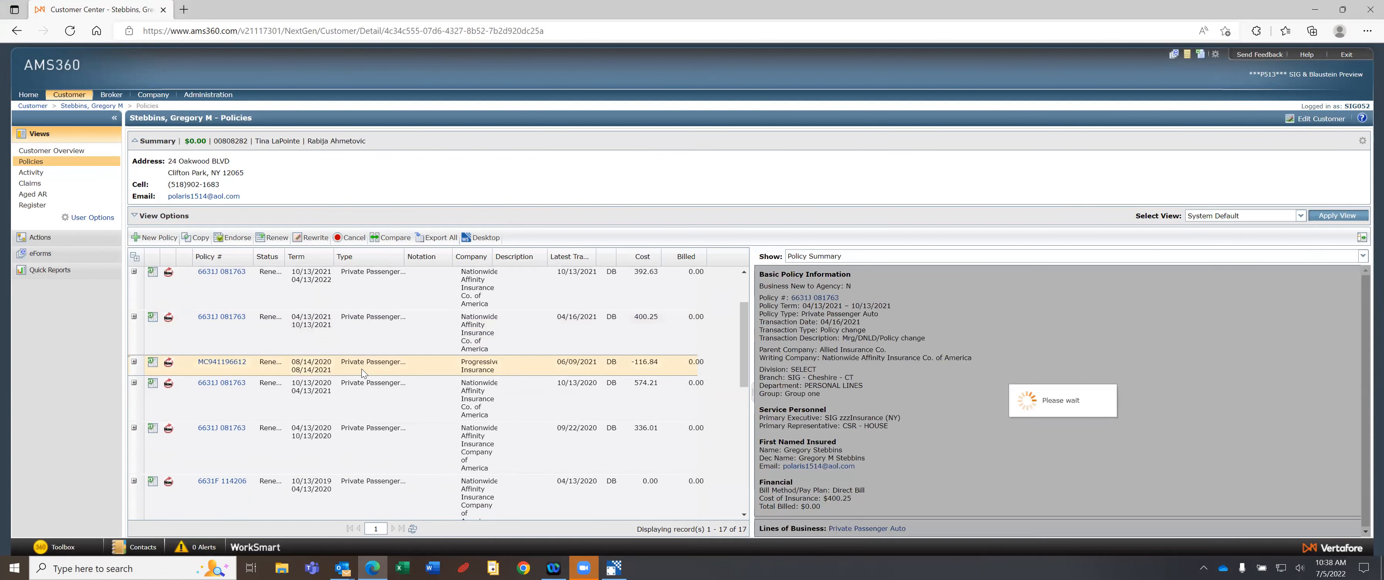
left_click(363, 396)
left_click(369, 445)
left_click(370, 393)
left_click(377, 372)
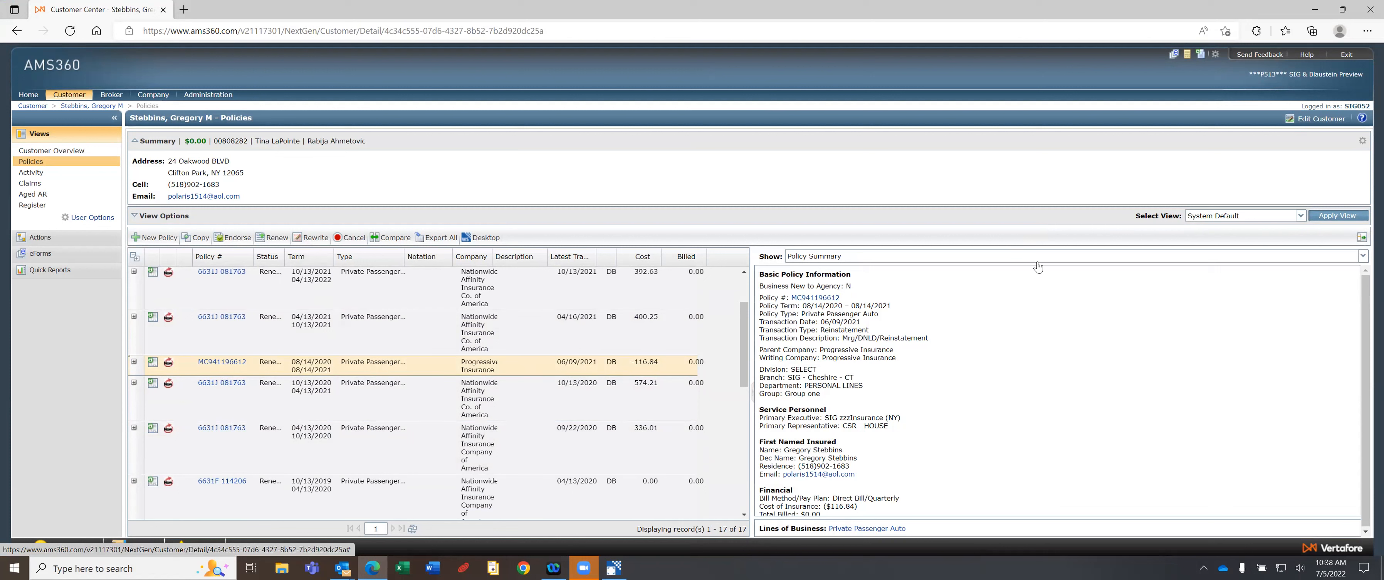
left_click(1318, 9)
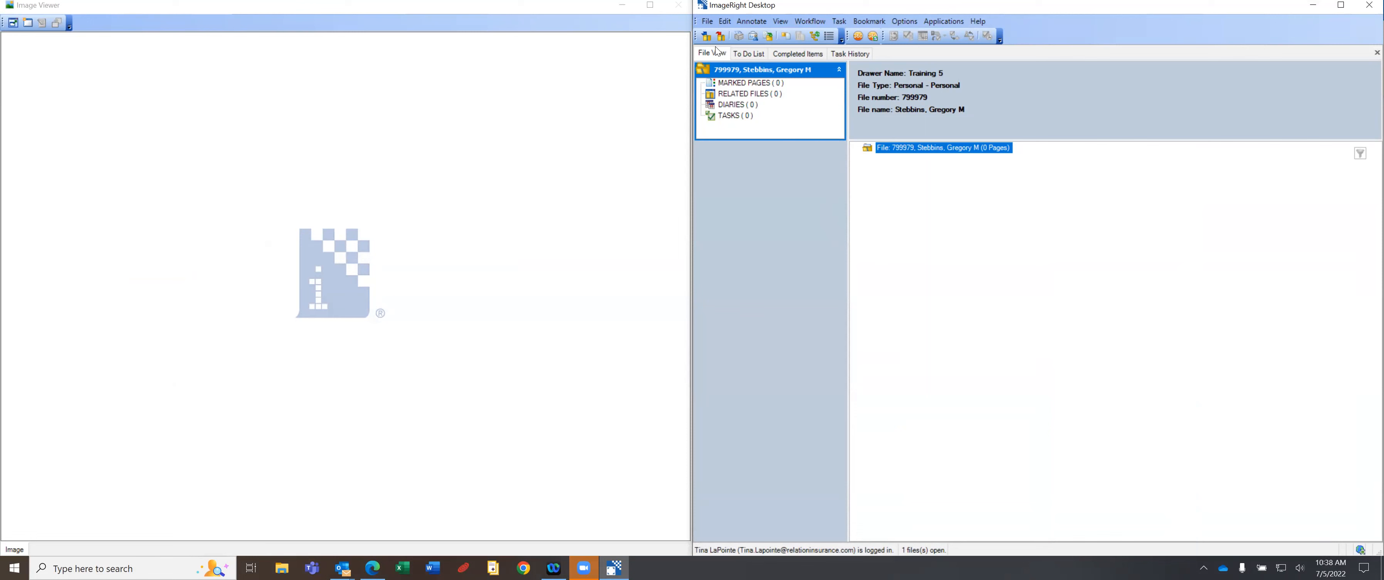
Try a file search on a partial last name, close the results, and start a fresh file search.
left_click(706, 37)
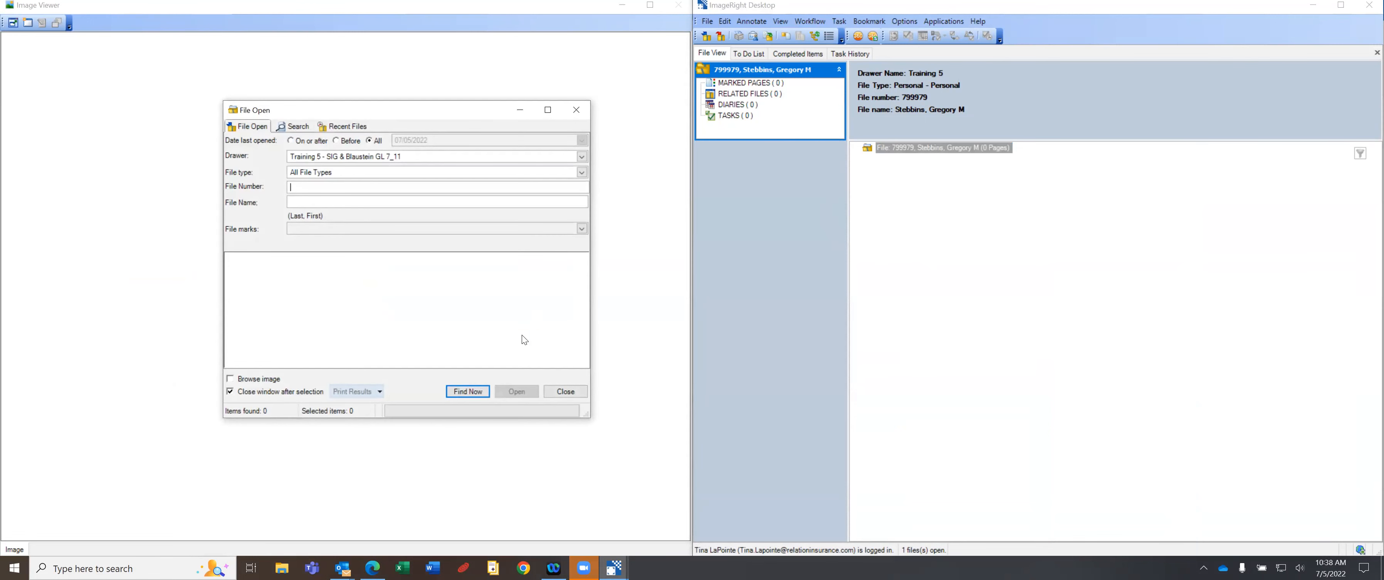
left_click(294, 202)
type("lapoin")
key("Return")
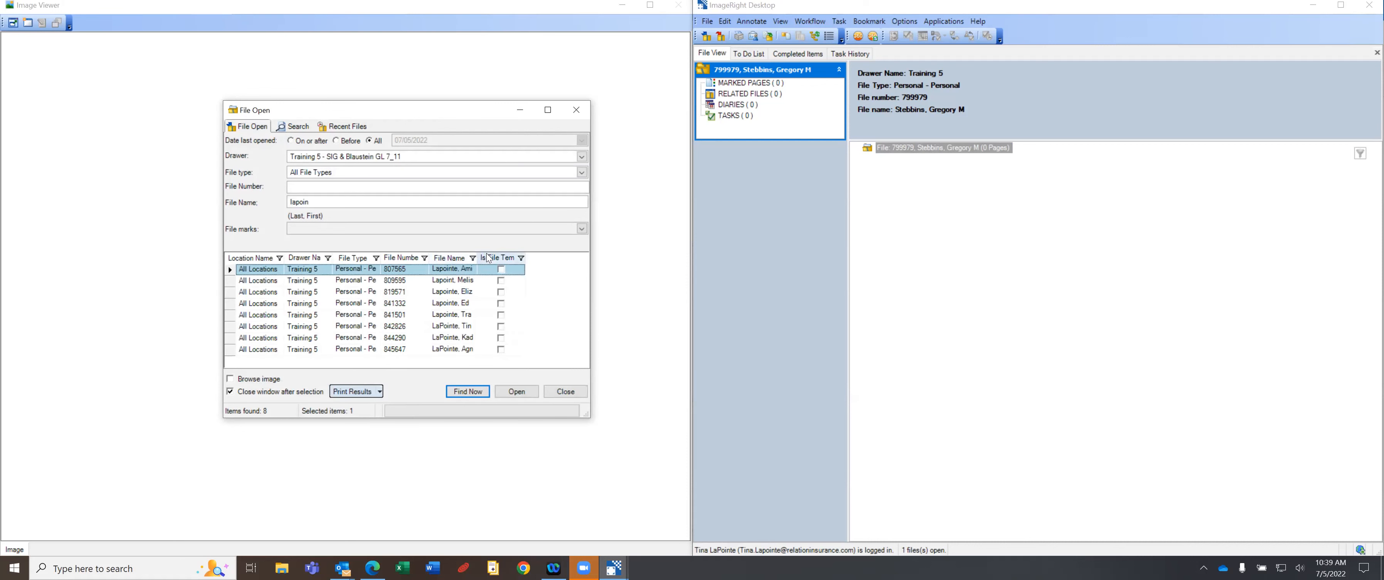
left_click_drag(475, 255, 544, 255)
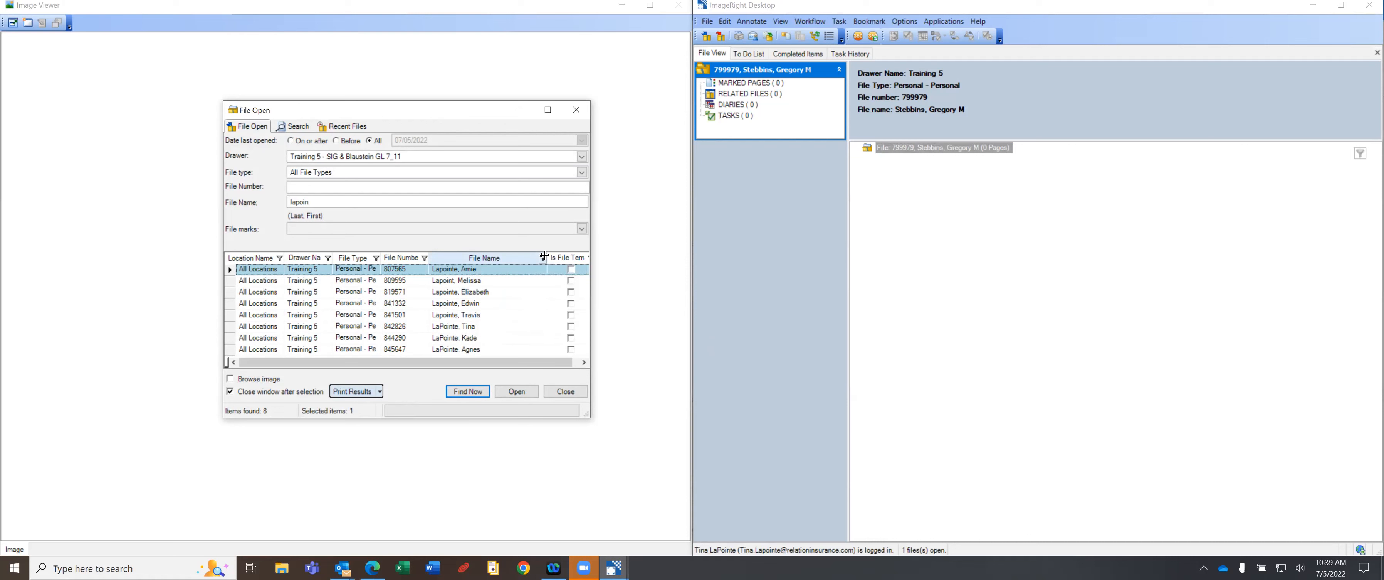
left_click_drag(545, 255, 491, 258)
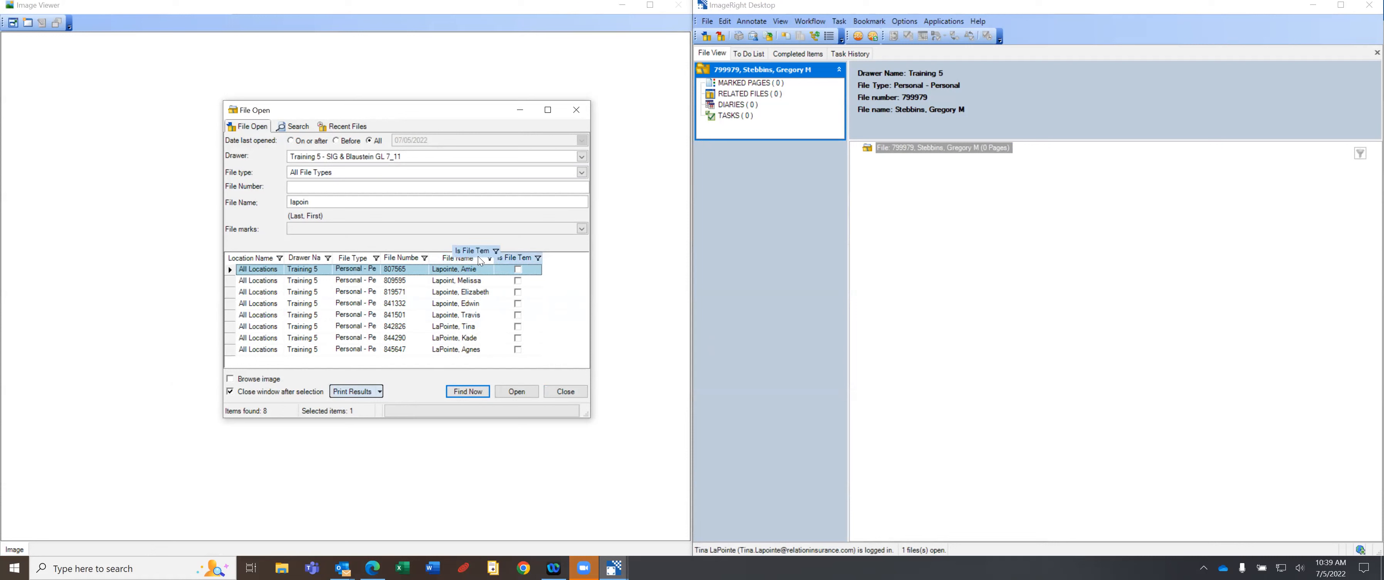
left_click(564, 392)
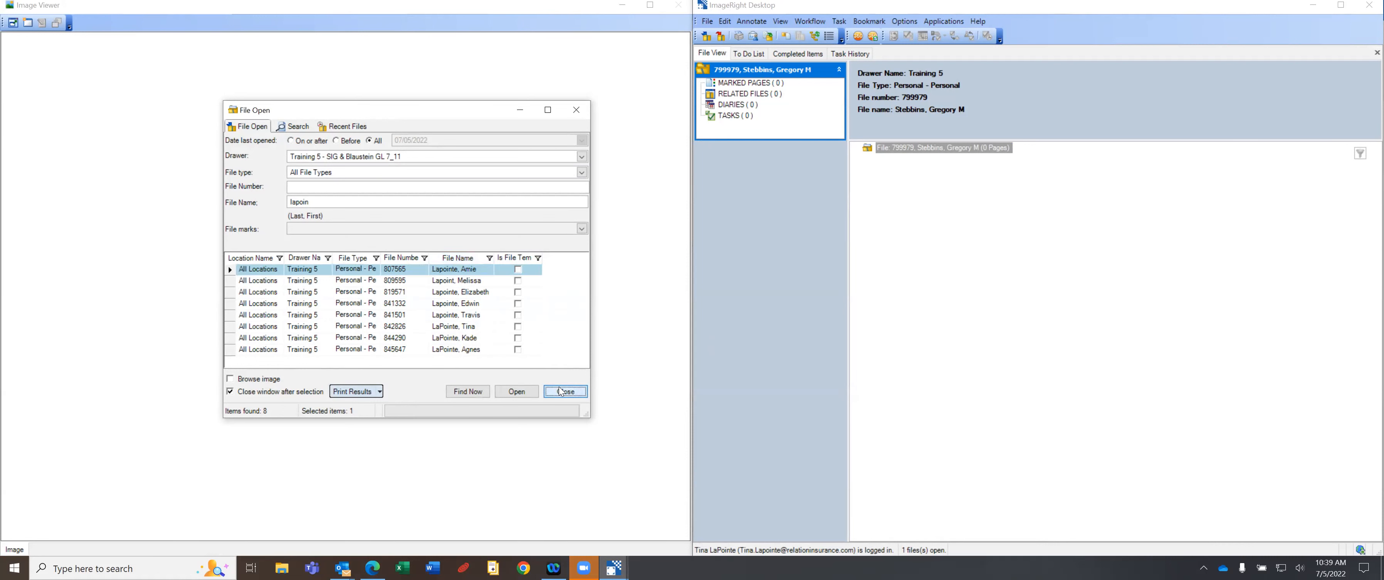
left_click(705, 35)
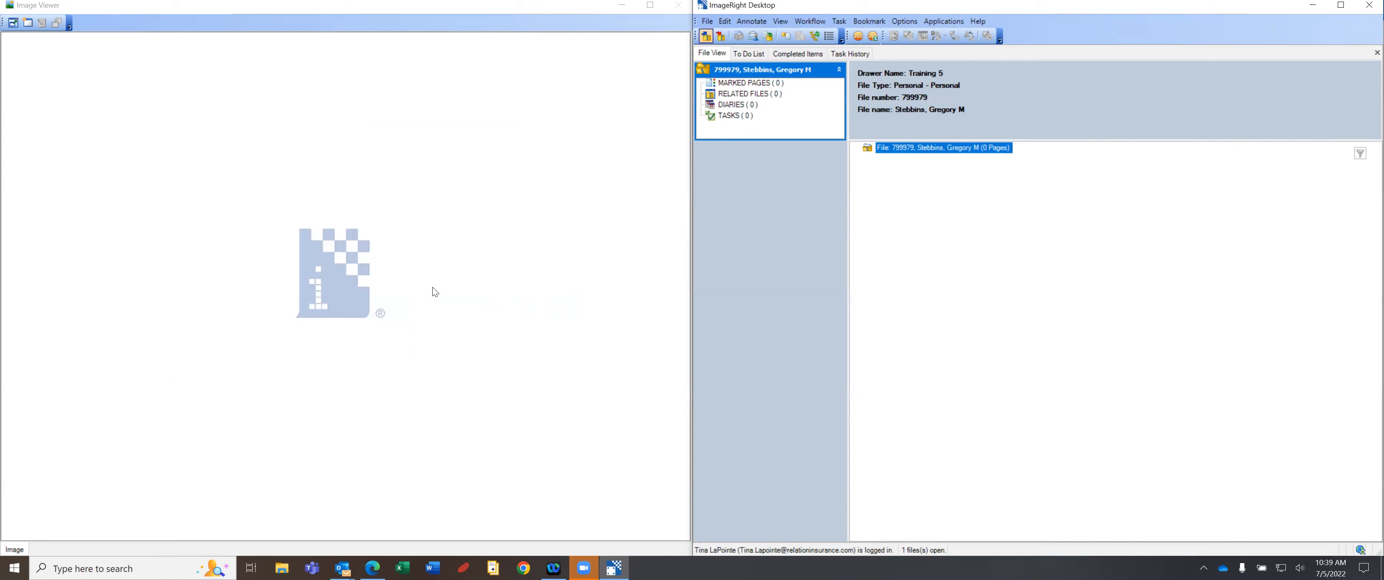
Search File Name for the client's full last name, then widen the File Name column.
left_click(304, 201)
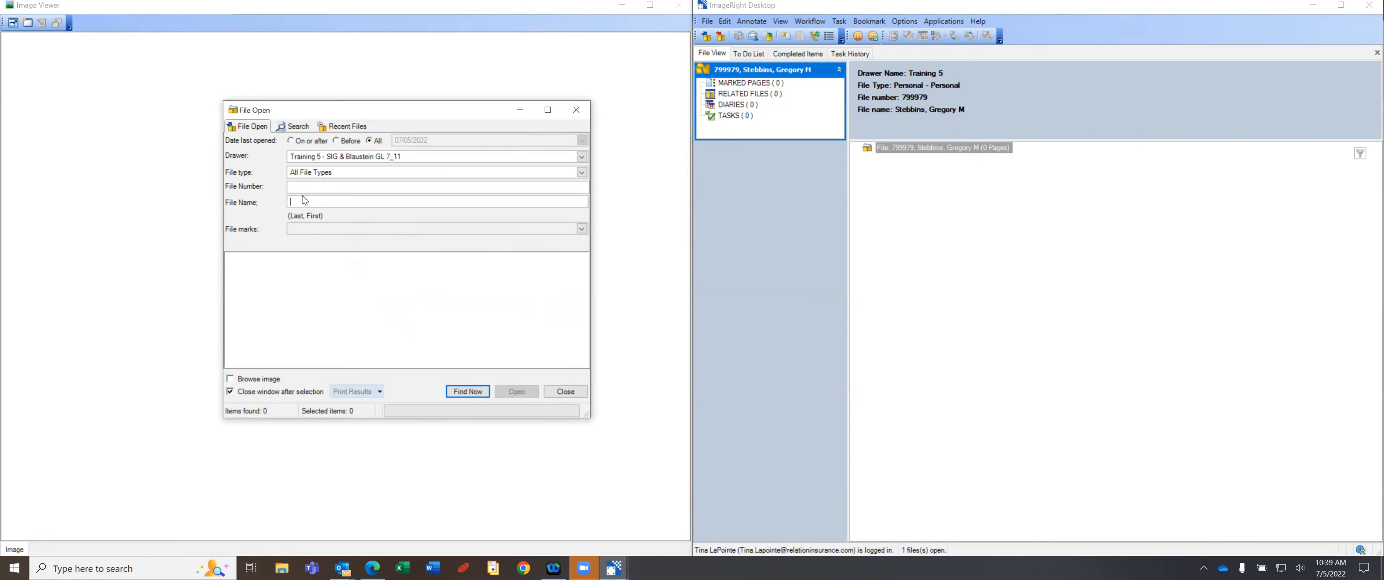
type("lapointe")
key("Return")
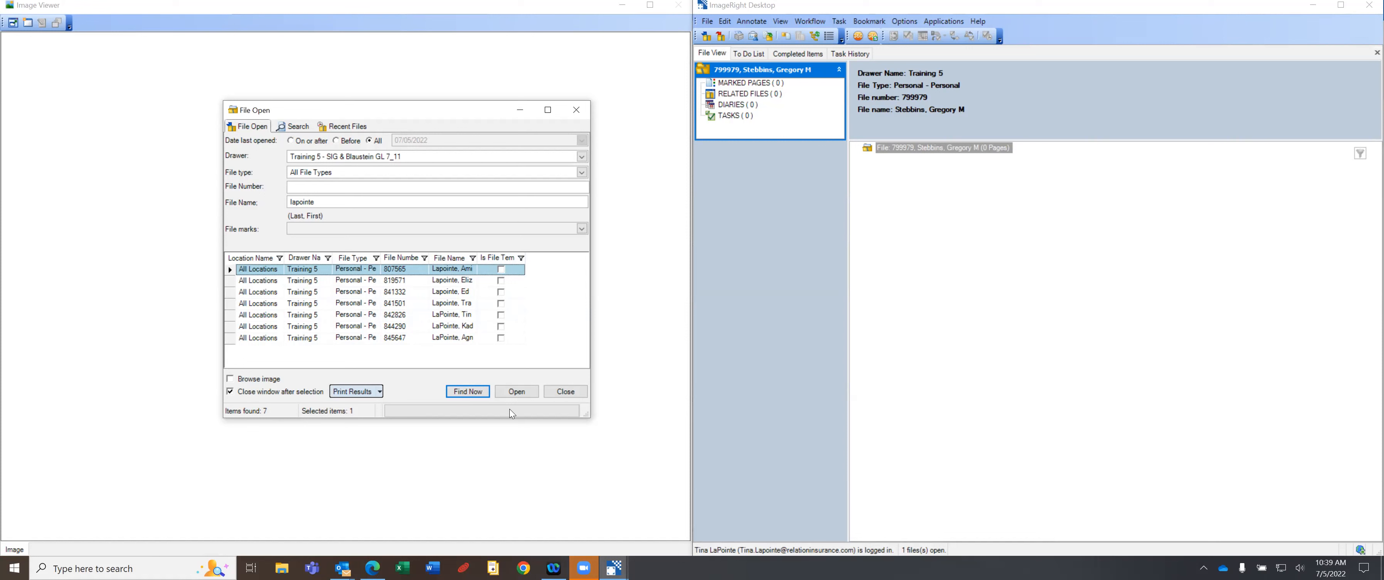
left_click_drag(494, 257, 535, 257)
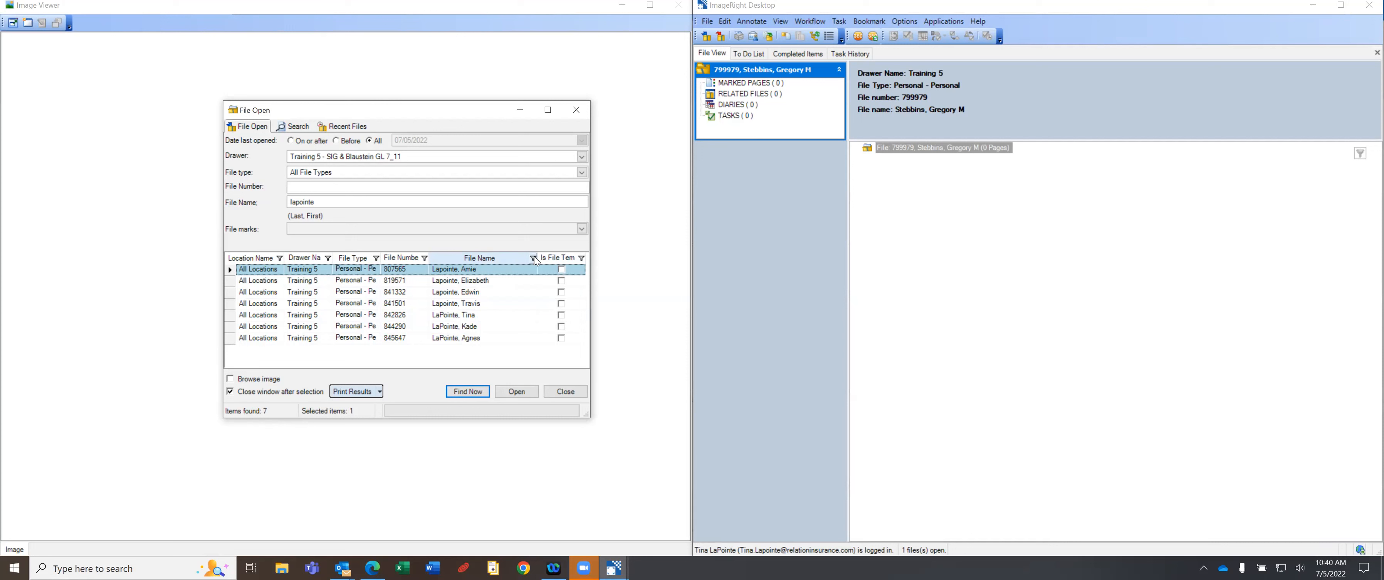
Readjust the File Name column width, save it via Save Columns, and close the File Open dialog.
left_click_drag(537, 260, 482, 260)
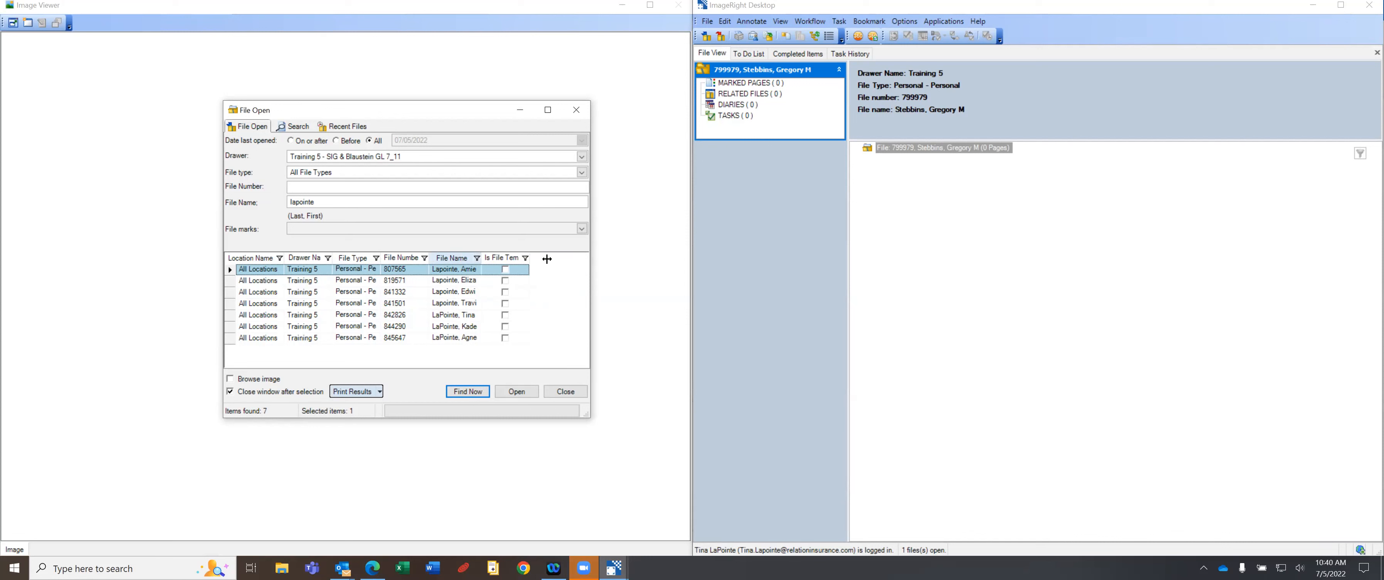
left_click_drag(548, 259, 547, 258)
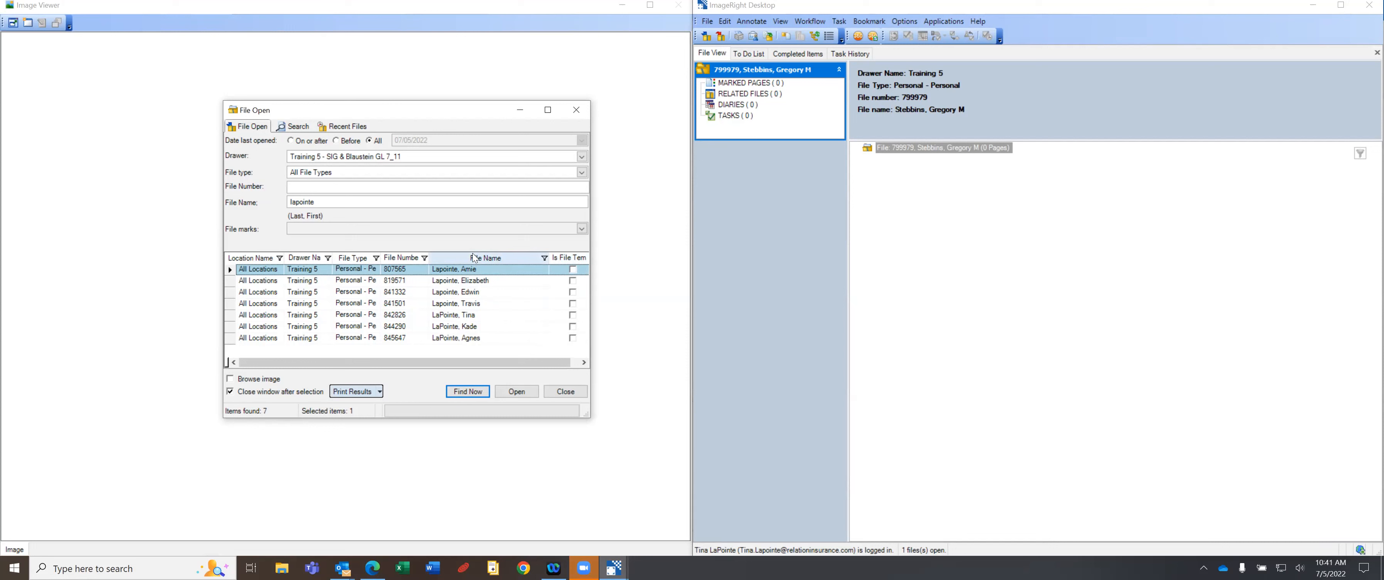
right_click(492, 260)
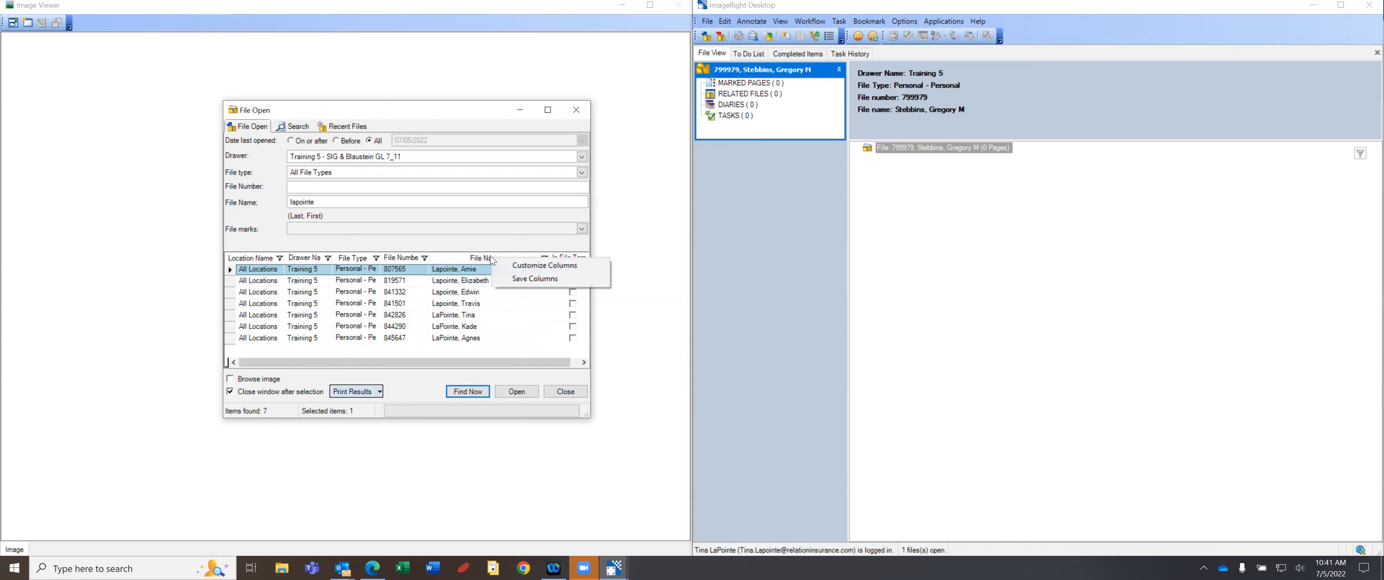
left_click(540, 278)
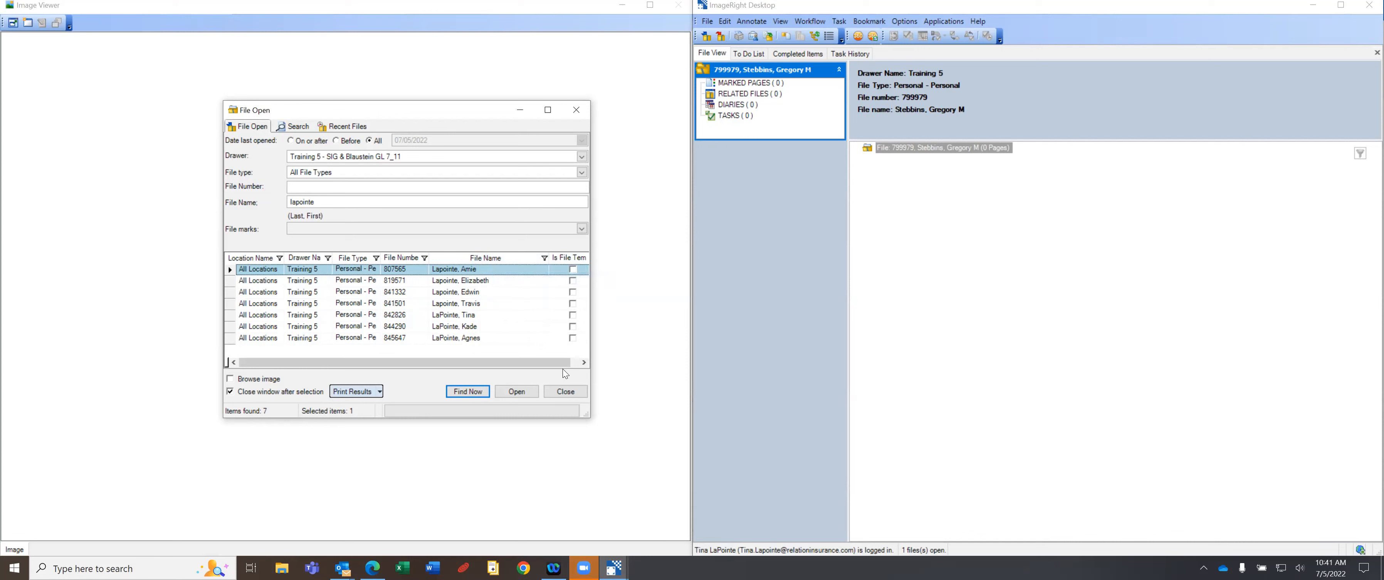
left_click(565, 392)
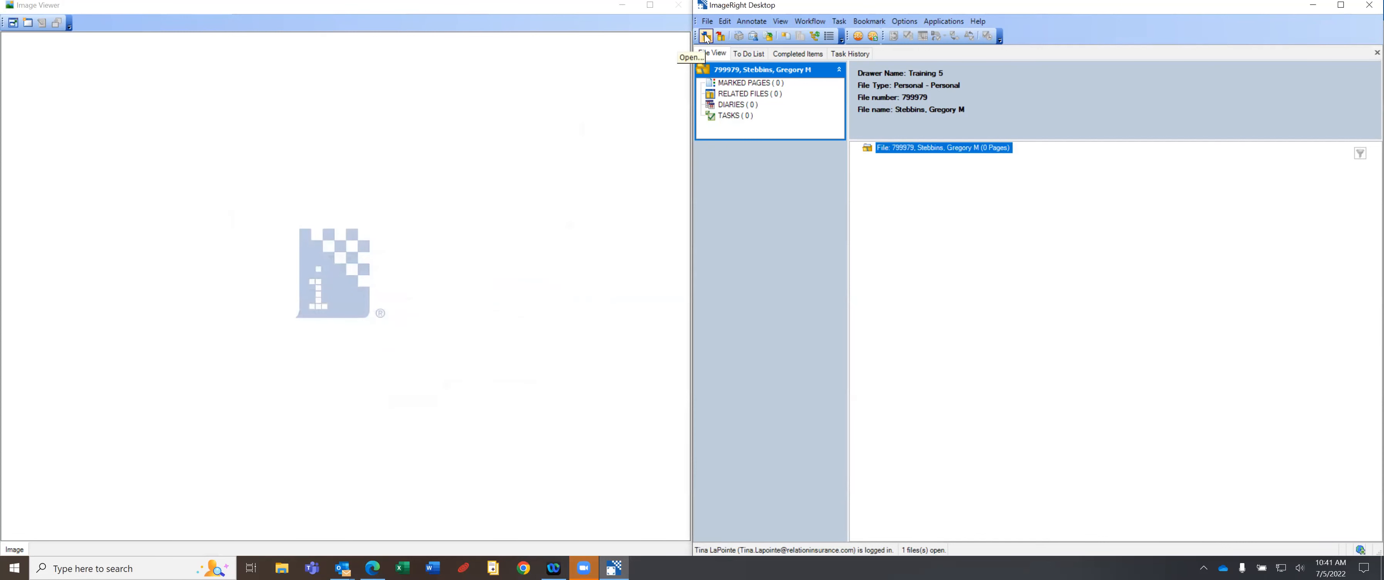
Close the current file and open the second result of a wildcard client-name search.
left_click(721, 37)
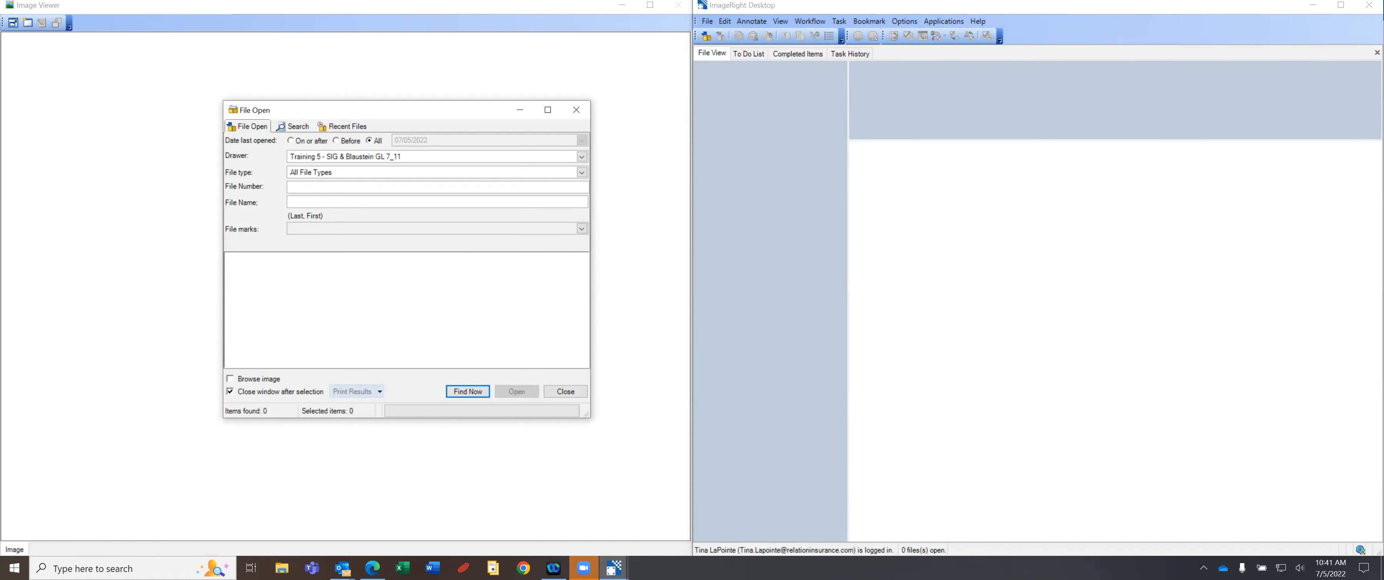
key("Return")
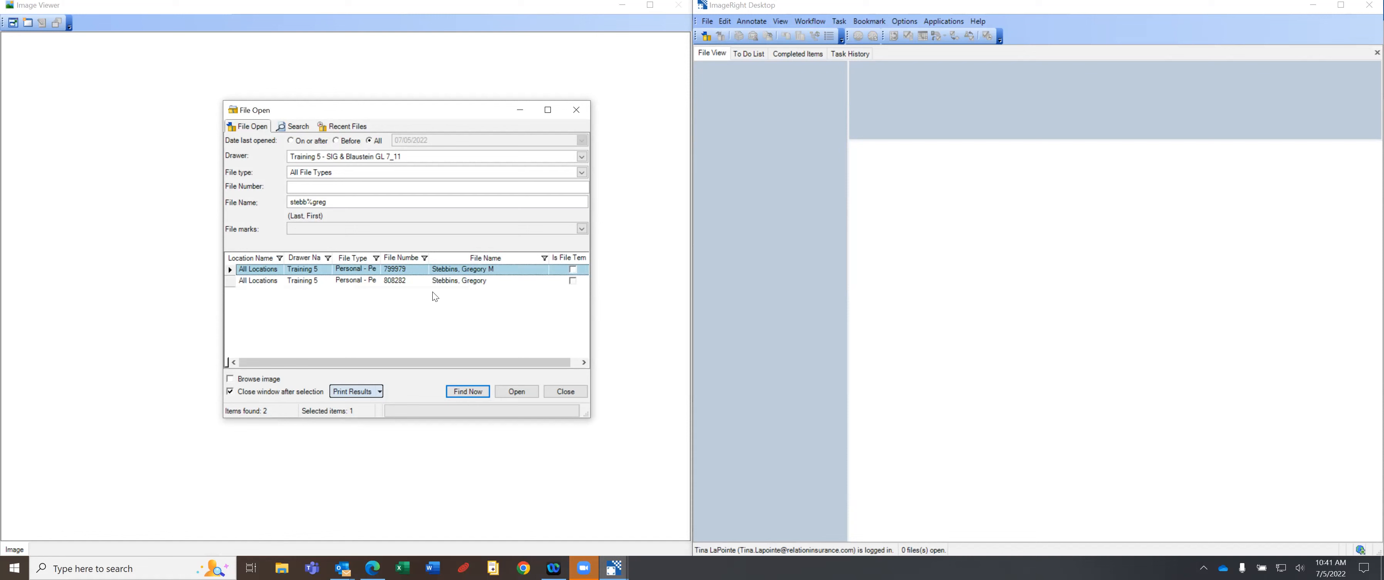
left_click(425, 280)
double_click(428, 280)
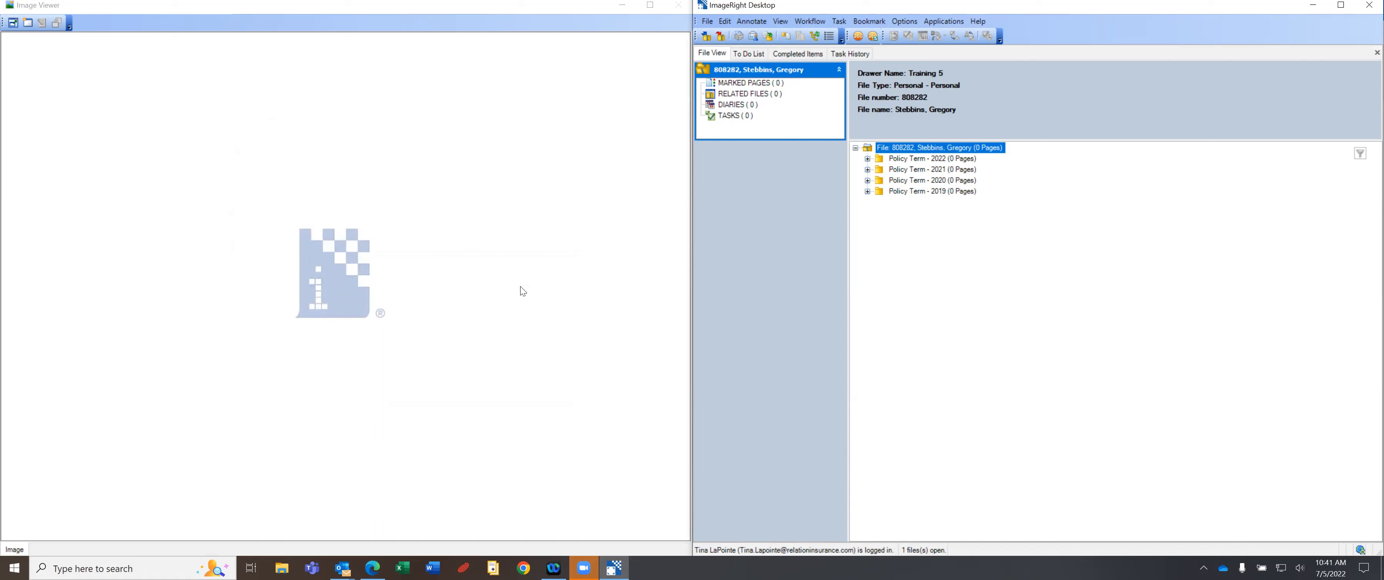
Expand the 2022, 2021, 2020 and 2019 Policy Term folders, then switch to AMS360 in Edge.
left_click(868, 159)
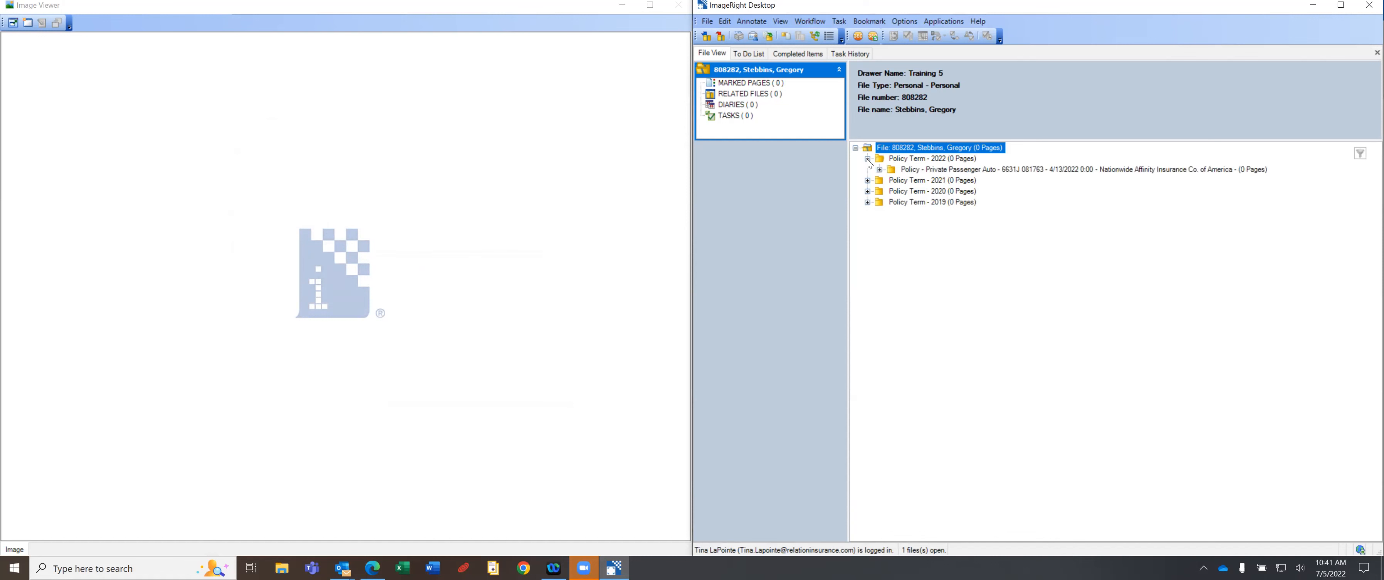
left_click(868, 181)
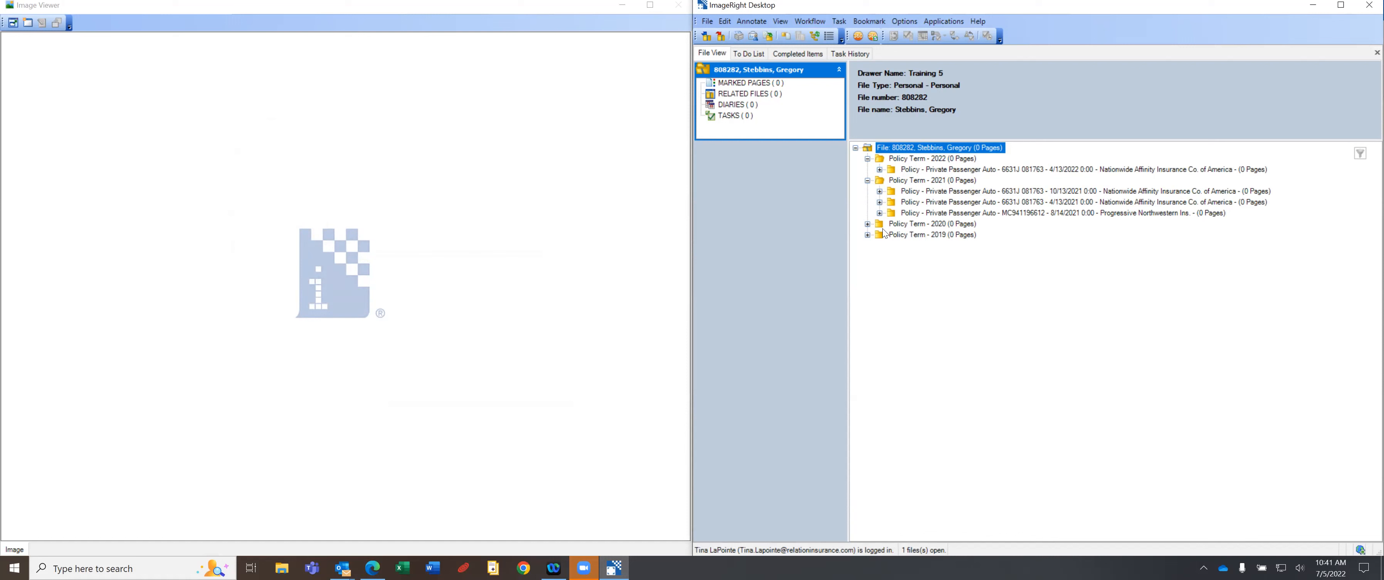
left_click(868, 224)
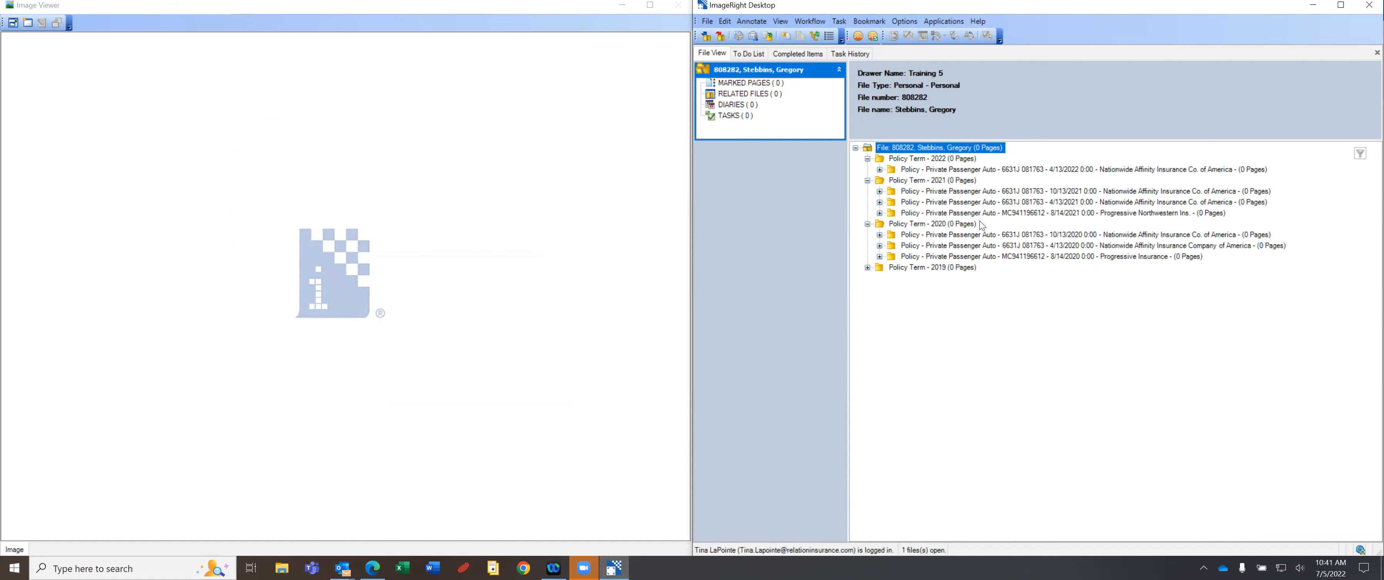
left_click(868, 267)
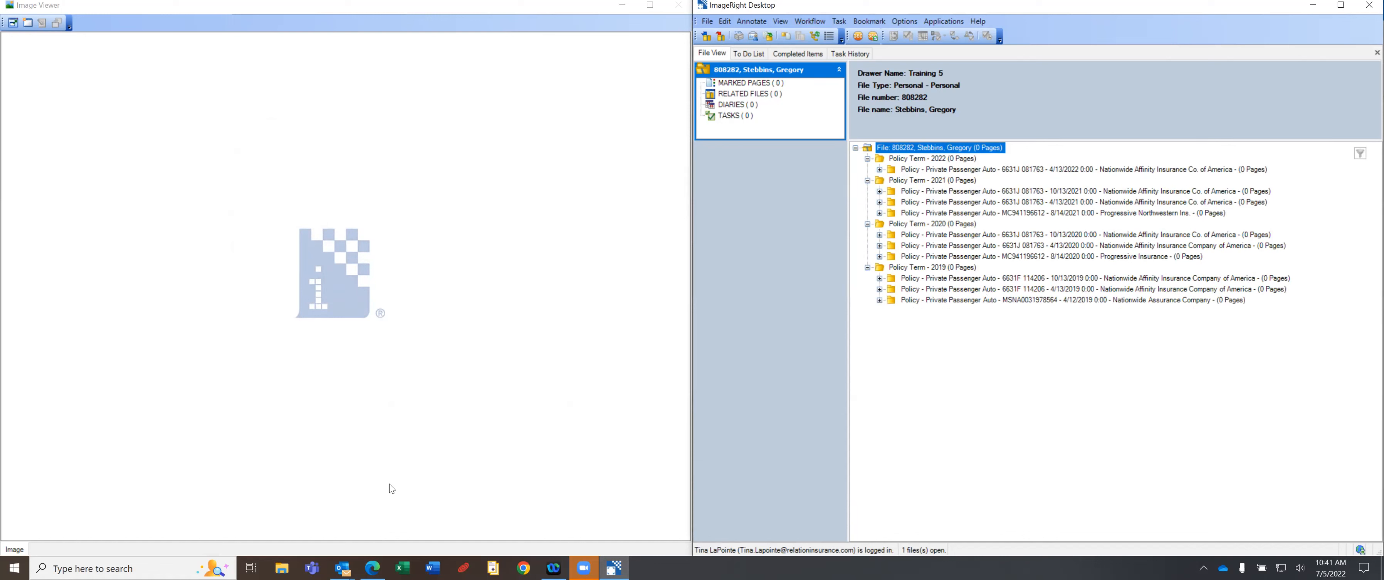
left_click(372, 567)
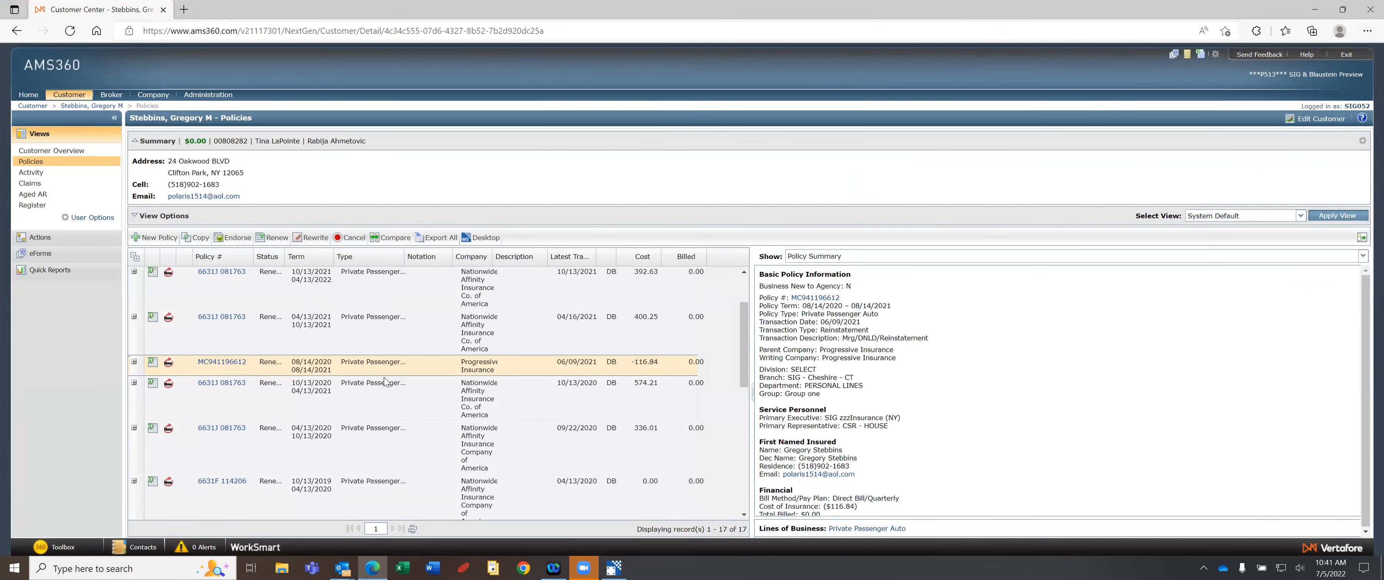
Scroll through the client's AMS360 policy list, then close the browser to return to ImageRight.
left_click_drag(744, 351, 738, 441)
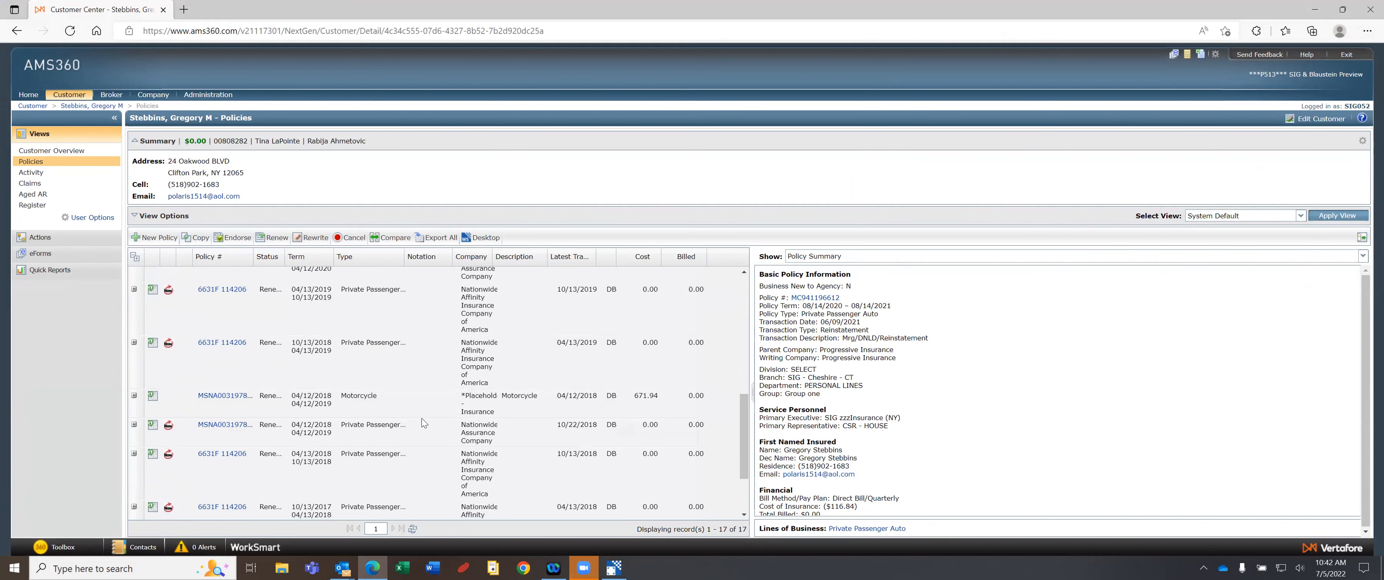
scroll(422, 422, "up", 5)
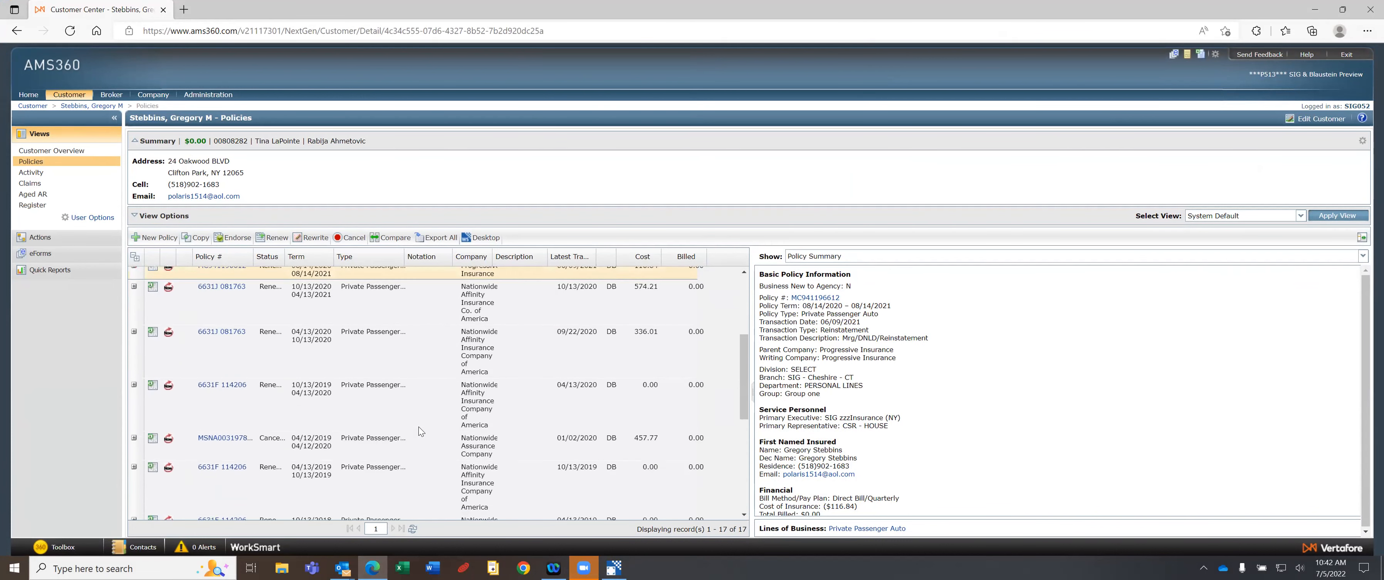
scroll(419, 427, "up", 1)
left_click(1315, 13)
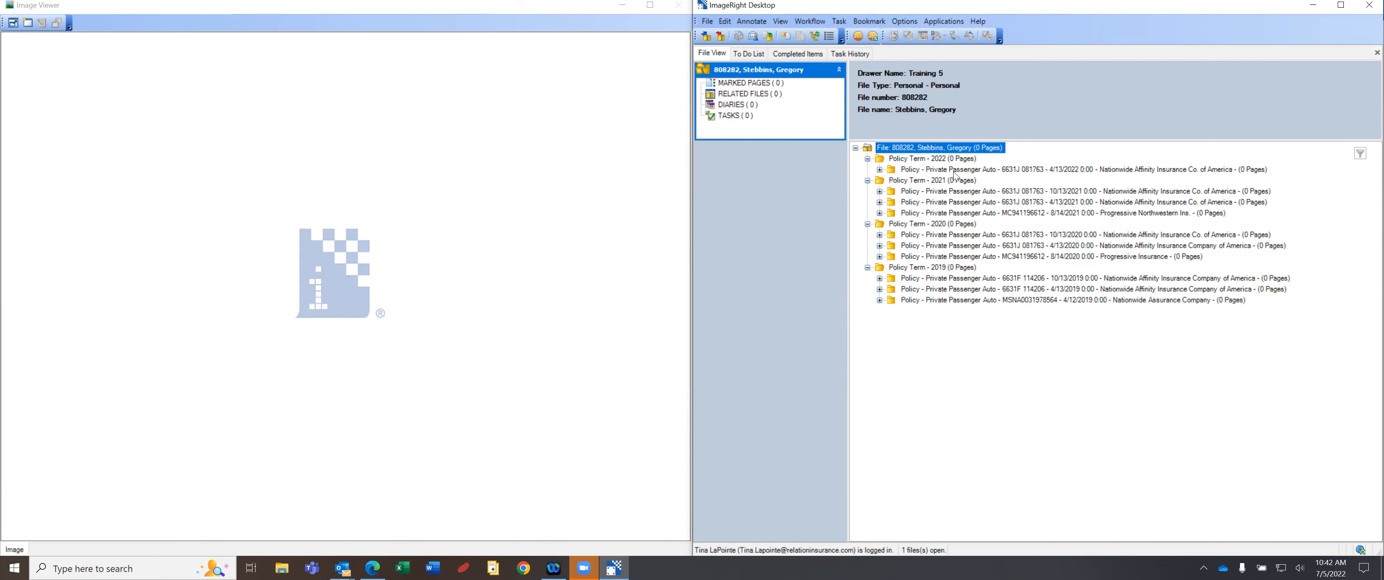
left_click(373, 567)
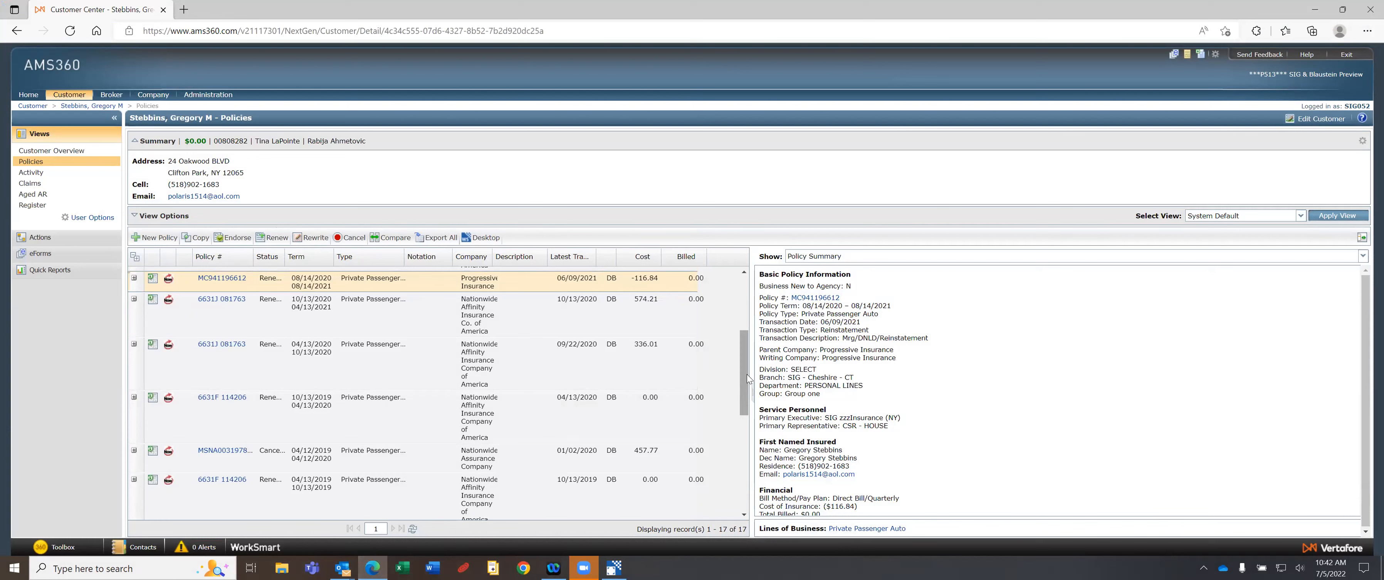
scroll(747, 379, "up", 3)
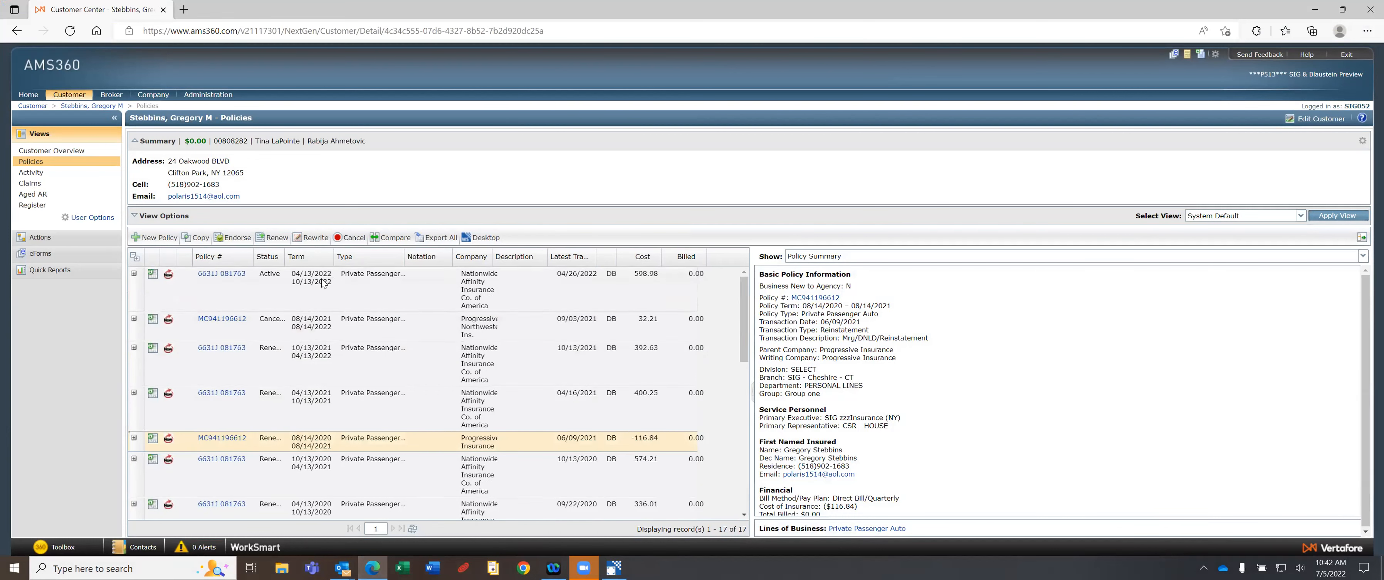
left_click(1368, 8)
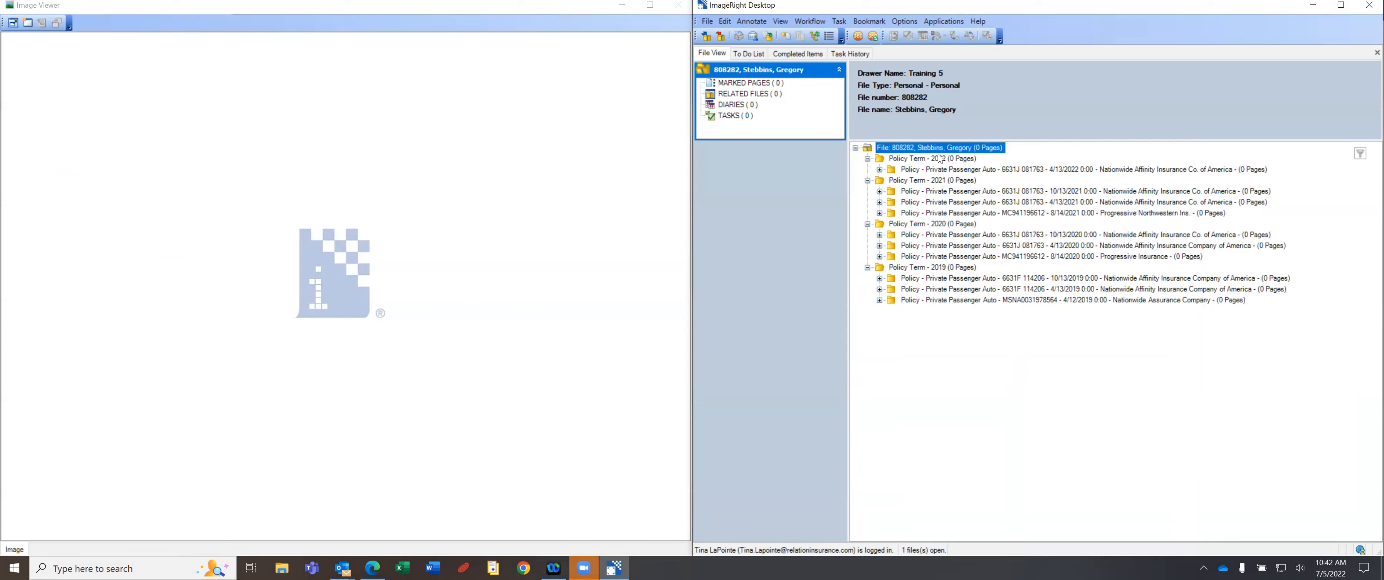
left_click(867, 159)
left_click(867, 159)
left_click(936, 170)
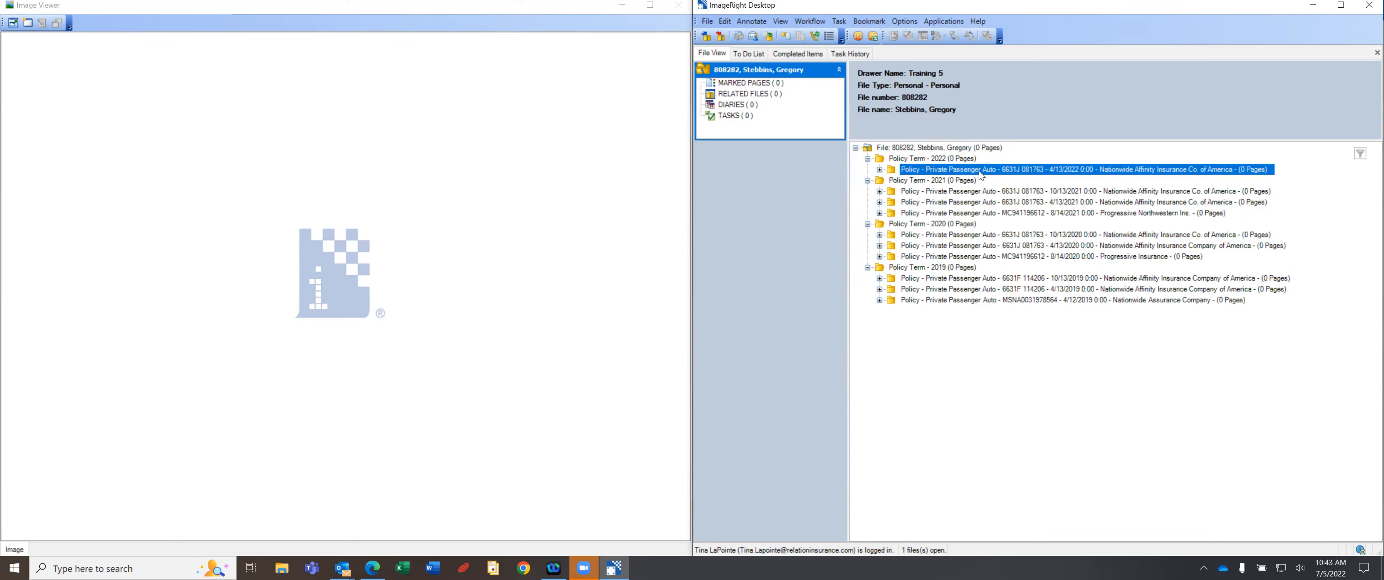
left_click(1092, 192)
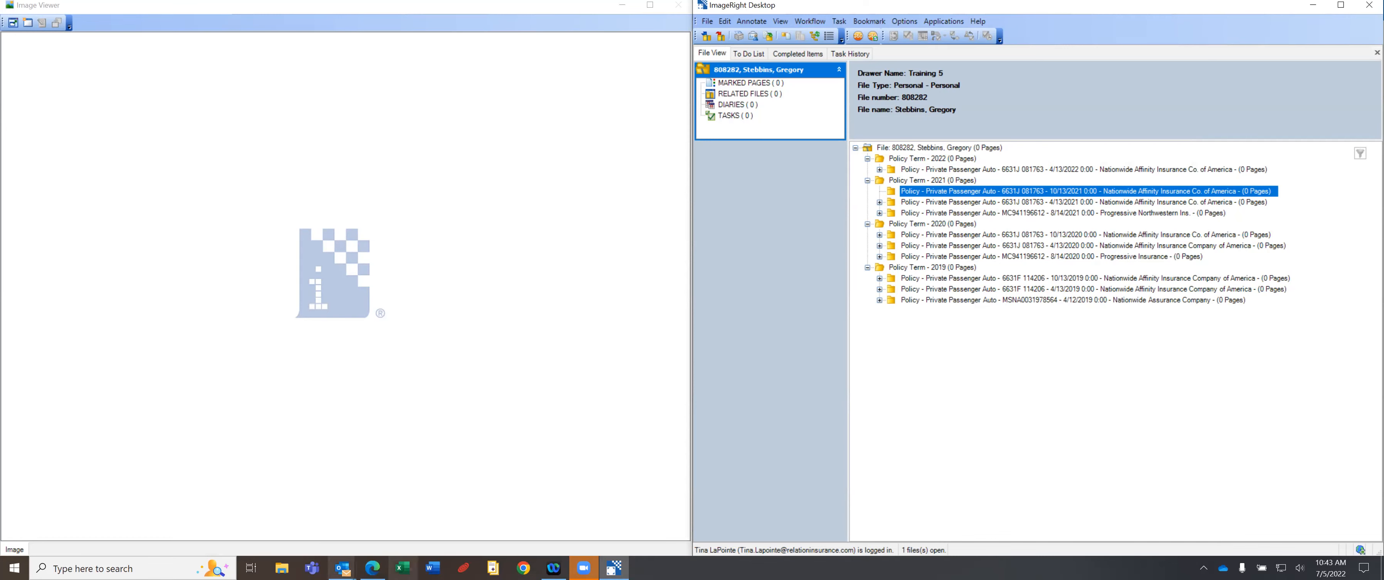
left_click(372, 568)
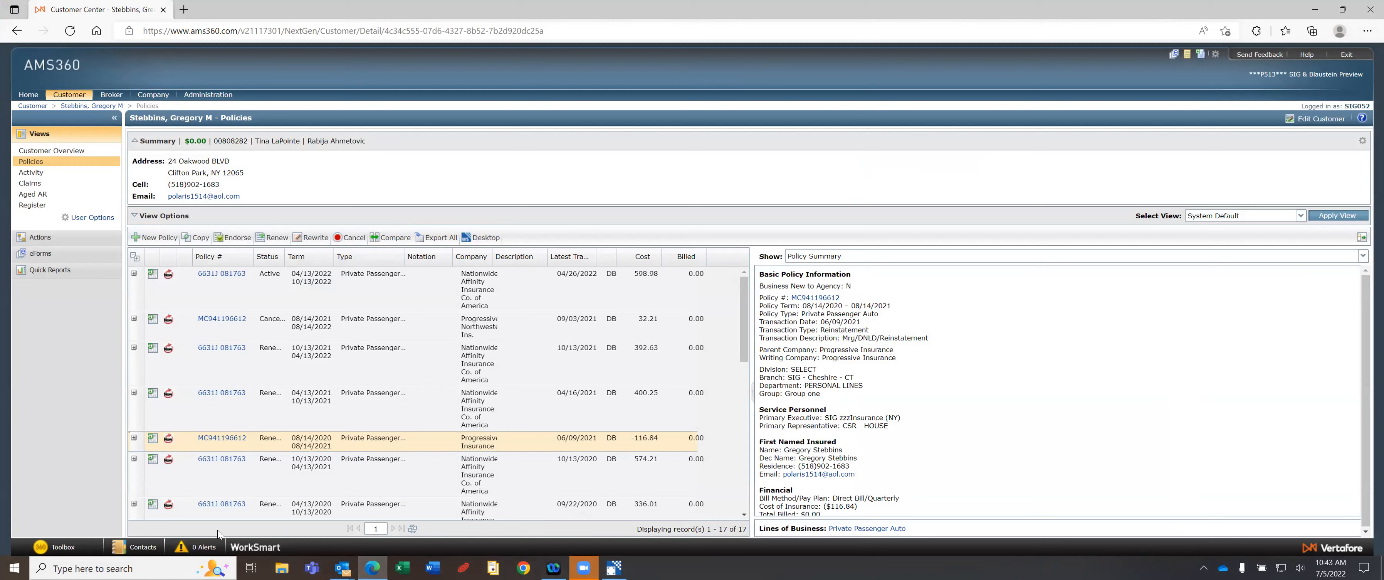
left_click(614, 568)
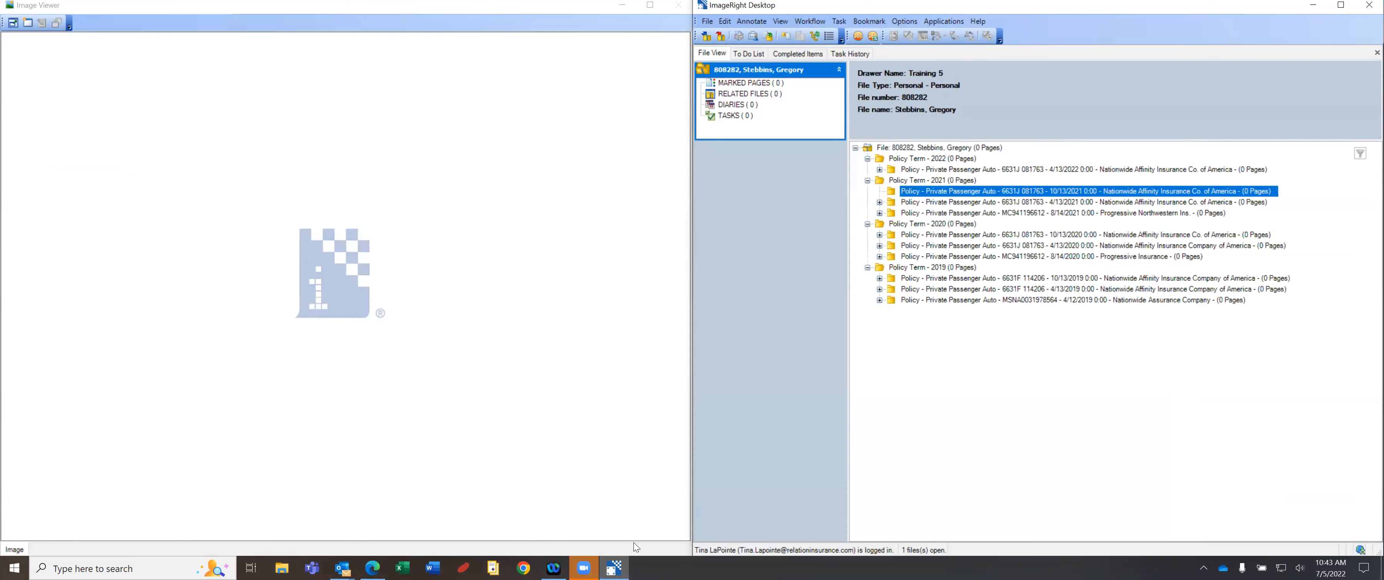
Close the client file and reopen the first entry under File > Recent Files.
left_click(721, 37)
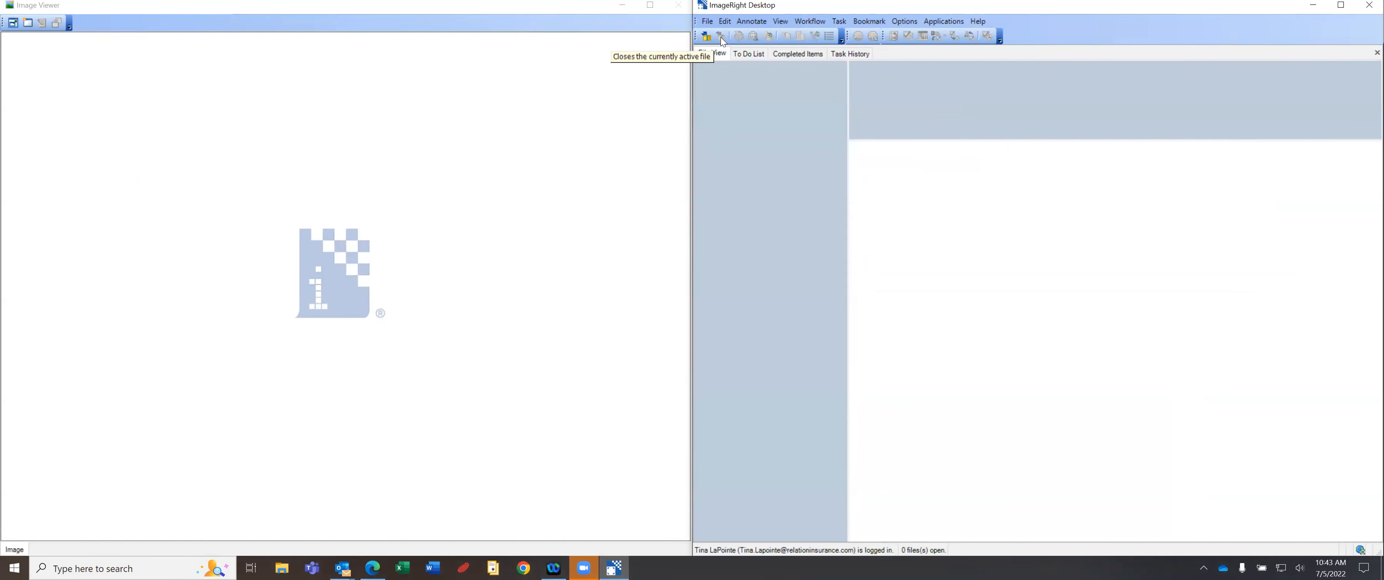
left_click(706, 22)
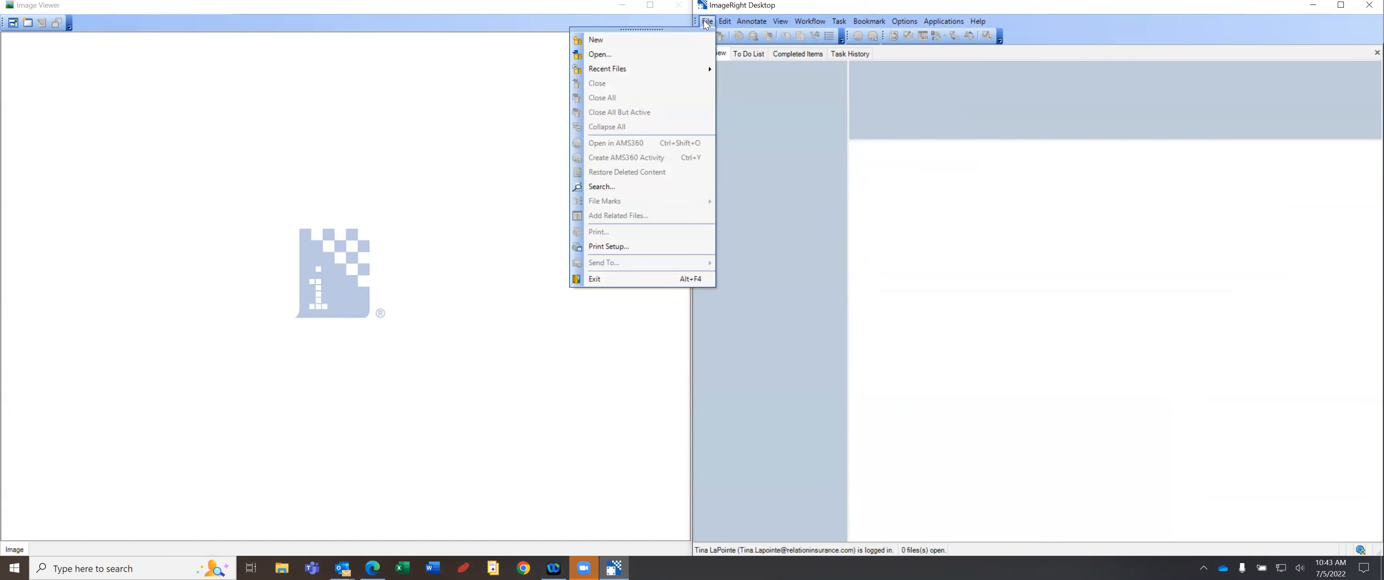
mouse_move(654, 69)
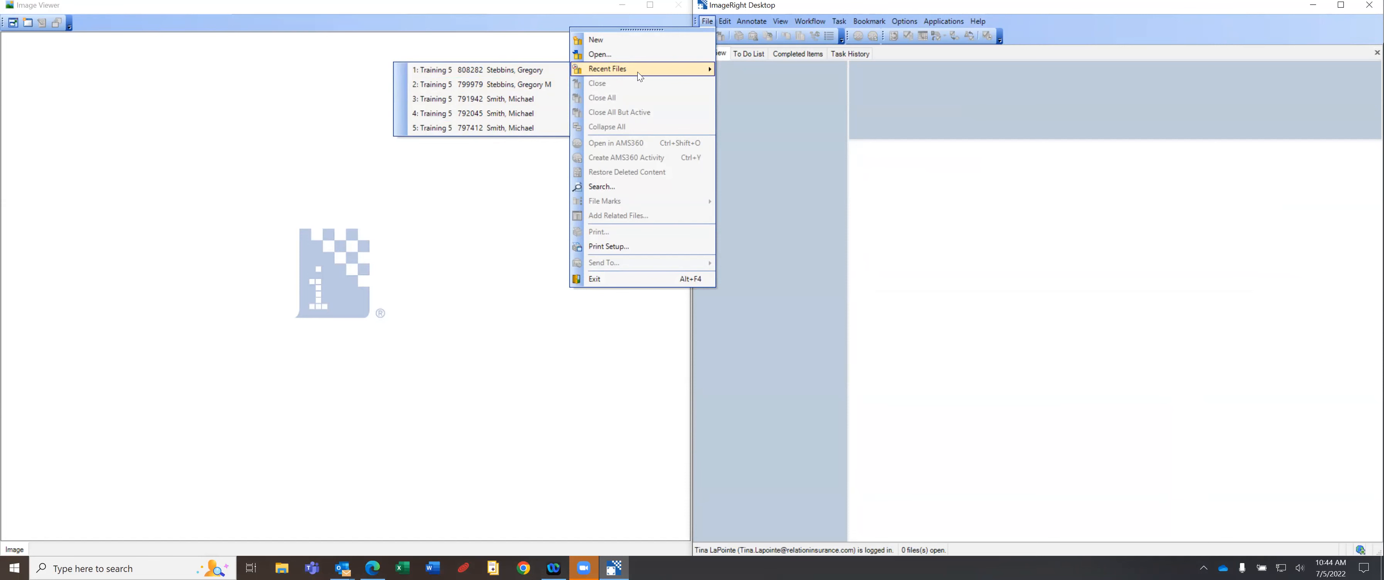
left_click(517, 72)
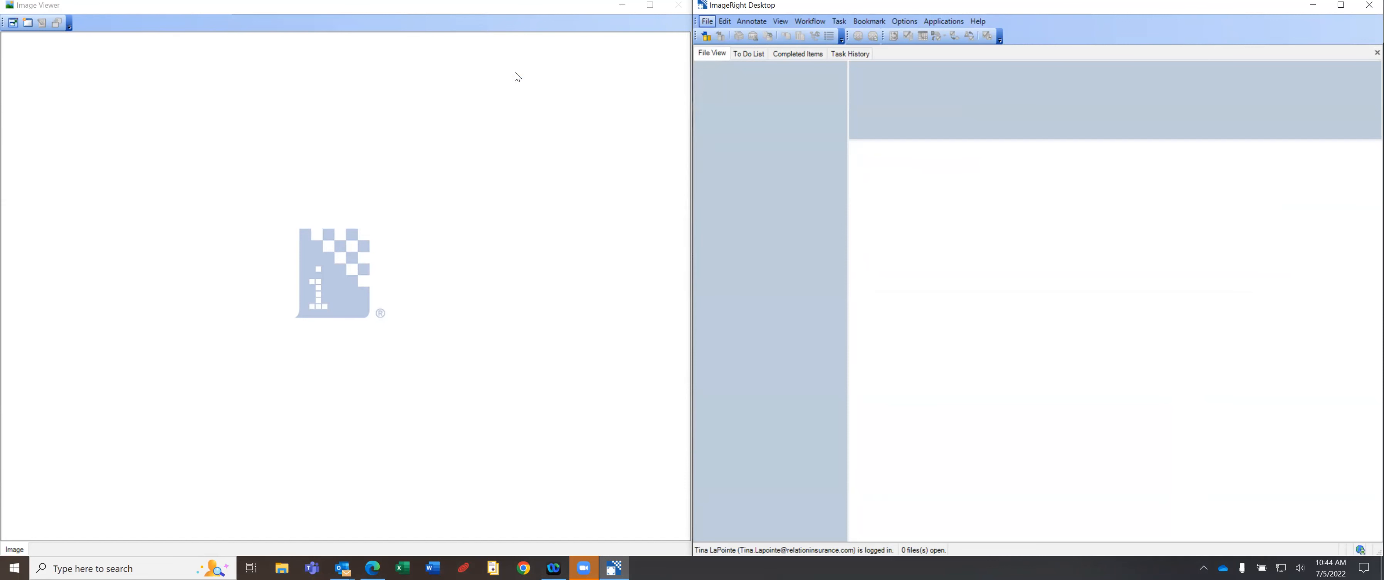
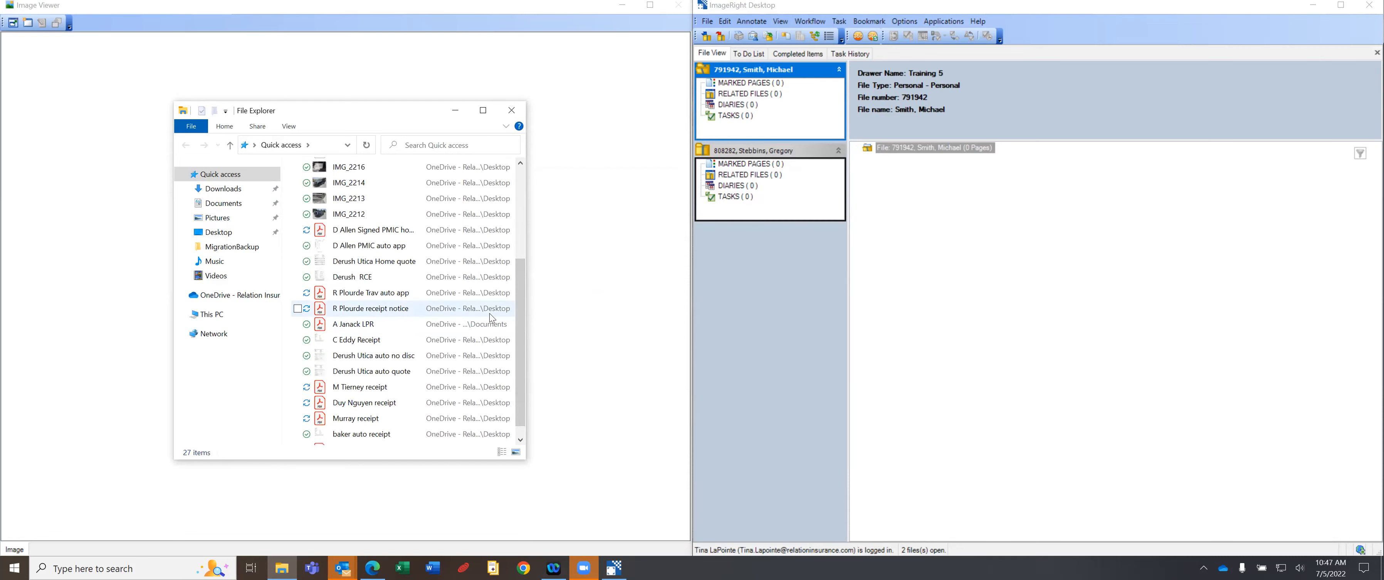
Drag the auto application PDF from File Explorer onto each client file; no pages get added.
left_click(365, 298)
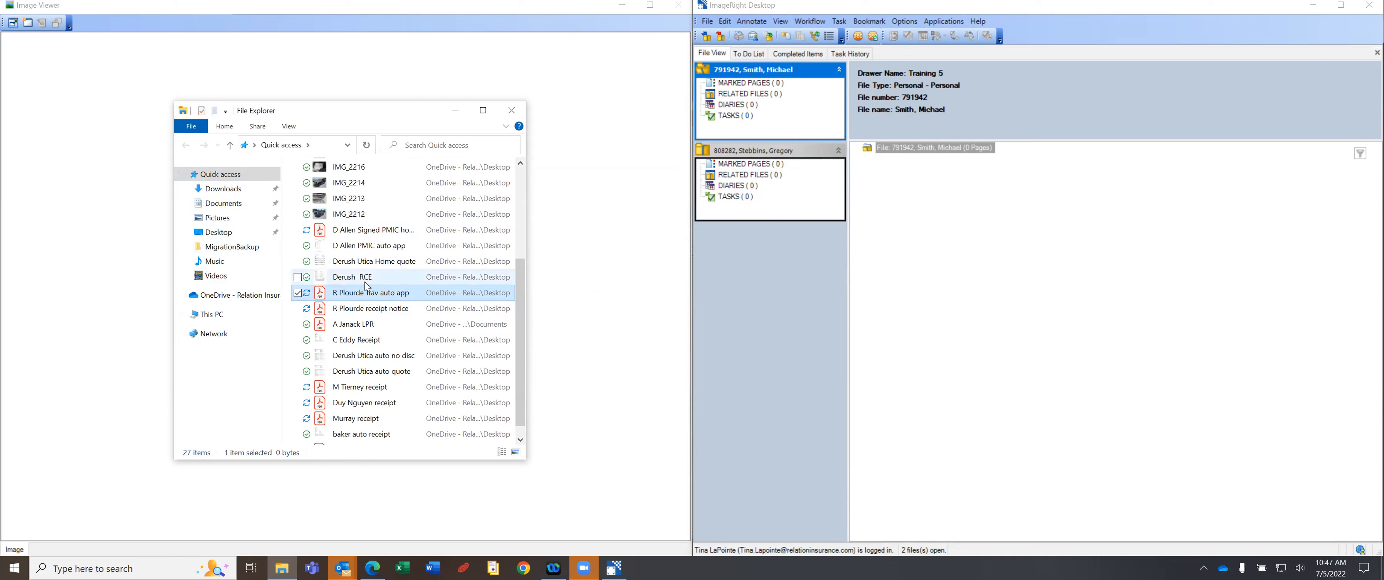
left_click_drag(359, 301, 893, 160)
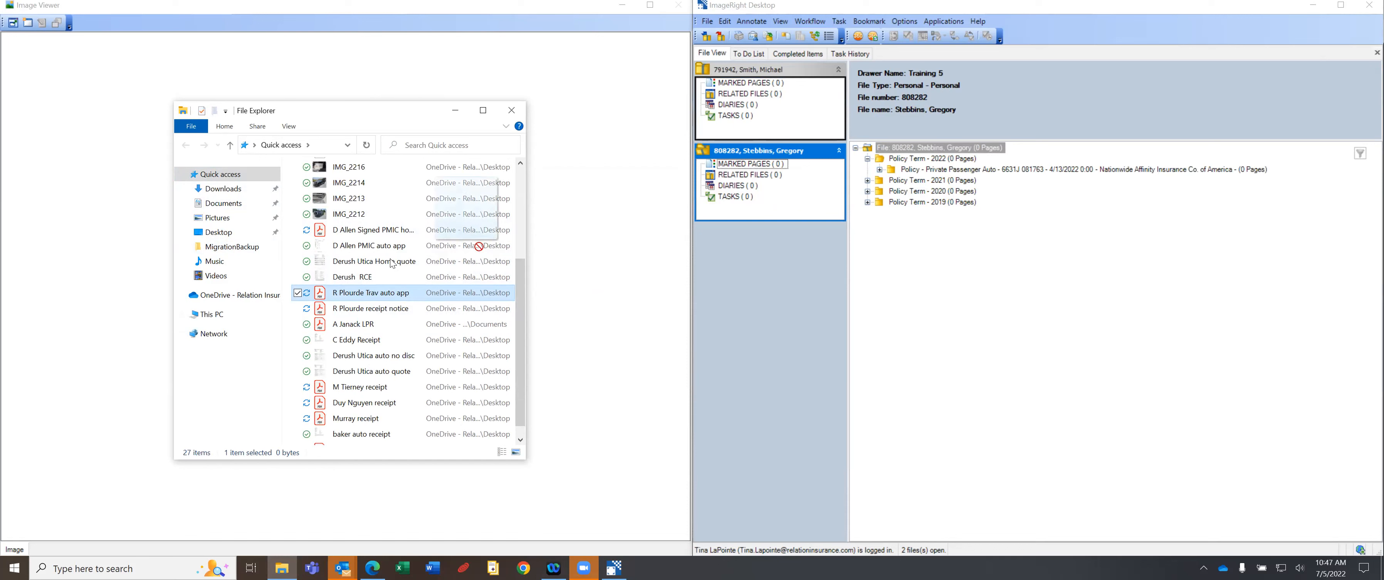
left_click(807, 83)
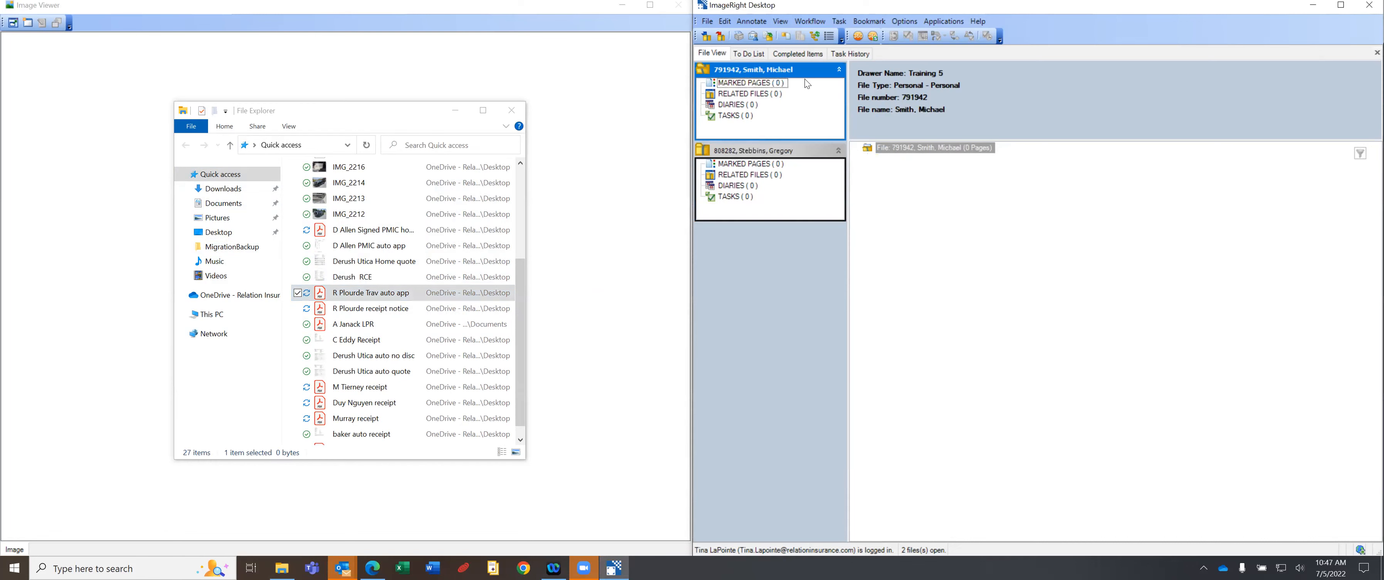
left_click_drag(370, 299, 413, 303)
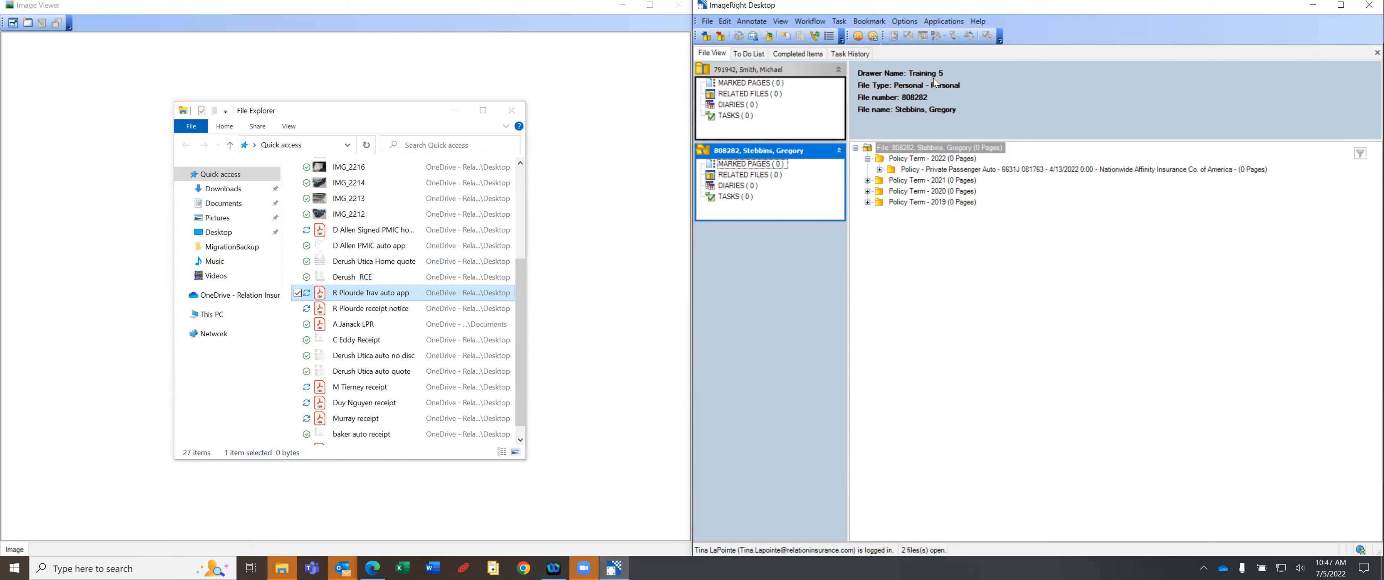
left_click(779, 79)
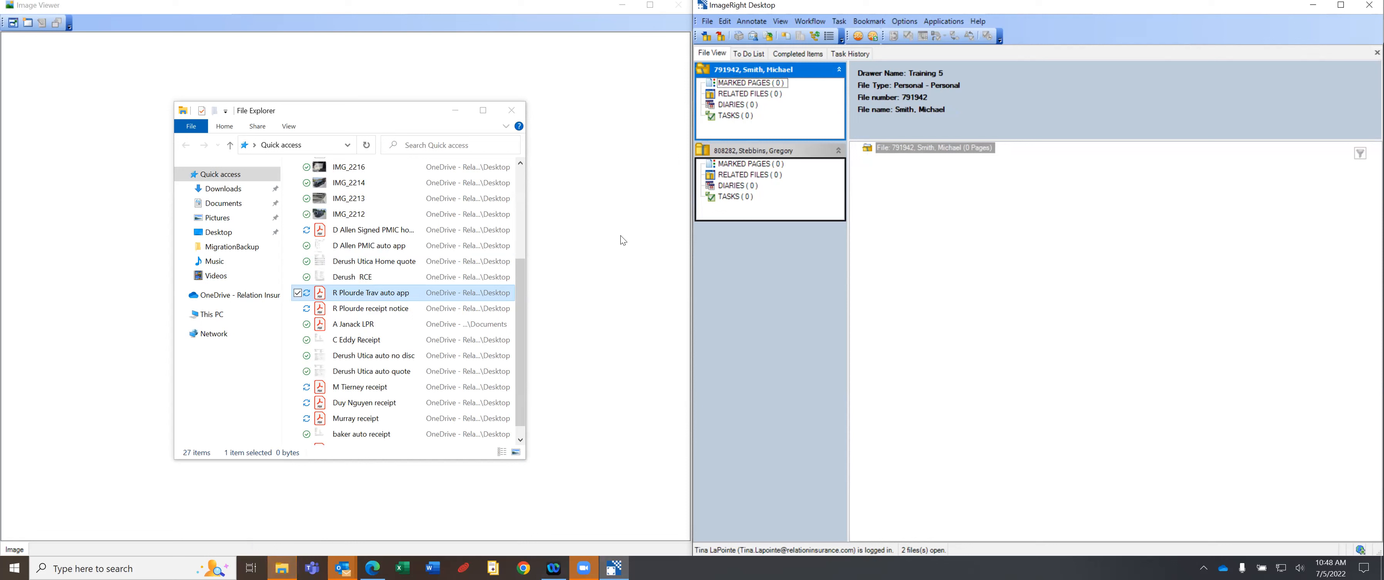
Move File Explorer beside the file tree and drag the PDF onto each client's file again.
left_click_drag(315, 110, 1224, 169)
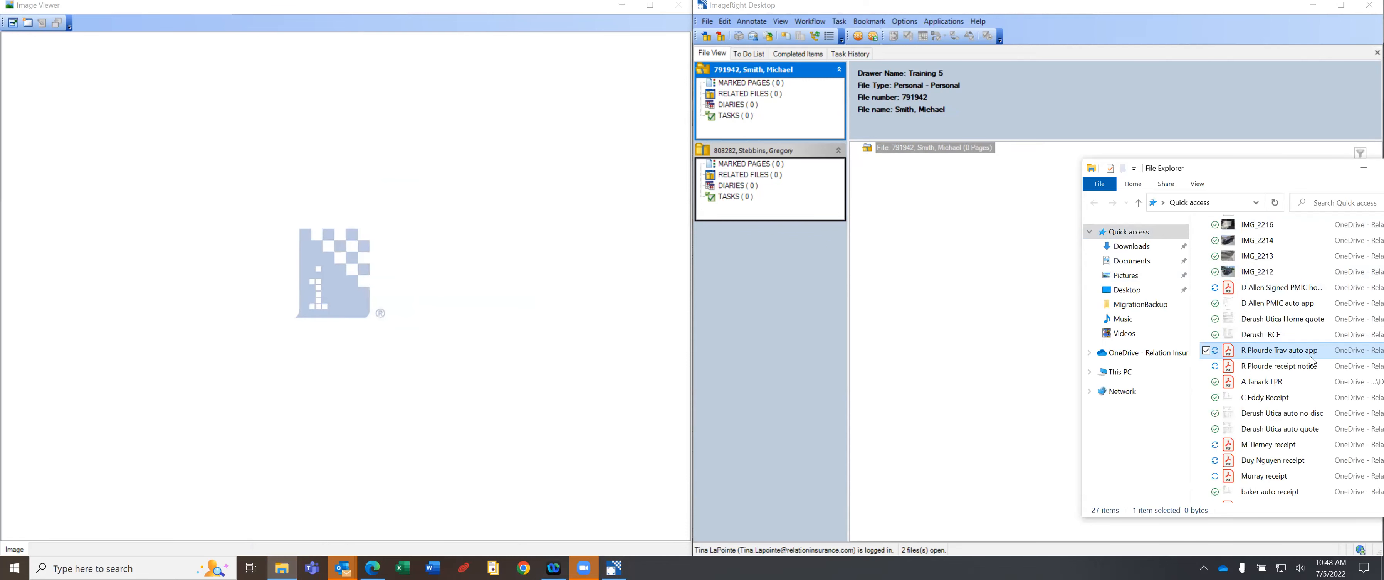
left_click_drag(1308, 355, 869, 154)
left_click_drag(869, 153, 870, 153)
left_click_drag(1291, 173, 305, 196)
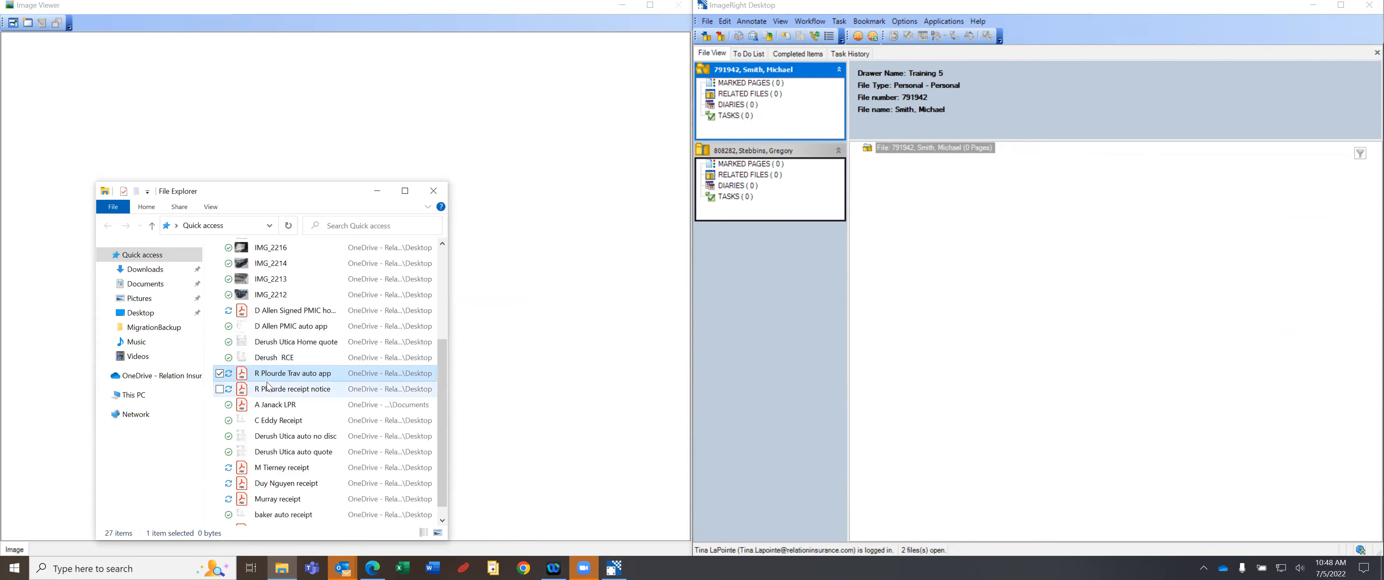
mouse_move(271, 381)
left_mouse_down()
mouse_move(884, 191)
mouse_move(241, 383)
mouse_move(256, 376)
left_mouse_up()
Reposition File Explorer at the far right and retry filing the PDF into the first client's file.
left_click_drag(256, 191, 1217, 151)
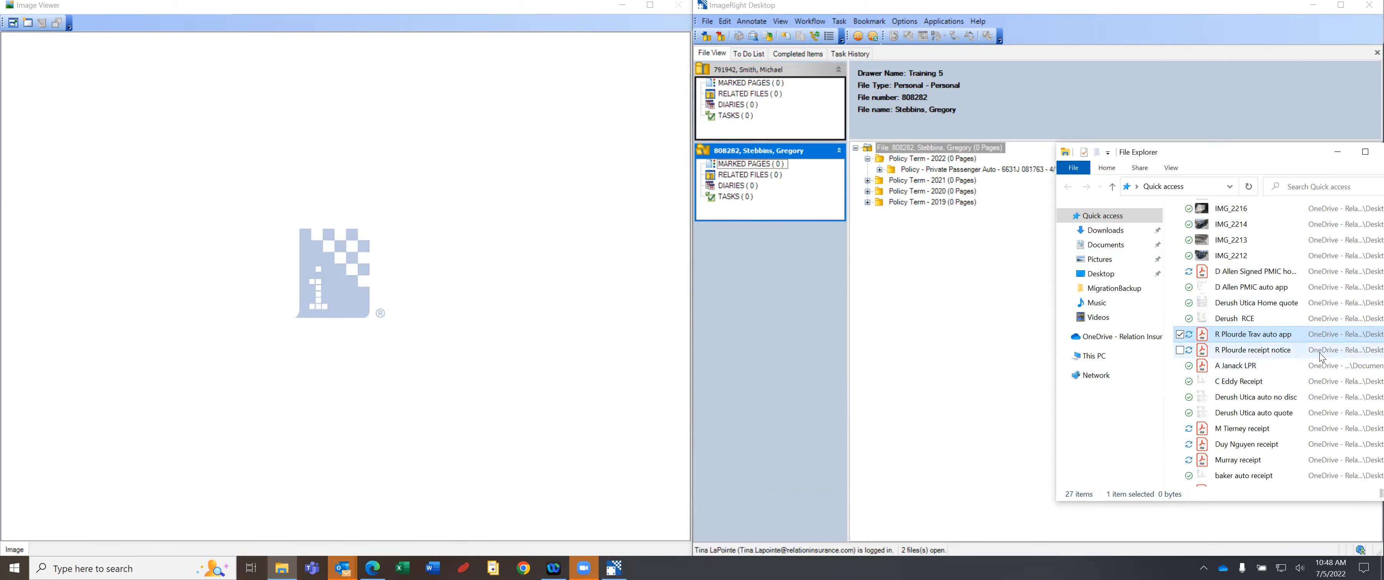
left_click_drag(1295, 338, 1260, 325)
left_click(732, 107)
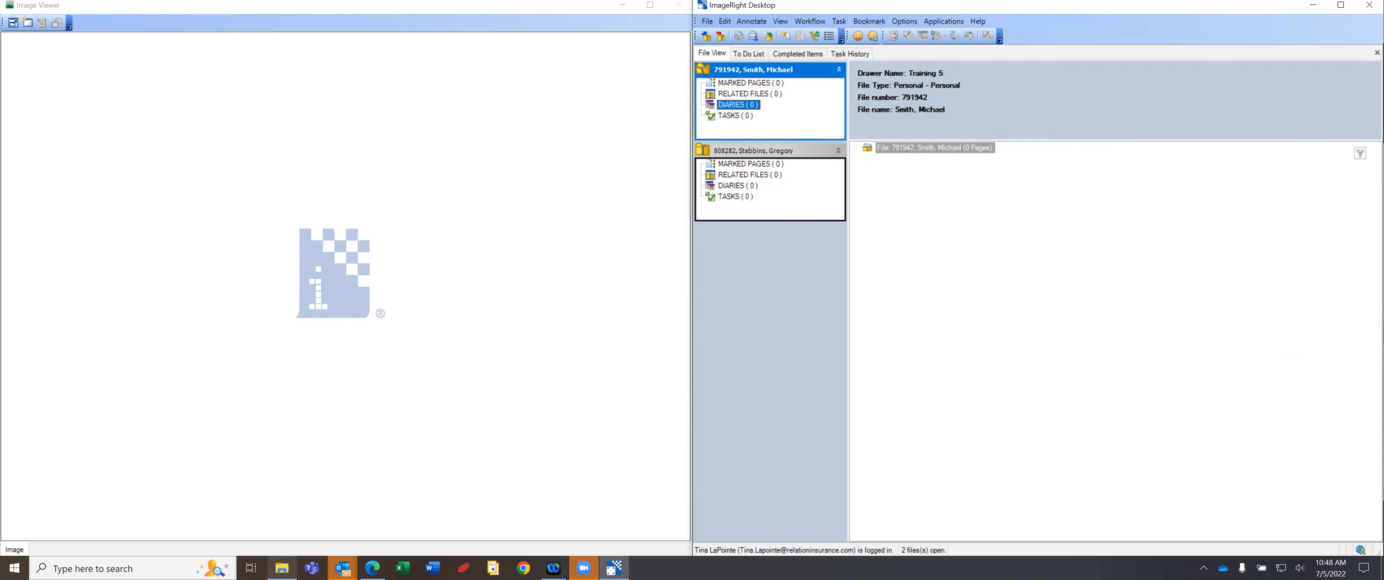
left_click(282, 567)
left_click_drag(1232, 336, 882, 155)
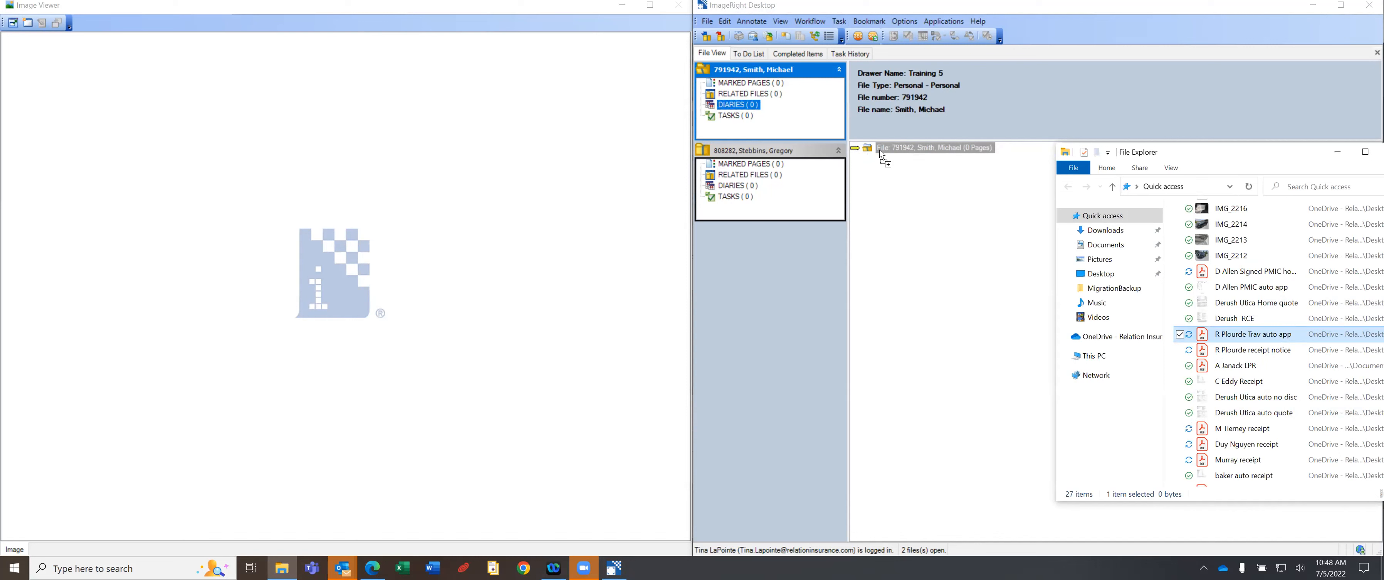
left_click_drag(882, 155, 882, 155)
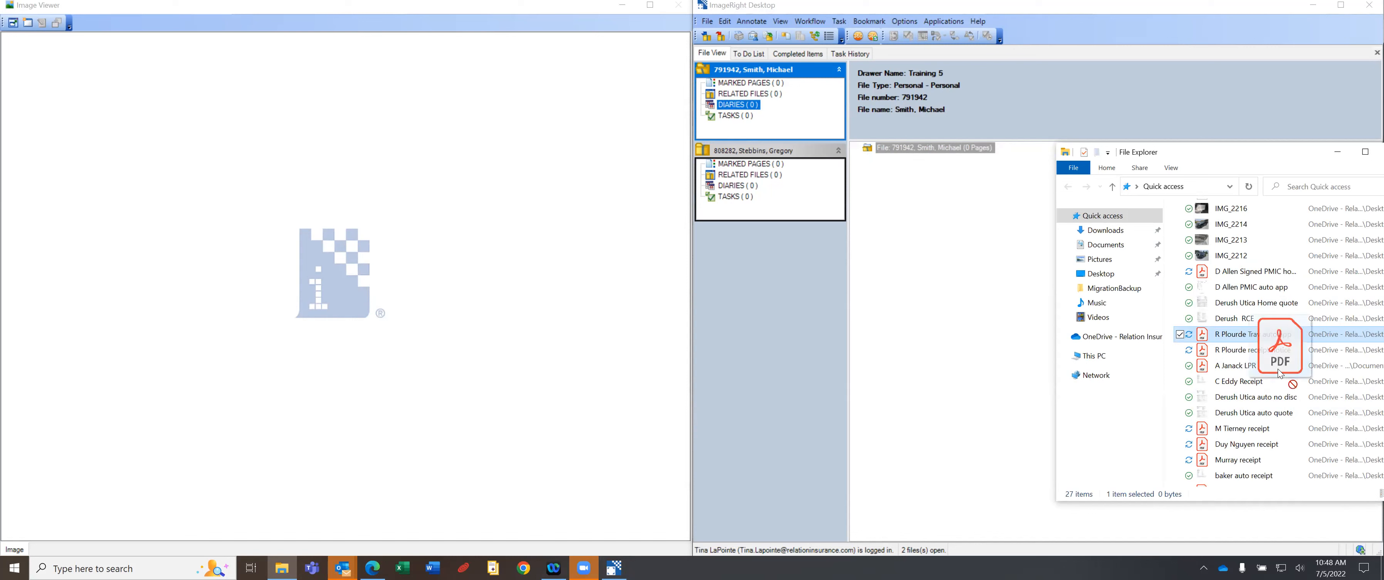
Close the second client's file, cancel one more PDF drag, and move File Explorer left.
left_click(721, 37)
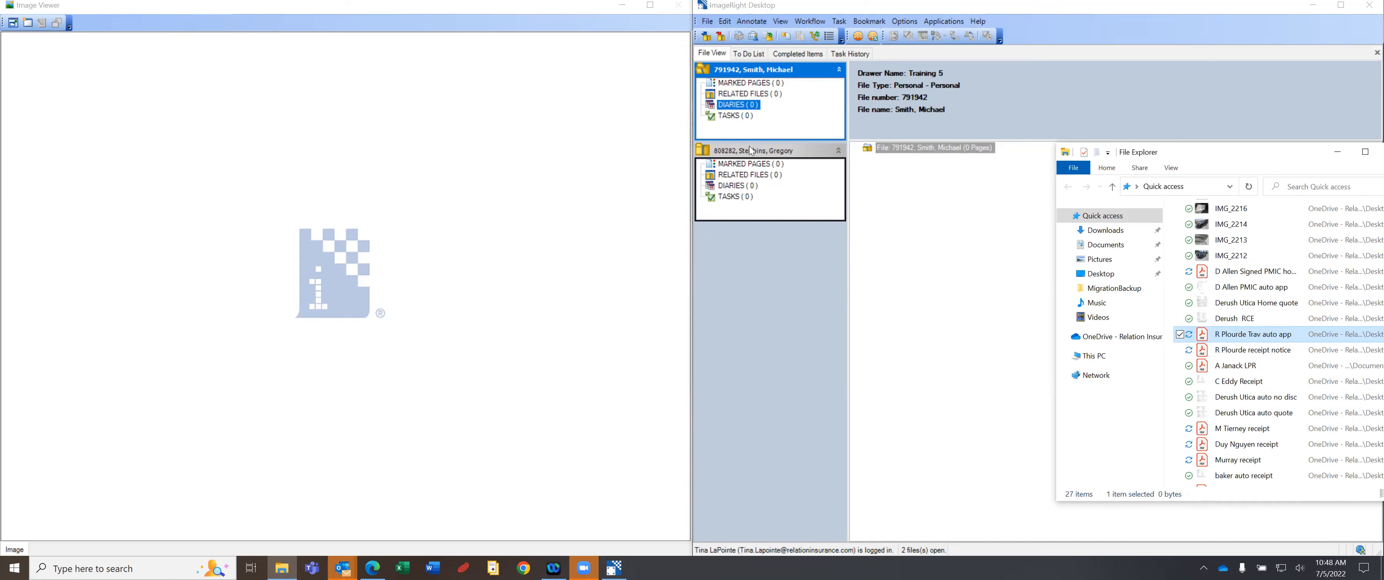
left_click(721, 36)
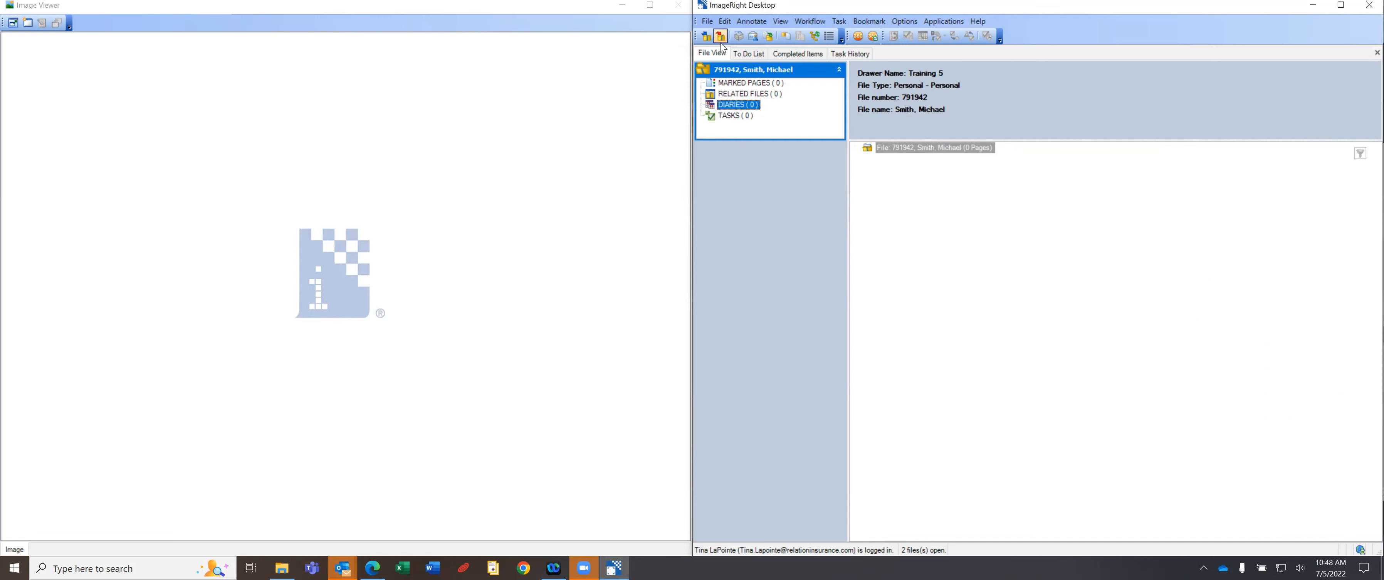
left_click(282, 568)
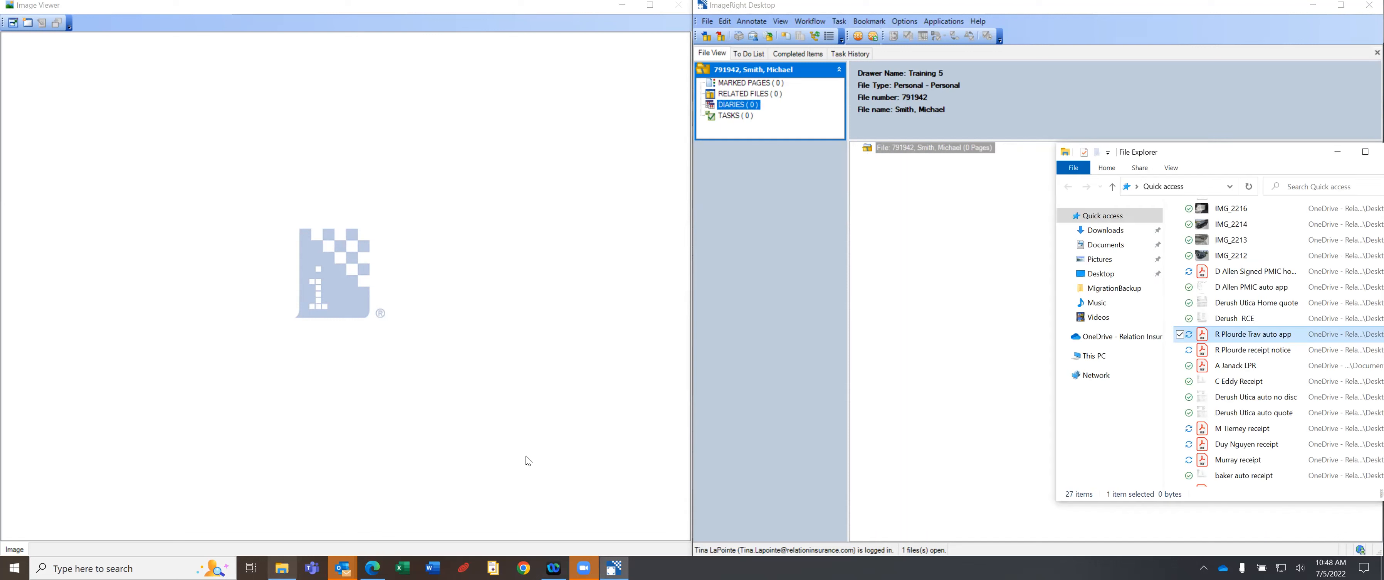
left_click_drag(1248, 337, 900, 173)
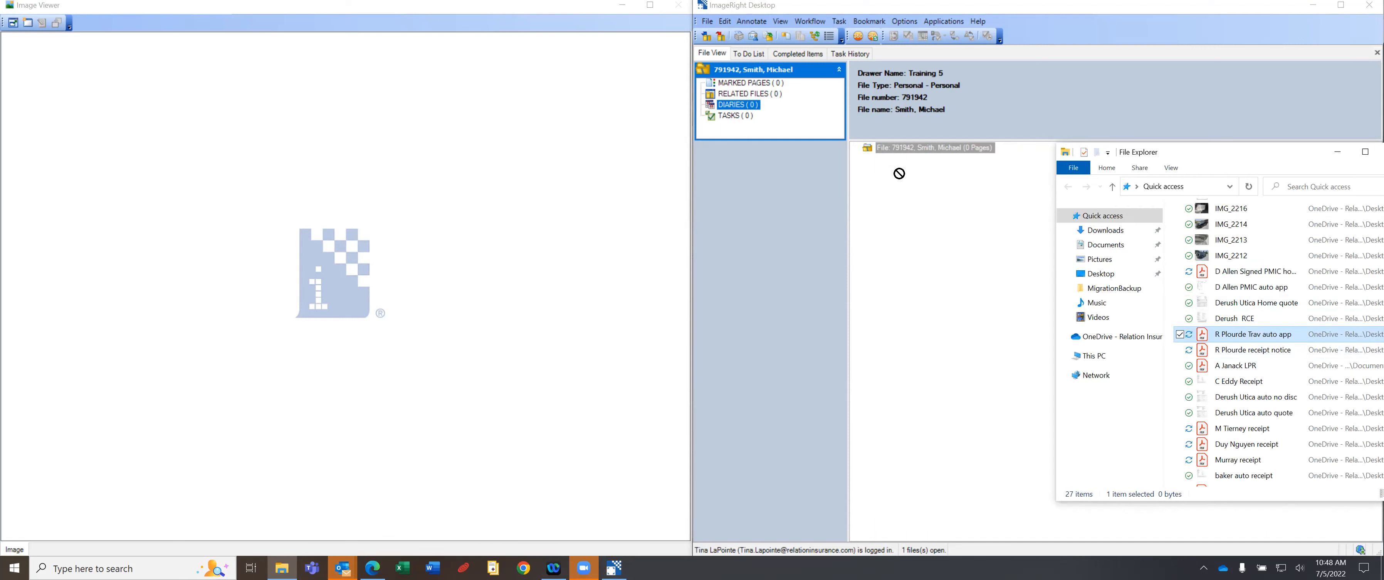
left_click_drag(899, 173, 1250, 339)
left_click_drag(1200, 156, 395, 110)
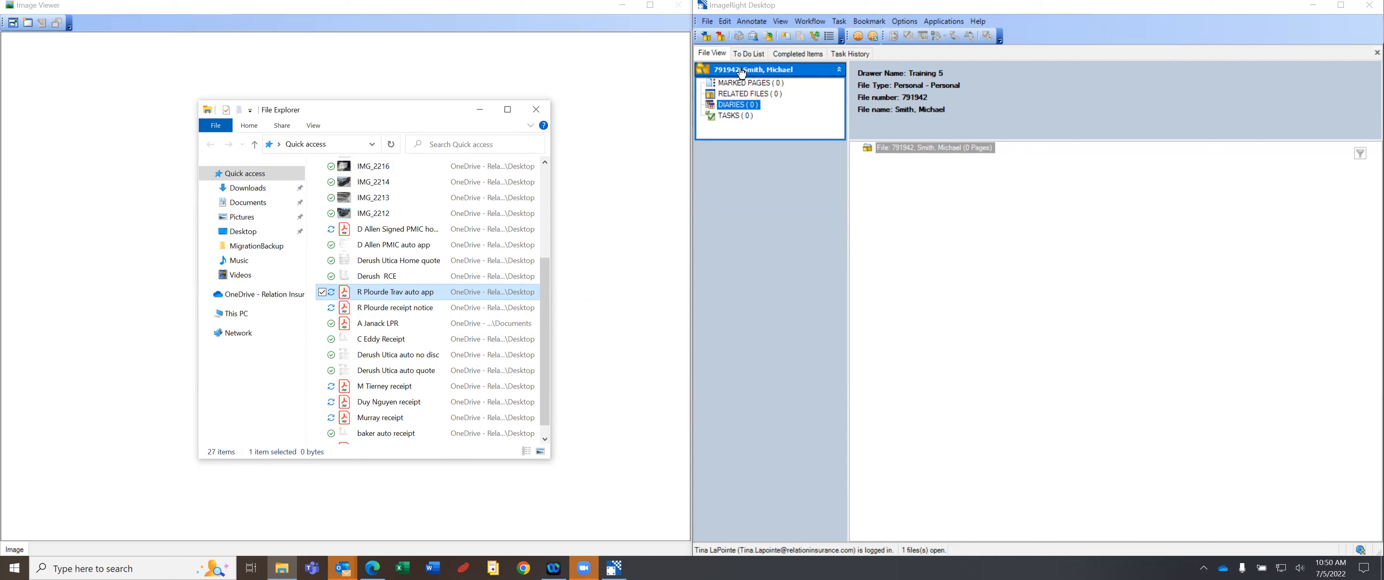
Close the remaining client file and bring up File Open on drawer Training 5.
left_click(720, 36)
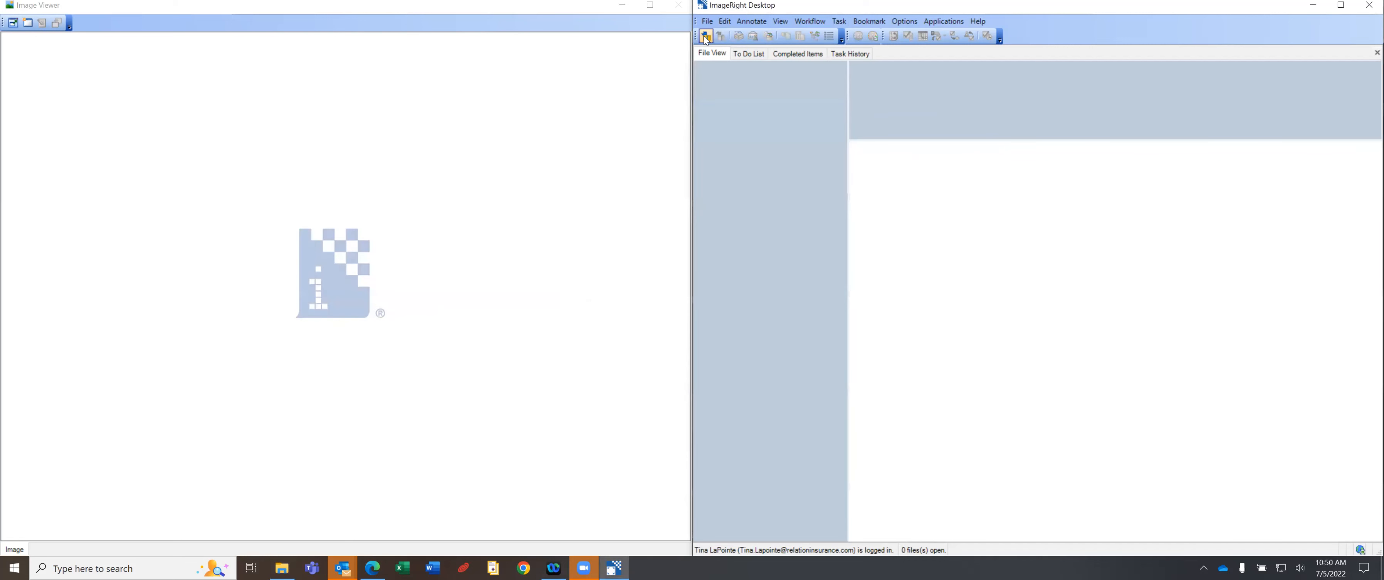
left_click(706, 37)
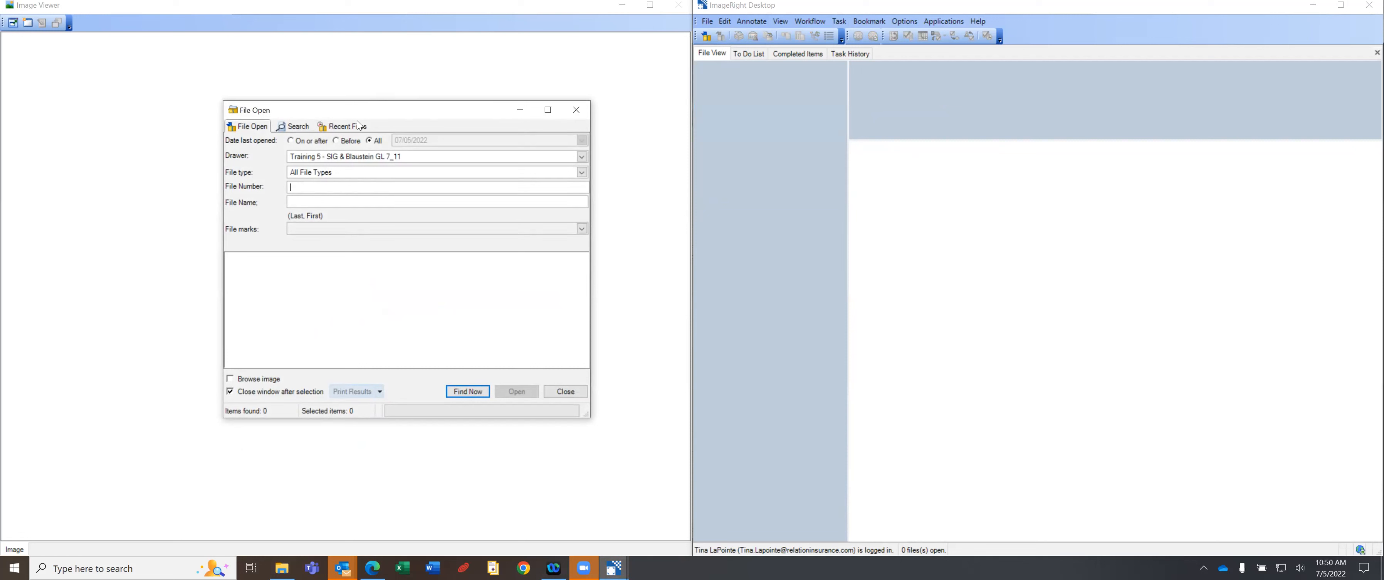
Reopen the second client's file from the Recent Files list in File Open.
left_click(344, 126)
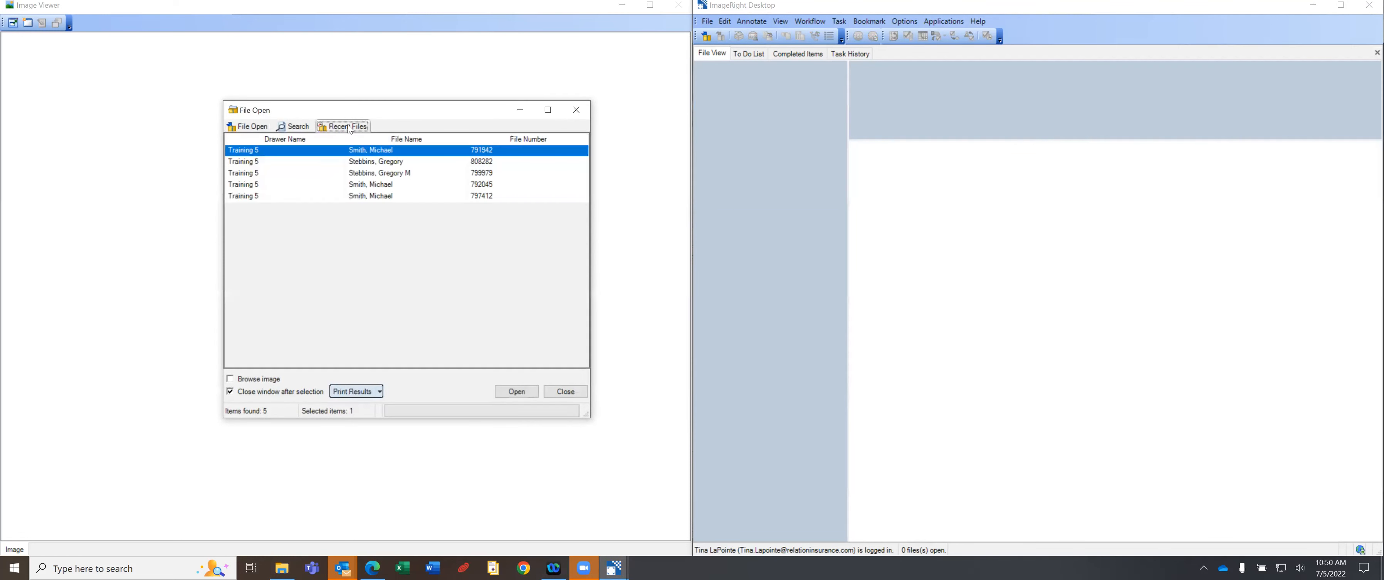
left_click(405, 164)
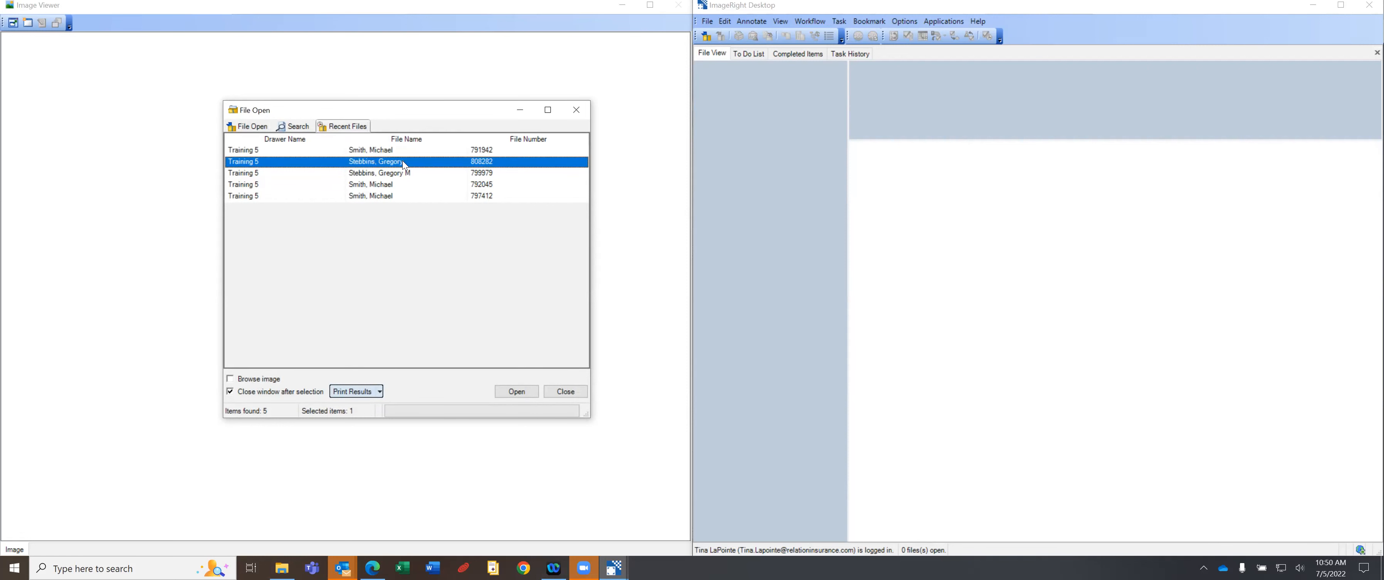
double_click(404, 163)
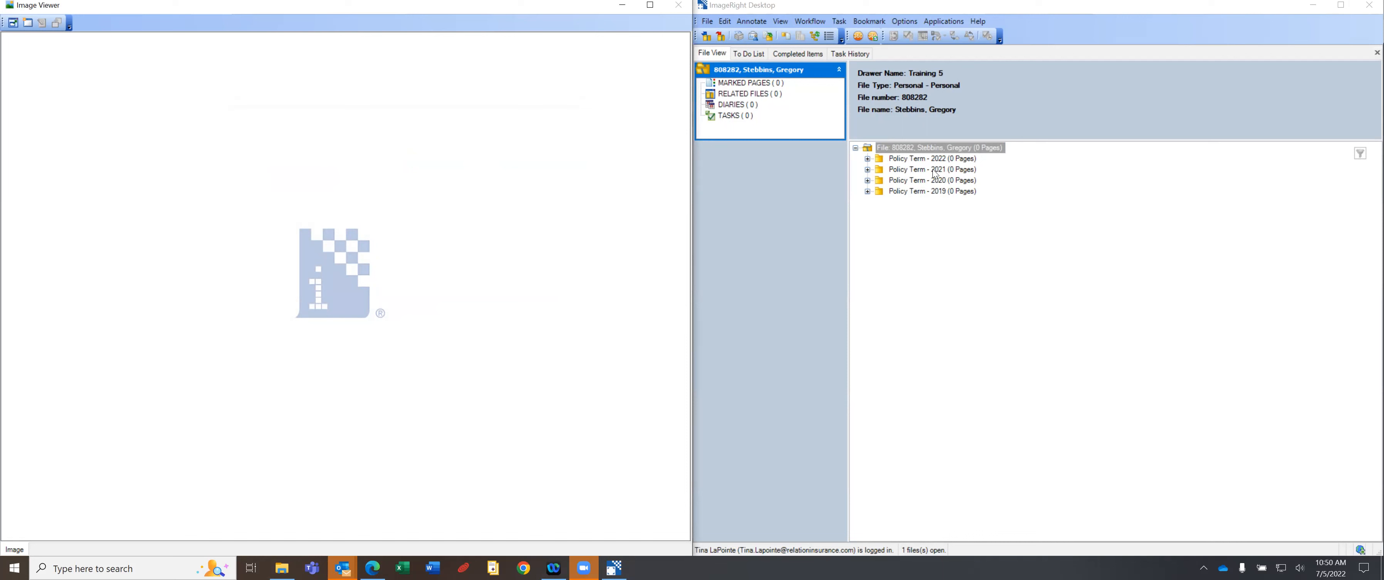
Expand Policy Term - 2022 to its Private Passenger Auto policy, float the Task toolbar, and merge the tool rows.
left_click(868, 161)
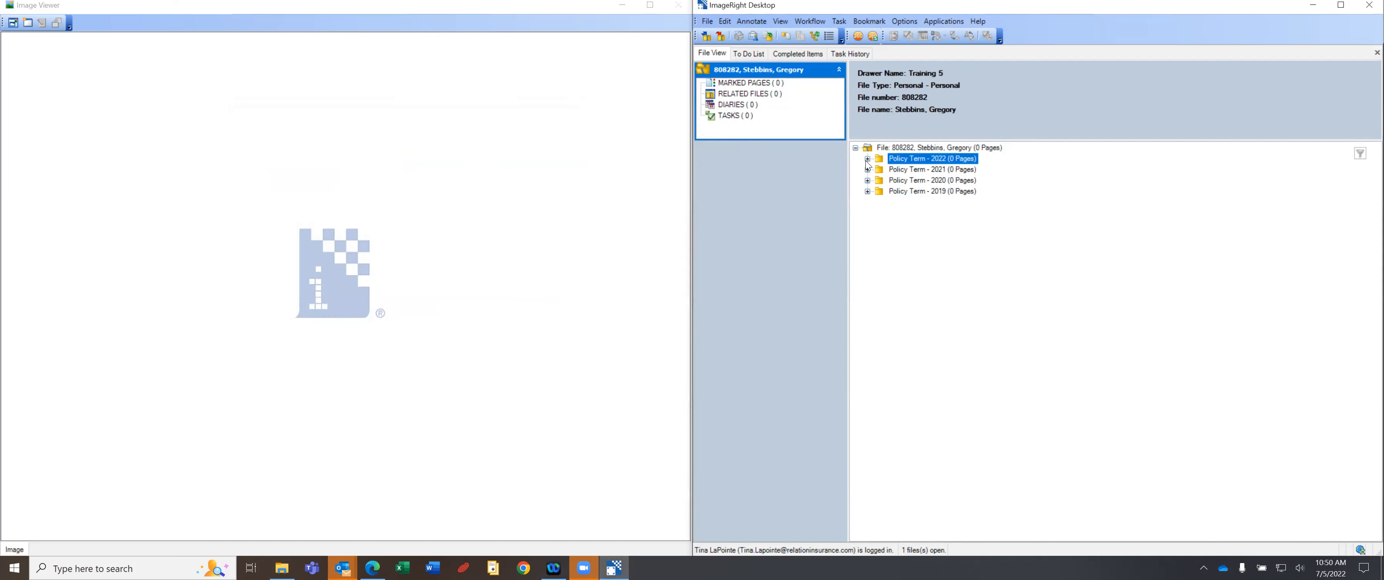
left_click(868, 160)
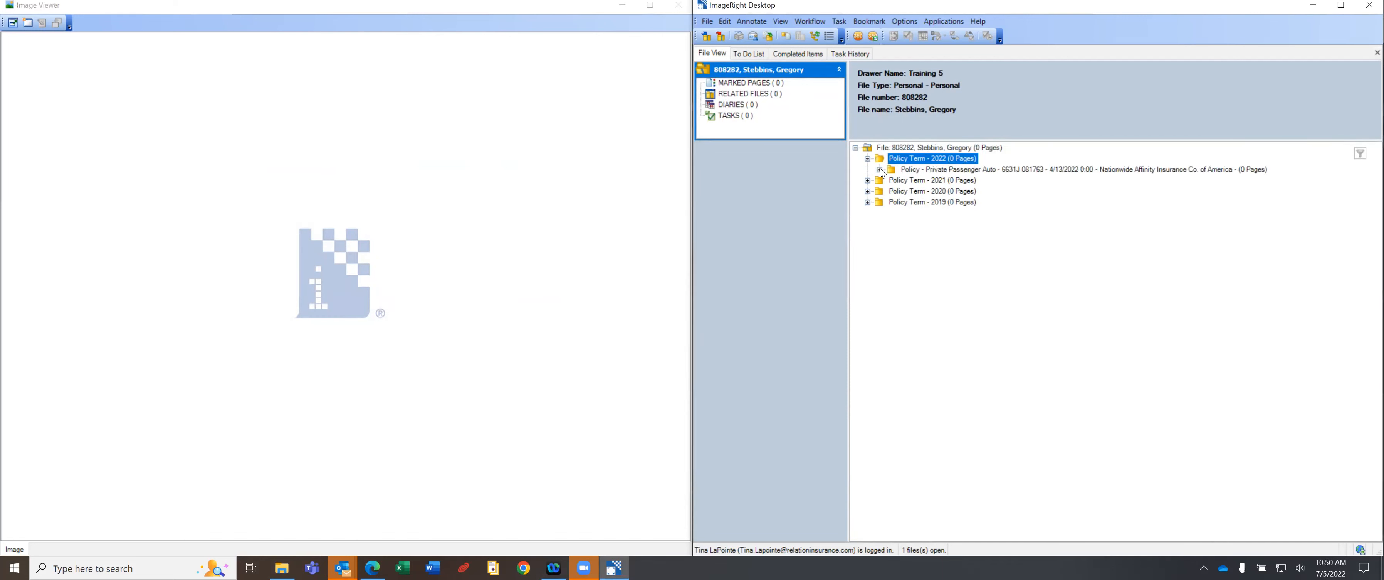
left_click(880, 169)
left_click_drag(883, 38, 696, 44)
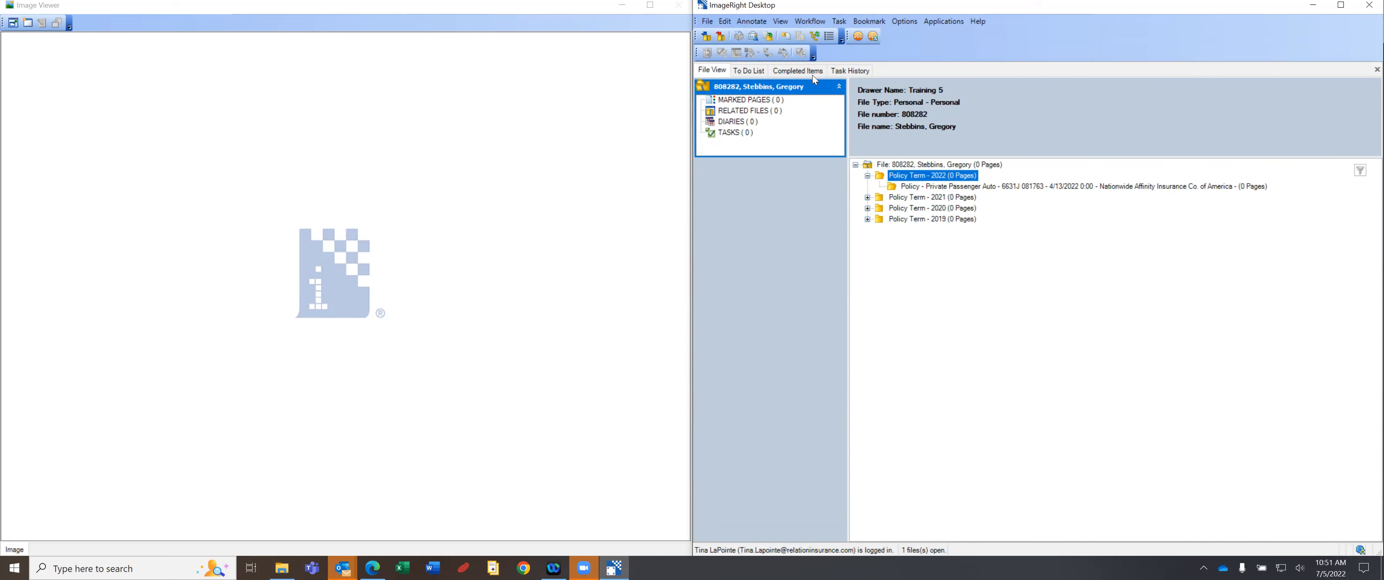
mouse_move(695, 52)
left_mouse_down()
mouse_move(900, 33)
mouse_move(867, 30)
mouse_move(868, 51)
mouse_move(866, 33)
mouse_move(913, 32)
mouse_move(876, 48)
mouse_move(666, 60)
mouse_move(694, 52)
left_mouse_up()
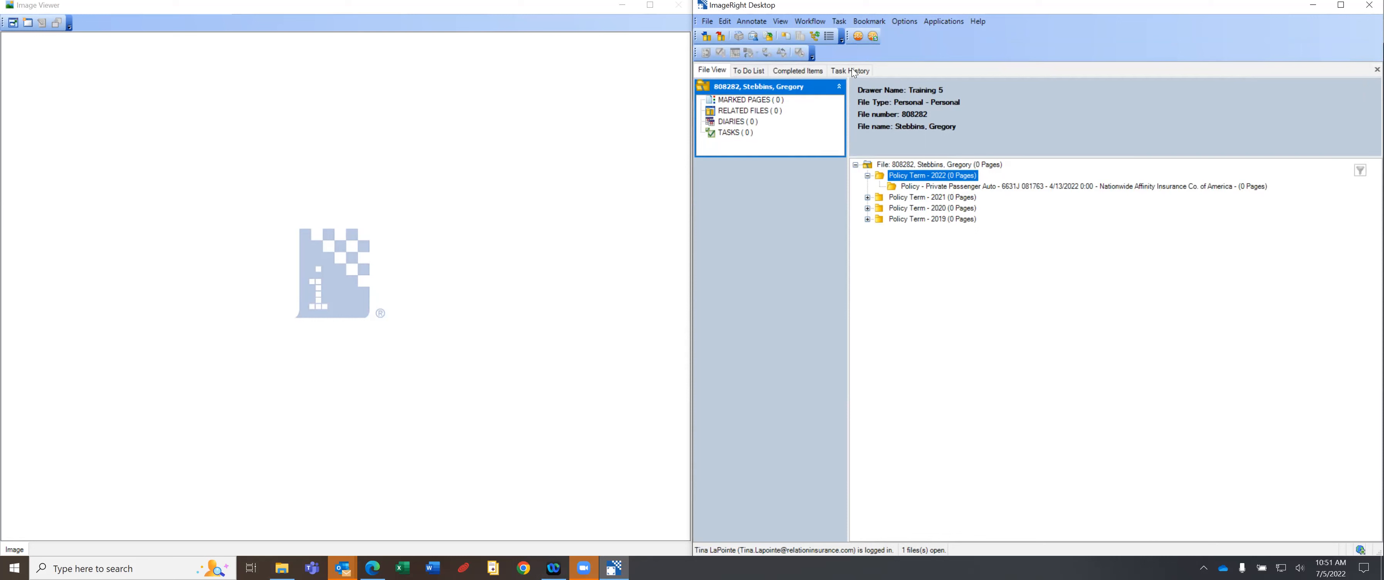
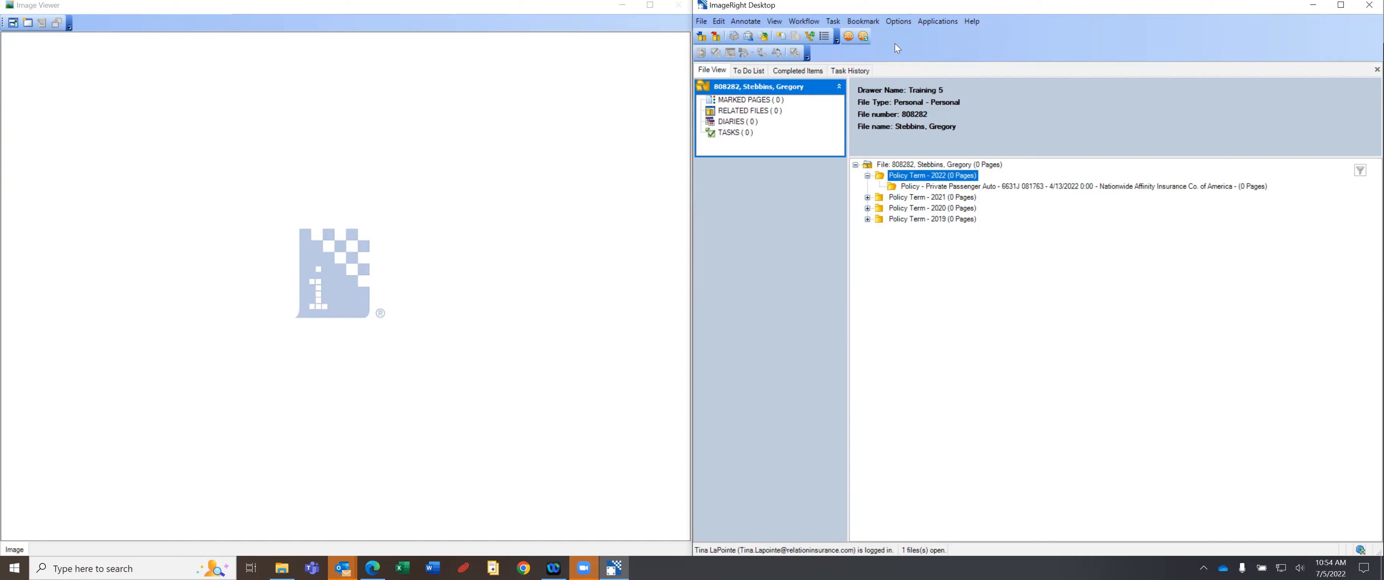
Open the context menu on the main window's toolbar area.
right_click(894, 37)
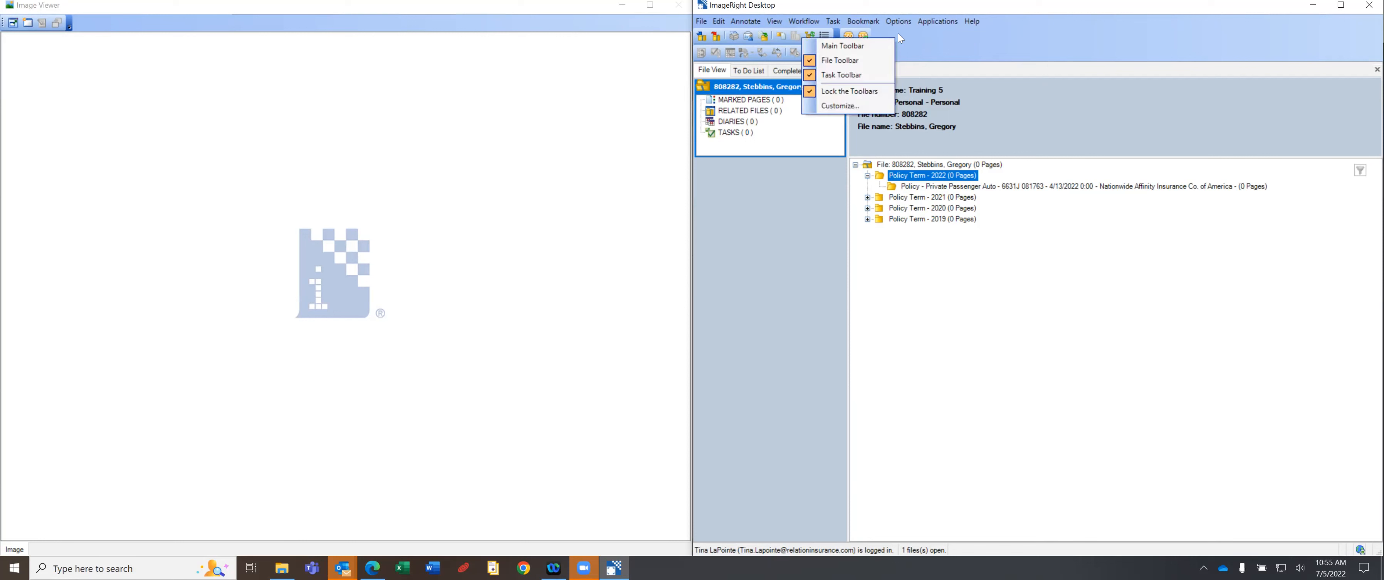
Choose Customize... and move the Customize dialog left beside the file panel.
left_click(856, 106)
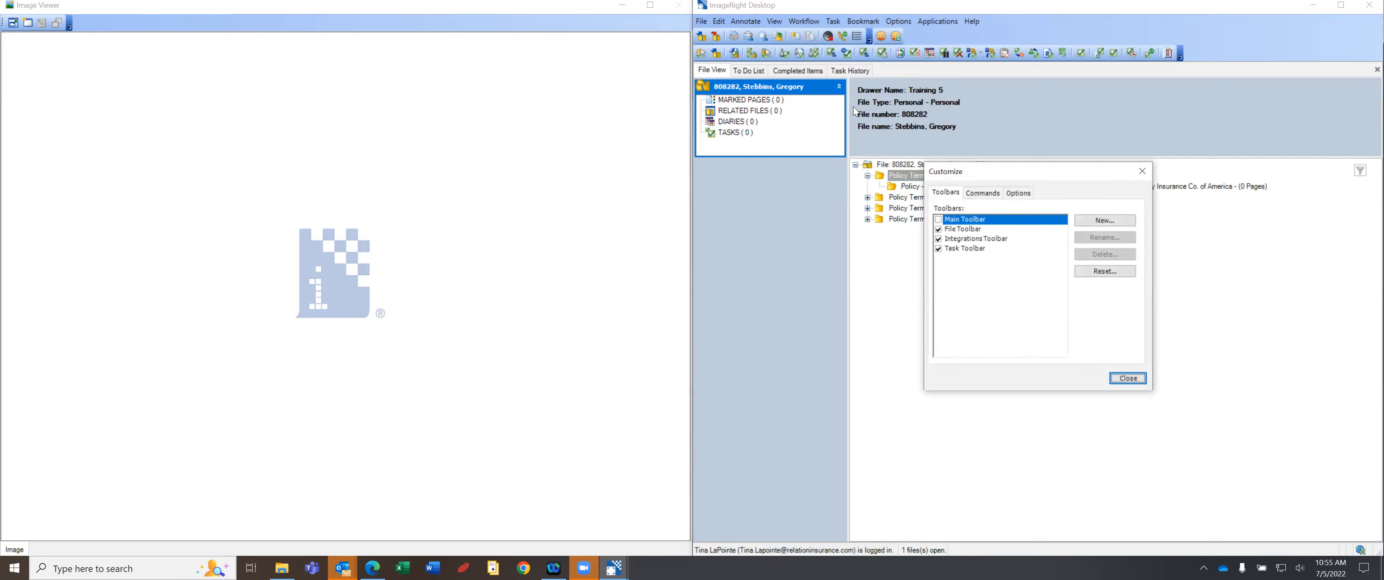
left_click_drag(1015, 171, 652, 160)
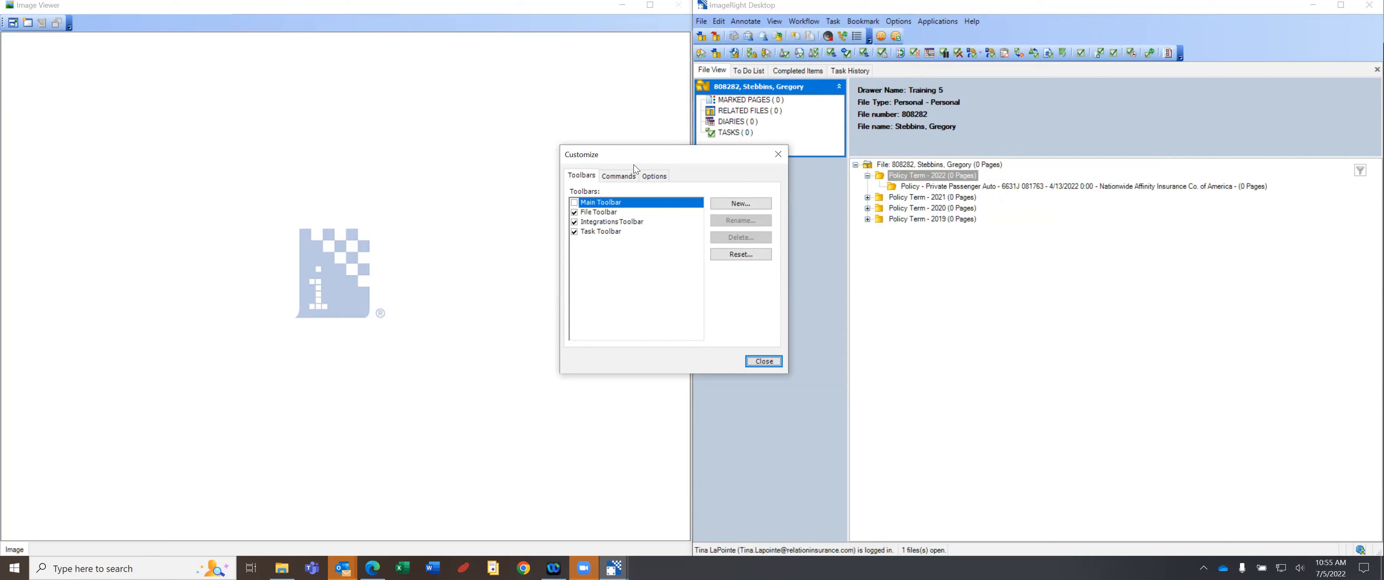
left_click_drag(664, 159, 507, 96)
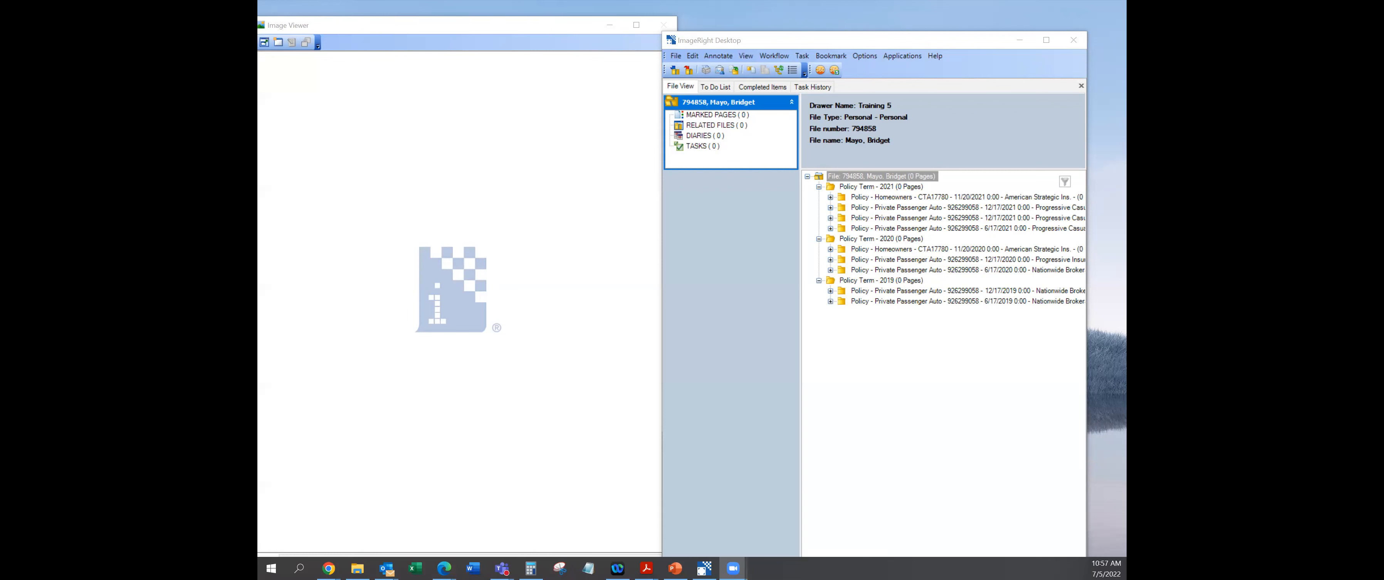
Bring ImageRight forward, pull the floating toolbar back into view, and shift the window up-right.
left_click(731, 102)
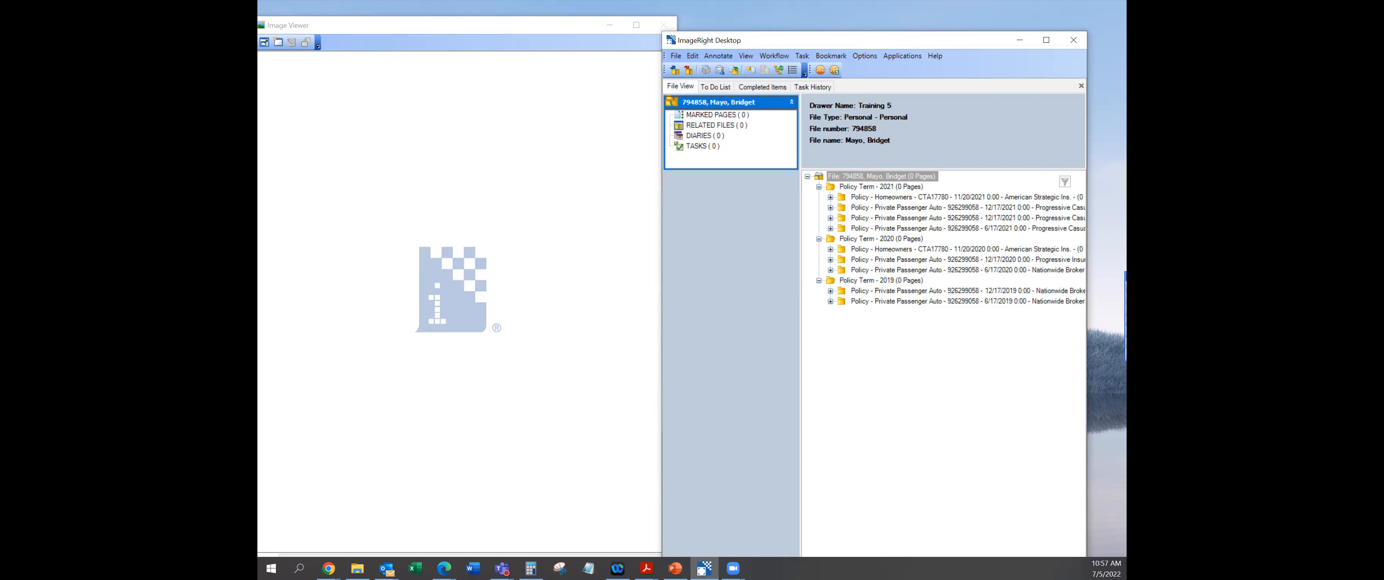
left_click_drag(1127, 277, 1115, 278)
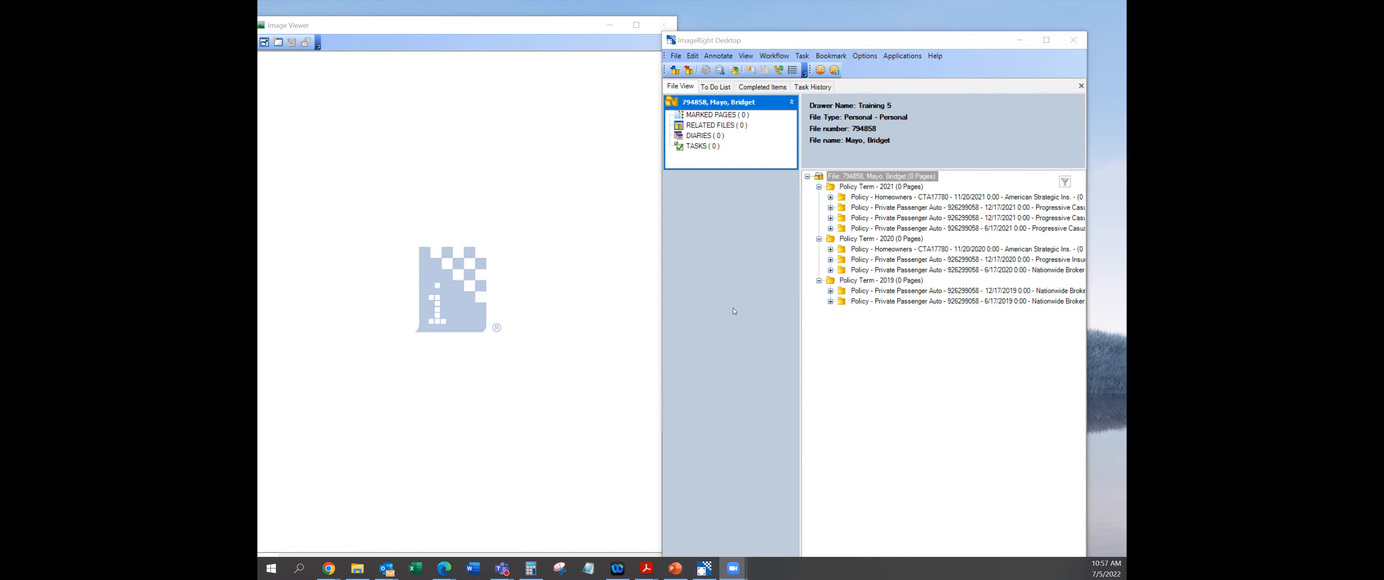
left_click(769, 299)
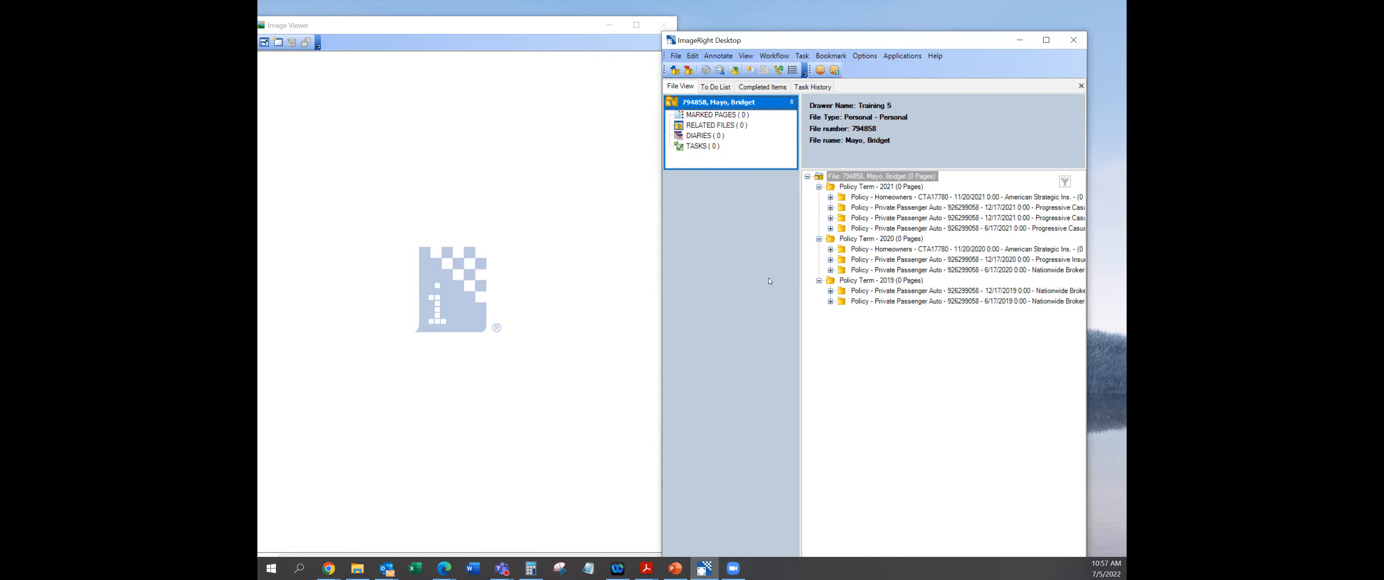
left_click_drag(851, 41, 877, 33)
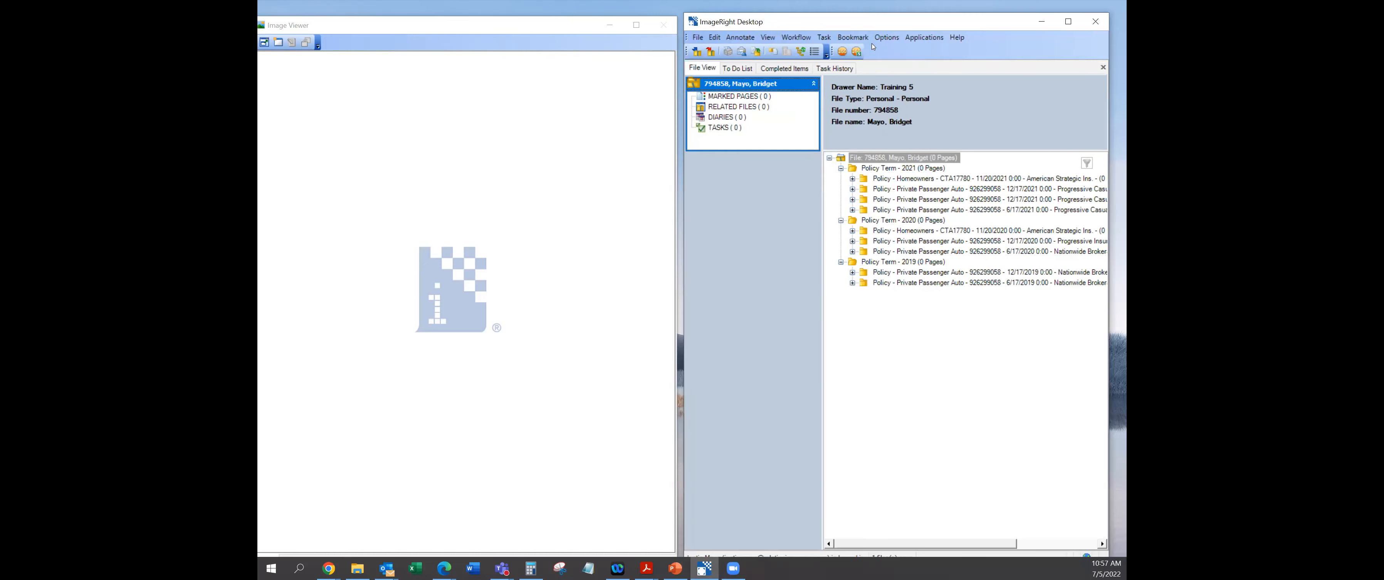
Apply View > Layouts > Restore Default to reset the window layout.
left_click(771, 39)
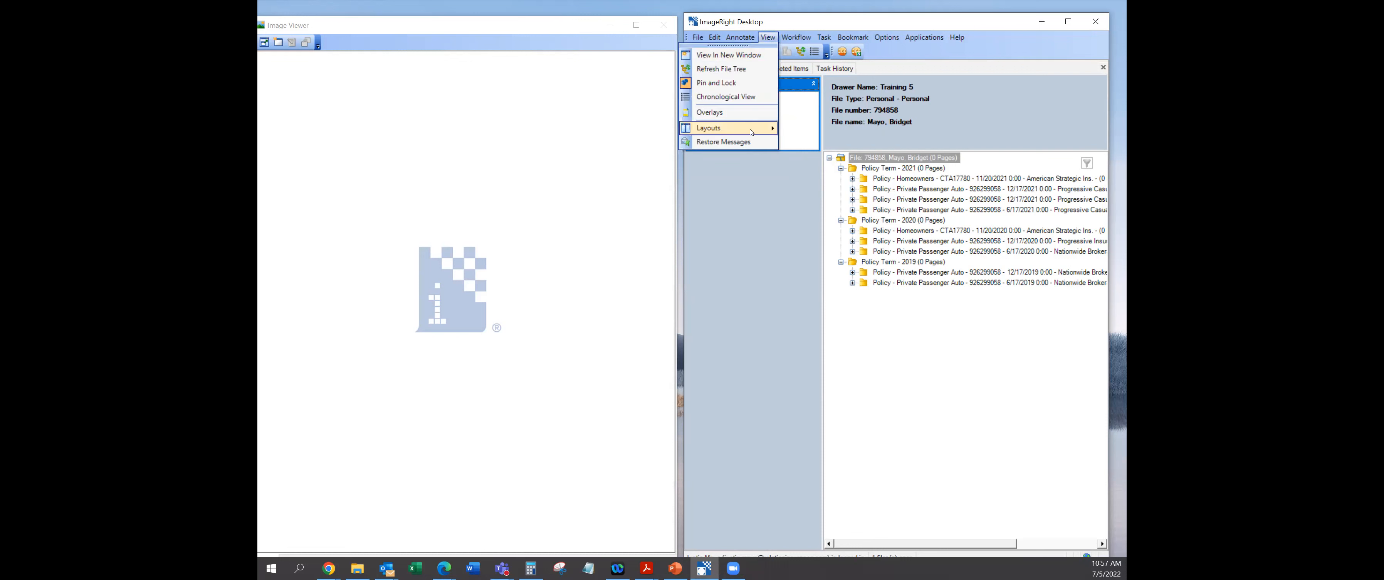
mouse_move(751, 130)
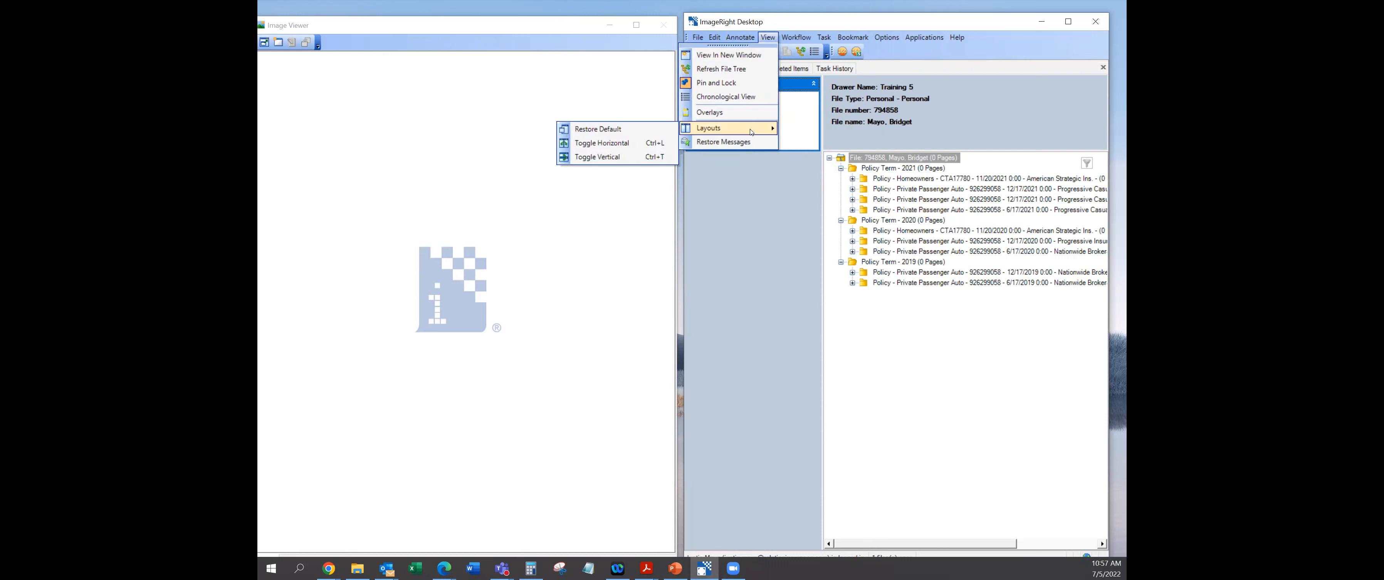
left_click(633, 132)
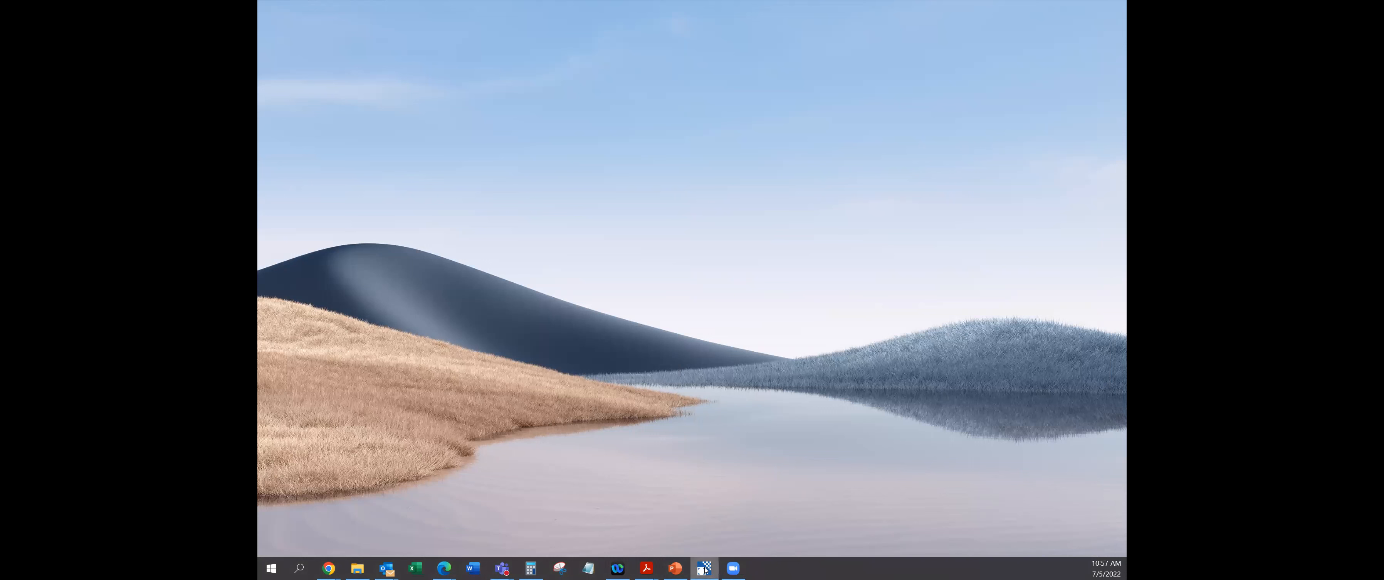
Restore the ImageRight Desktop window from its taskbar preview.
mouse_move(706, 570)
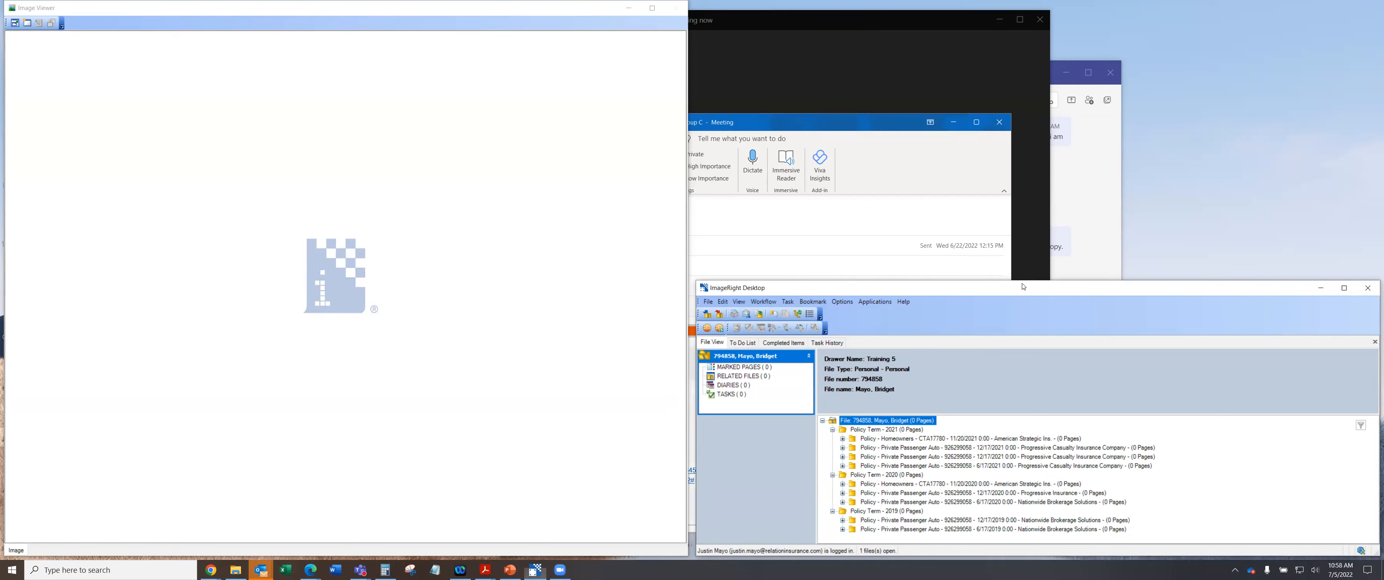
Stretch the ImageRight window to full screen height and adjust the split with the Image Viewer.
left_click_drag(1020, 279, 996, 4)
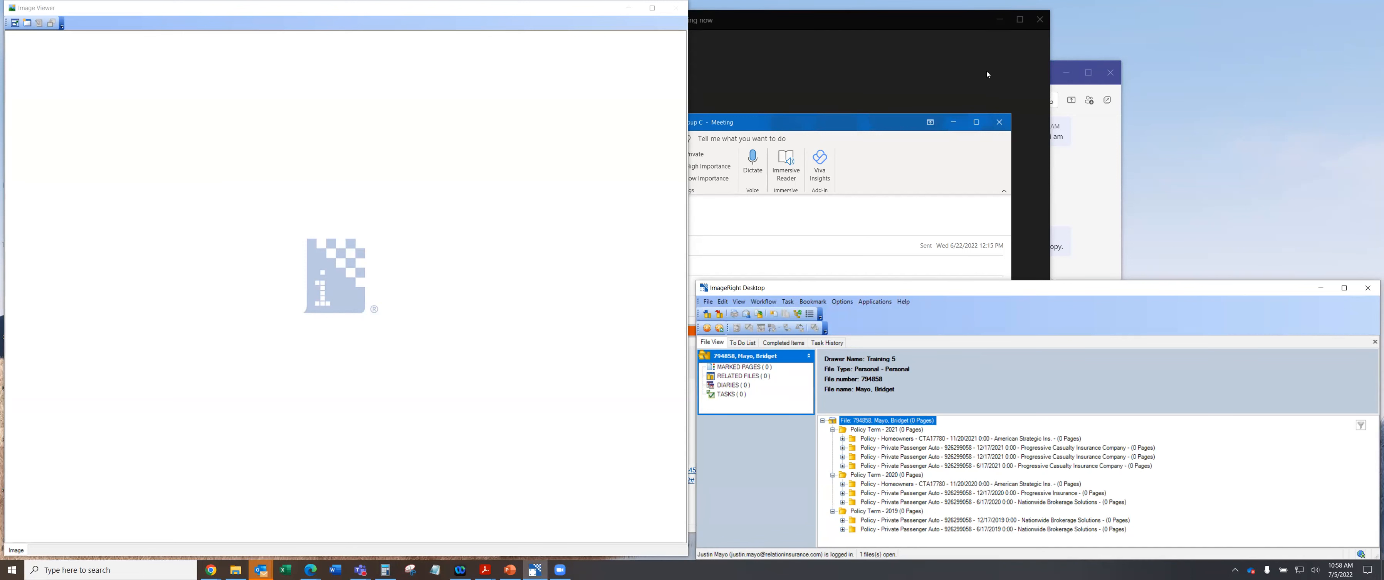
left_click(993, 279)
left_click_drag(995, 286, 990, 251)
left_click_drag(974, 146, 987, 5)
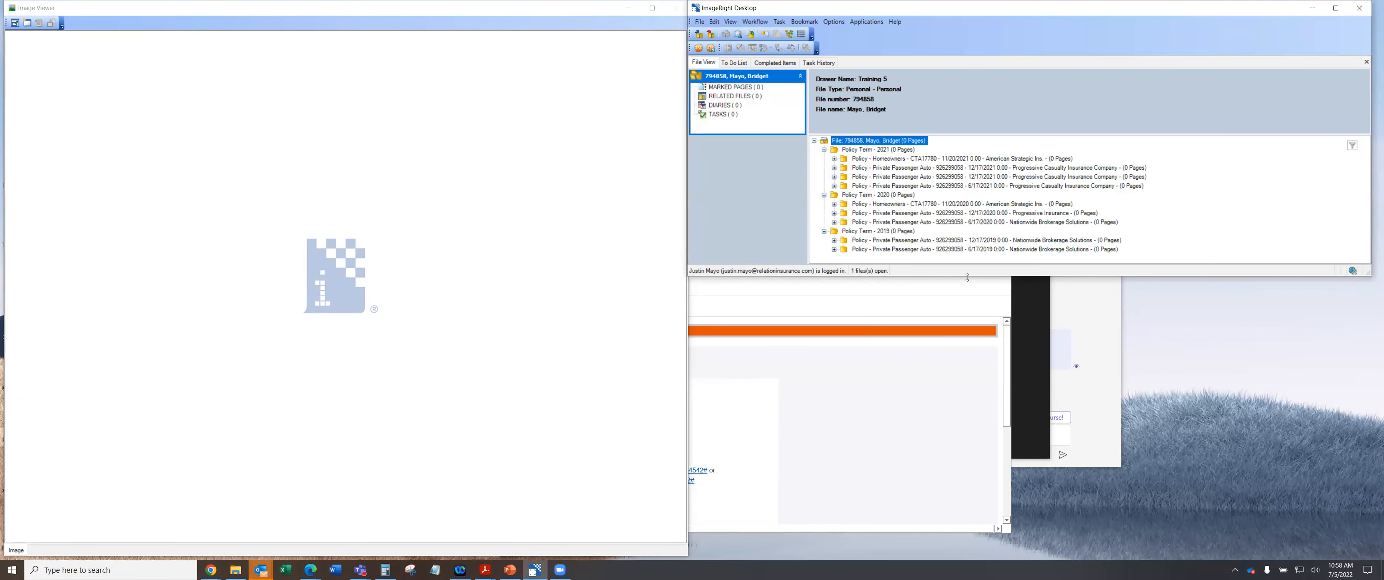
left_click(964, 495)
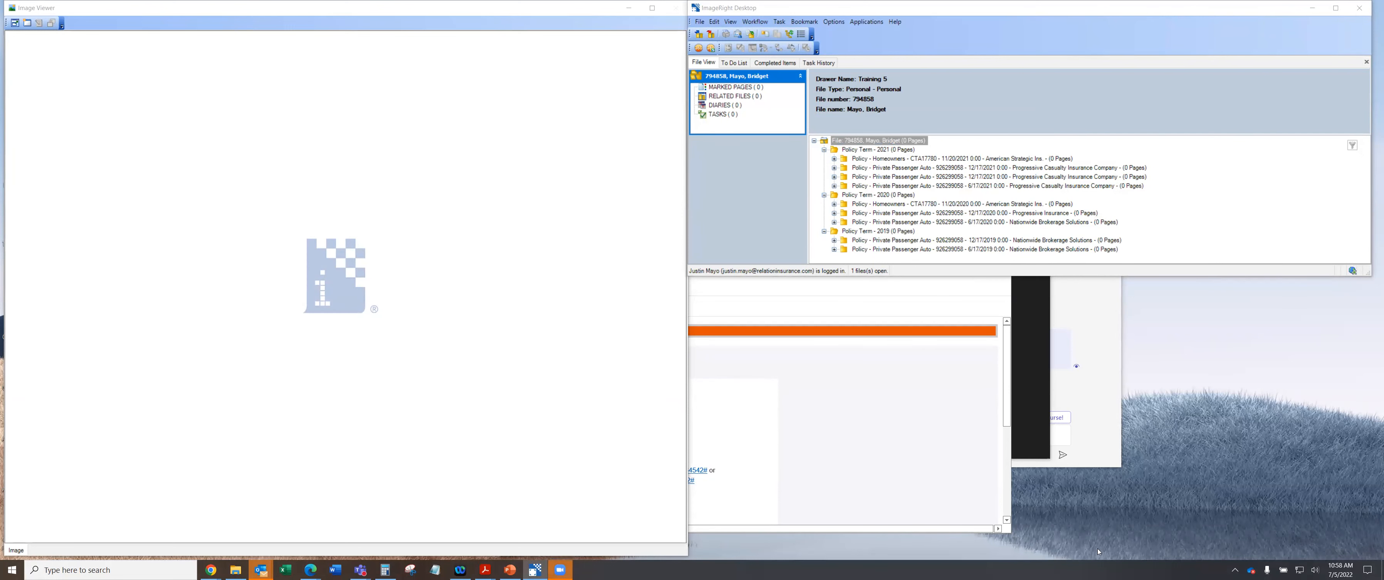
left_click(1193, 245)
double_click(1184, 276)
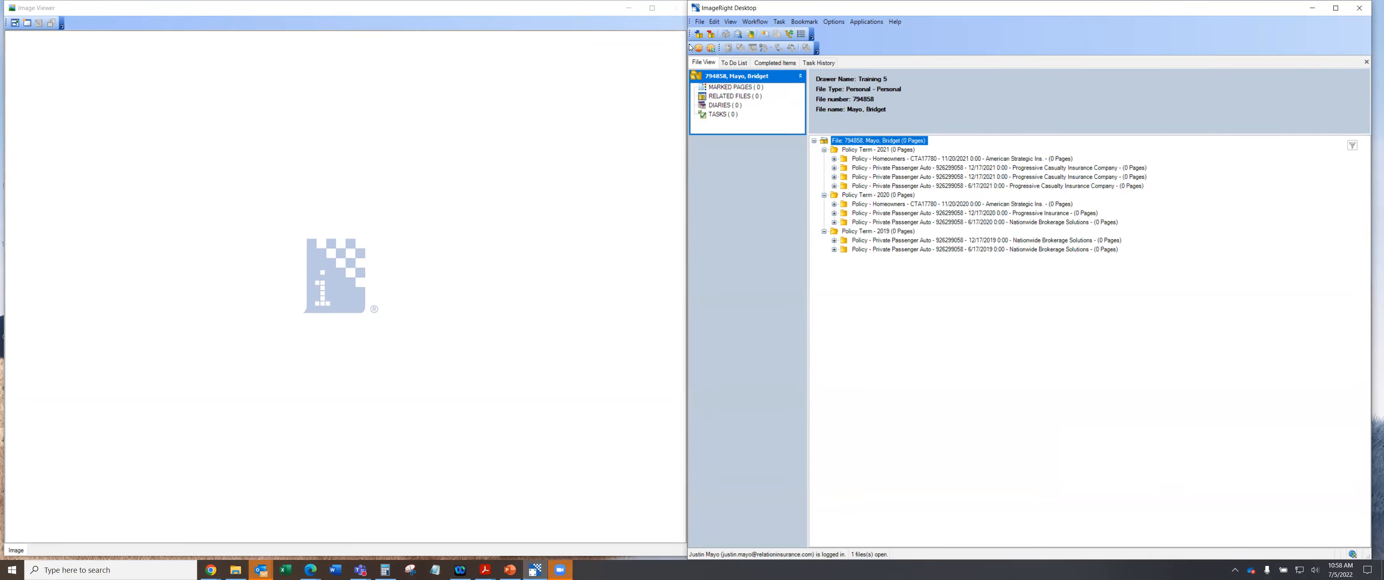
left_click_drag(684, 45, 815, 33)
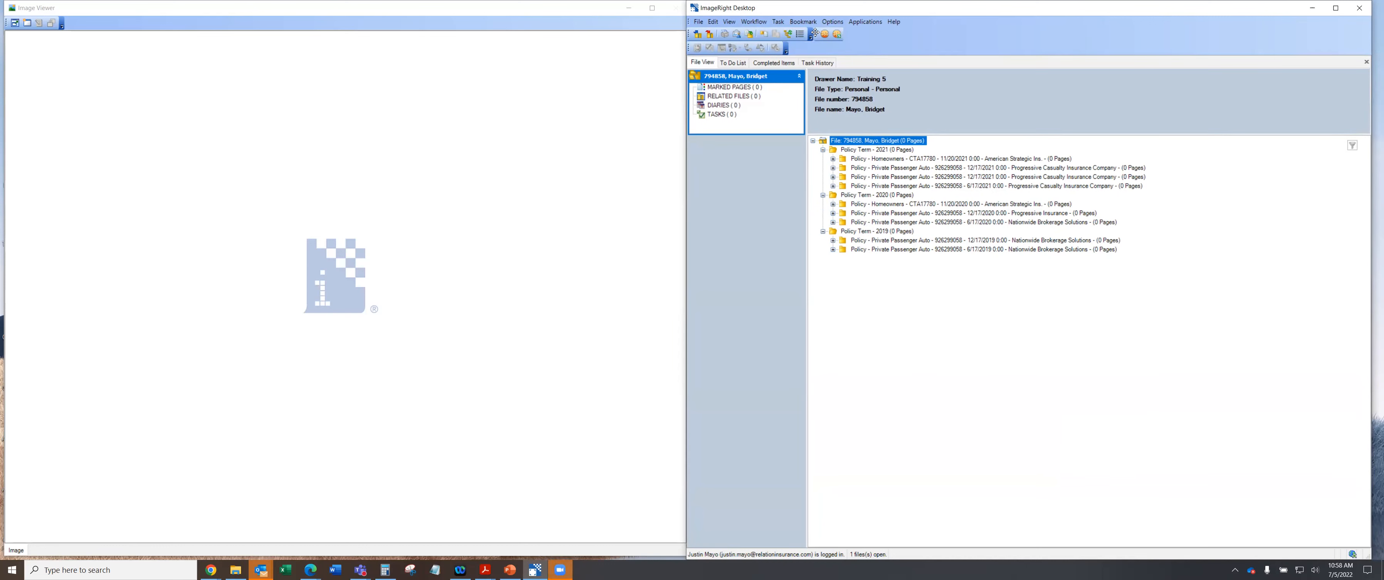
Lock the toolbars from the toolbar context menu, then choose Customize... from it.
right_click(887, 39)
left_click(856, 84)
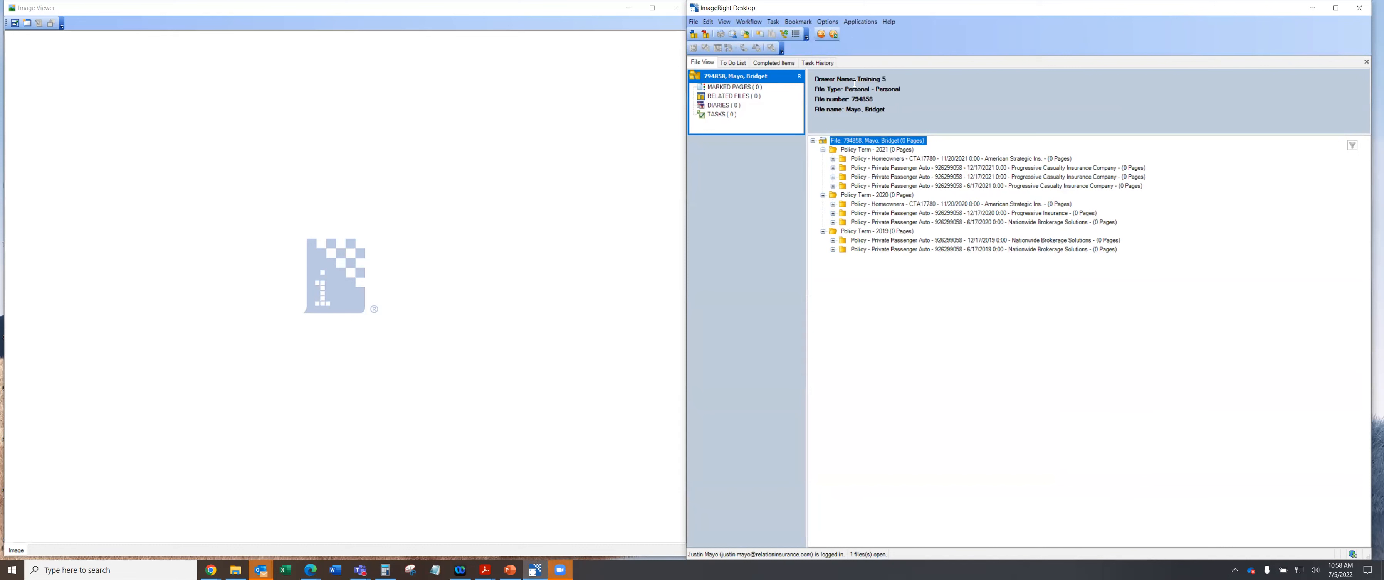
right_click(863, 39)
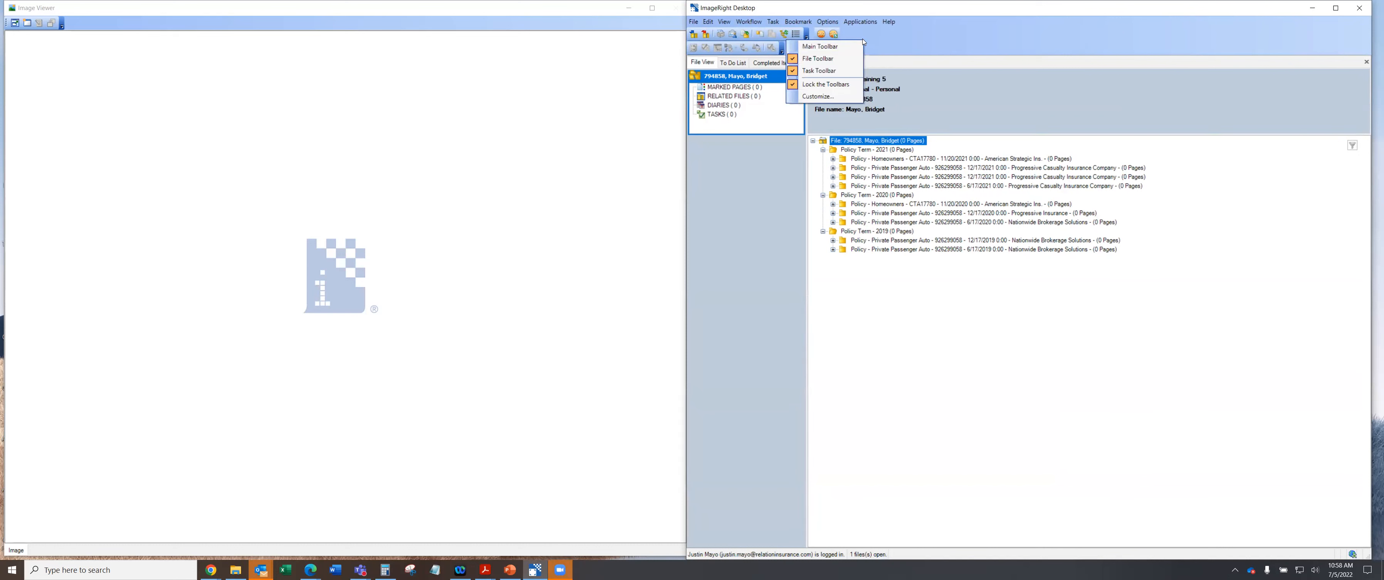
left_click(818, 96)
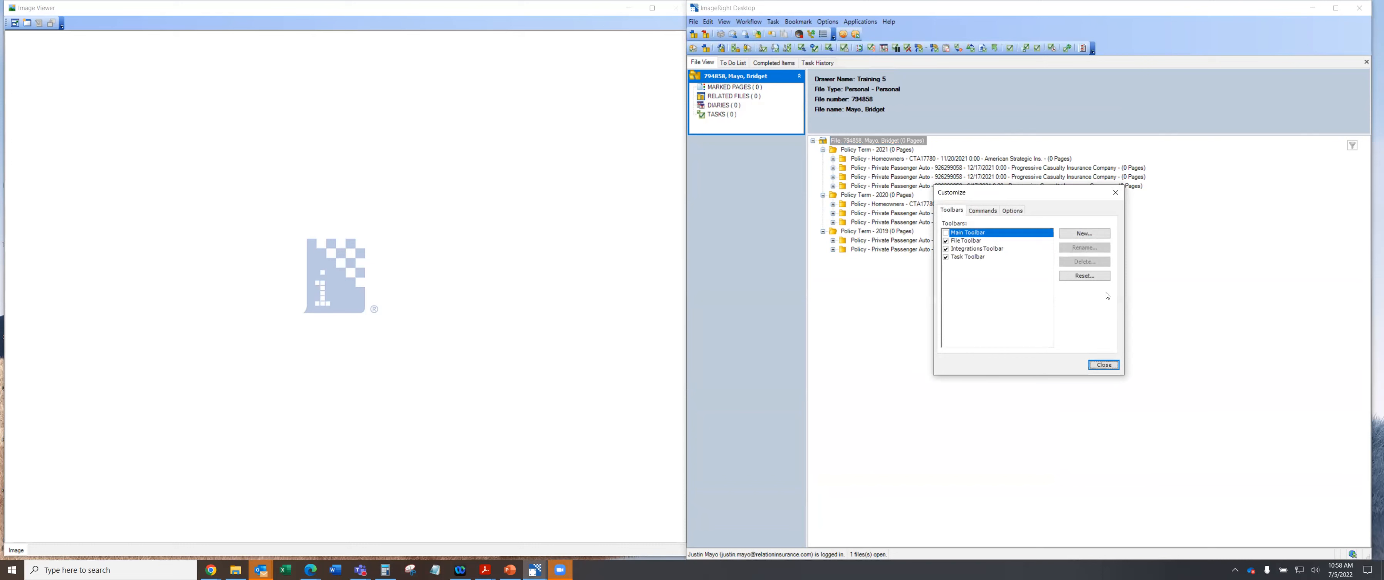
Move the Customize dialog to the left and switch to its Commands tab.
left_click_drag(1029, 200, 681, 170)
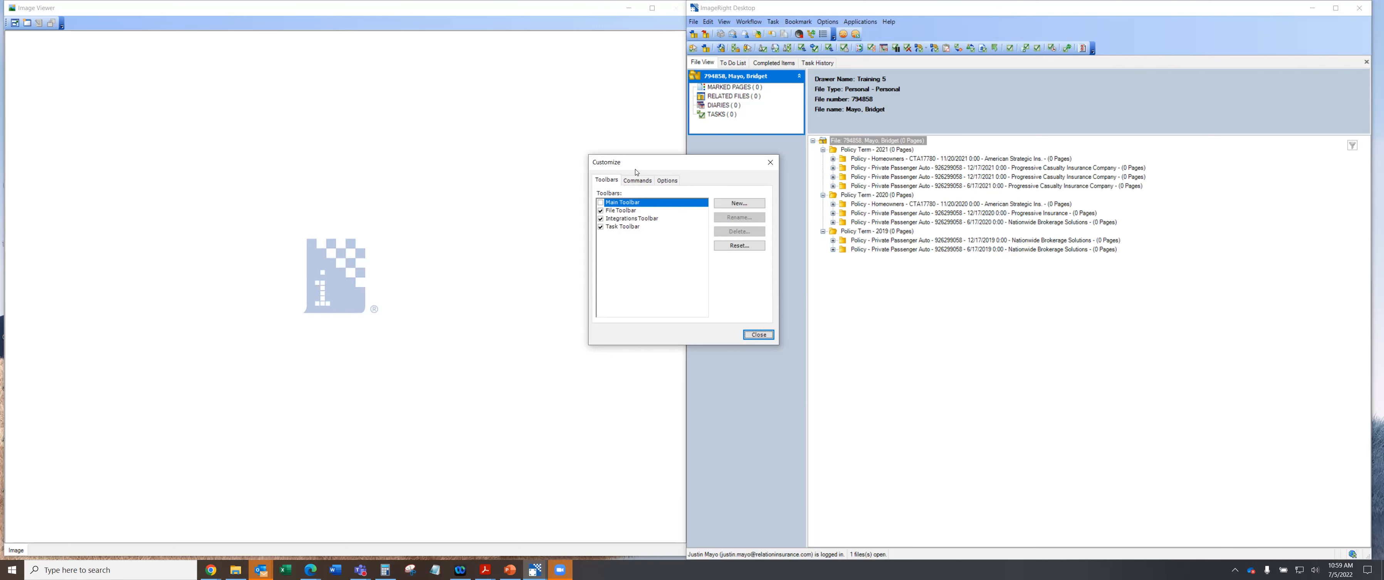
left_click(637, 182)
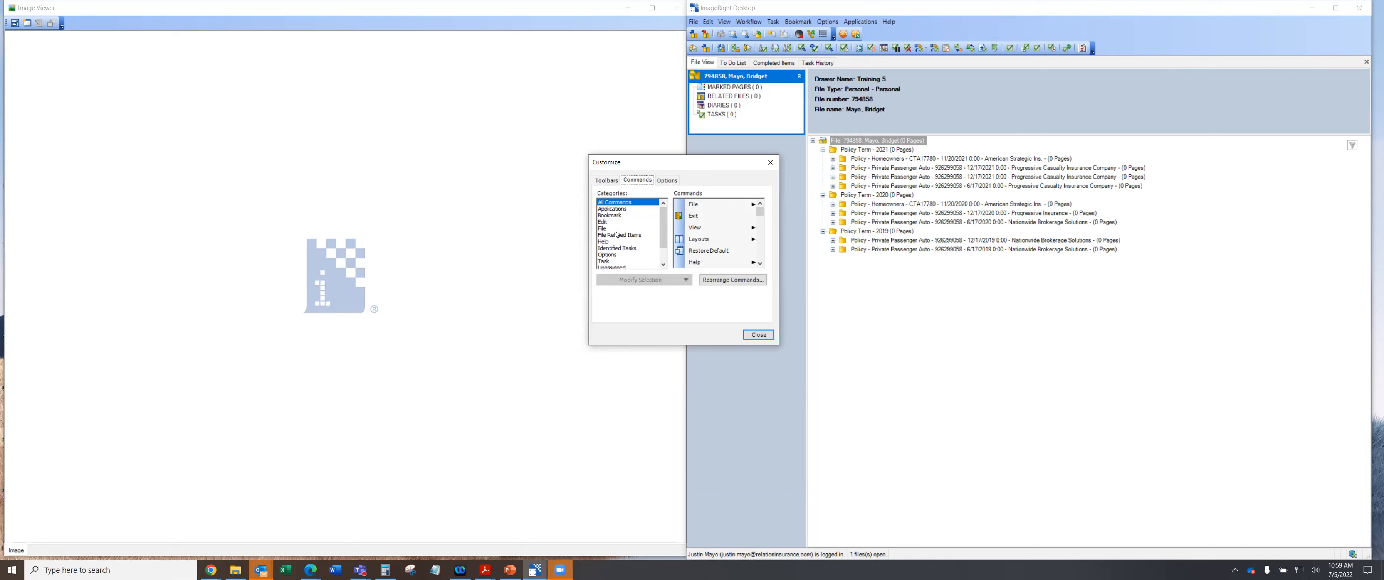
Drag Recent Files from the File category onto the main toolbar.
left_click(602, 228)
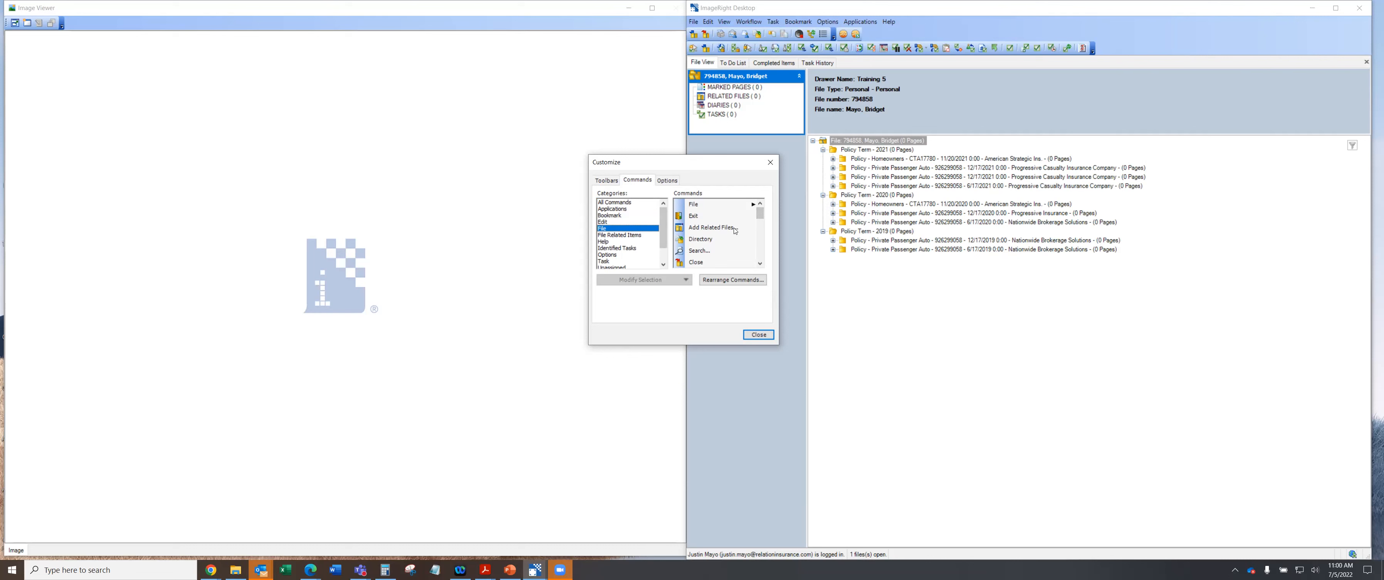
left_click_drag(762, 214, 765, 246)
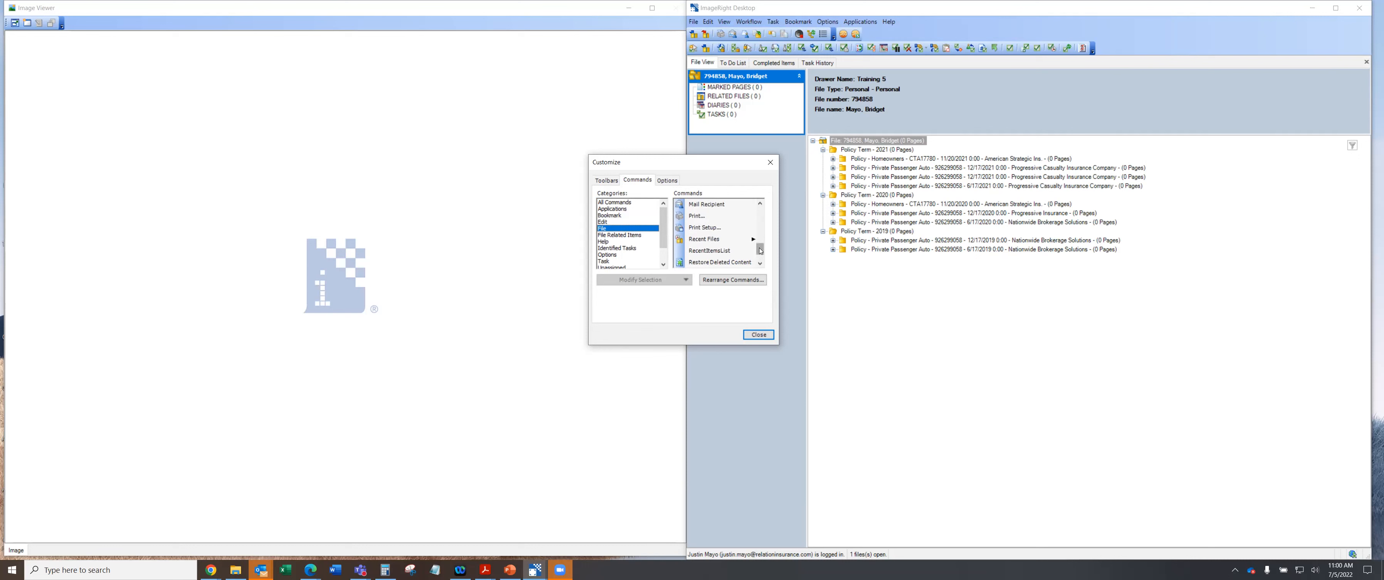
left_click(712, 240)
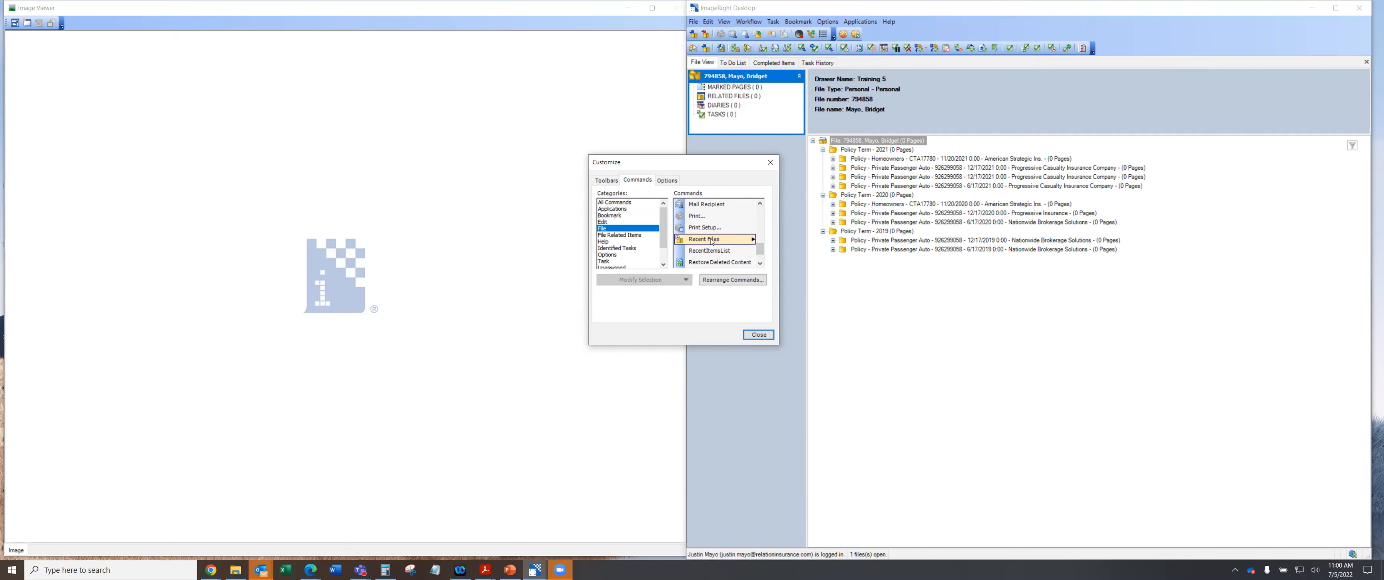
mouse_move(713, 241)
left_mouse_down()
mouse_move(721, 154)
mouse_move(700, 38)
left_mouse_up()
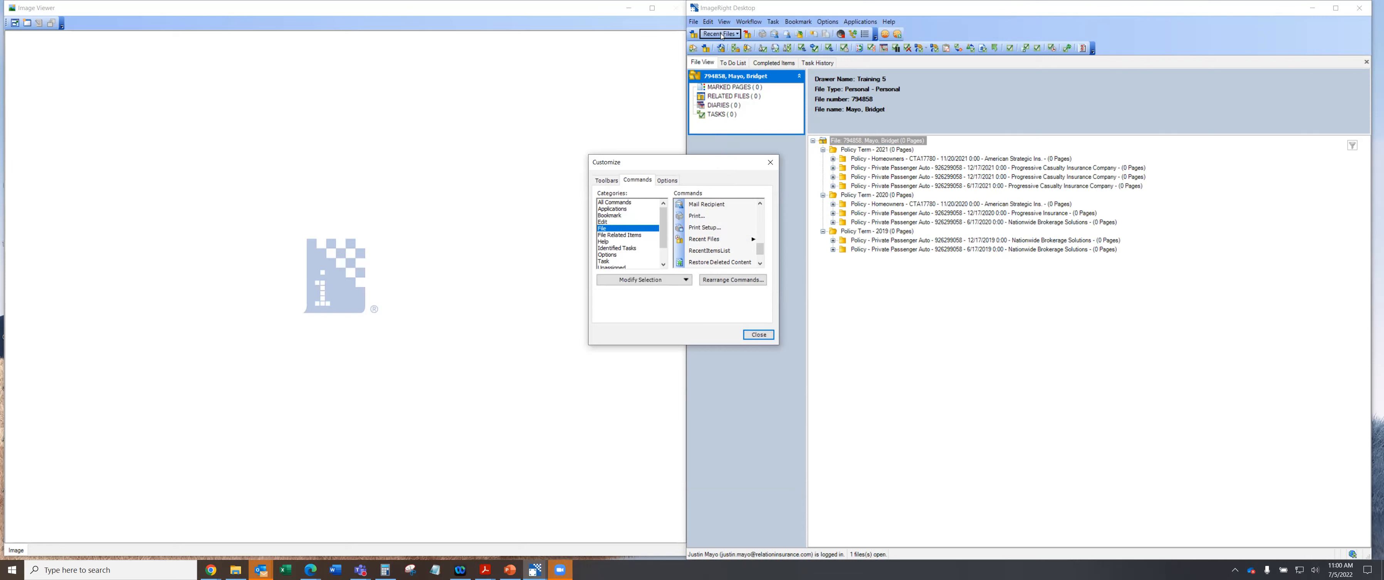
Re-place the Recent Files button until it sits first on the main toolbar.
left_click_drag(722, 35, 725, 247)
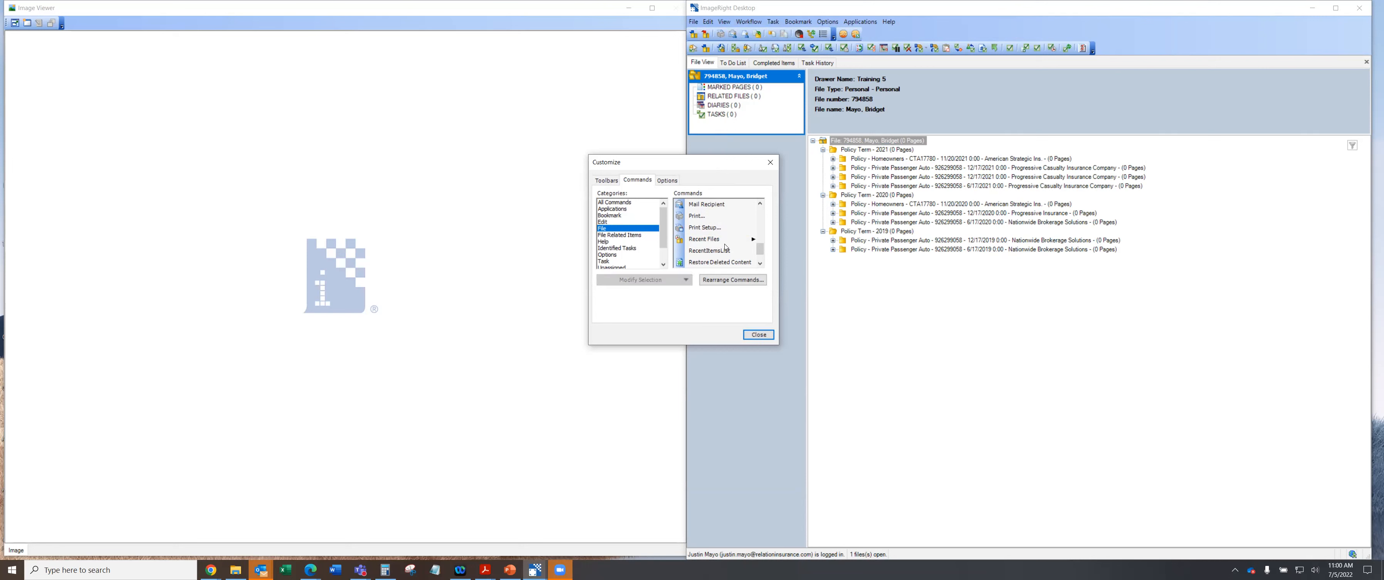
left_click(710, 240)
mouse_move(760, 250)
left_mouse_down()
mouse_move(697, 91)
mouse_move(700, 38)
left_mouse_up()
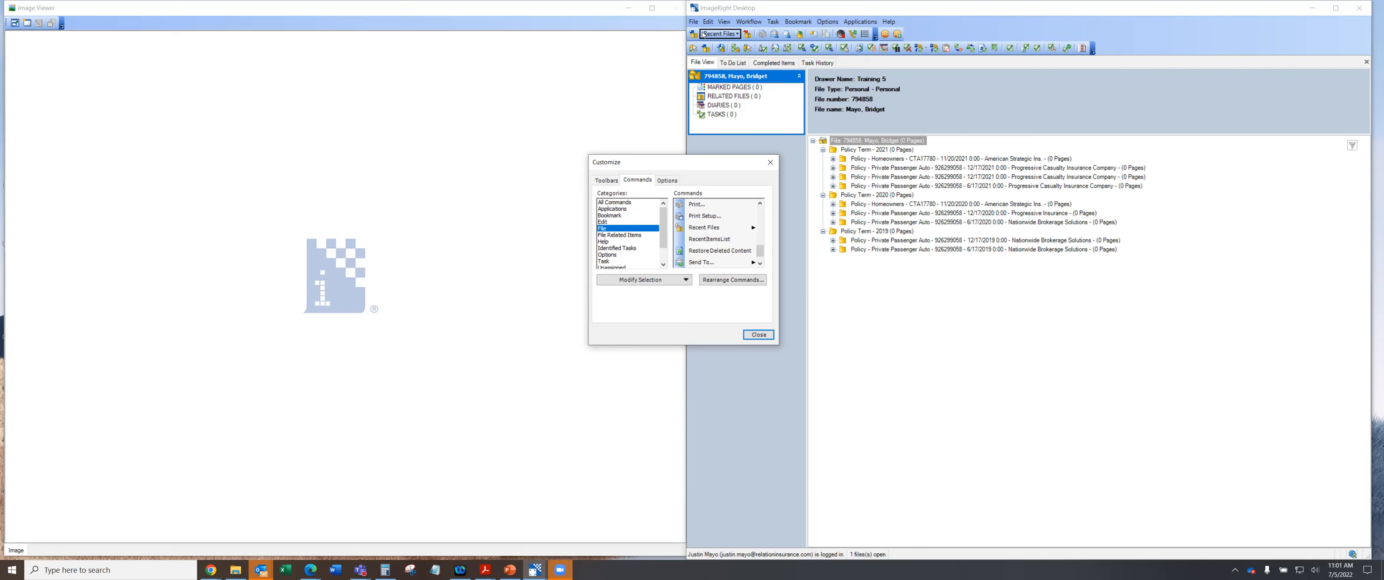
left_click_drag(717, 36, 709, 230)
left_click(709, 228)
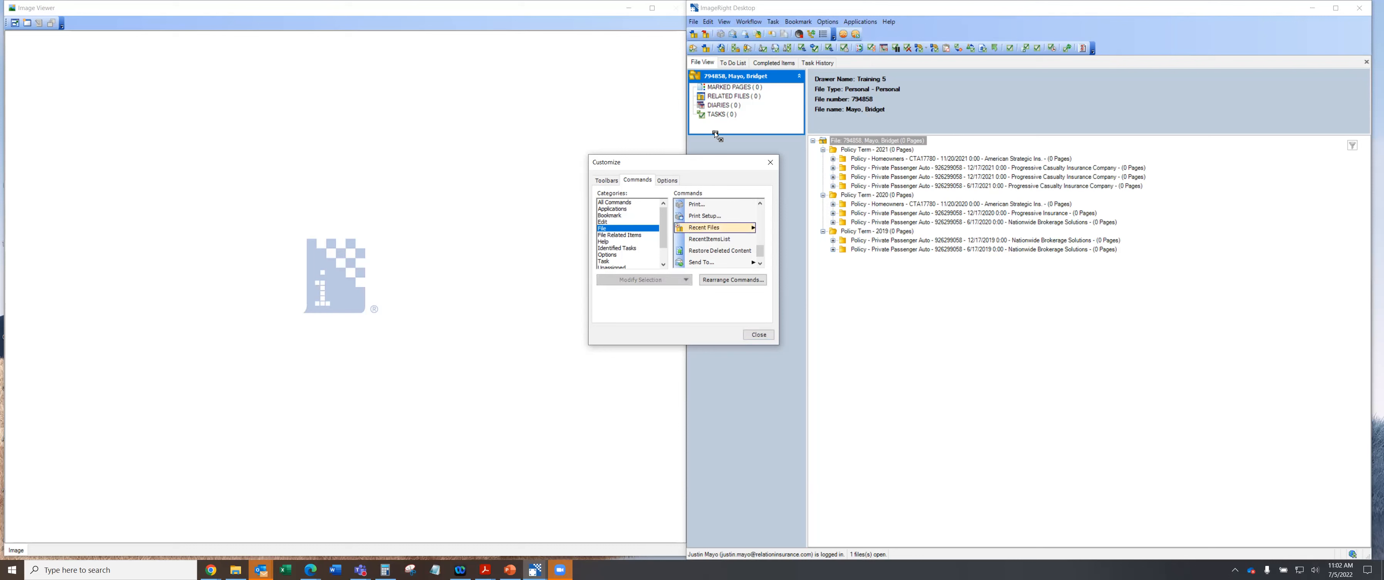
left_click_drag(702, 31, 700, 38)
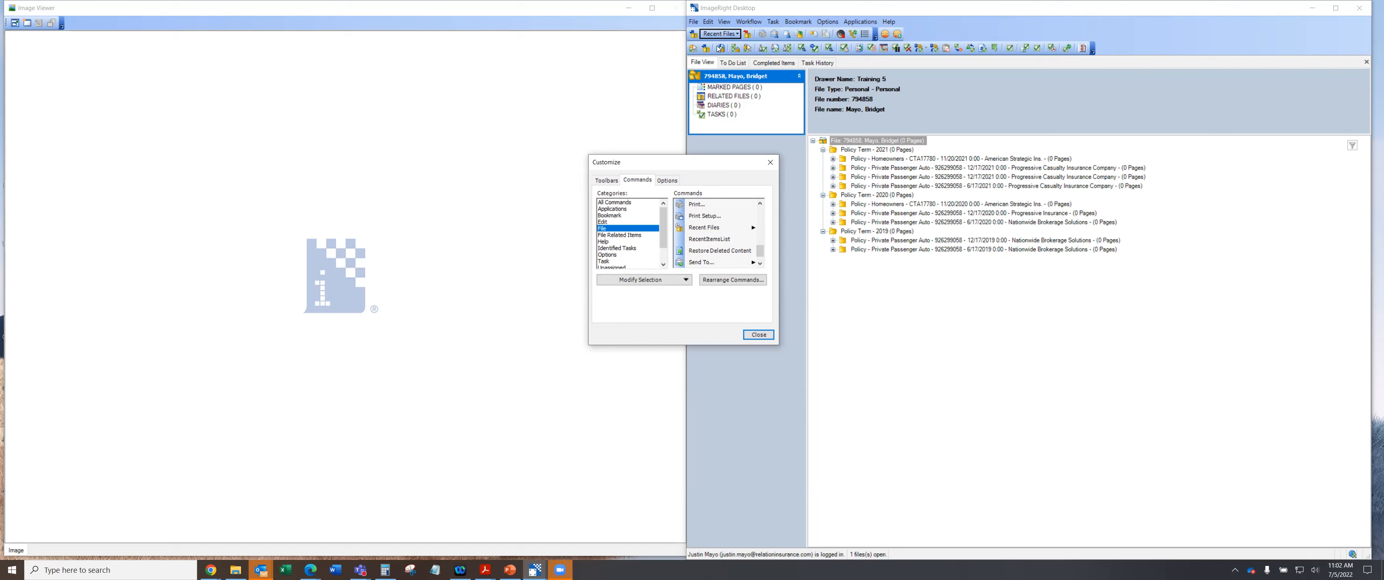
Drag Set Task Attributes... from the Task category onto the toolbar's left edge.
left_click(609, 261)
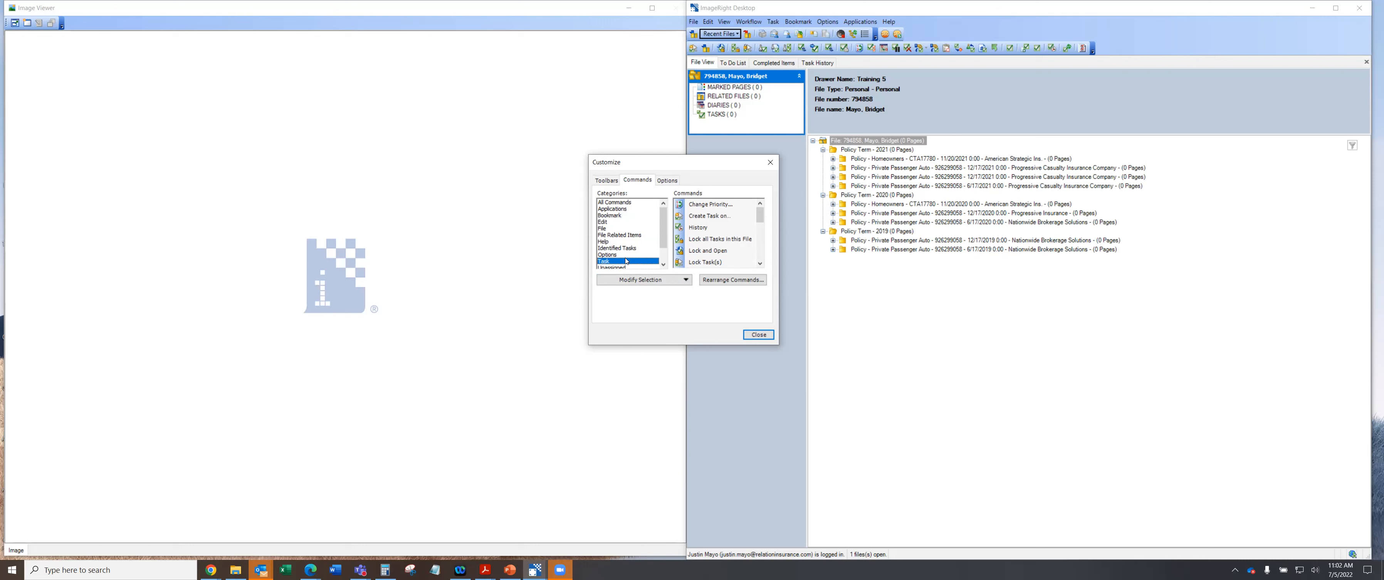
left_click_drag(761, 217, 761, 250)
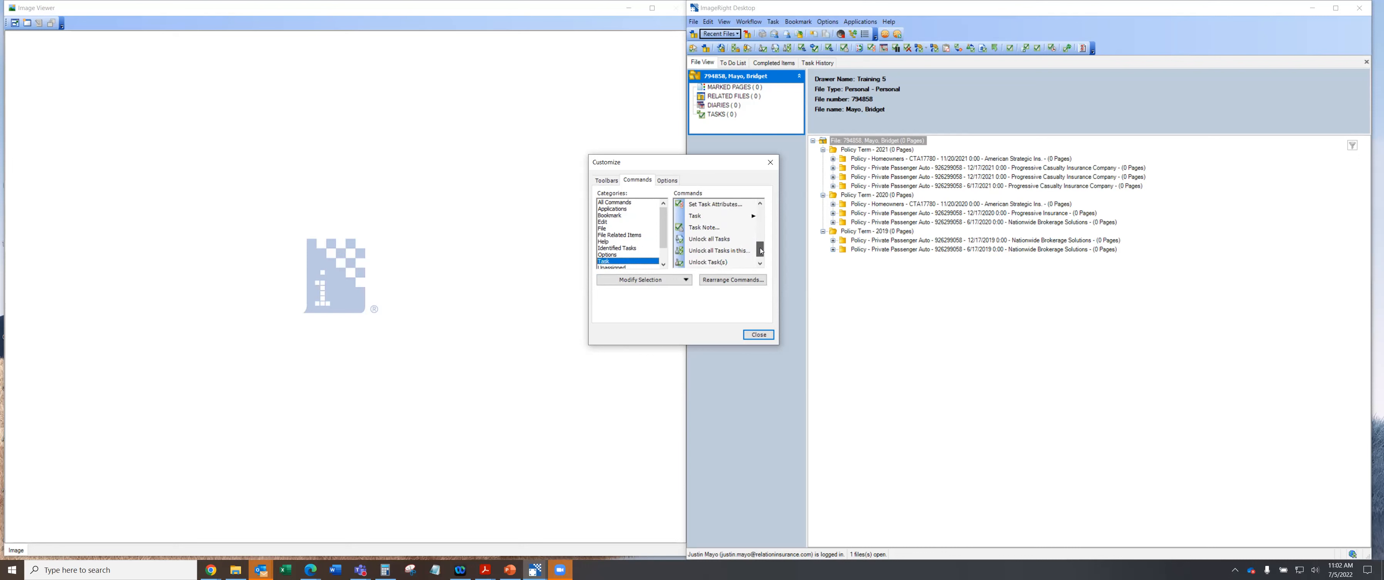
left_click(719, 205)
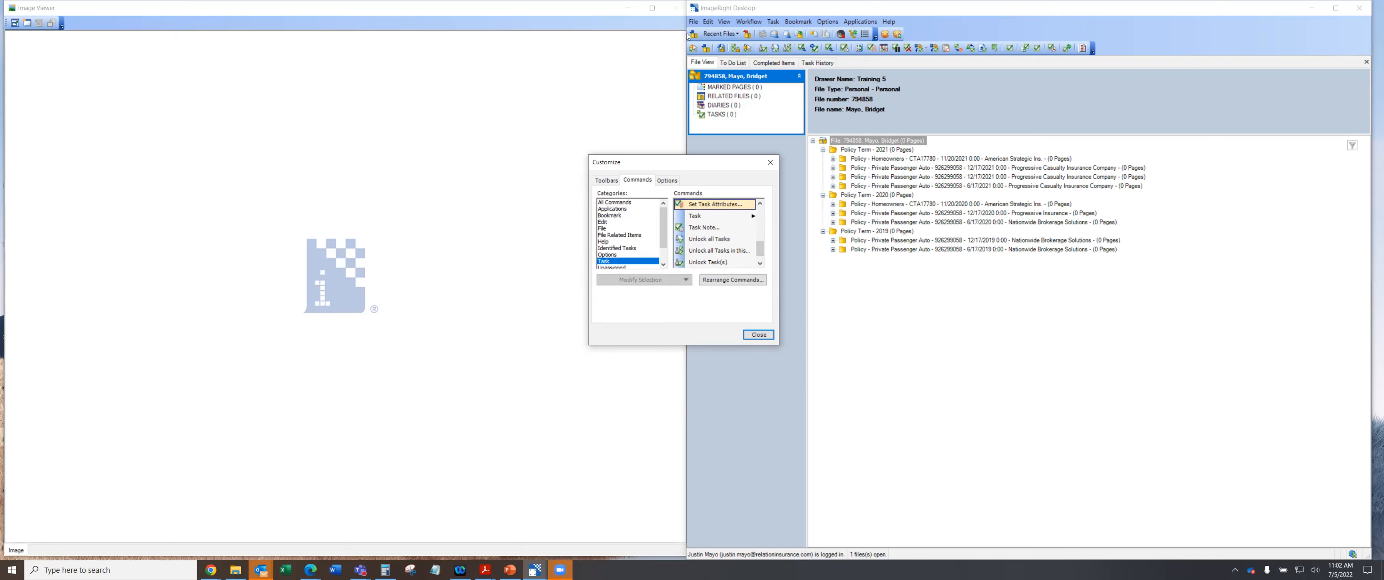
left_click_drag(714, 207, 690, 53)
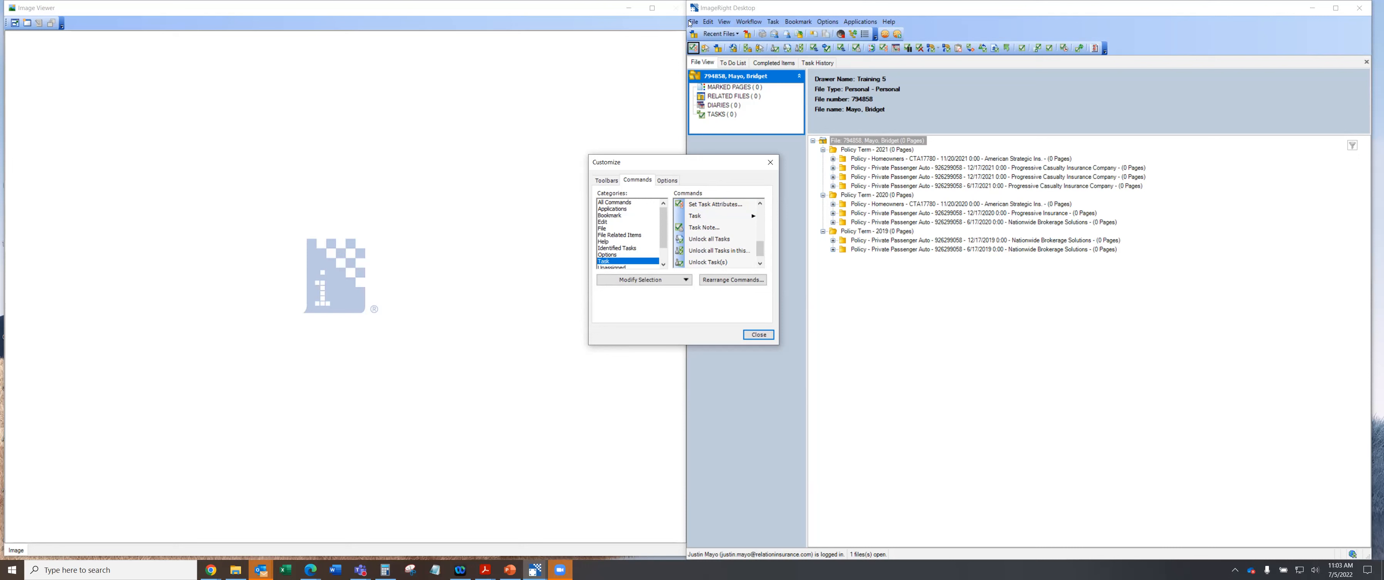
Change the Set Task Attributes button's display style to Image and Text.
right_click(692, 48)
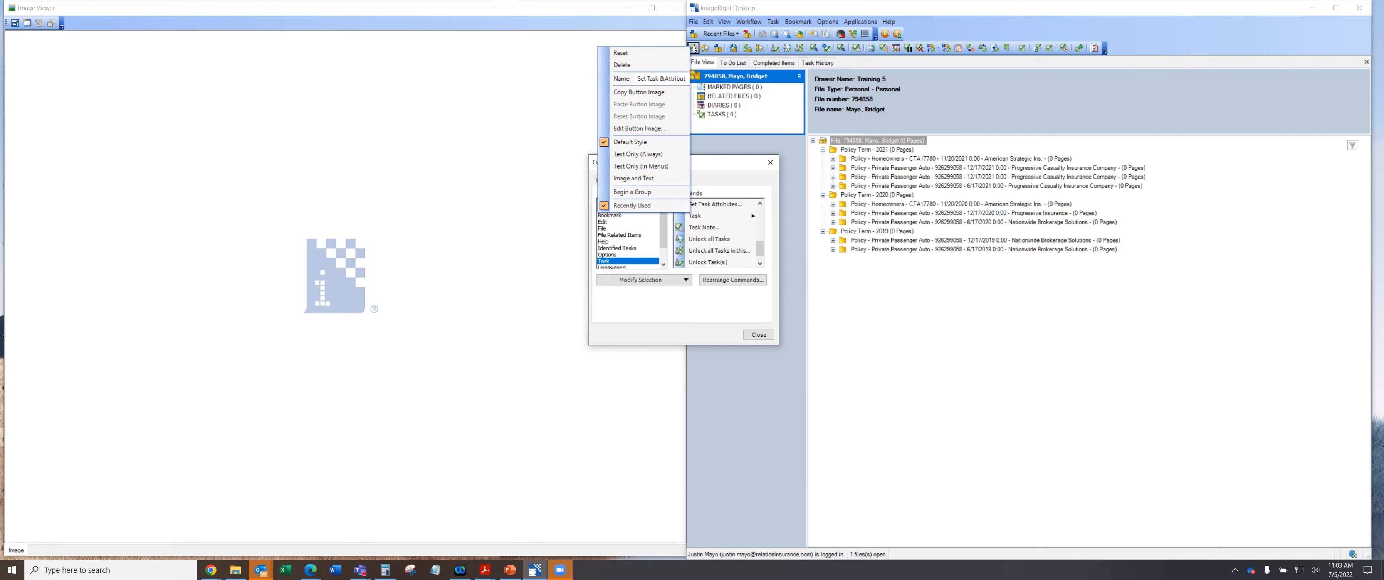
left_click(646, 181)
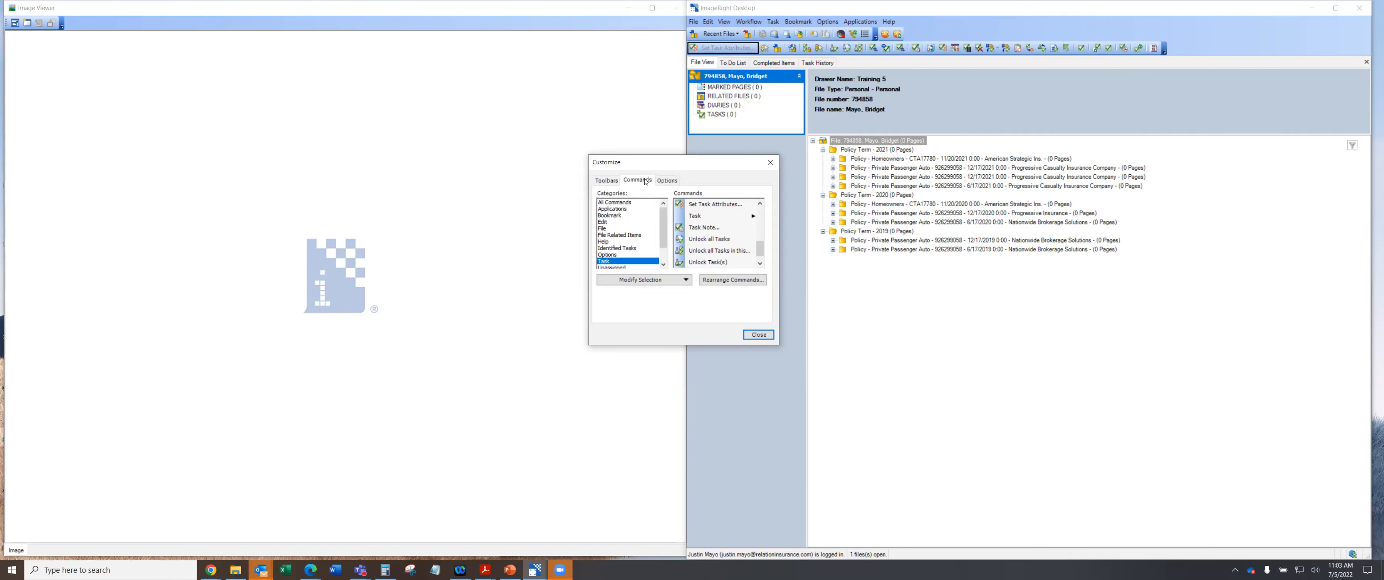
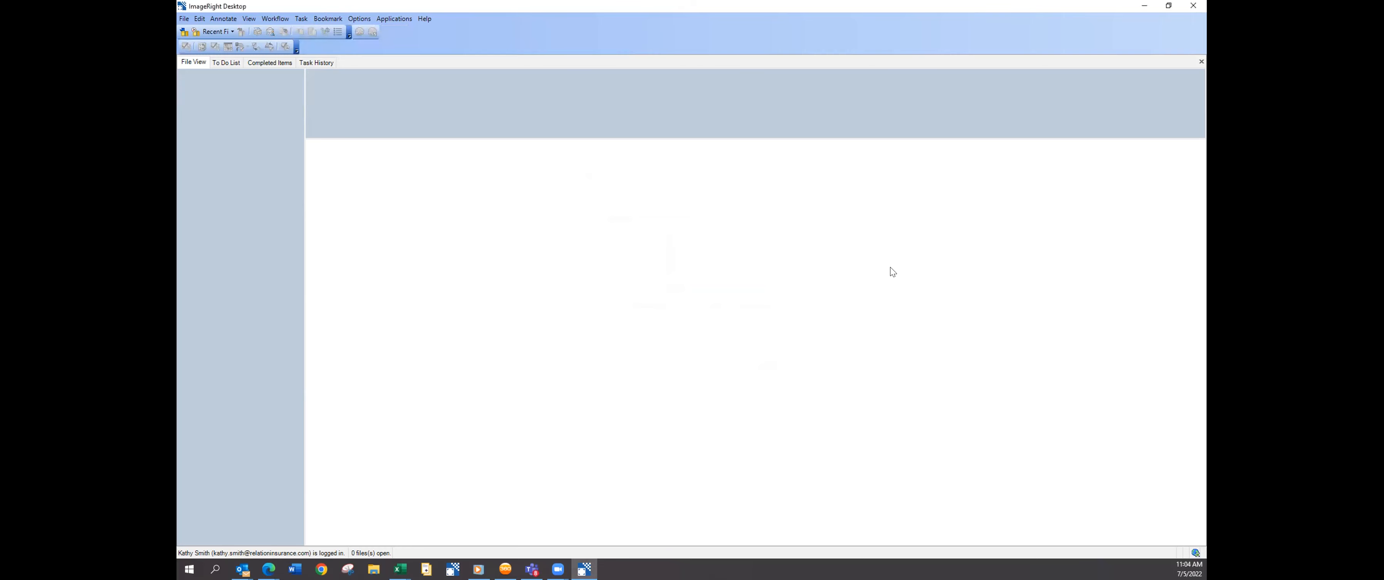
Snap ImageRight right, minimize the Zoom, AMS360 and SharePoint browser windows, then maximize ImageRight.
key("super+Right")
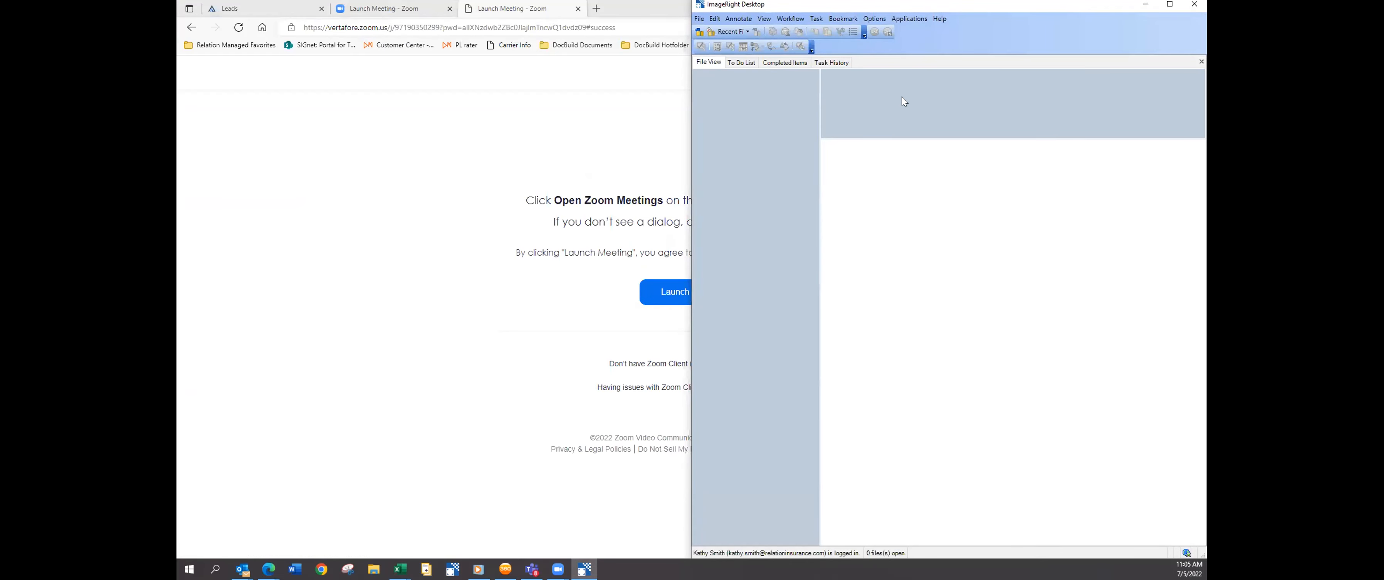
left_click(583, 124)
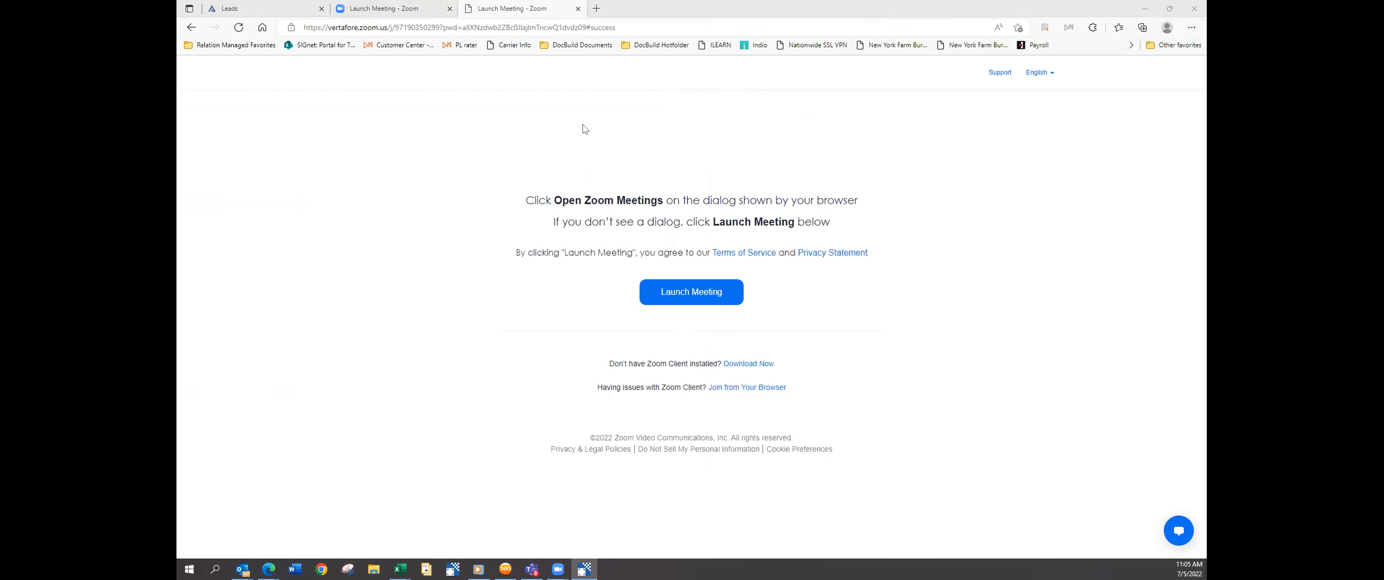
left_click(1143, 9)
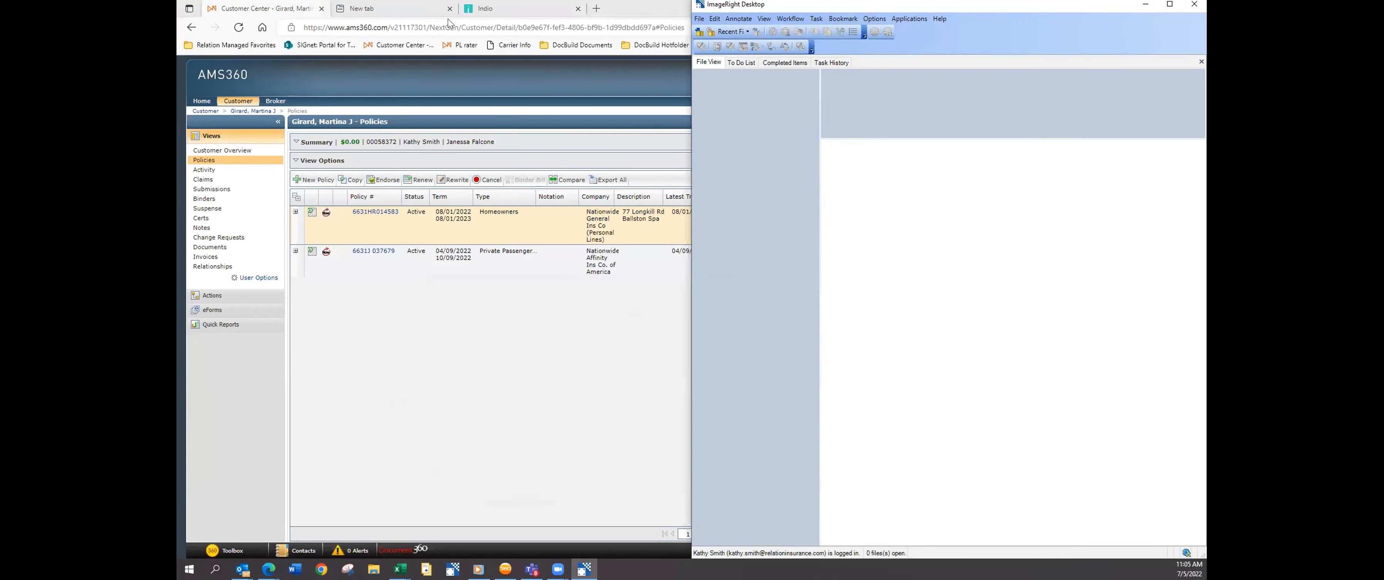
left_click(539, 226)
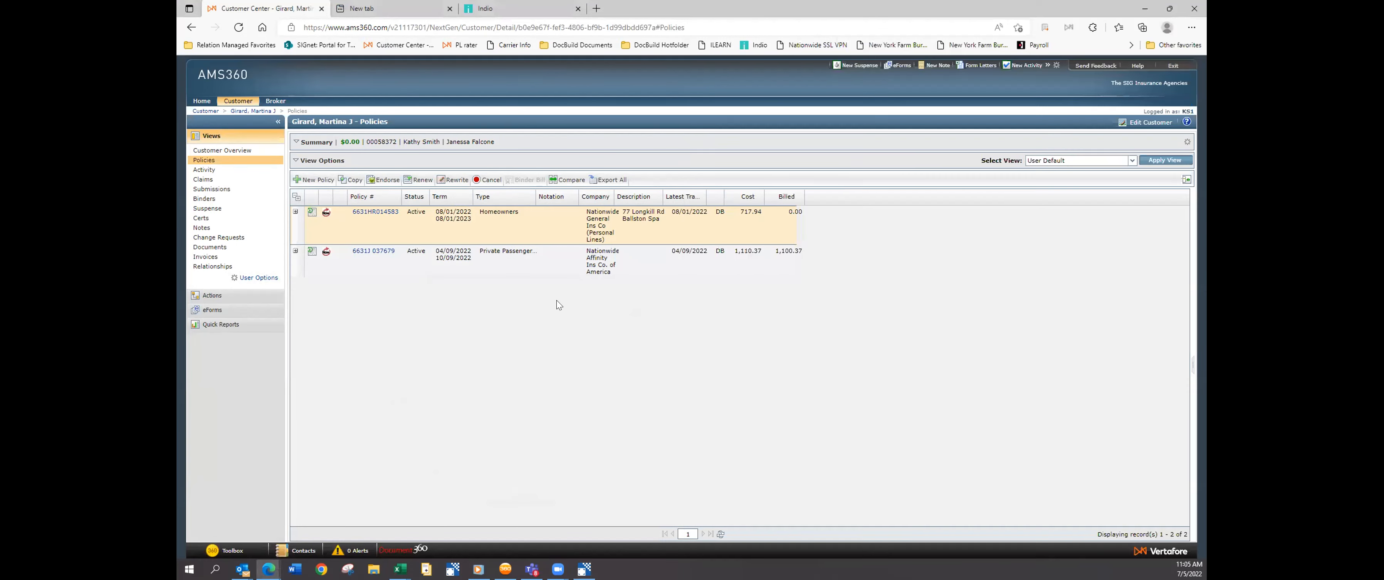
left_click(1147, 10)
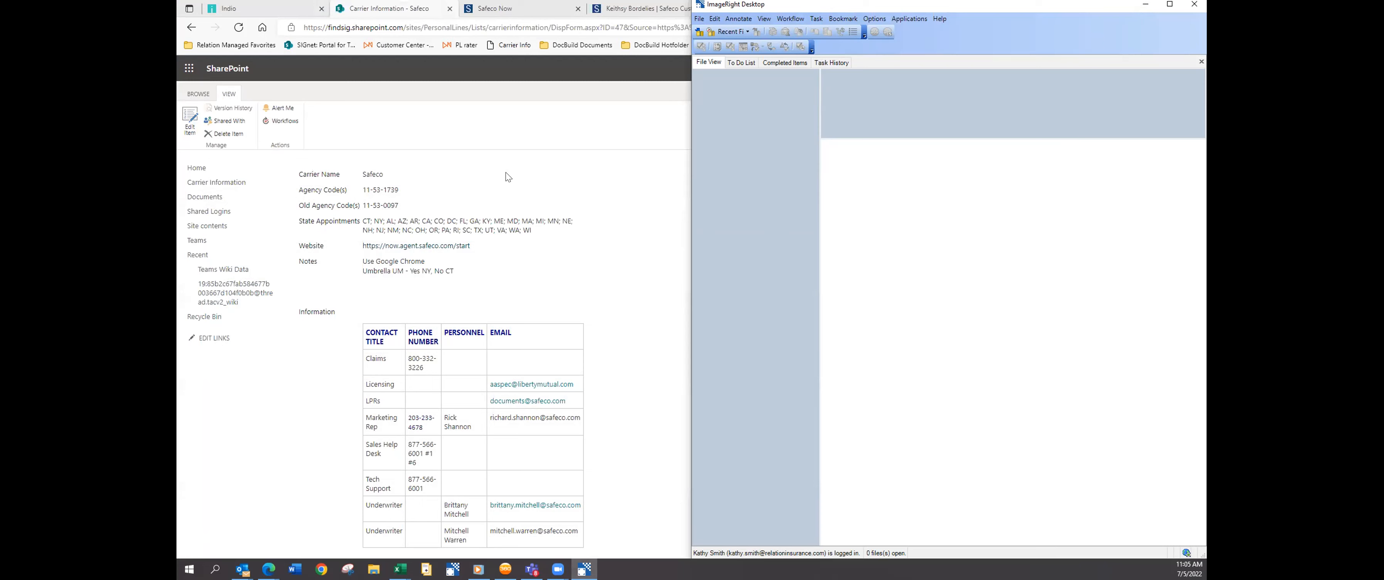
left_click(506, 172)
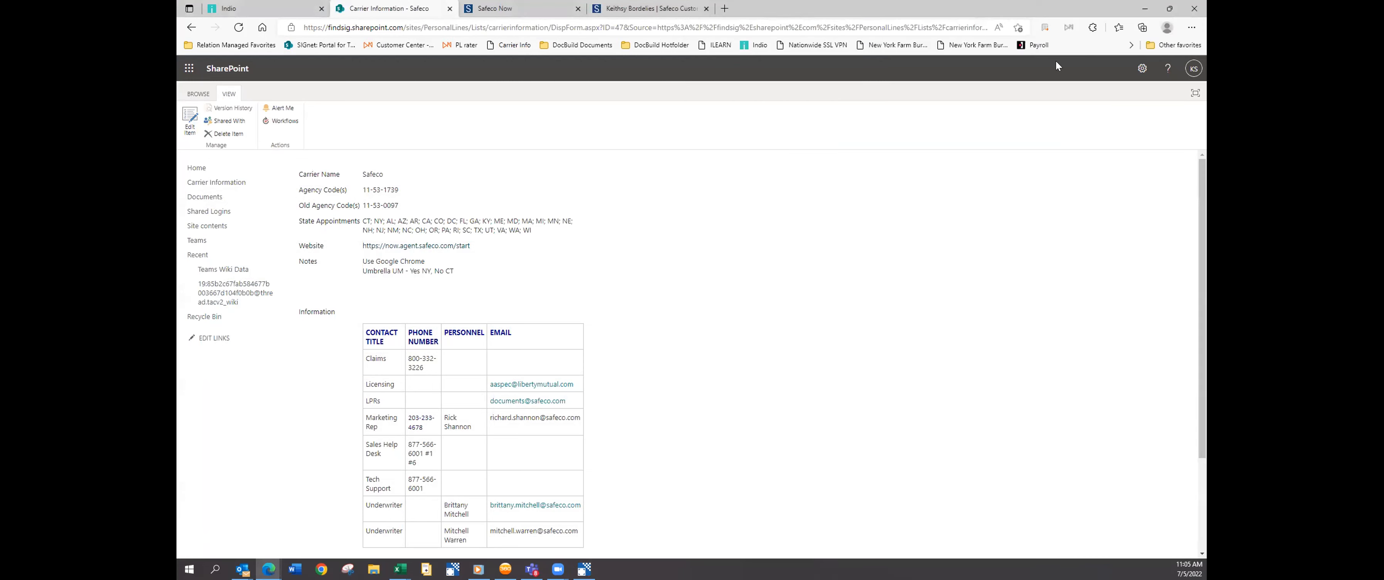
left_click(1144, 12)
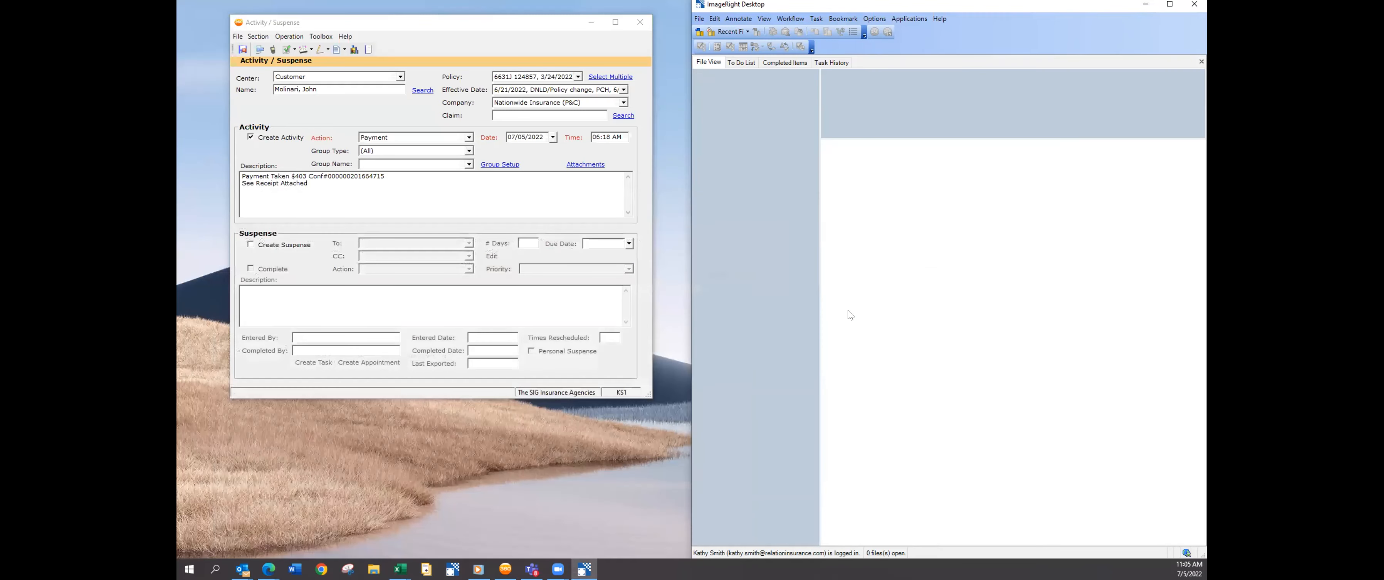
left_click(1170, 5)
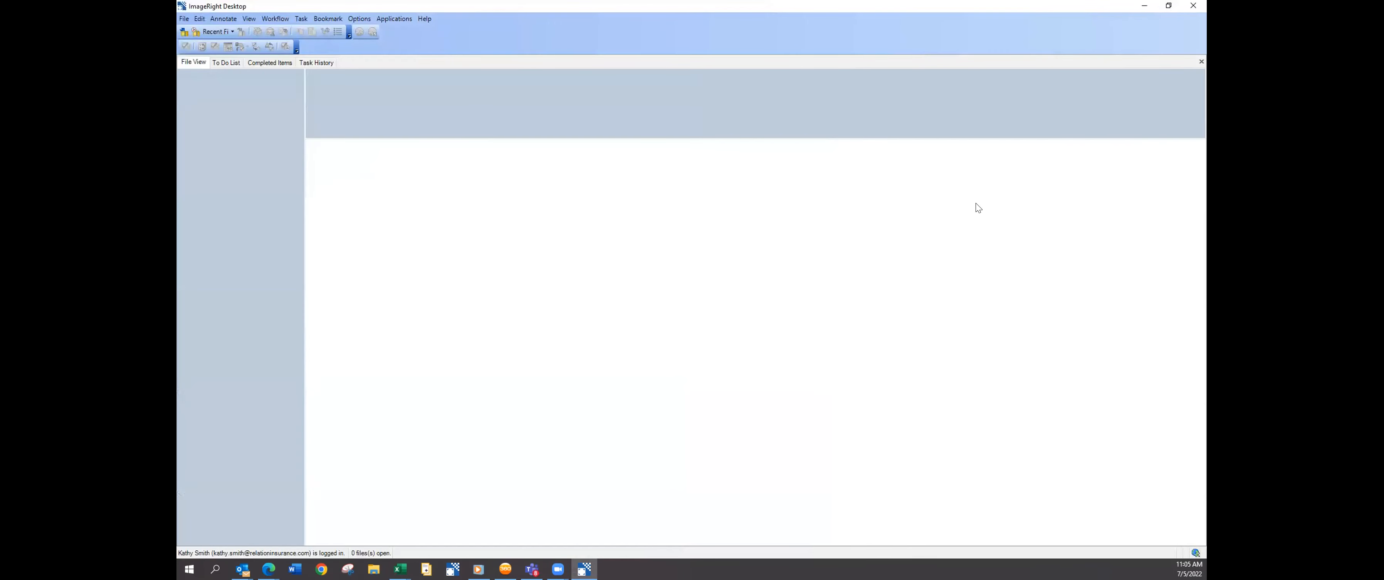
Snap ImageRight to the right half, minimize Activity/Suspense, then minimize and restore ImageRight.
key("super+Right")
left_click(591, 22)
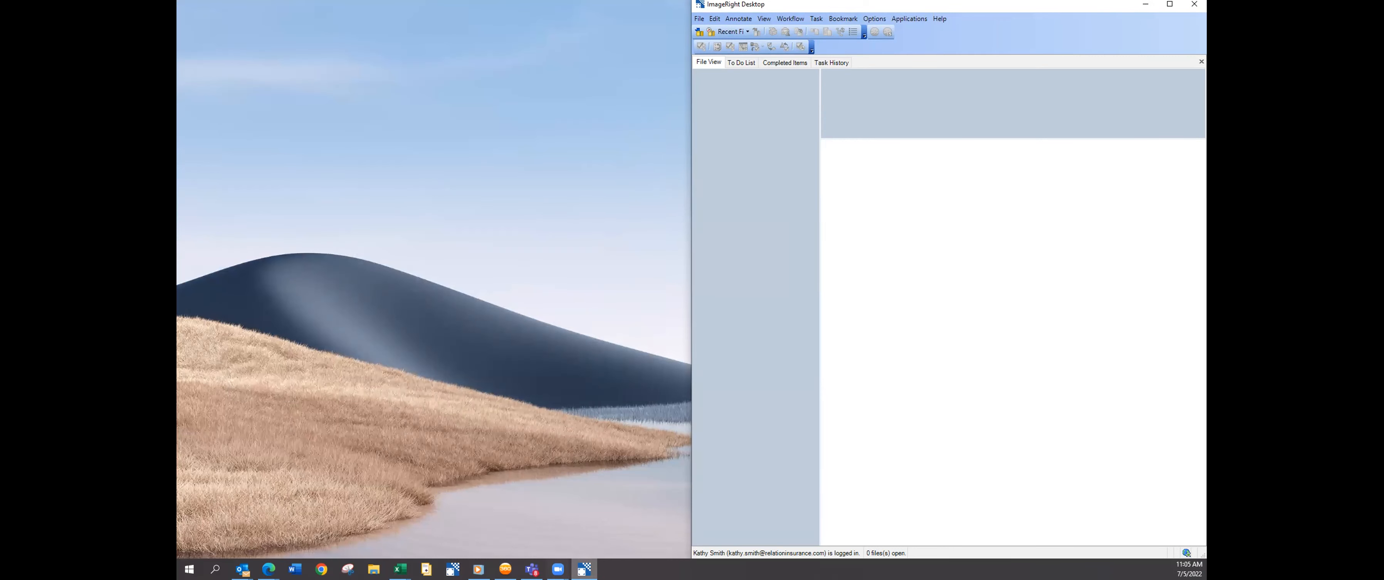
left_click(1145, 4)
left_click(584, 569)
Unsnap ImageRight into a small floating window near the top centre and show its File menu.
left_click_drag(944, 11, 599, 72)
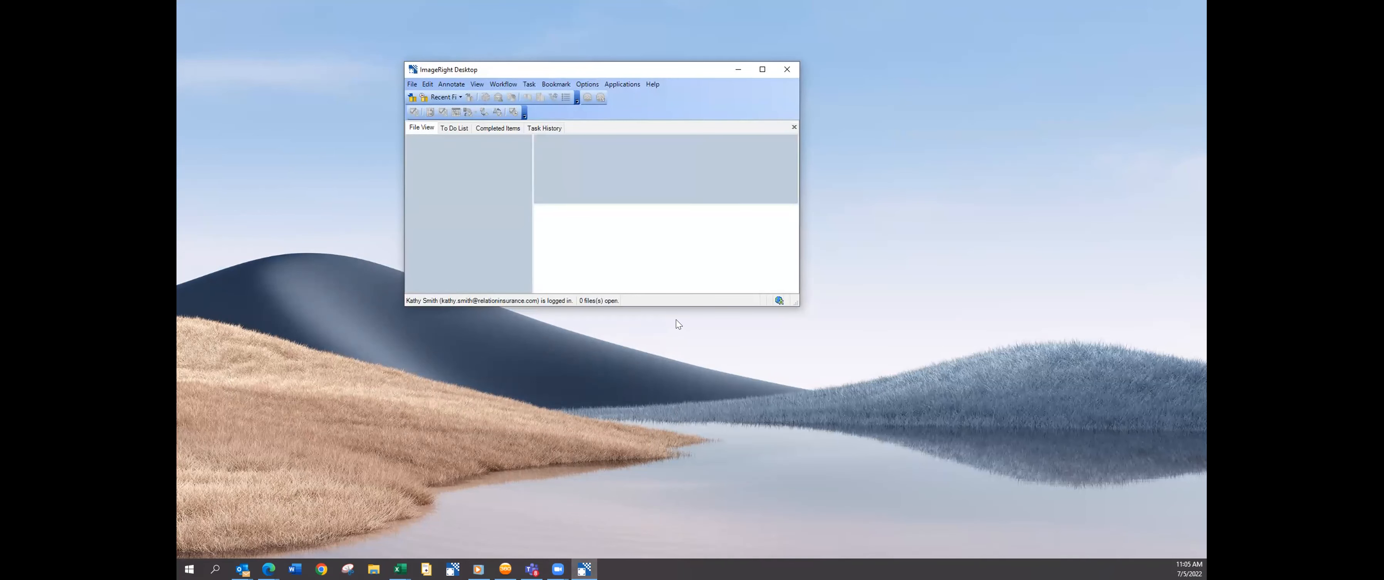
left_click(584, 568)
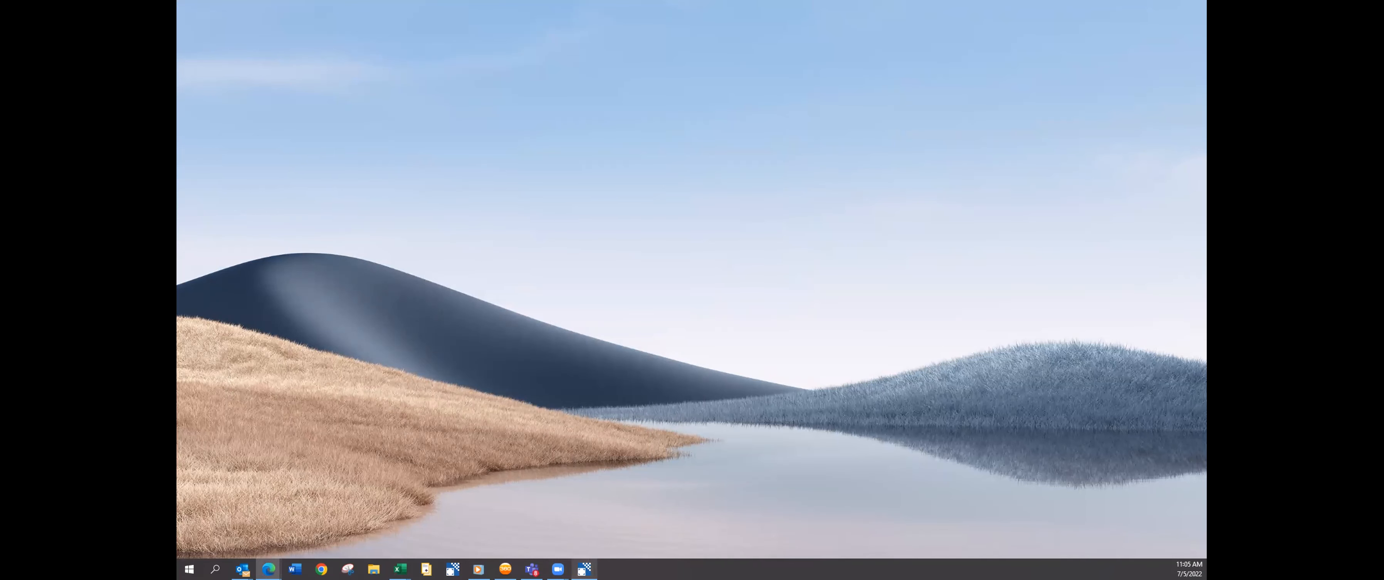
left_click(584, 569)
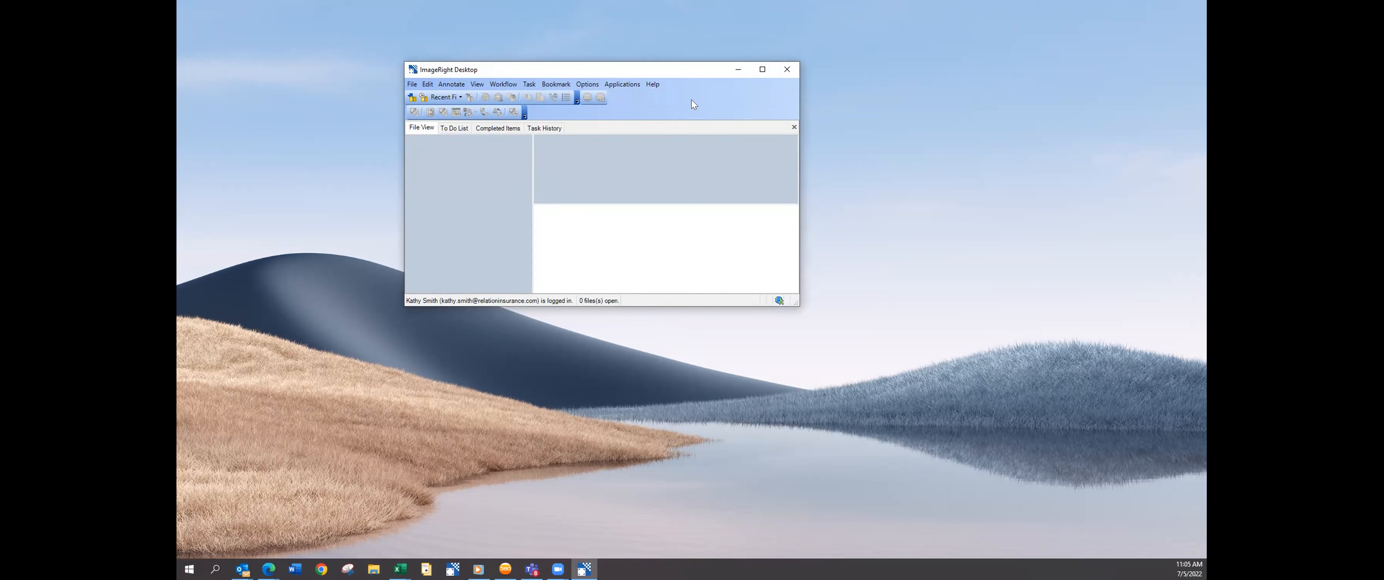
left_click_drag(693, 65, 697, 96)
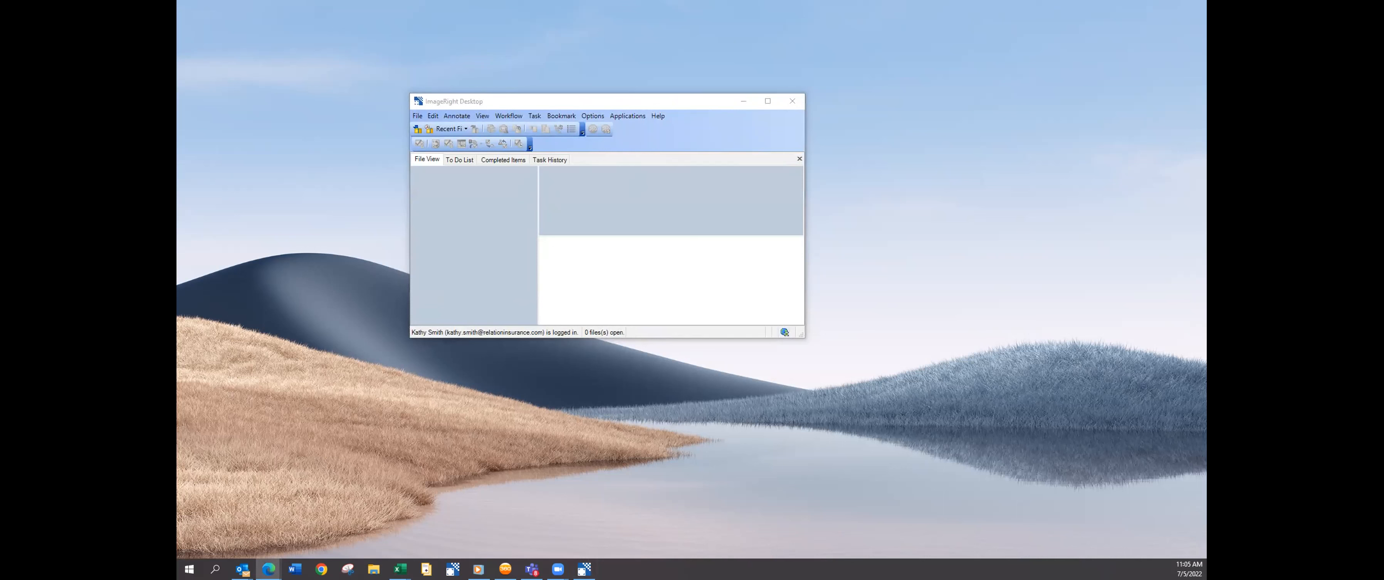
left_click(744, 243)
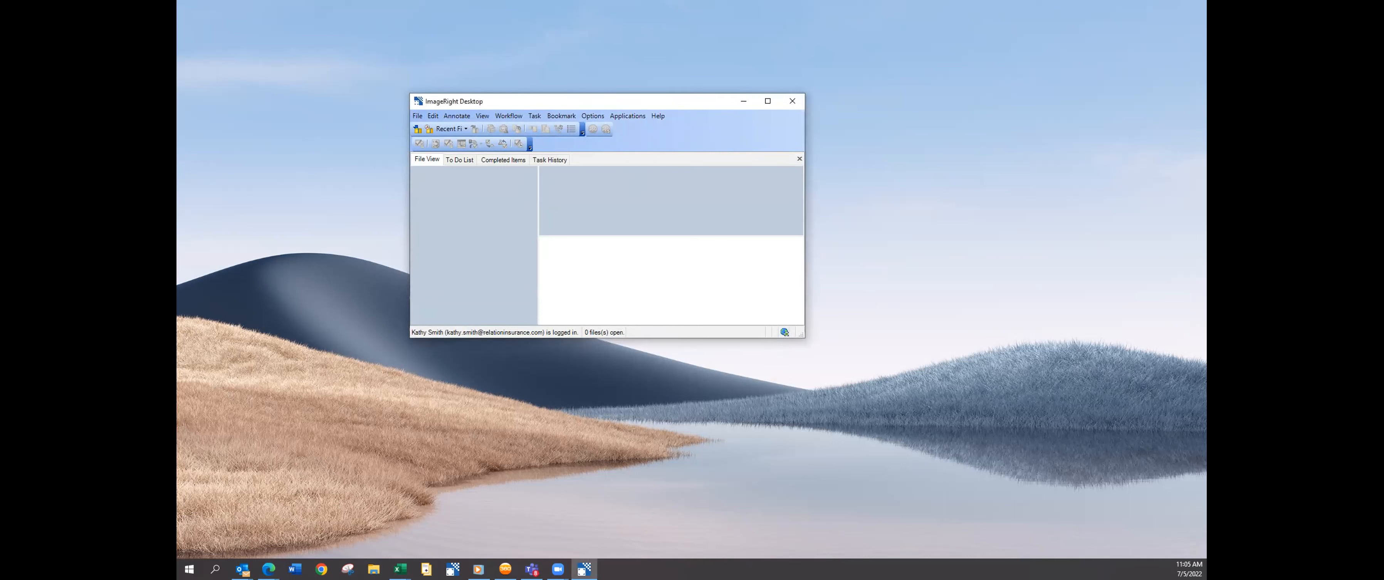
left_click(414, 116)
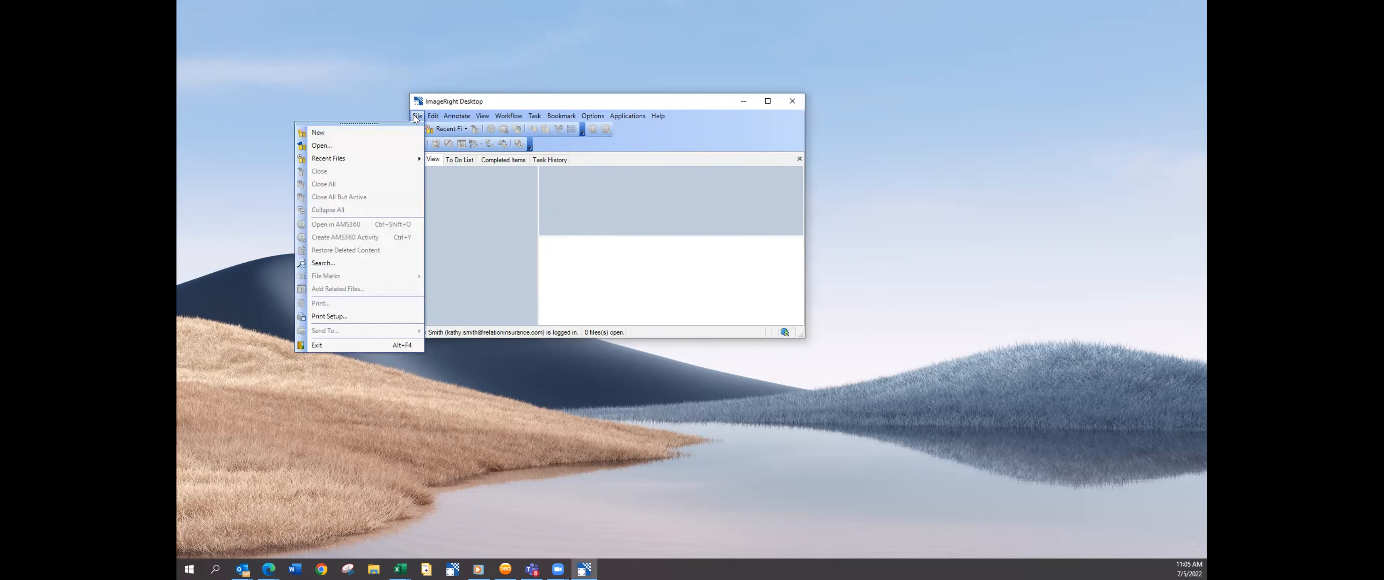
Exit ImageRight with File > Exit, then drag the reopened window onto the other monitor.
left_click(353, 345)
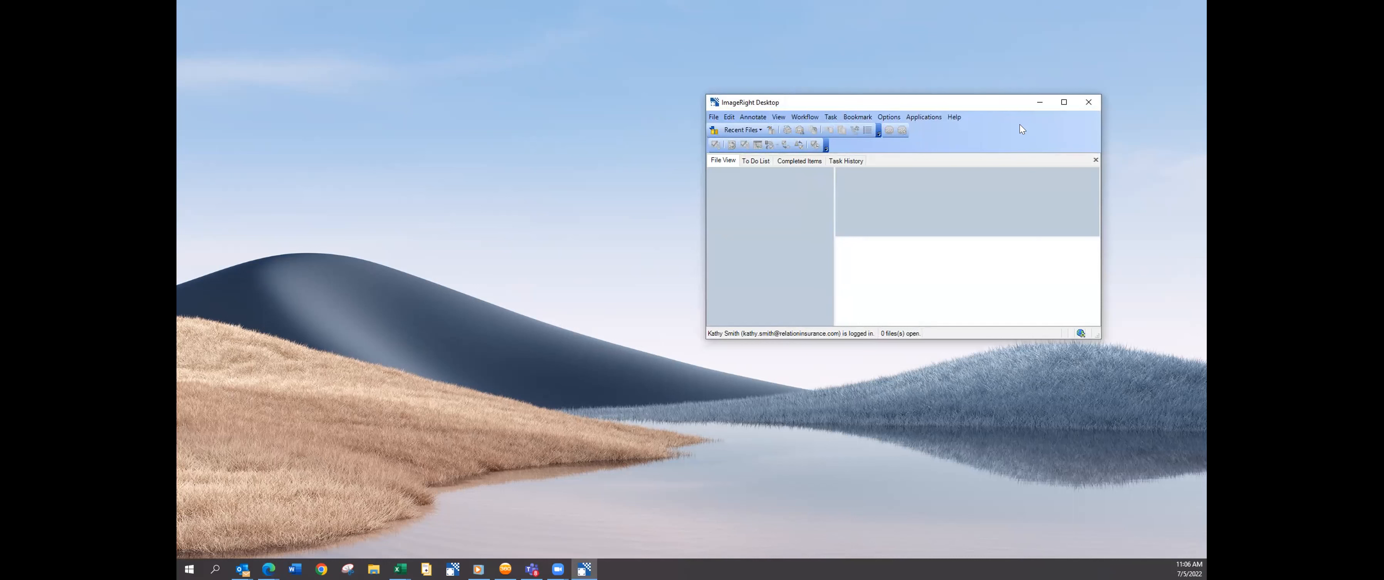
left_click_drag(950, 100, 177, 350)
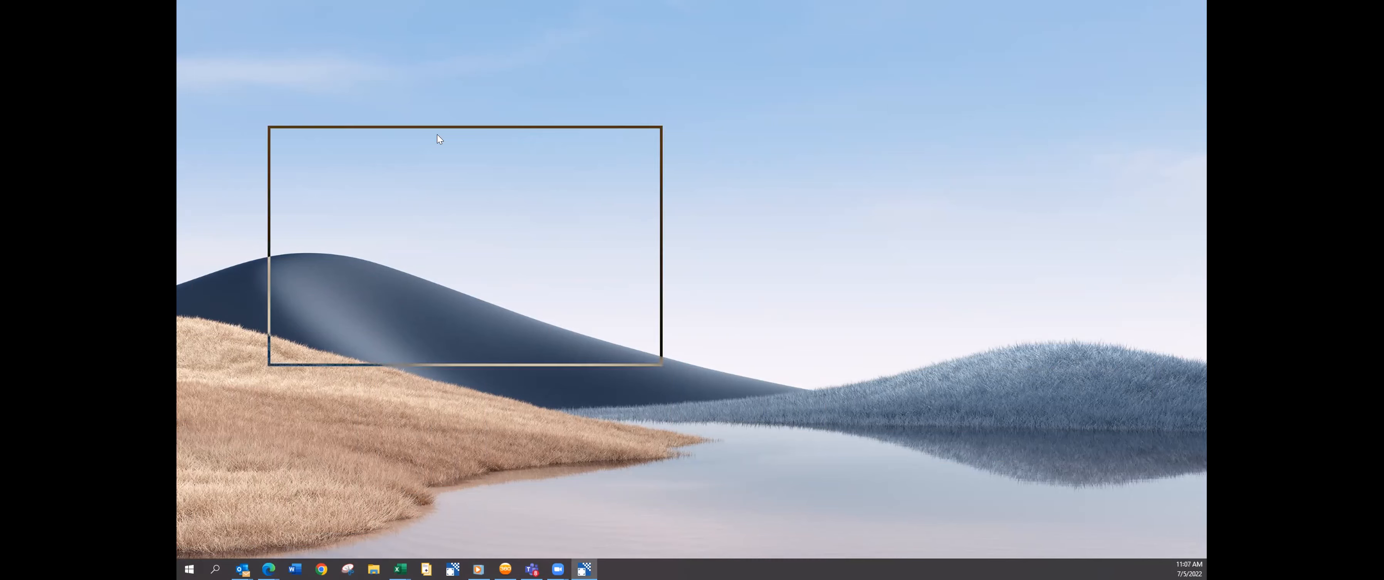
Maximize ImageRight, snap it to the right half, and drag Image Viewer to the left.
left_click(600, 135)
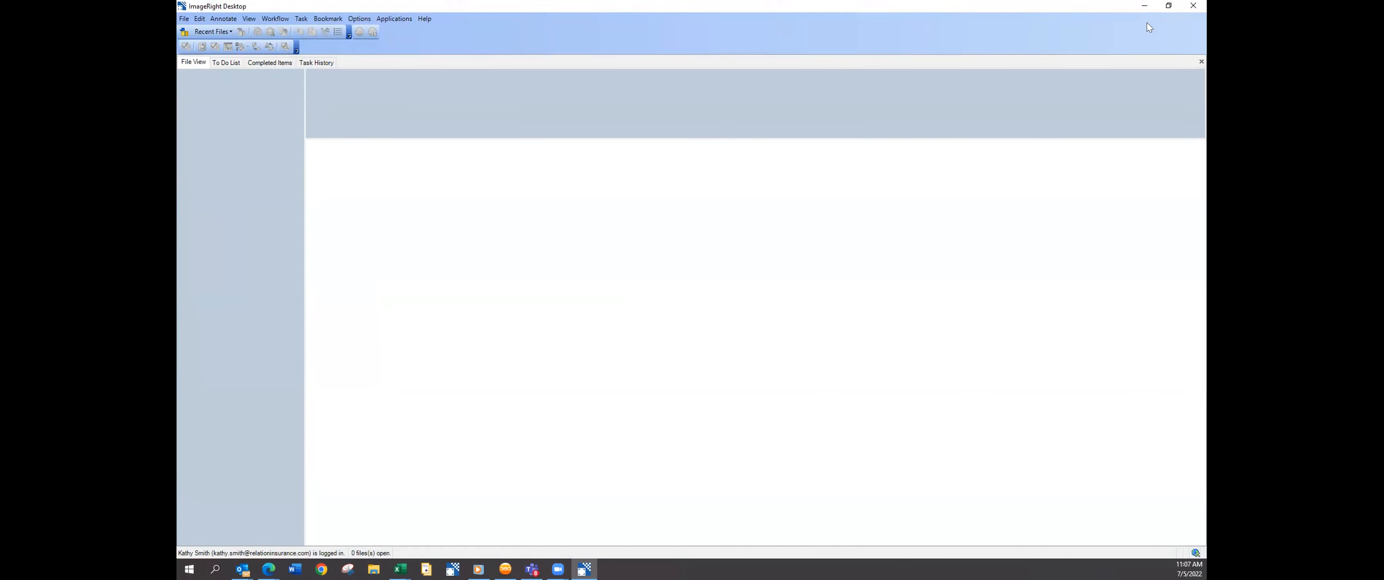
key("super+Right")
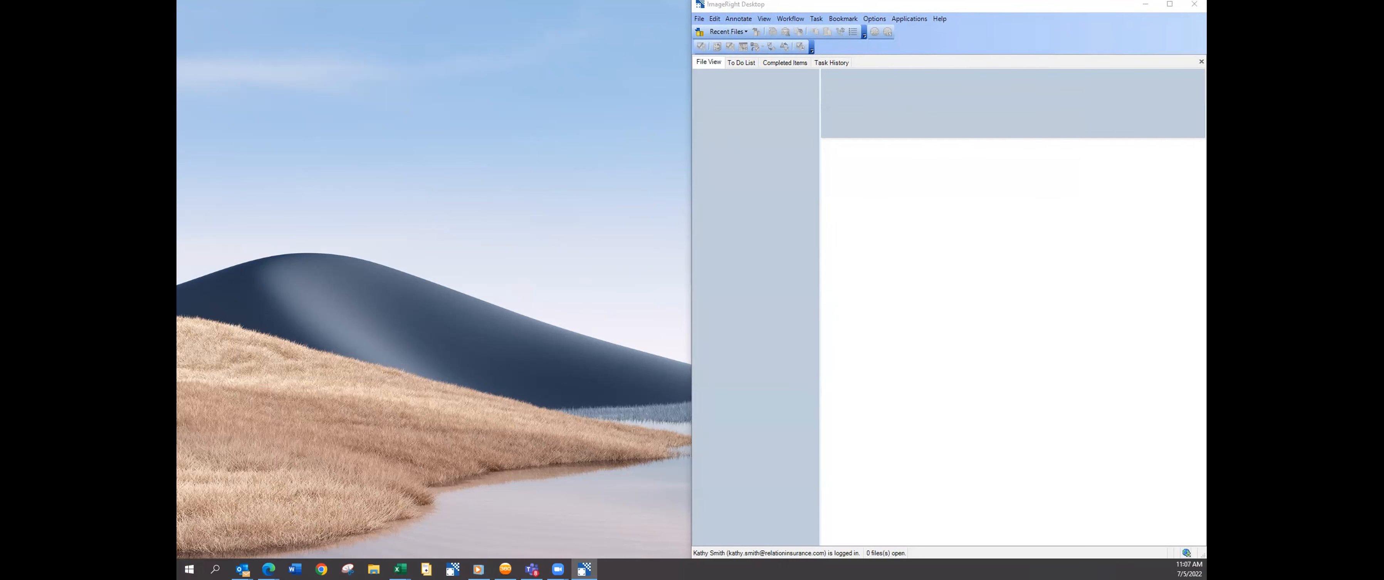
left_click_drag(714, 46, 419, 47)
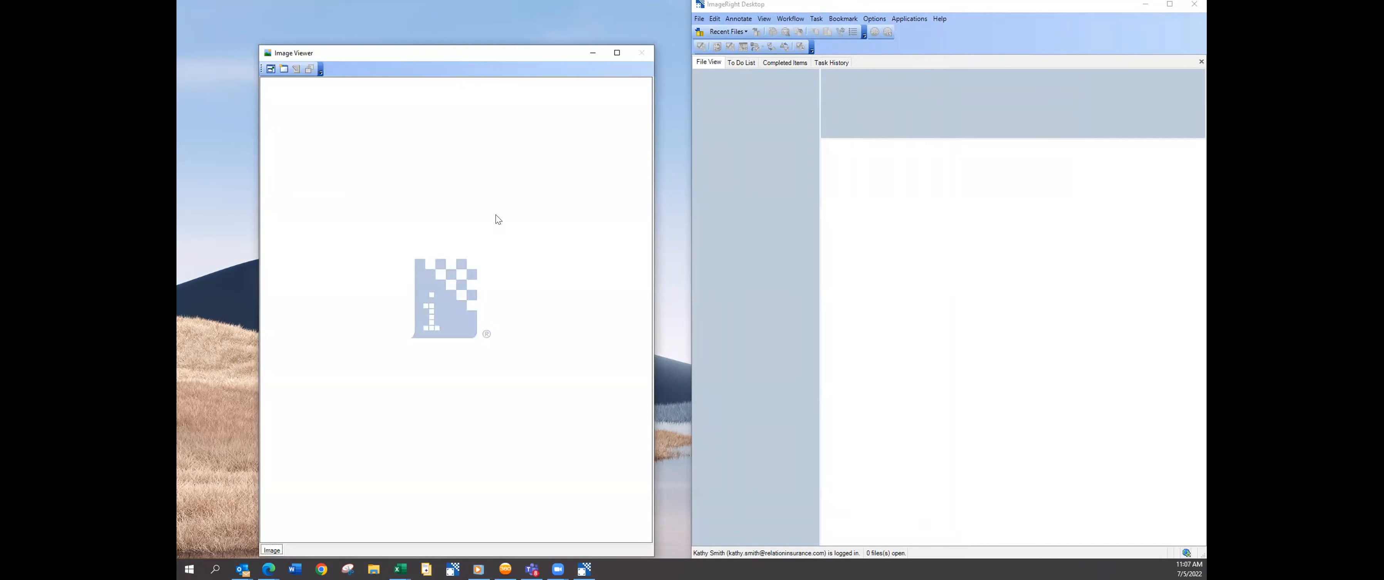
Move Image Viewer to the upper left and widen it to the screen centre beside ImageRight.
left_click_drag(347, 53, 293, 27)
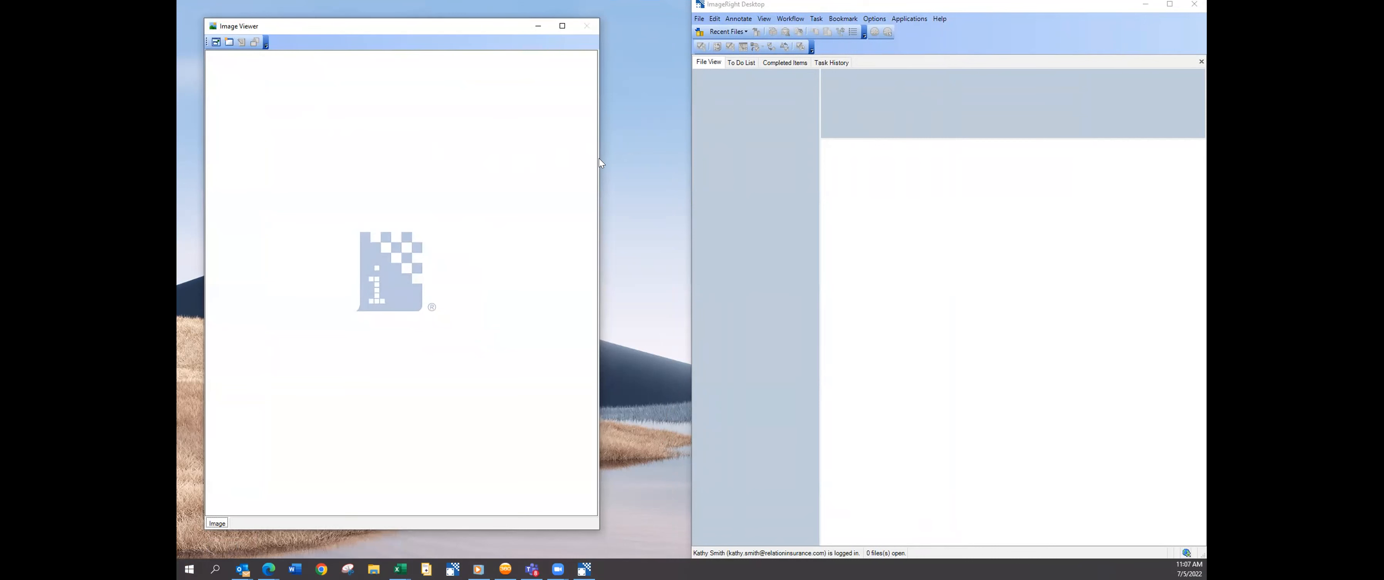
left_click_drag(599, 162, 690, 162)
left_click(804, 139)
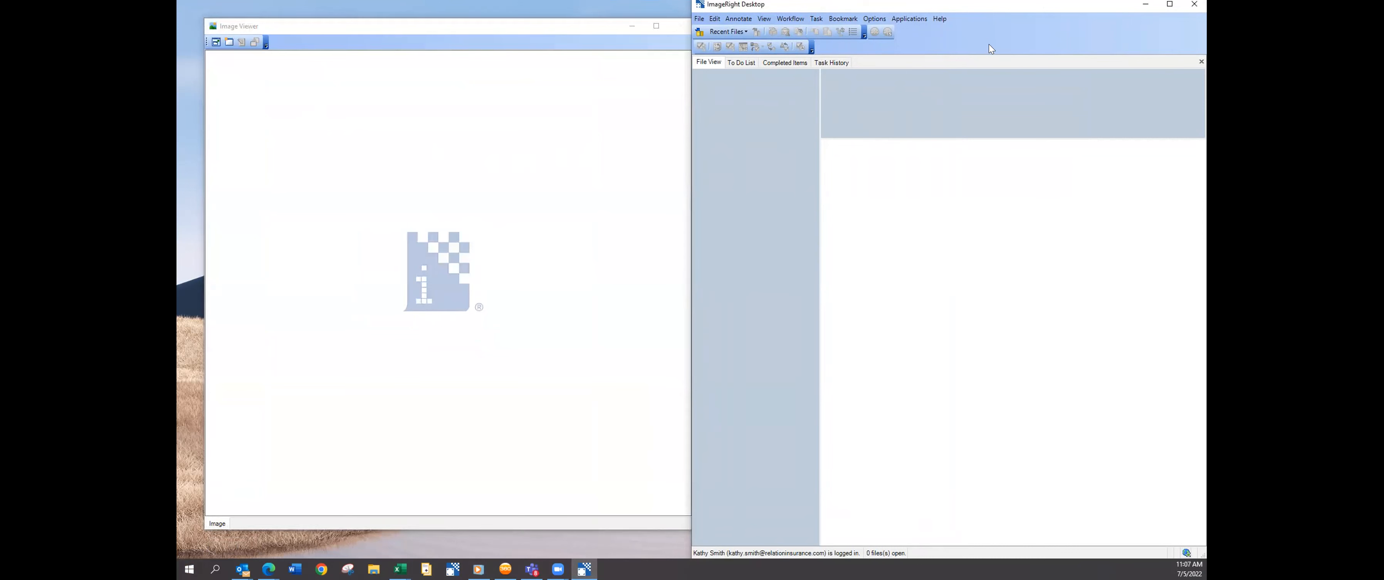
In Customize's Task category, give the Set Task Attributes button the Image and Text style.
right_click(962, 35)
left_click(921, 96)
left_click(643, 203)
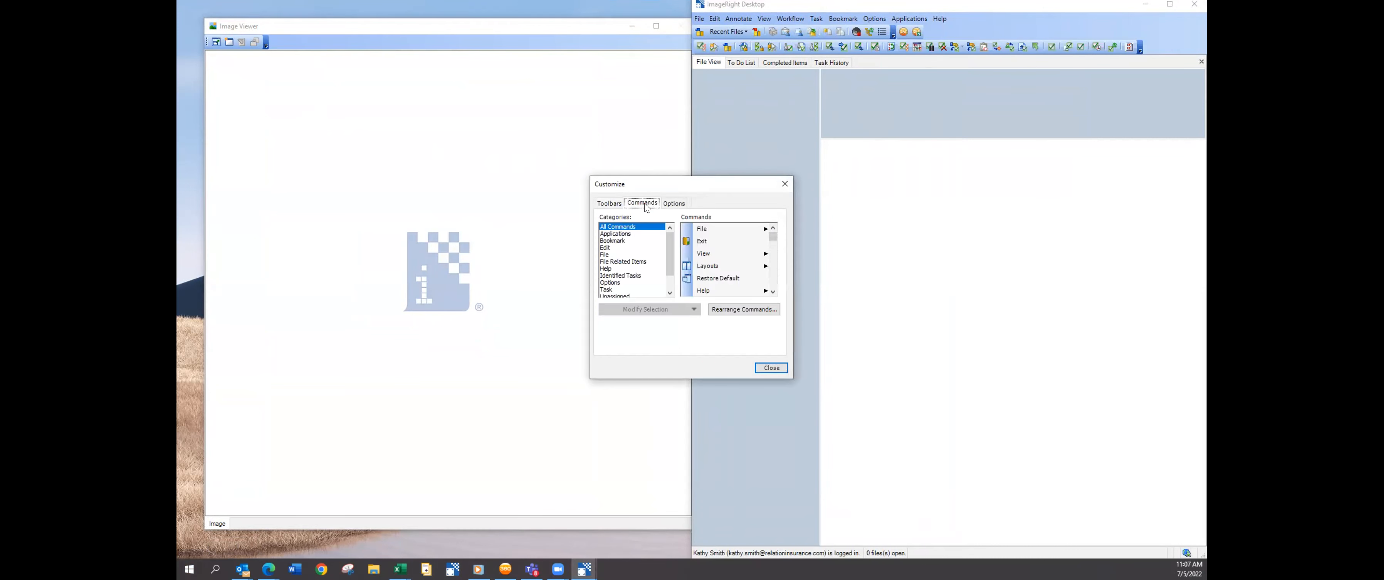
left_click(609, 289)
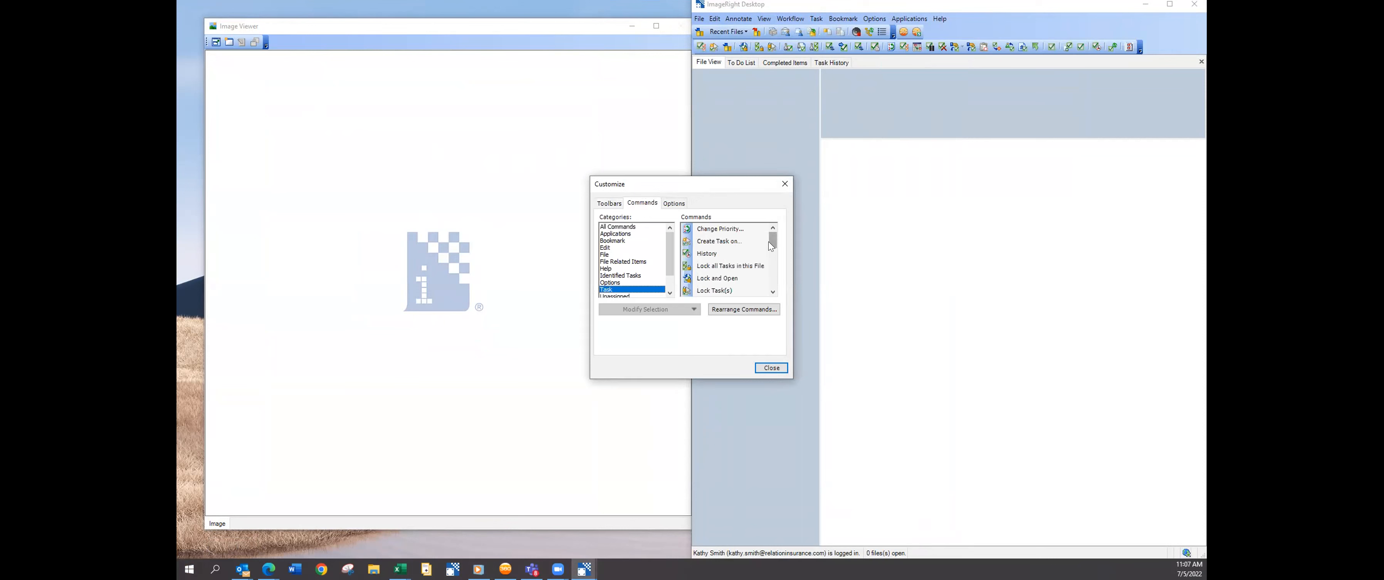
right_click(701, 47)
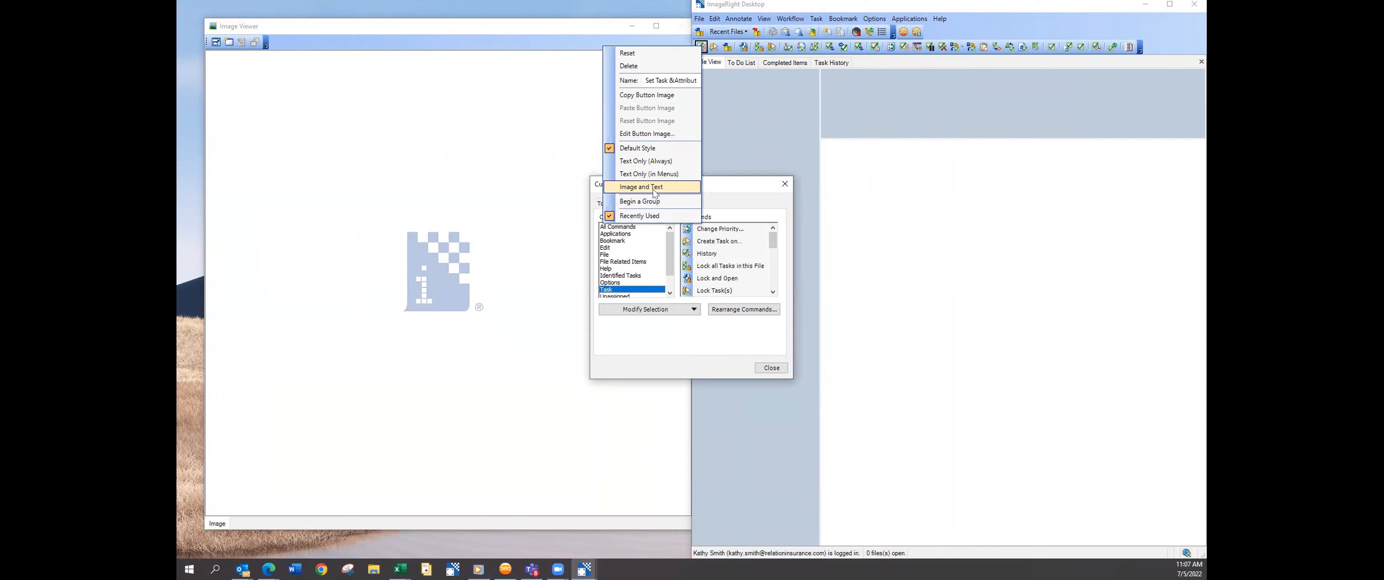
left_click(654, 188)
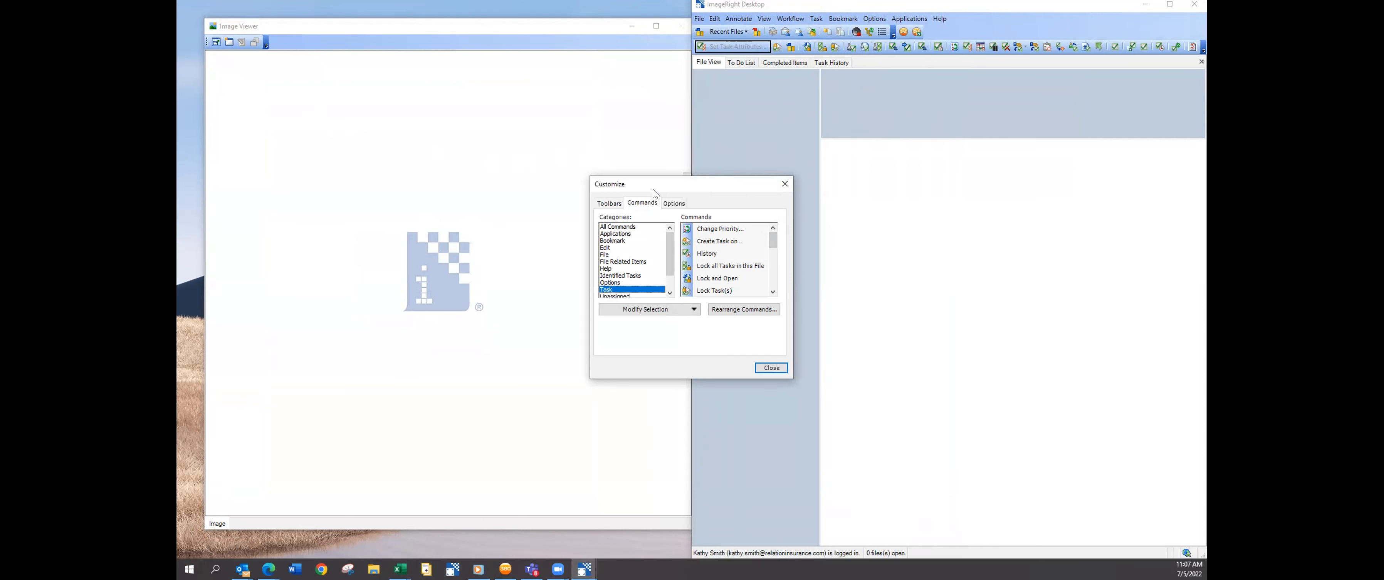
left_click(772, 368)
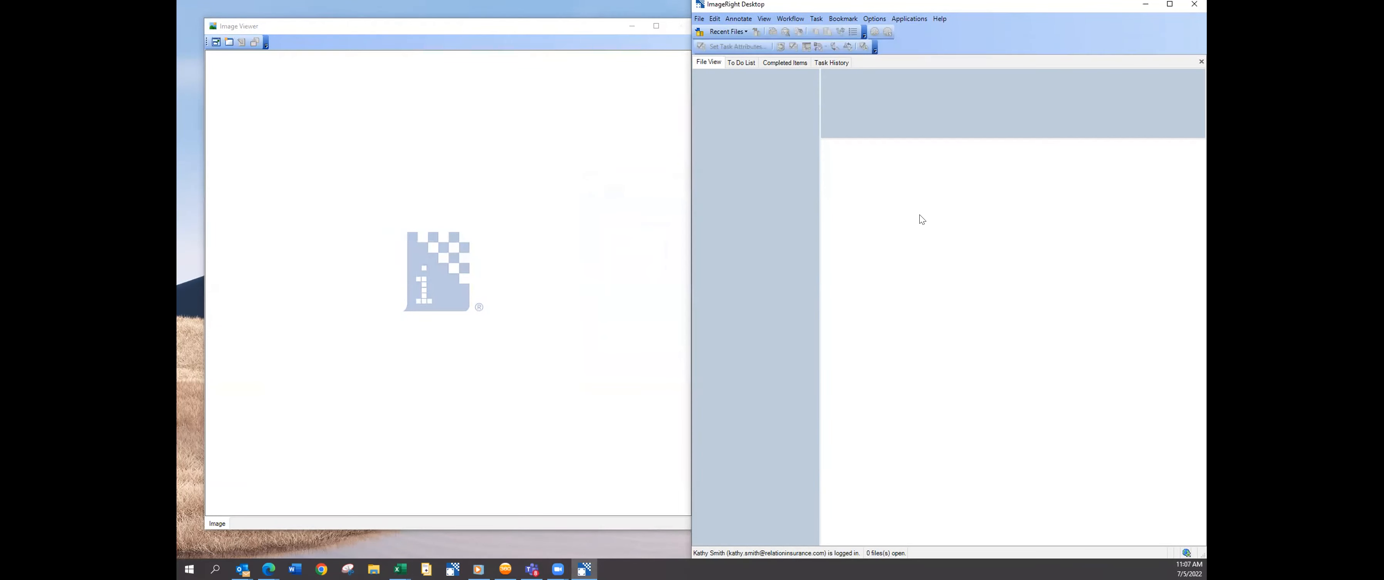
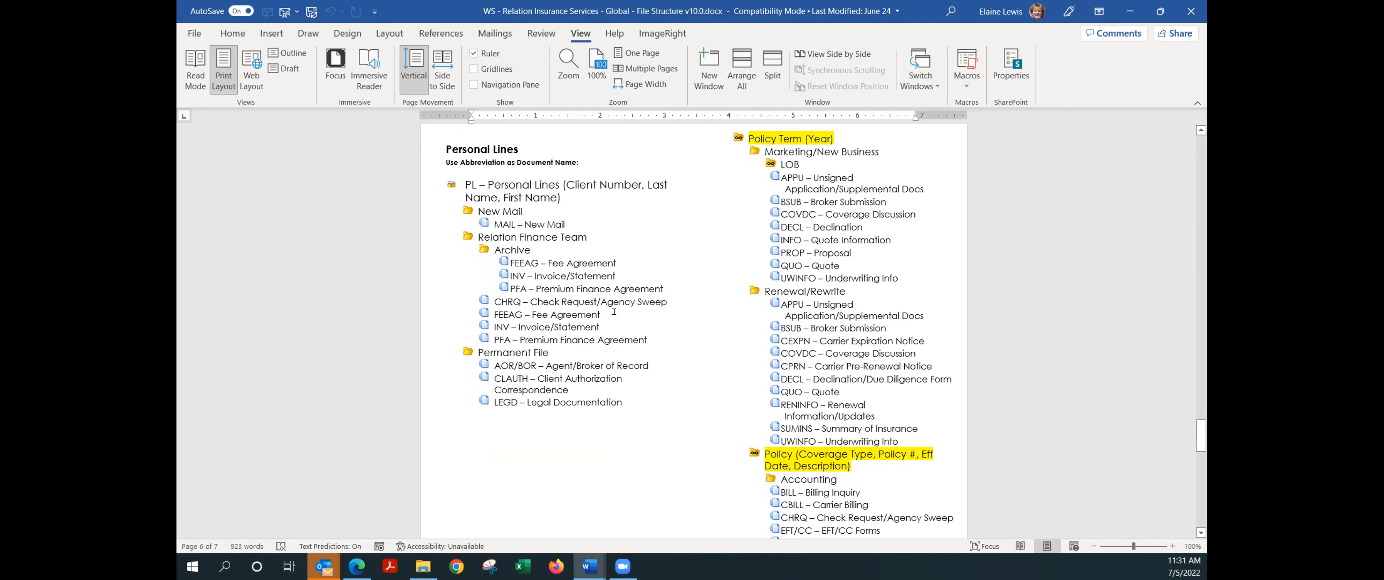
left_click_drag(613, 310, 493, 314)
left_click(558, 315)
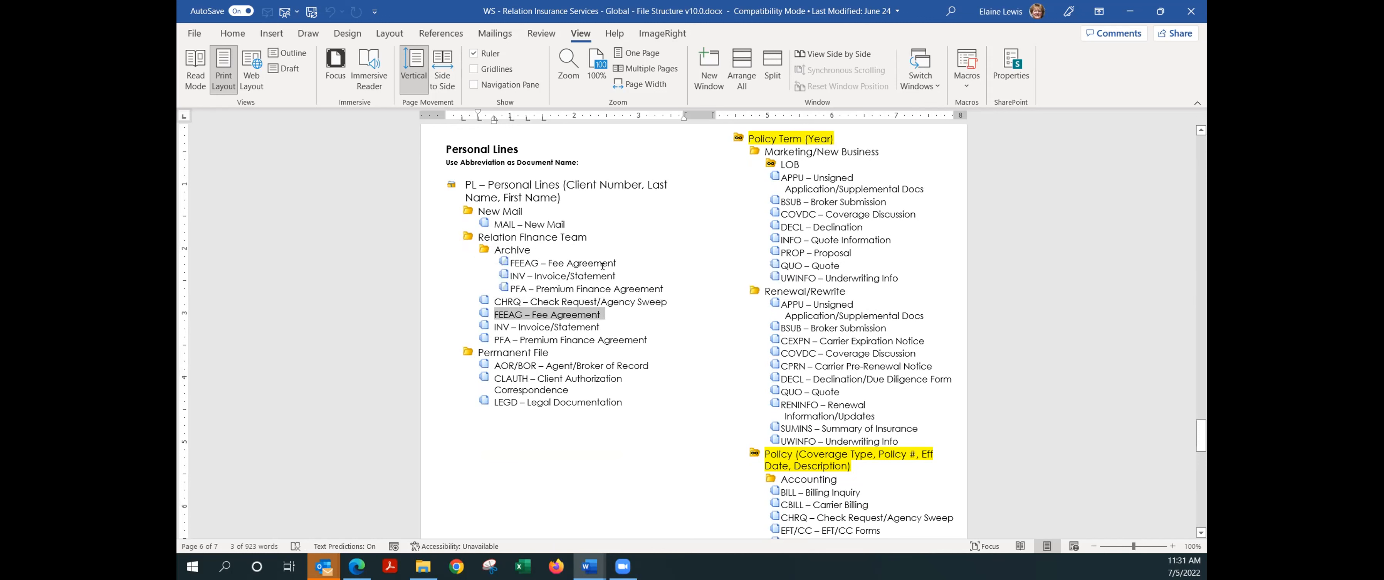
left_click_drag(621, 262, 478, 256)
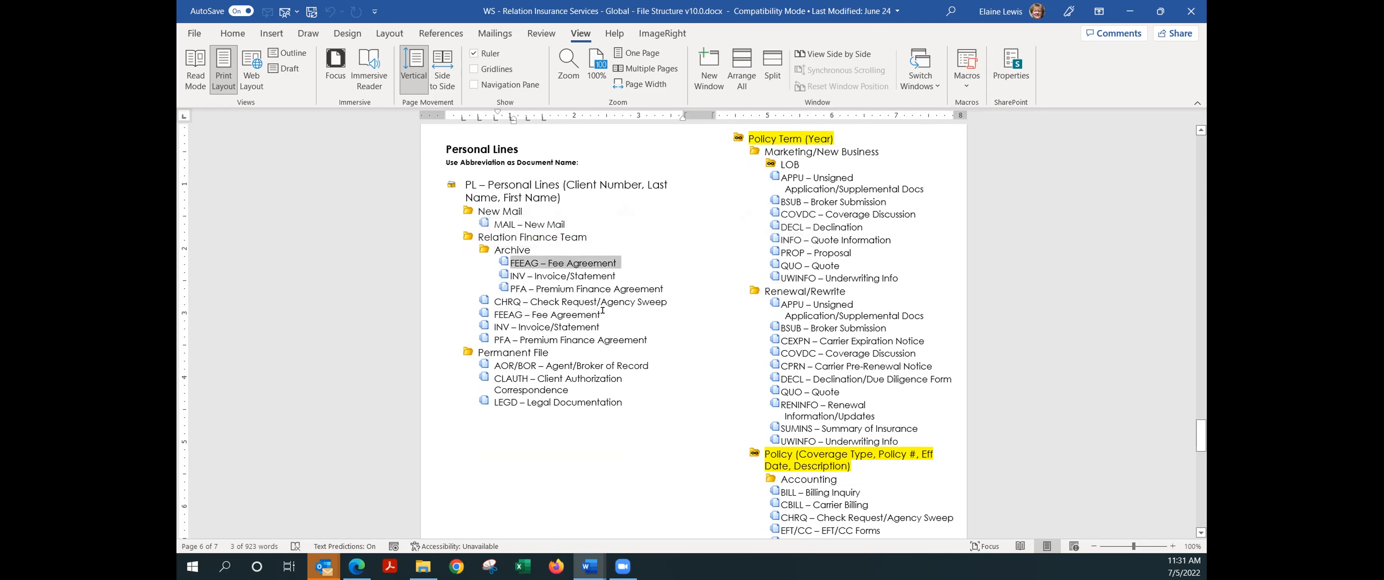
left_click_drag(604, 315, 494, 314)
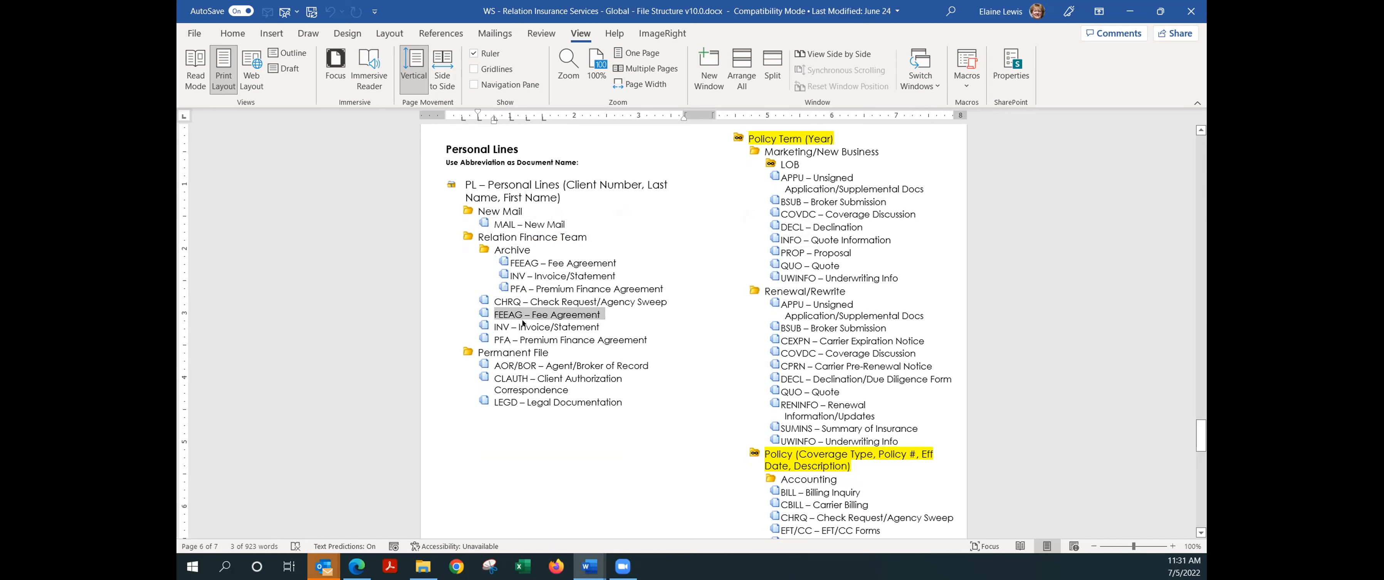
left_click_drag(616, 259, 511, 262)
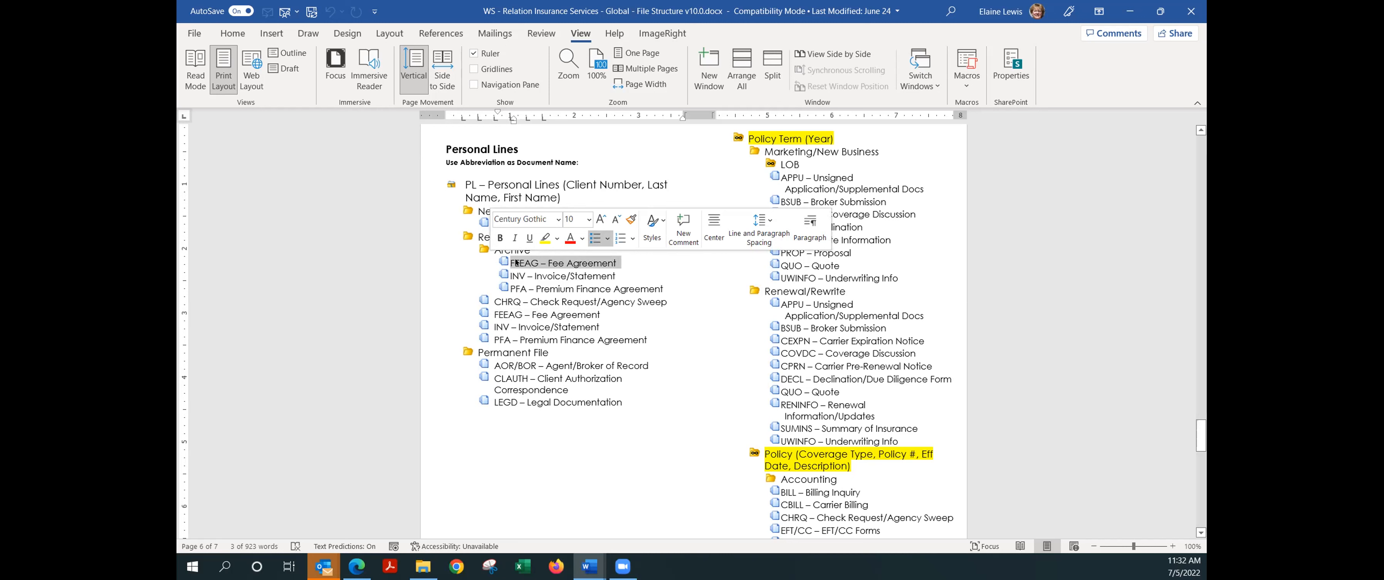
key("Down")
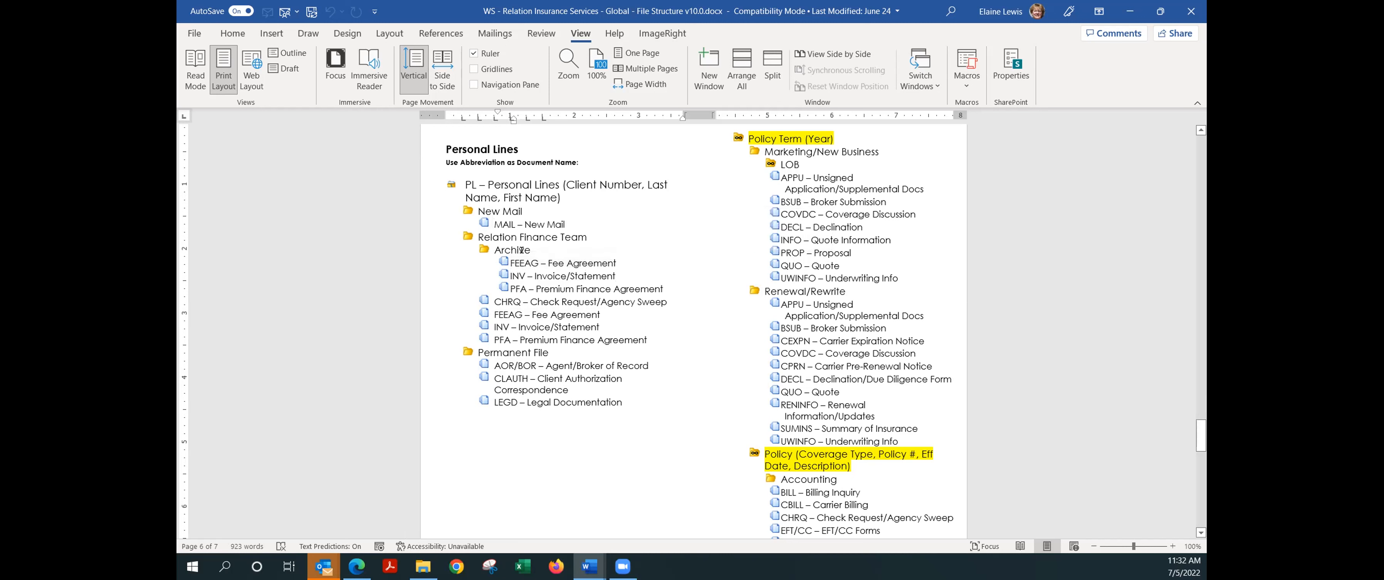
left_click_drag(600, 310, 513, 314)
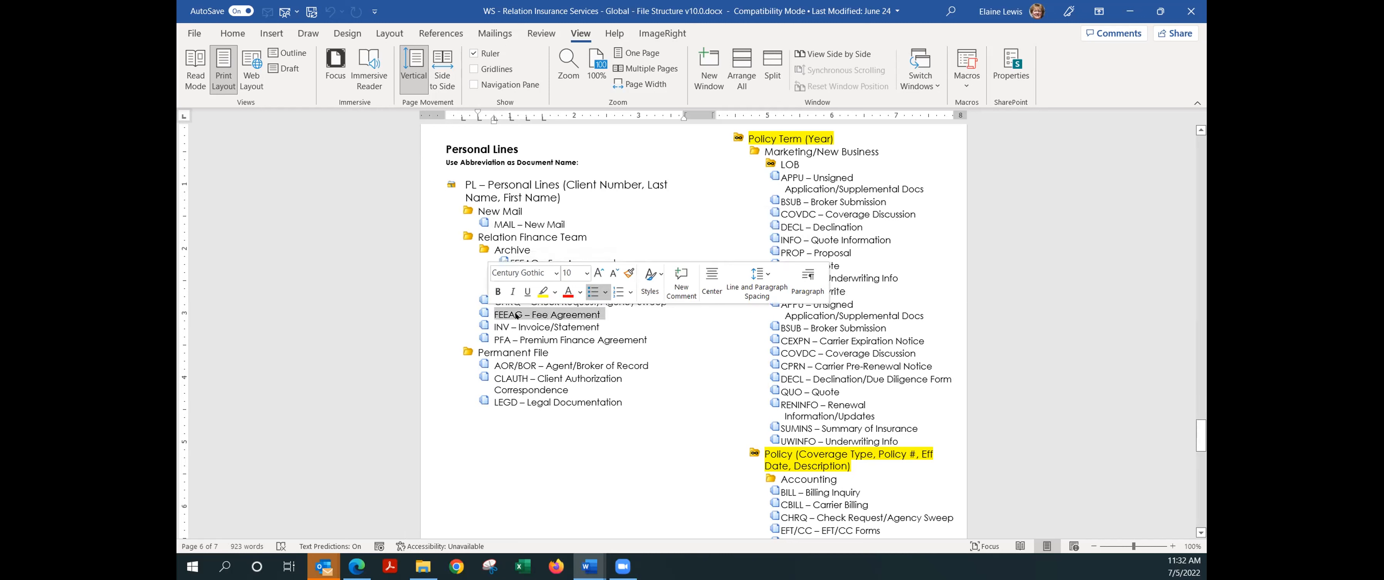
left_click_drag(478, 237, 613, 230)
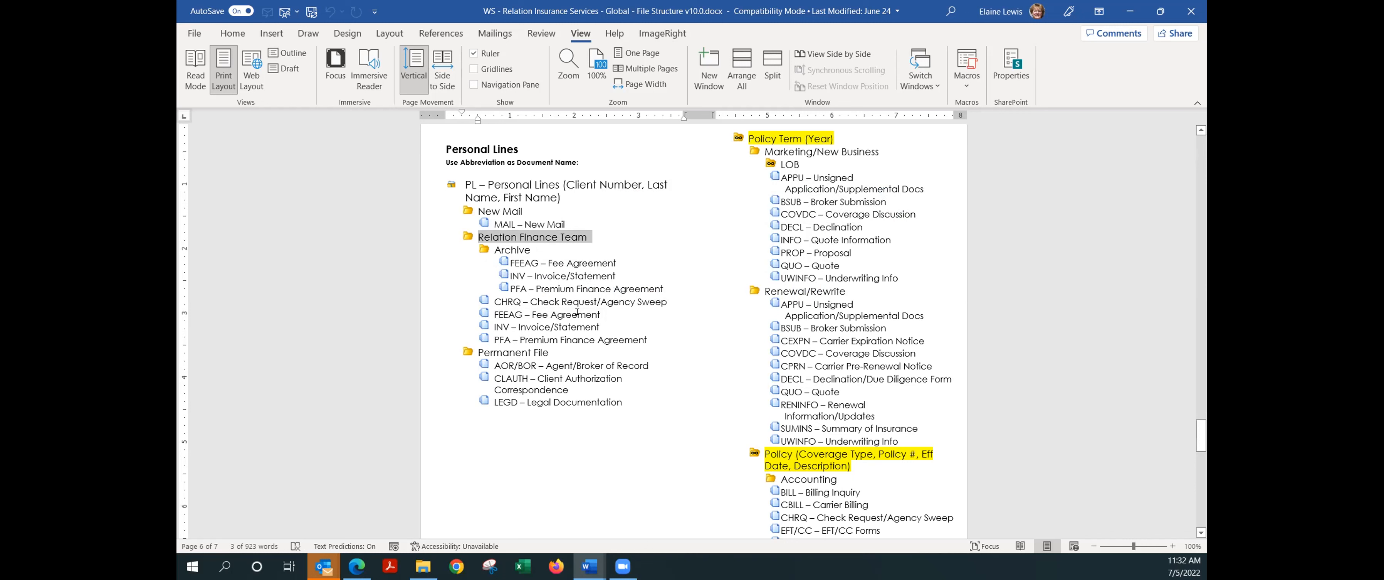
left_click_drag(604, 310, 481, 310)
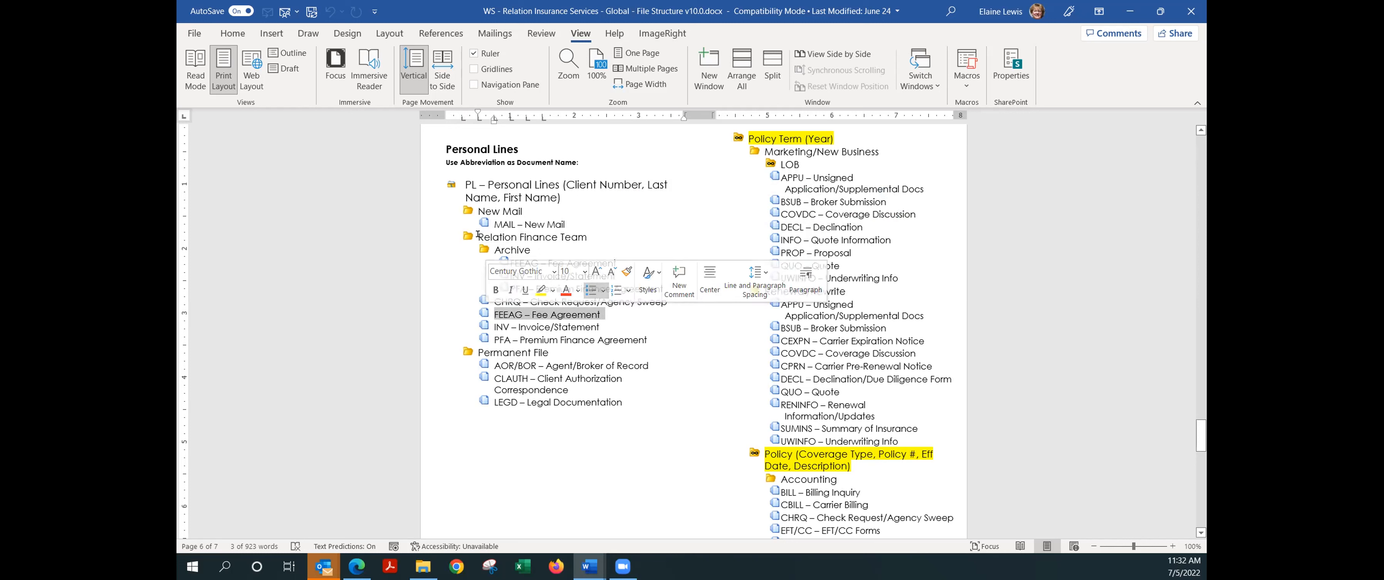
left_click_drag(592, 237, 479, 237)
left_click_drag(623, 261, 510, 262)
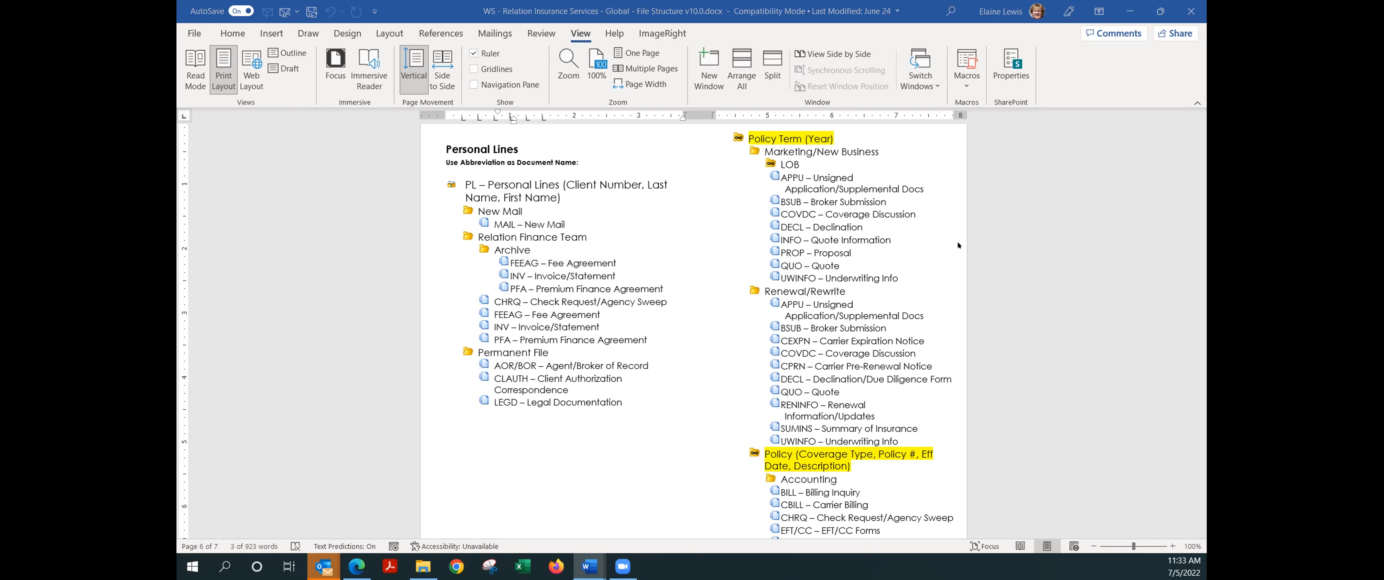
left_click(522, 334)
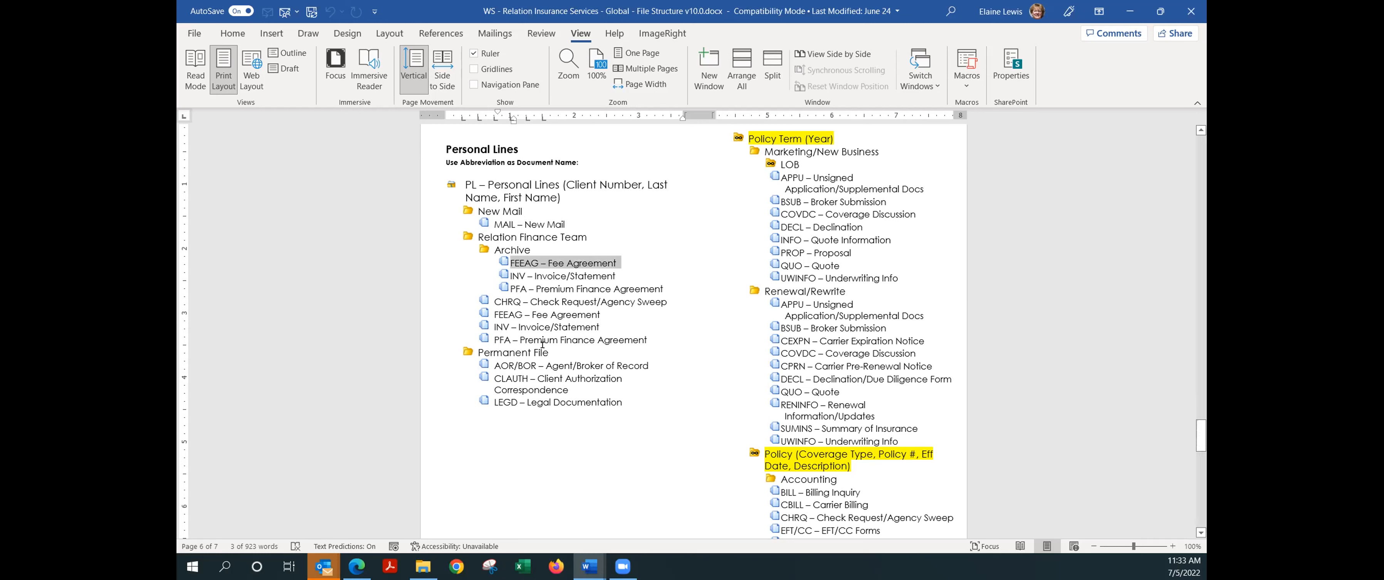
triple_click(557, 351)
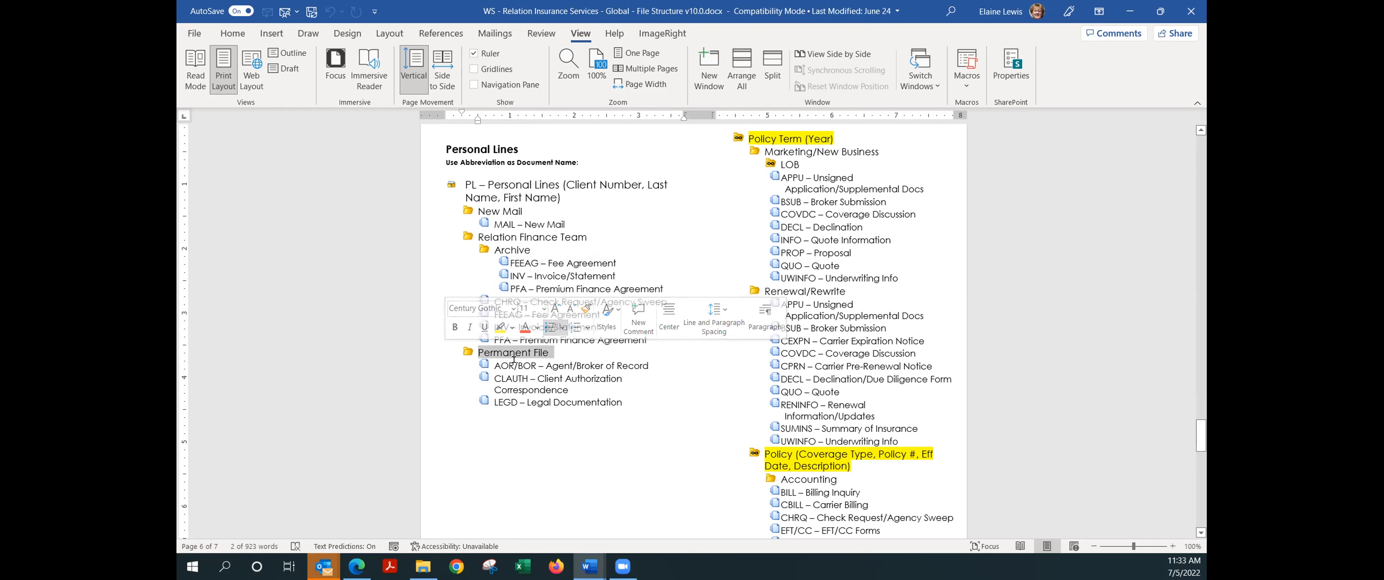
mouse_move(537, 366)
left_mouse_down()
mouse_move(486, 366)
mouse_move(533, 366)
left_mouse_up()
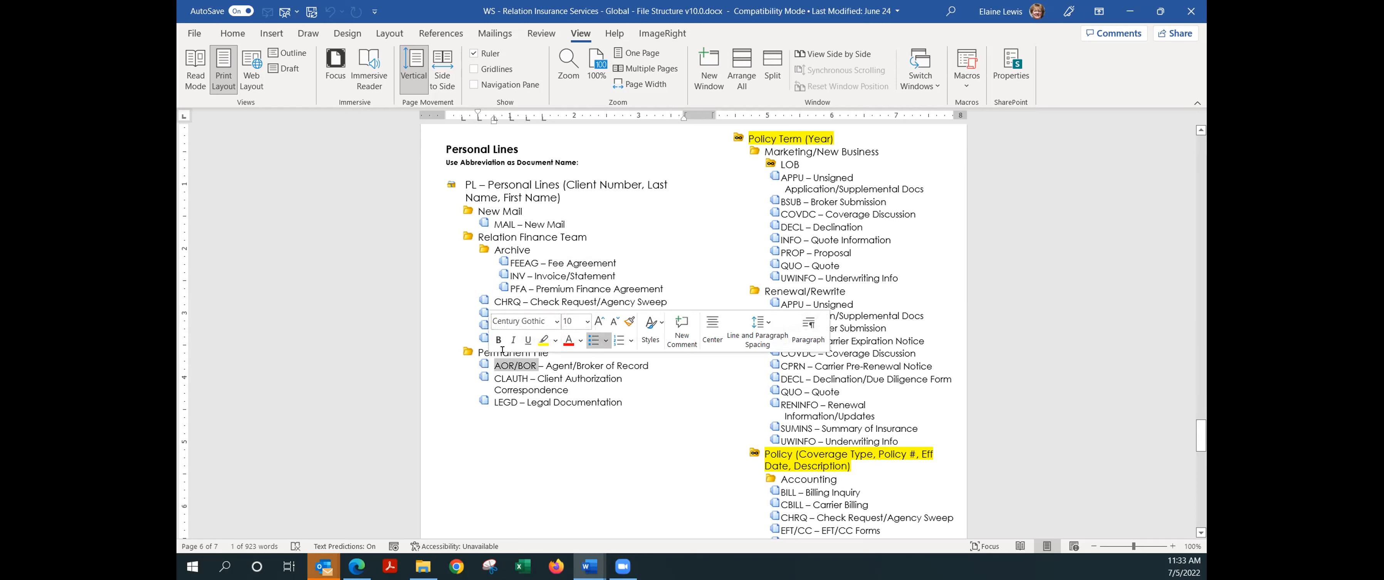
left_click_drag(554, 352, 478, 352)
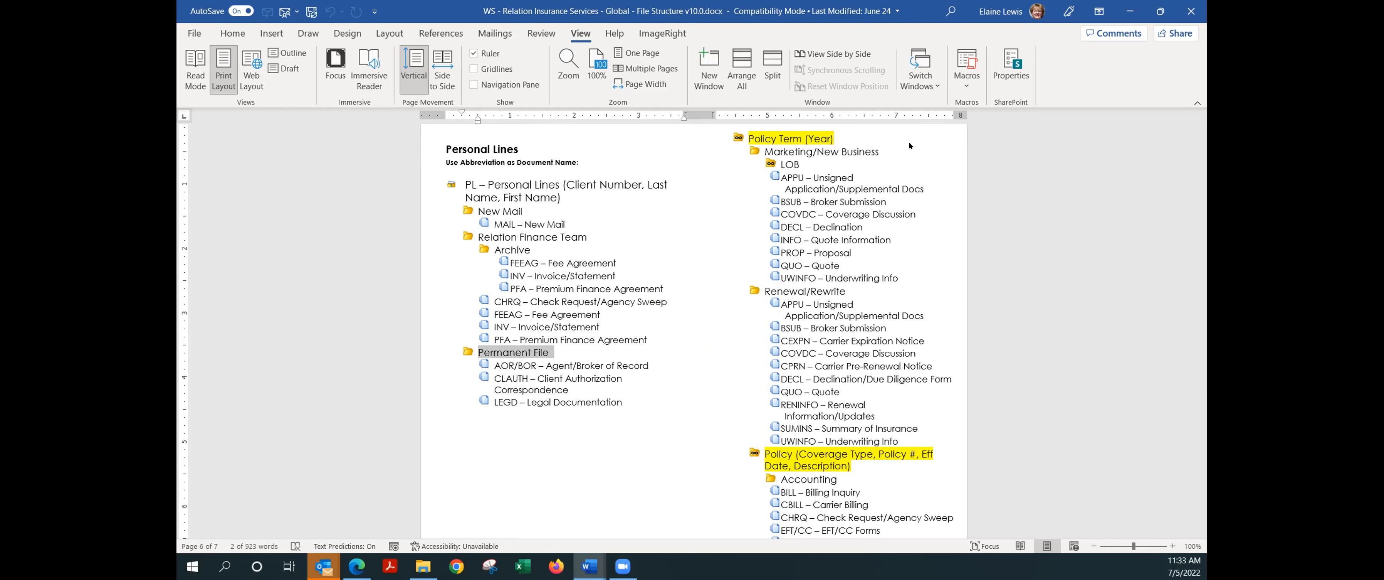
left_click(910, 316)
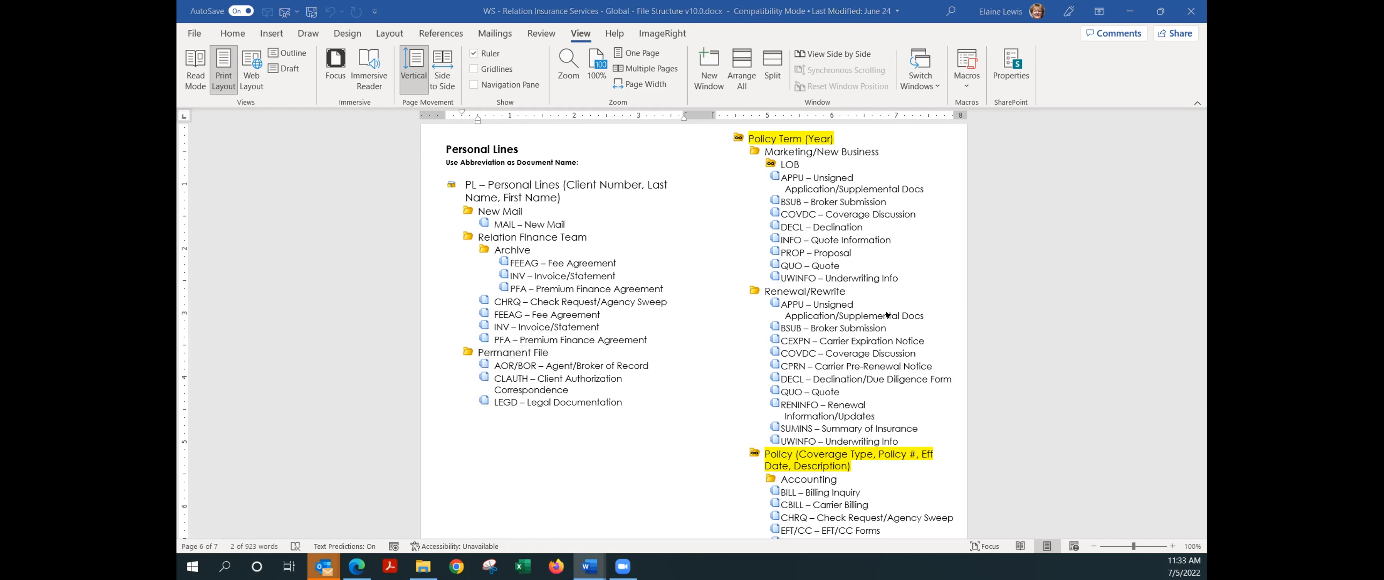
Scroll down to page 7 and highlight the POL – Policy entry.
scroll(887, 269, "down", 1)
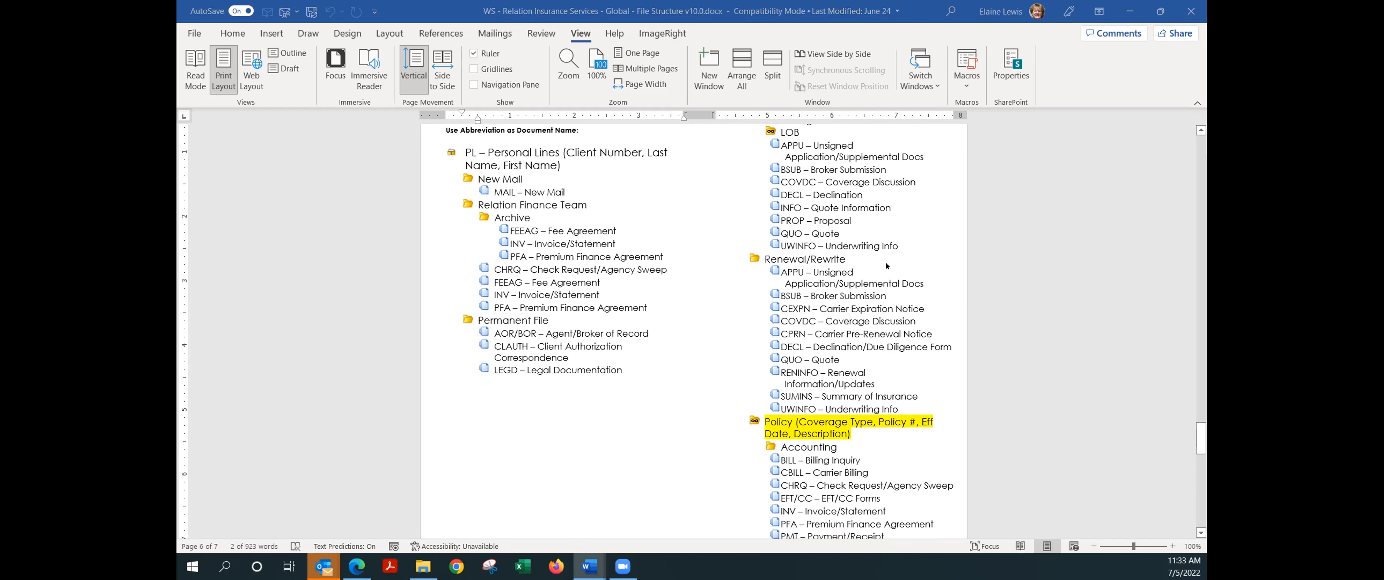
scroll(887, 265, "down", 5)
scroll(885, 279, "down", 10)
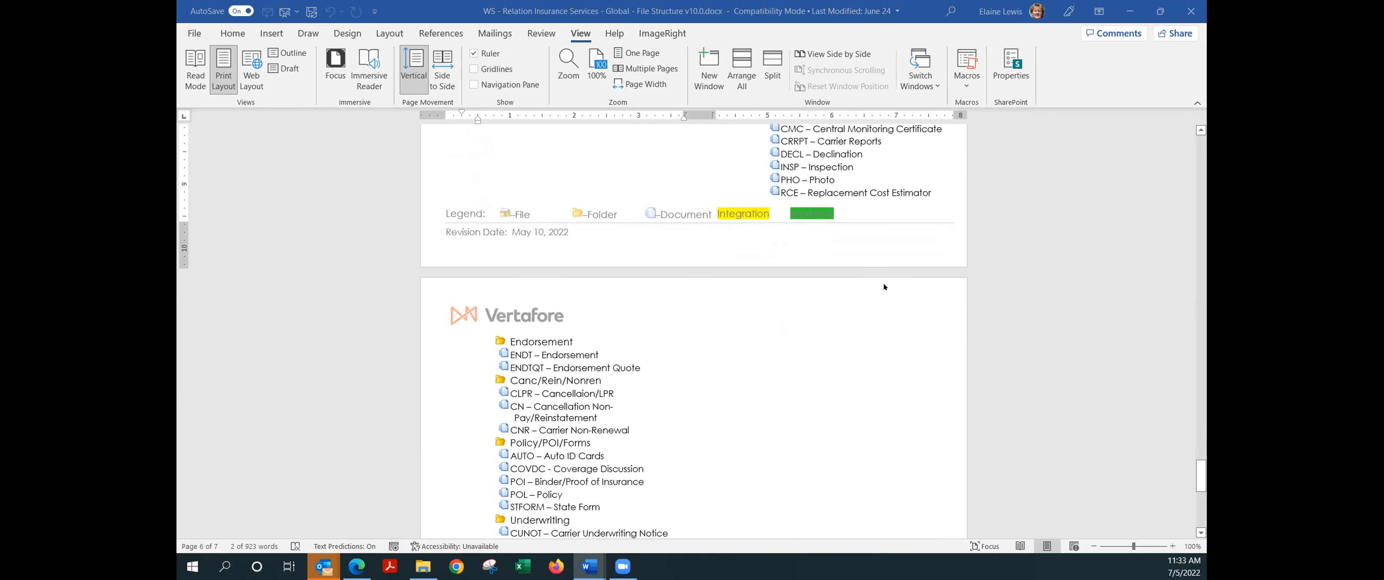
scroll(885, 286, "down", 1)
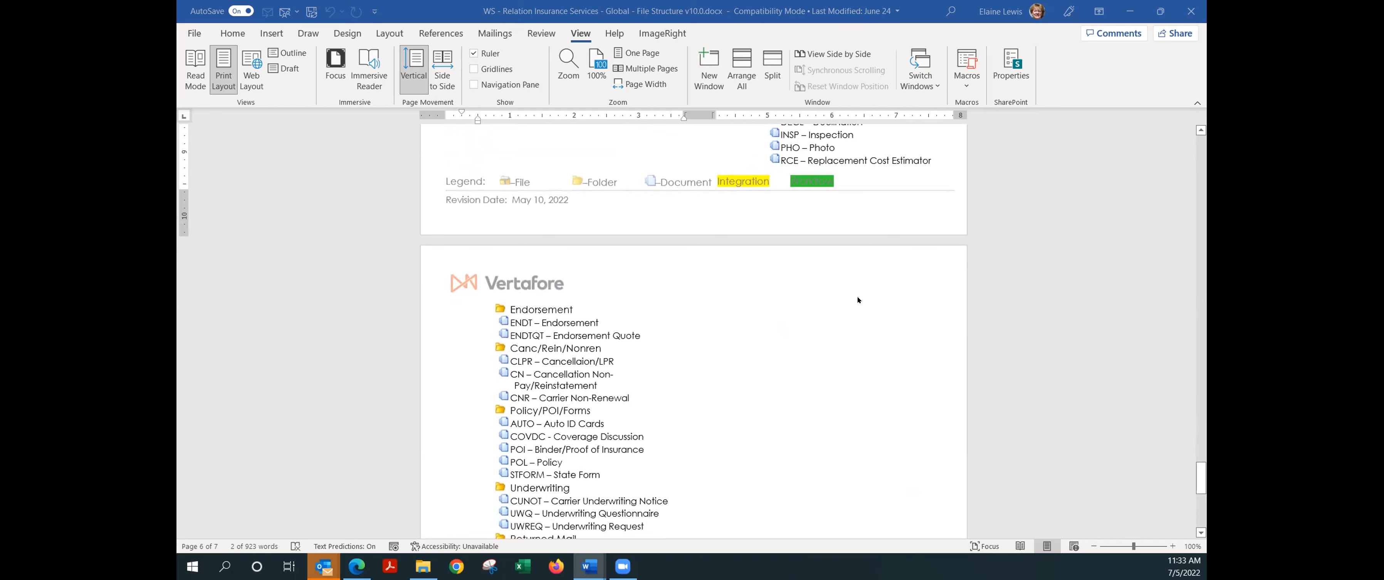
scroll(748, 348, "down", 1)
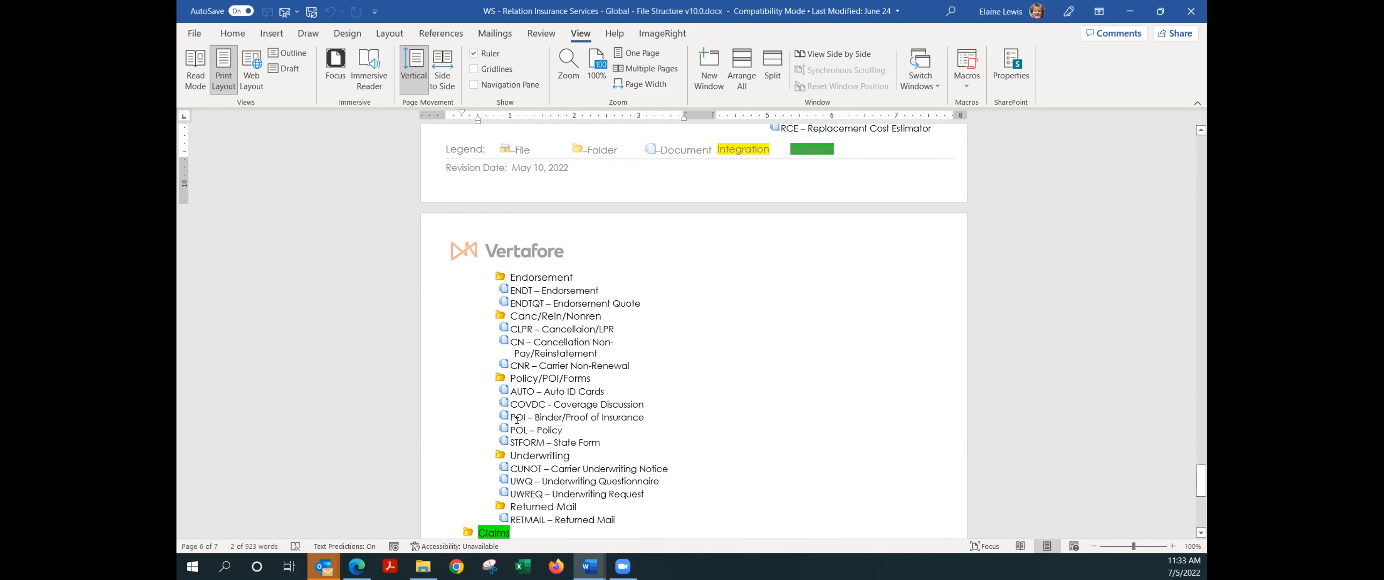
triple_click(559, 429)
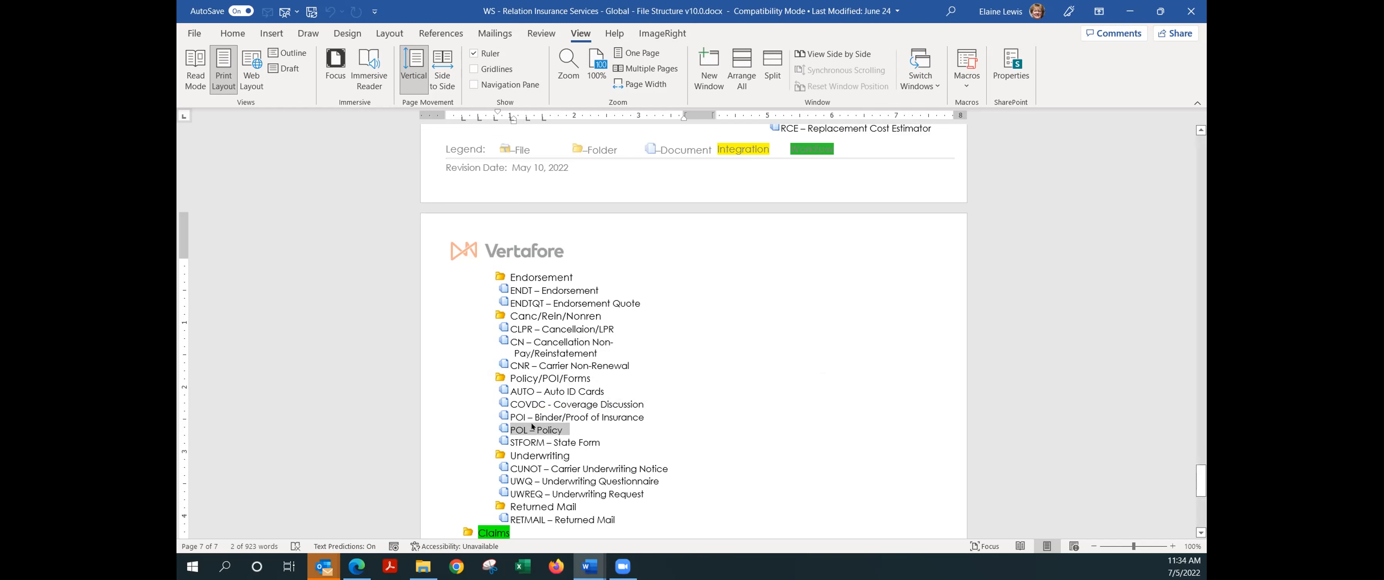
Highlight the Policy/POI/Forms folder line, then return up to the Policy heading on page 6.
left_click(601, 378)
left_click_drag(600, 378, 488, 375)
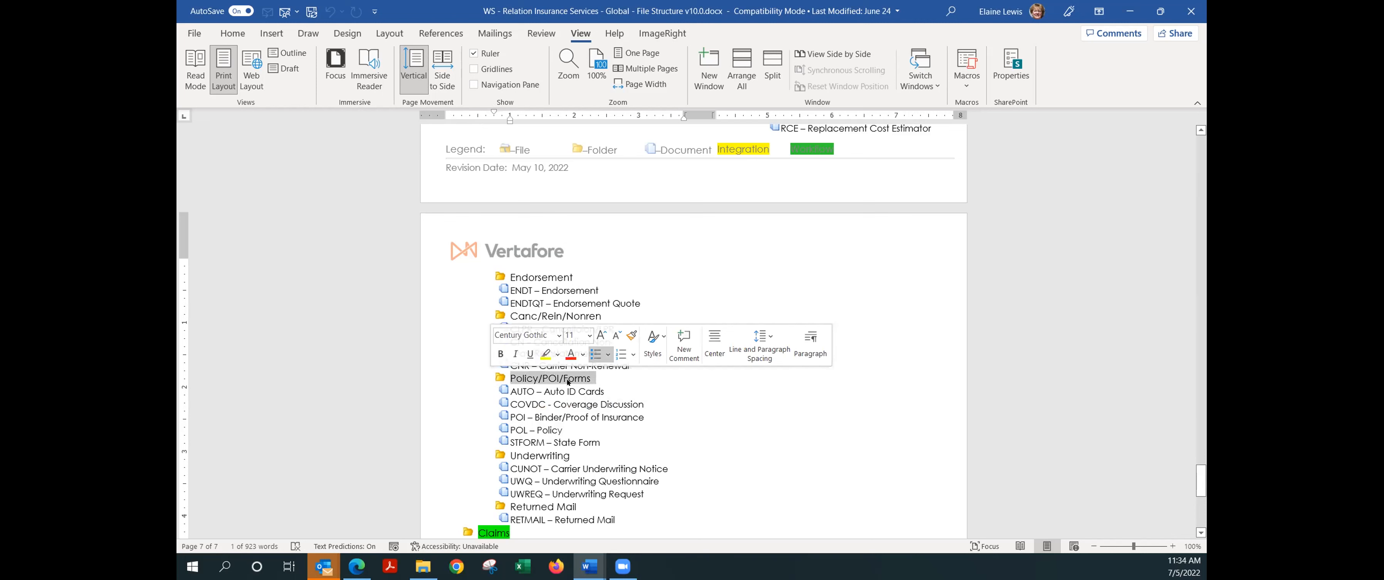
scroll(628, 382, "up", 7)
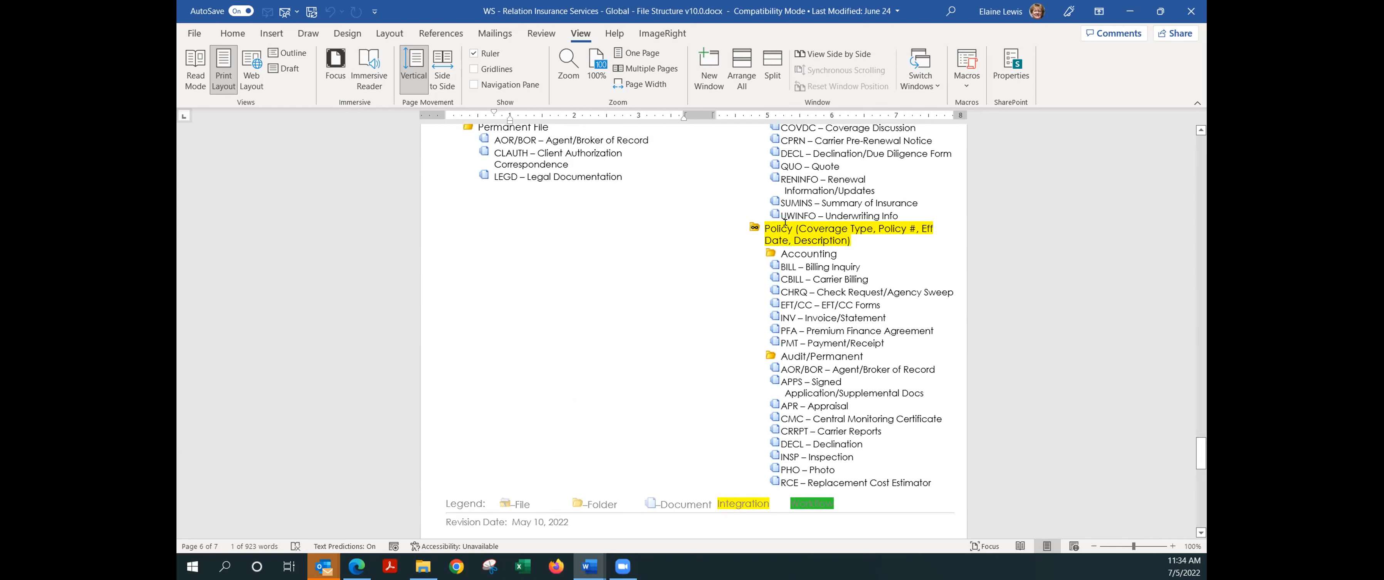
left_click_drag(856, 230, 745, 228)
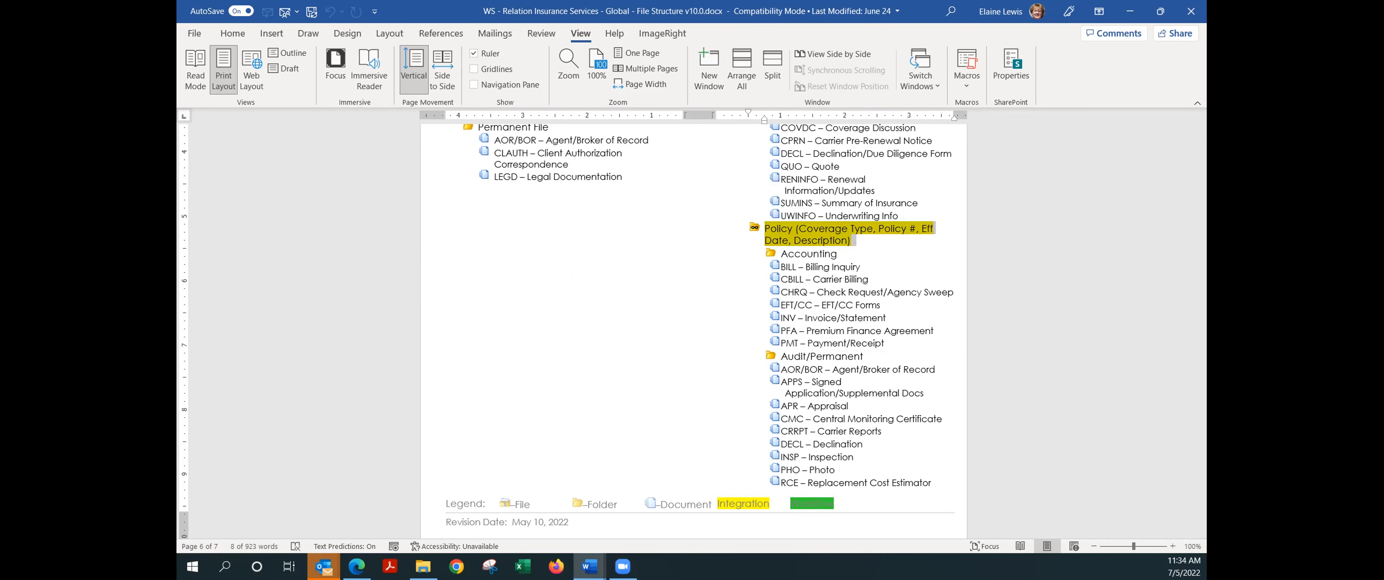
left_click(636, 150)
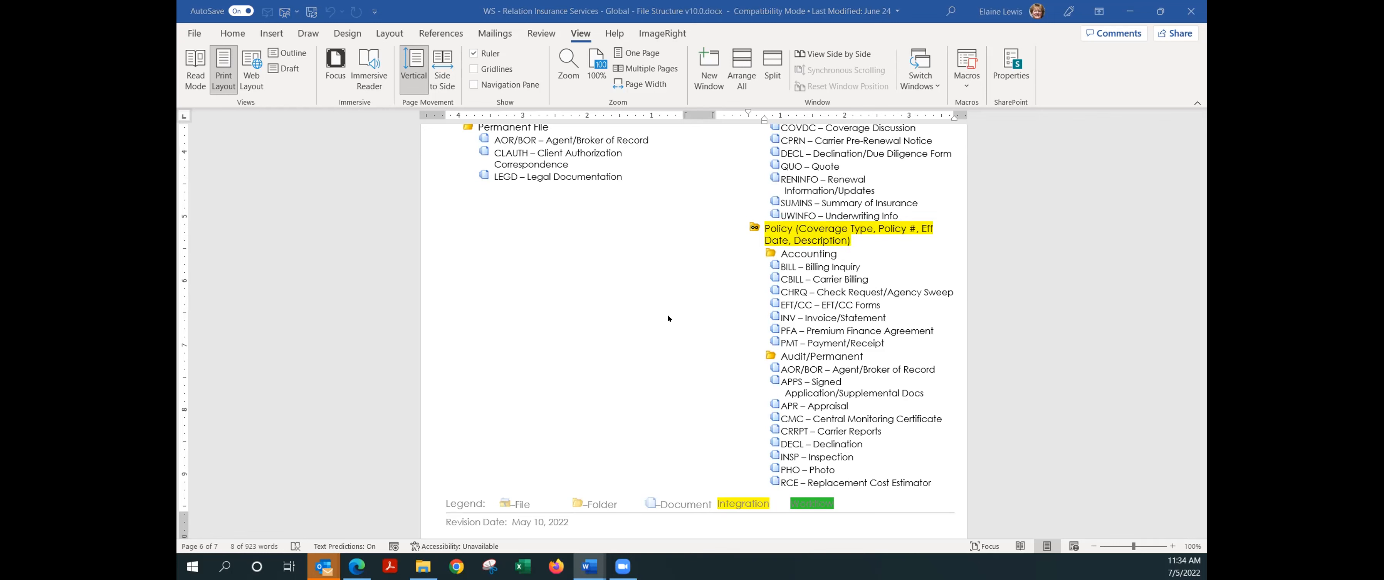
scroll(672, 319, "down", 7)
scroll(650, 430, "down", 3)
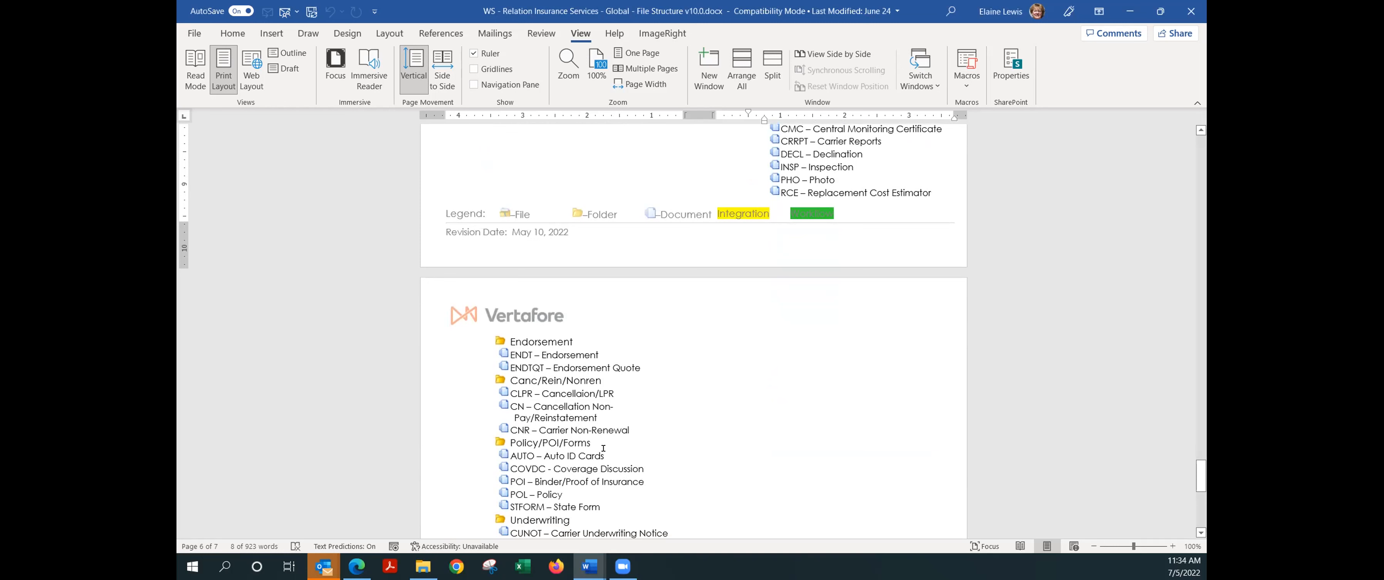
left_click_drag(606, 456, 463, 455)
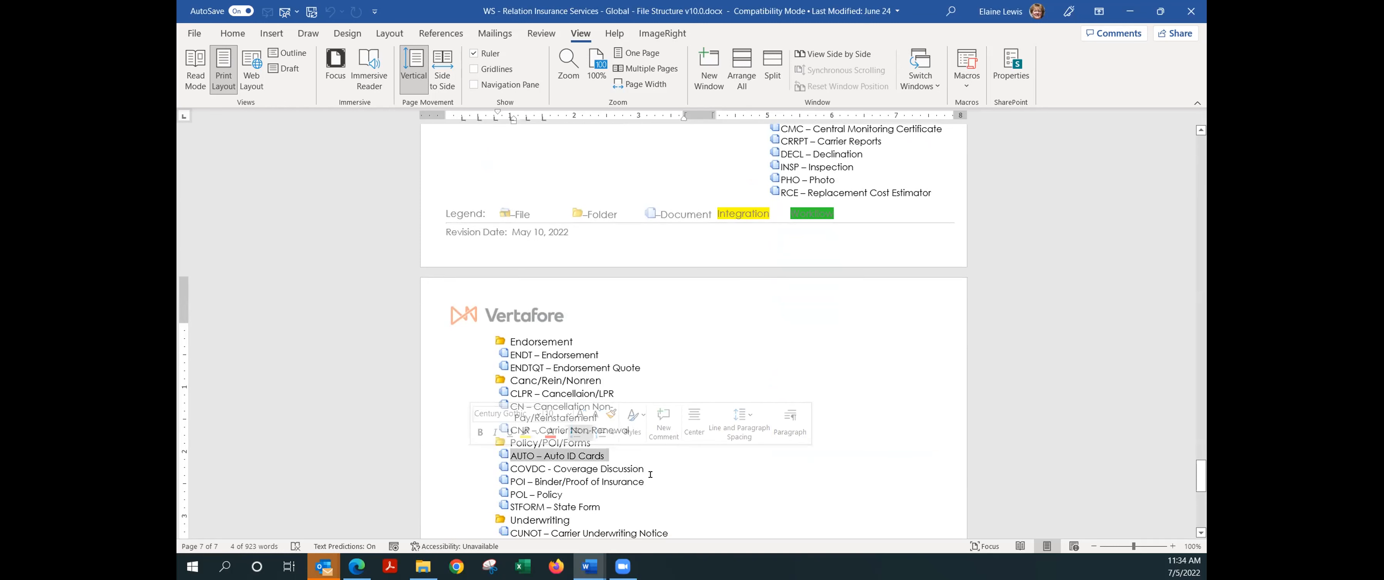
scroll(661, 477, "down", 2)
scroll(664, 478, "down", 1)
left_click_drag(680, 441, 483, 436)
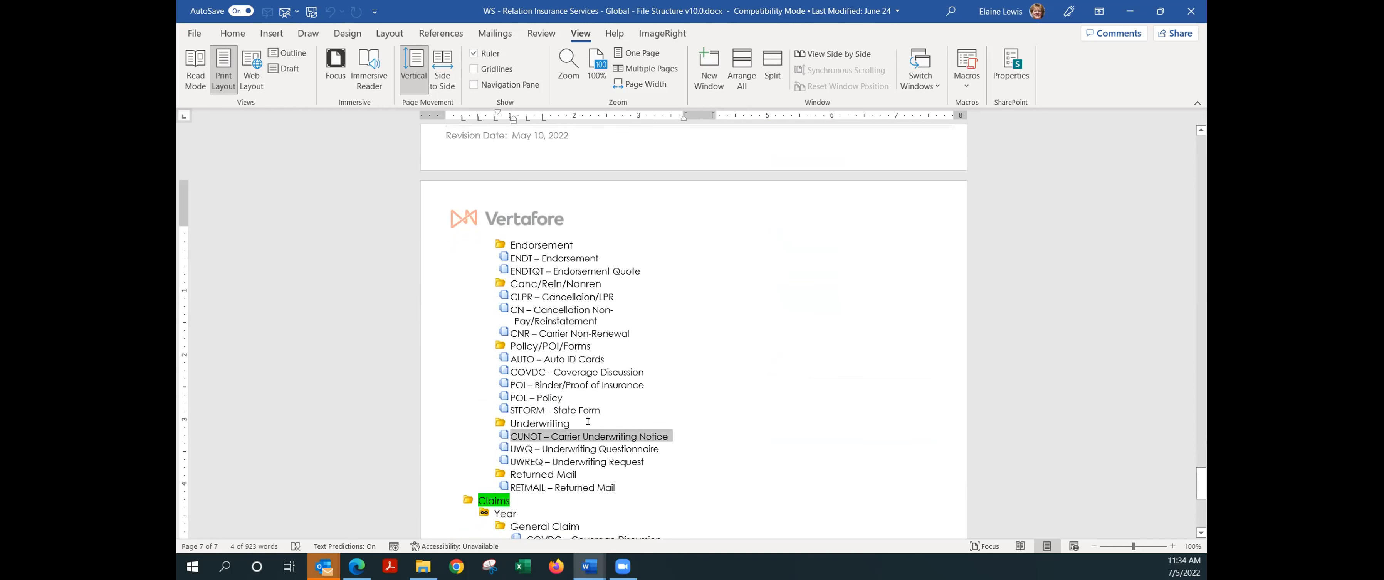
scroll(588, 420, "down", 2)
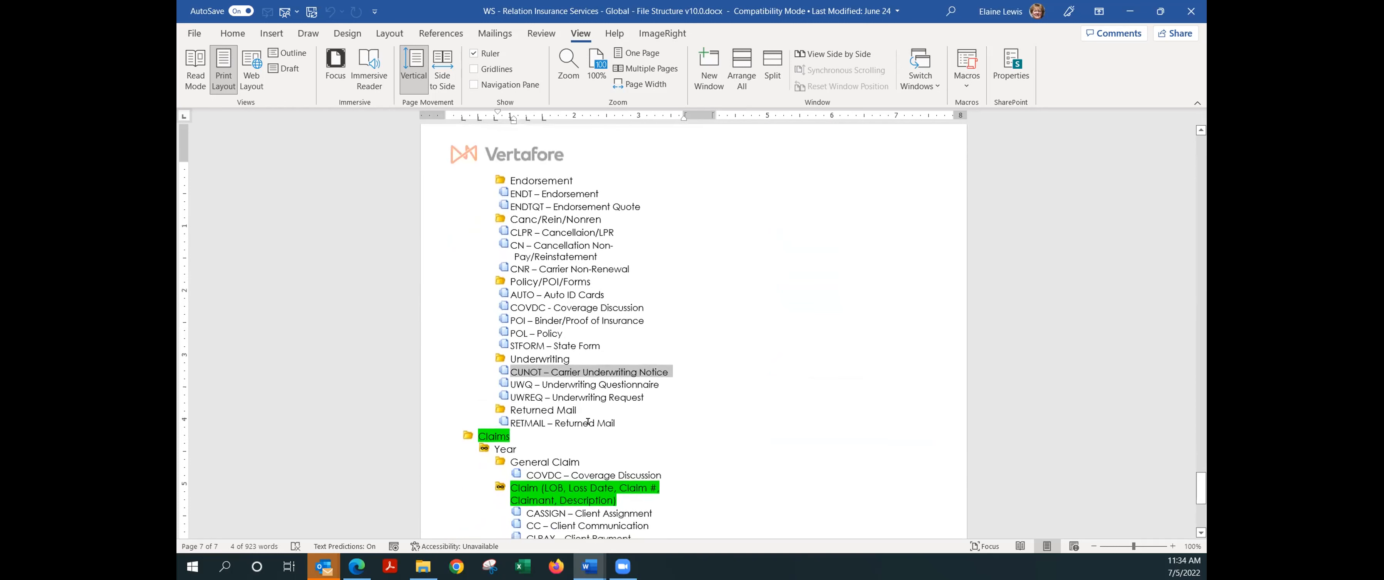
scroll(617, 411, "down", 3)
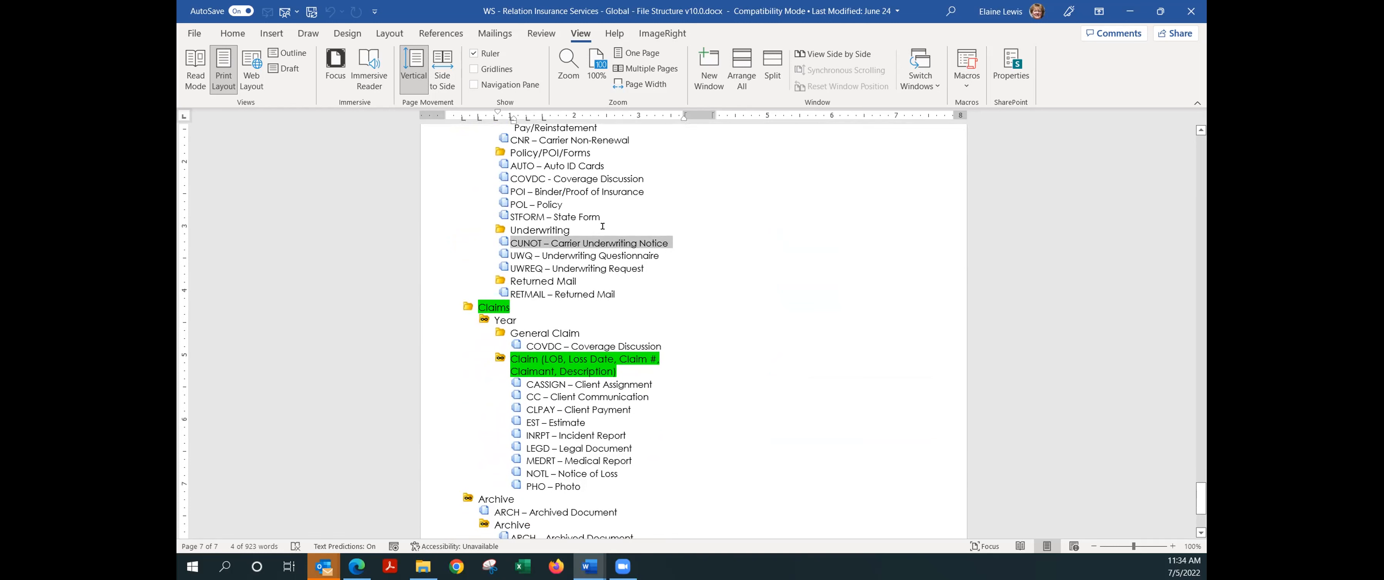
scroll(602, 226, "up", 9)
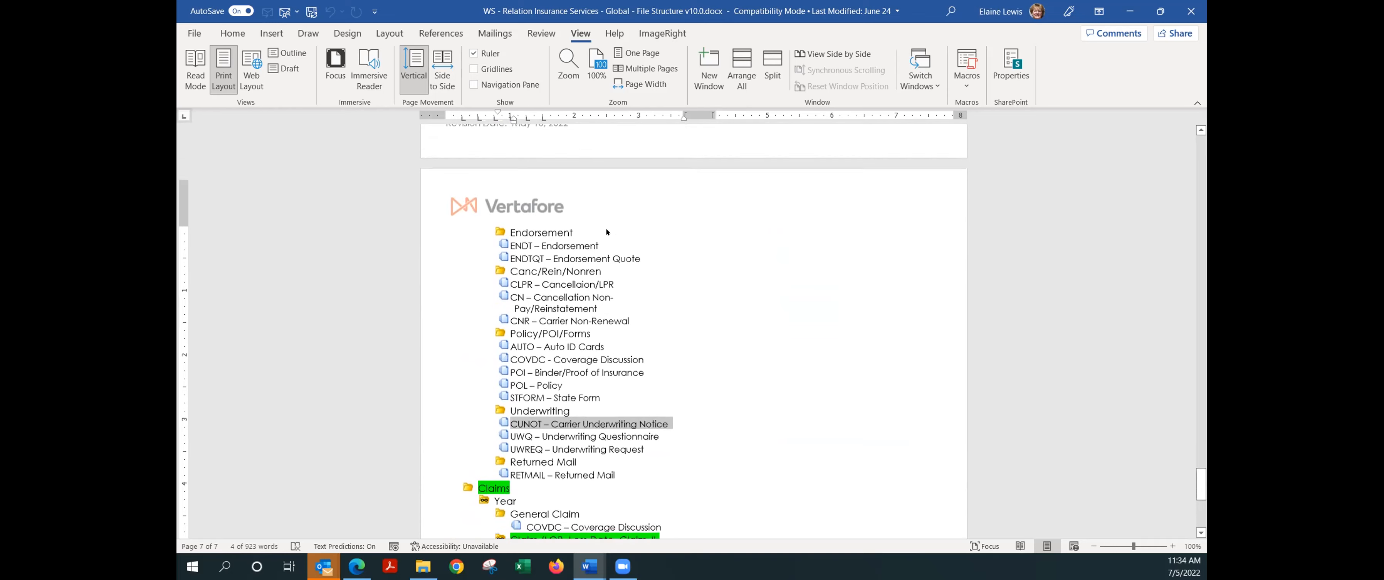
scroll(594, 235, "up", 10)
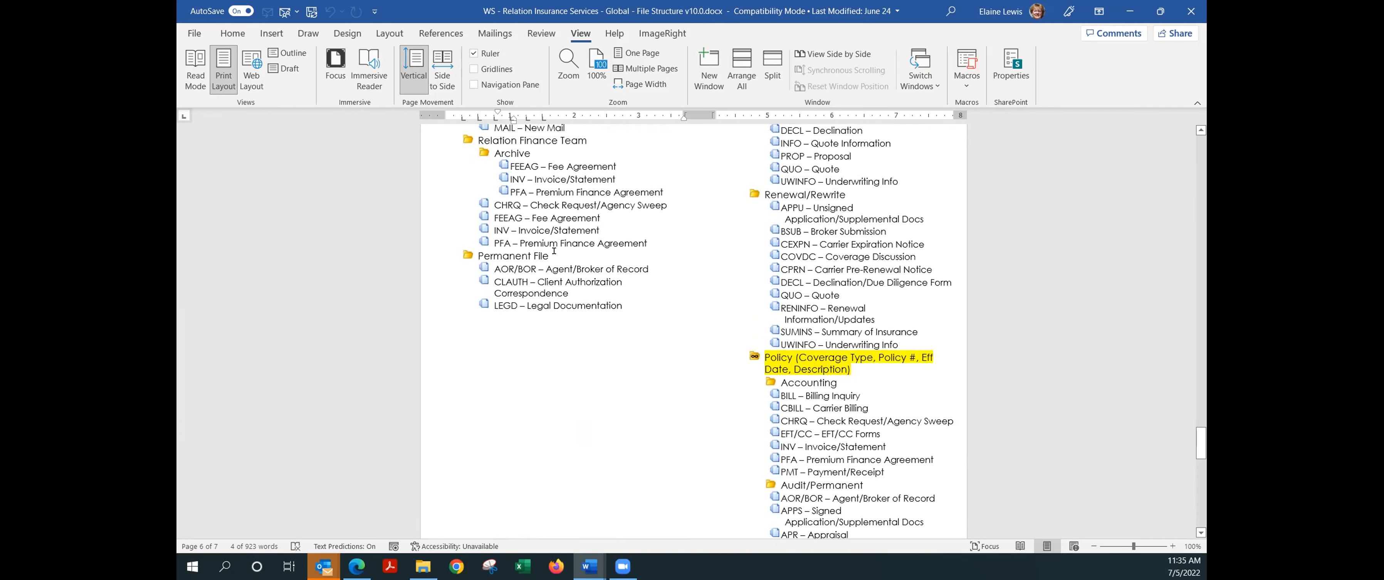
triple_click(552, 255)
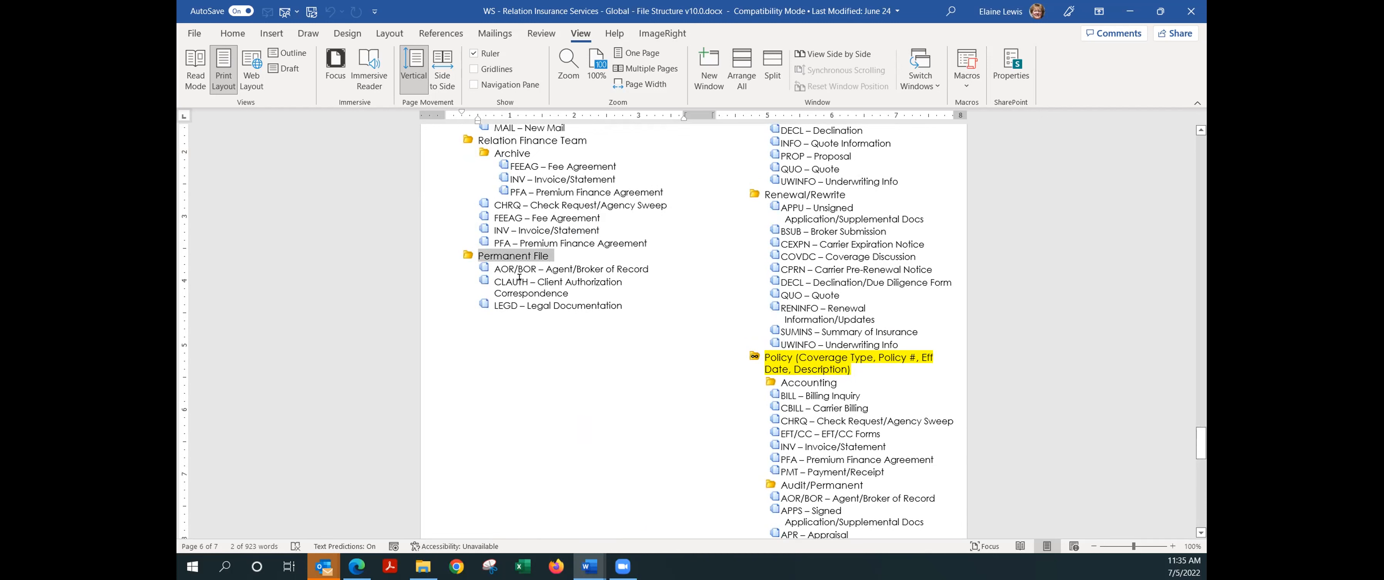
scroll(794, 342, "up", 1)
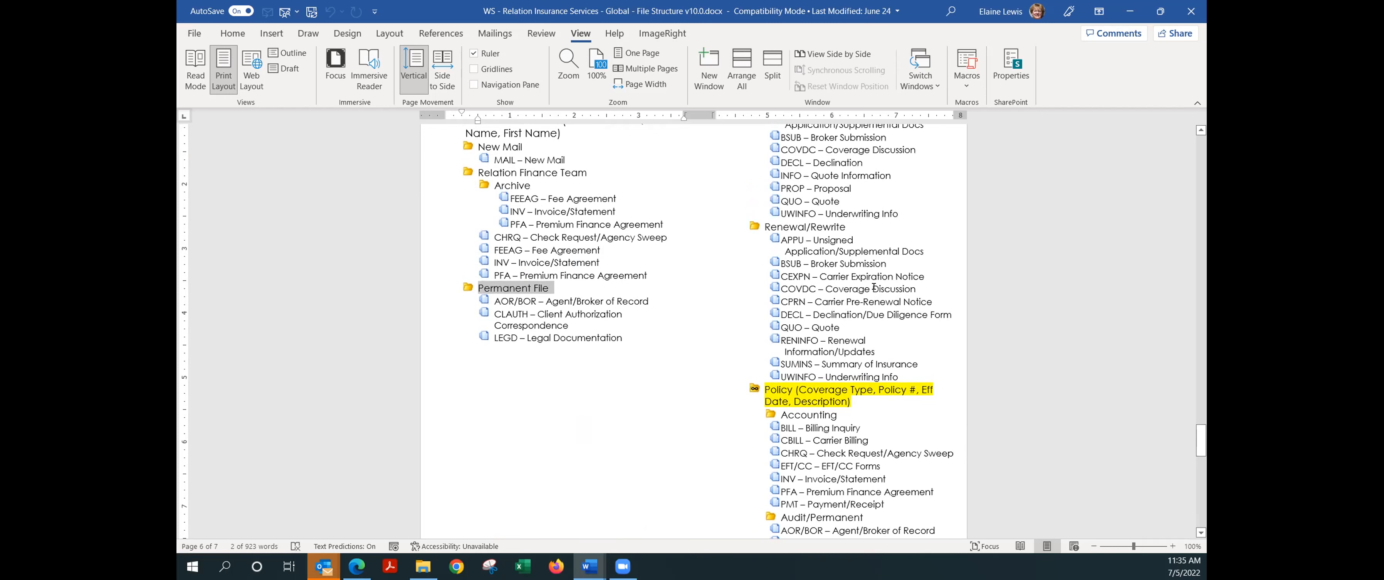
scroll(874, 289, "up", 1)
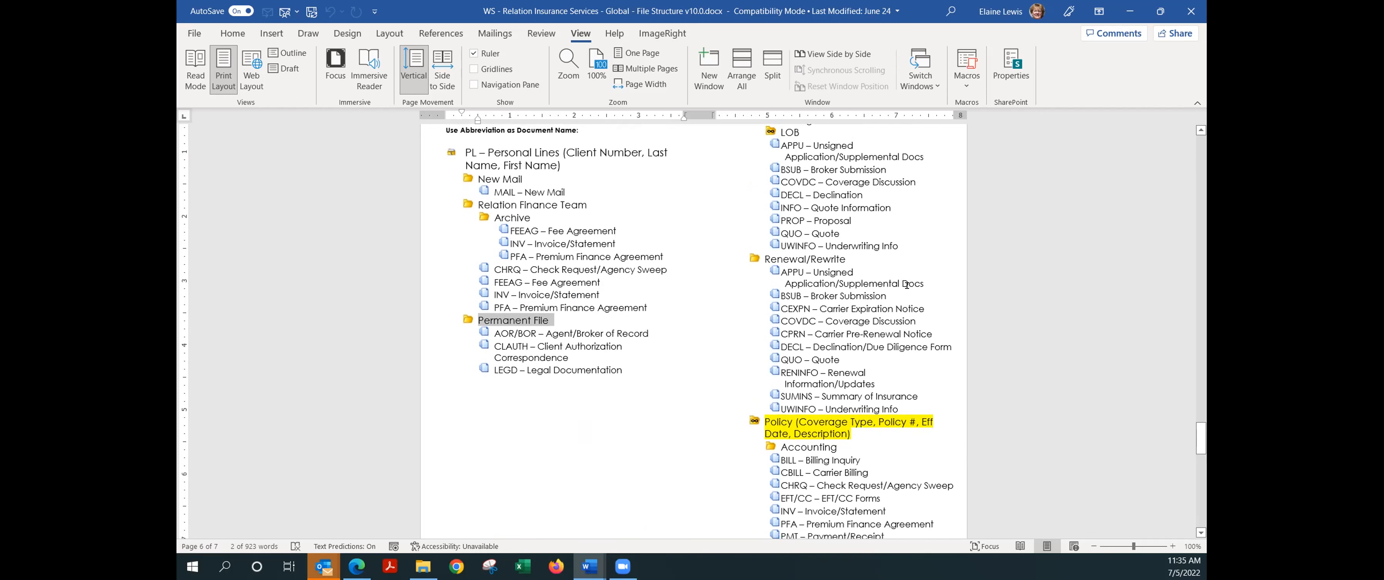
scroll(890, 284, "up", 1)
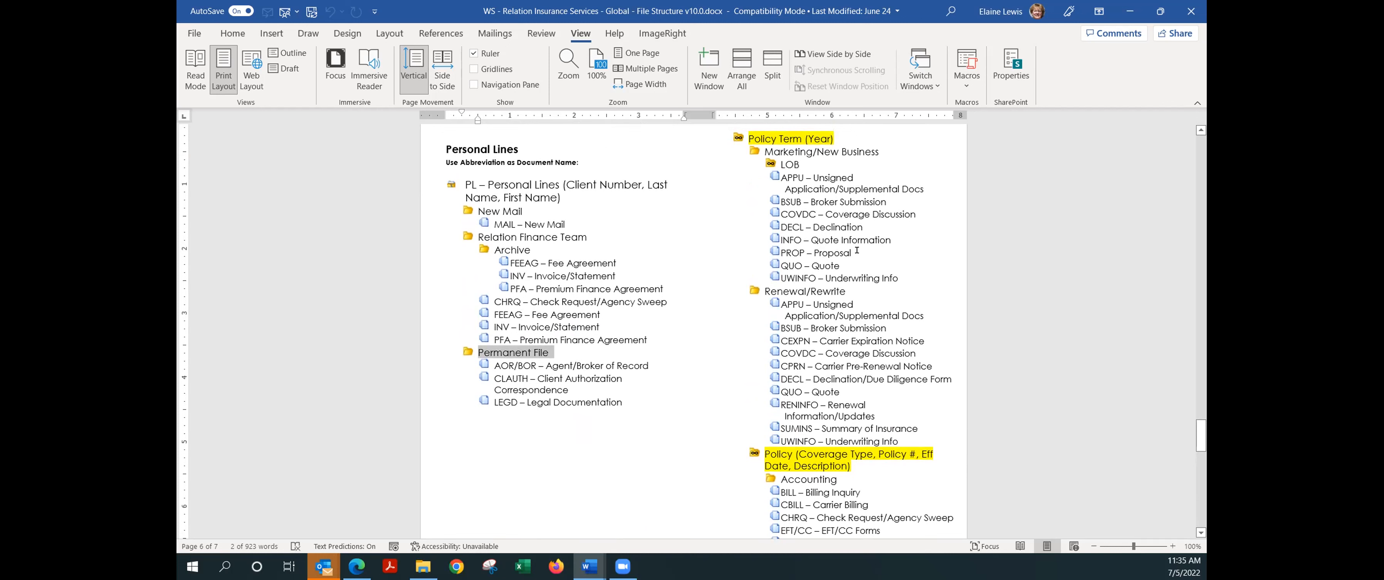
left_click_drag(857, 263, 742, 257)
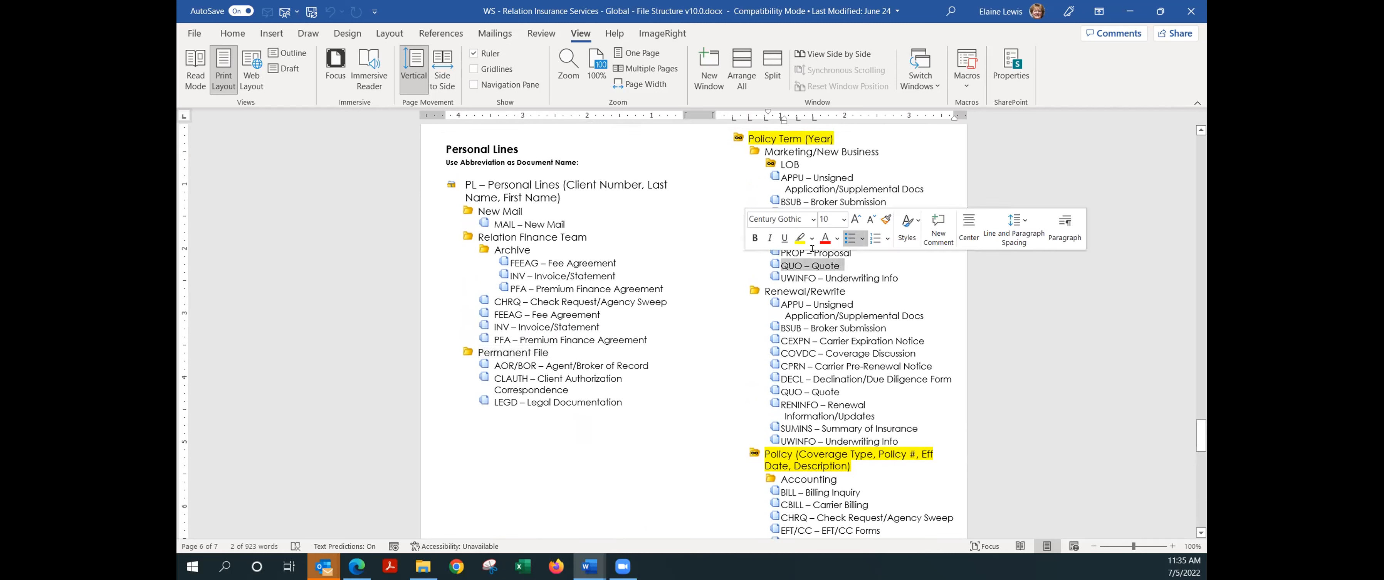
left_click_drag(845, 391, 753, 391)
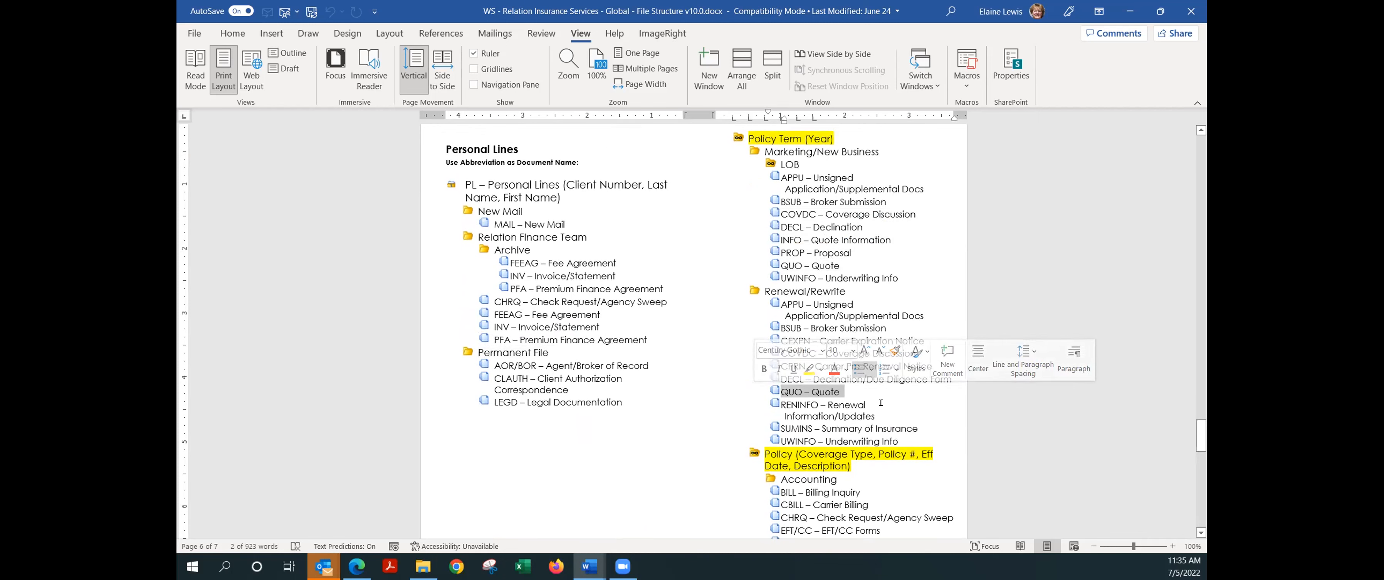
scroll(881, 402, "down", 8)
scroll(880, 401, "down", 5)
left_click_drag(642, 431, 612, 432)
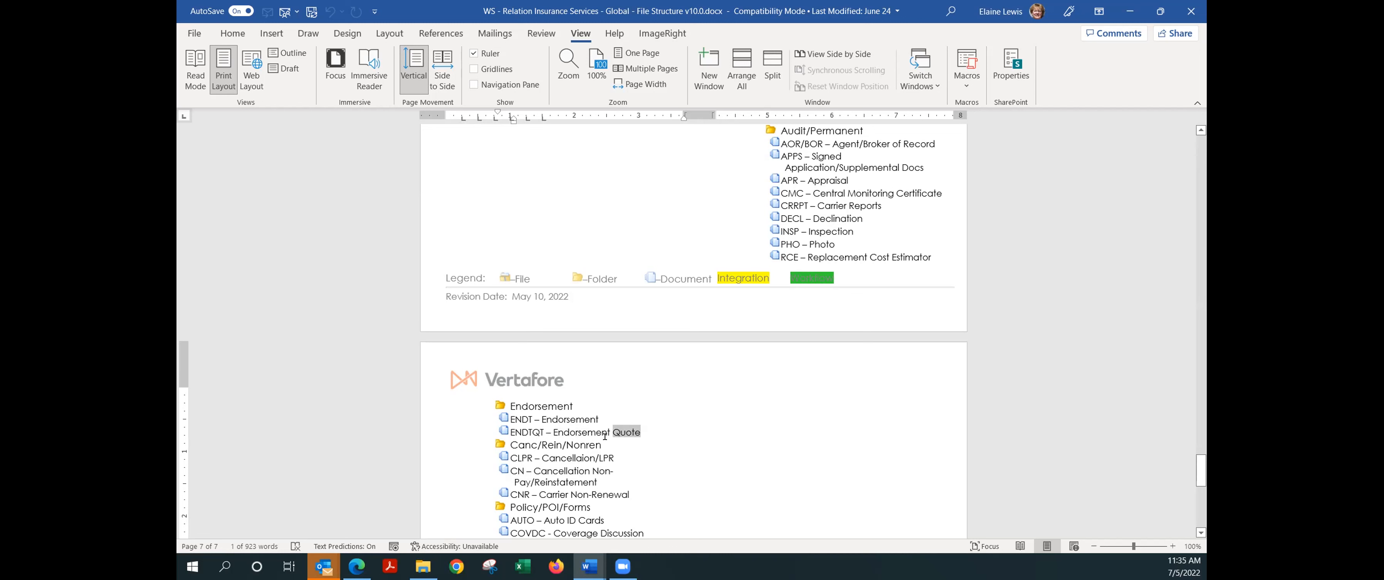
left_click_drag(642, 430, 498, 431)
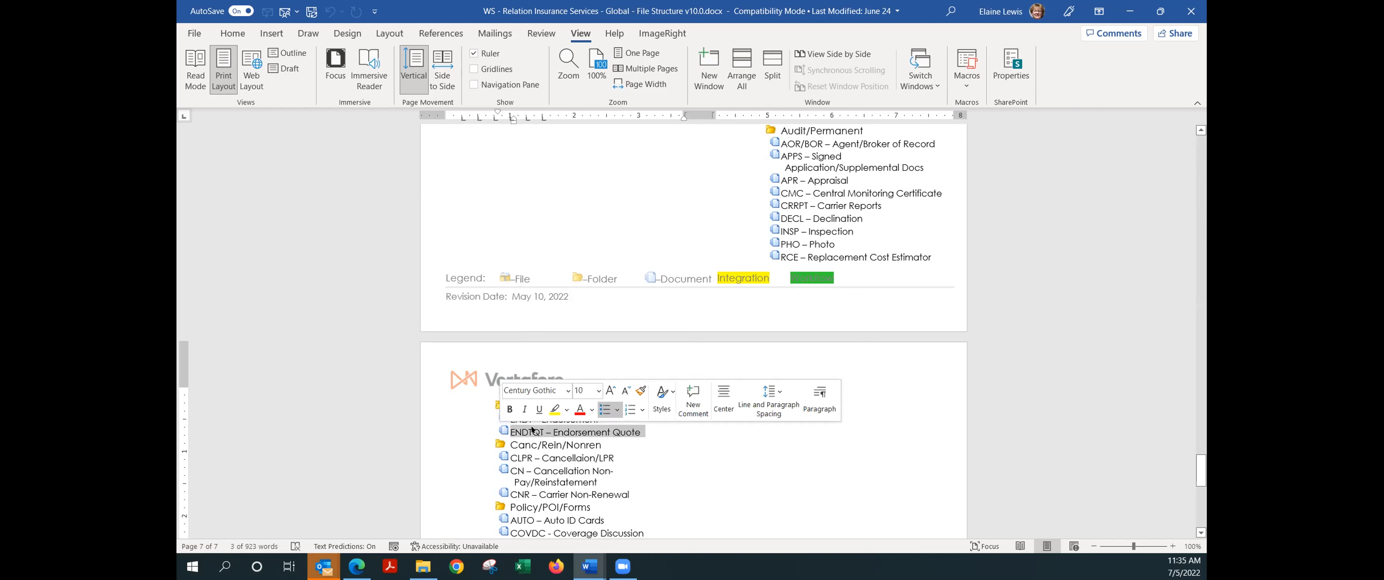
scroll(822, 207, "up", 3)
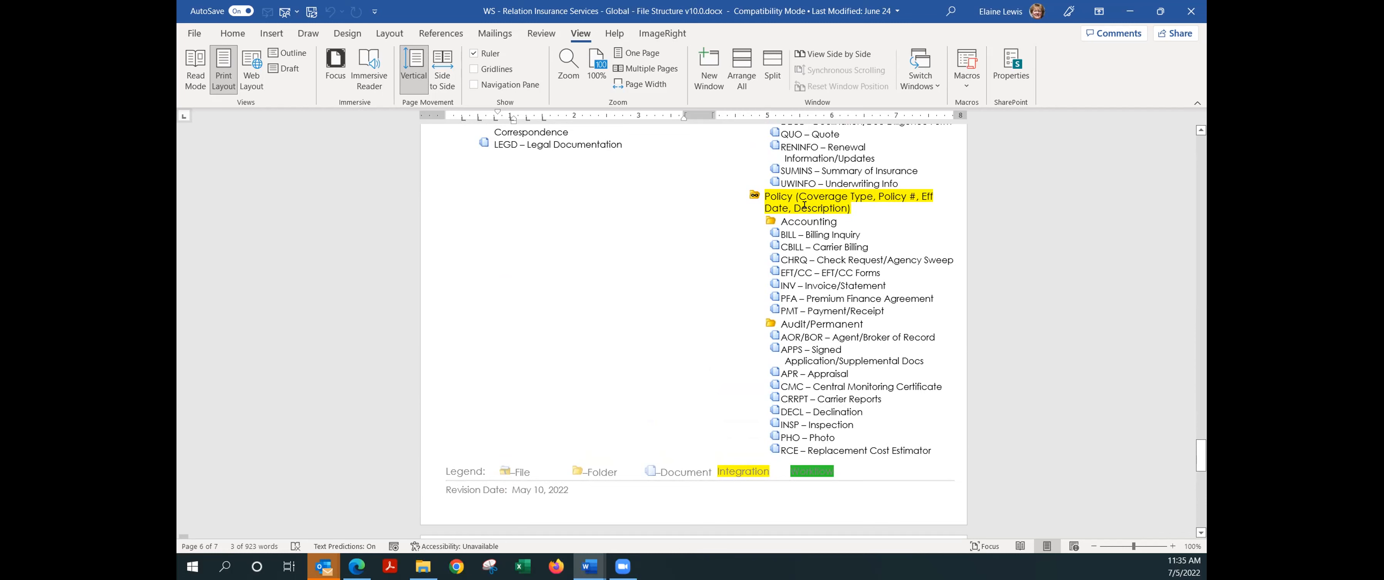
scroll(791, 291, "down", 5)
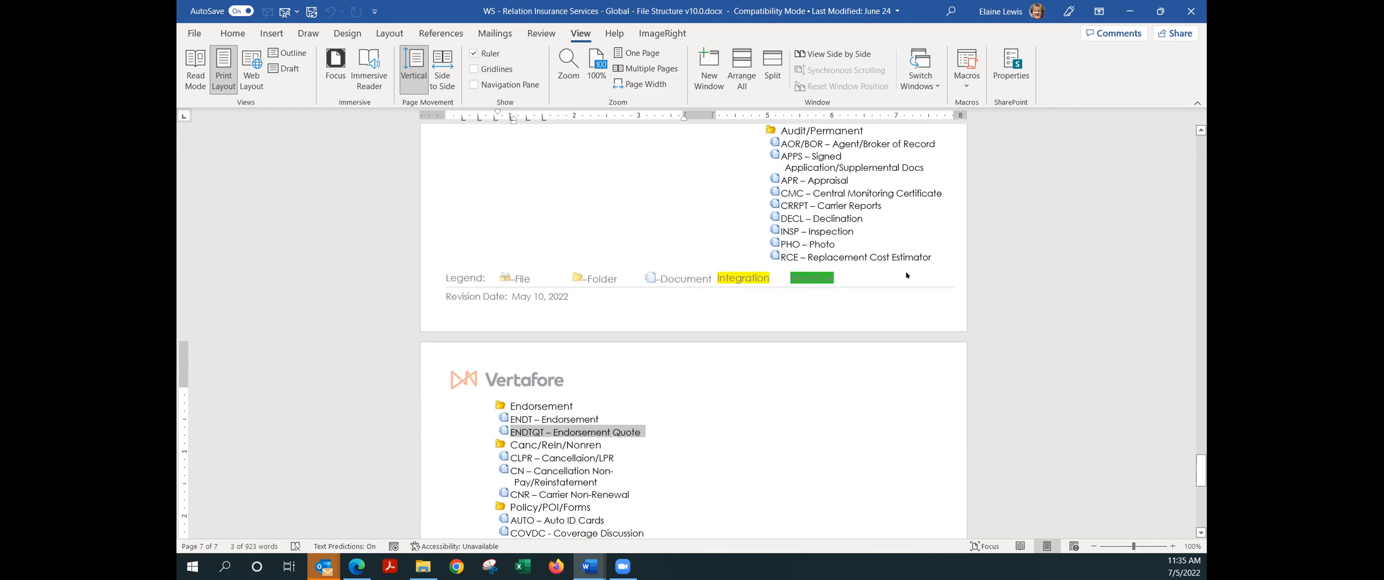
scroll(889, 279, "up", 10)
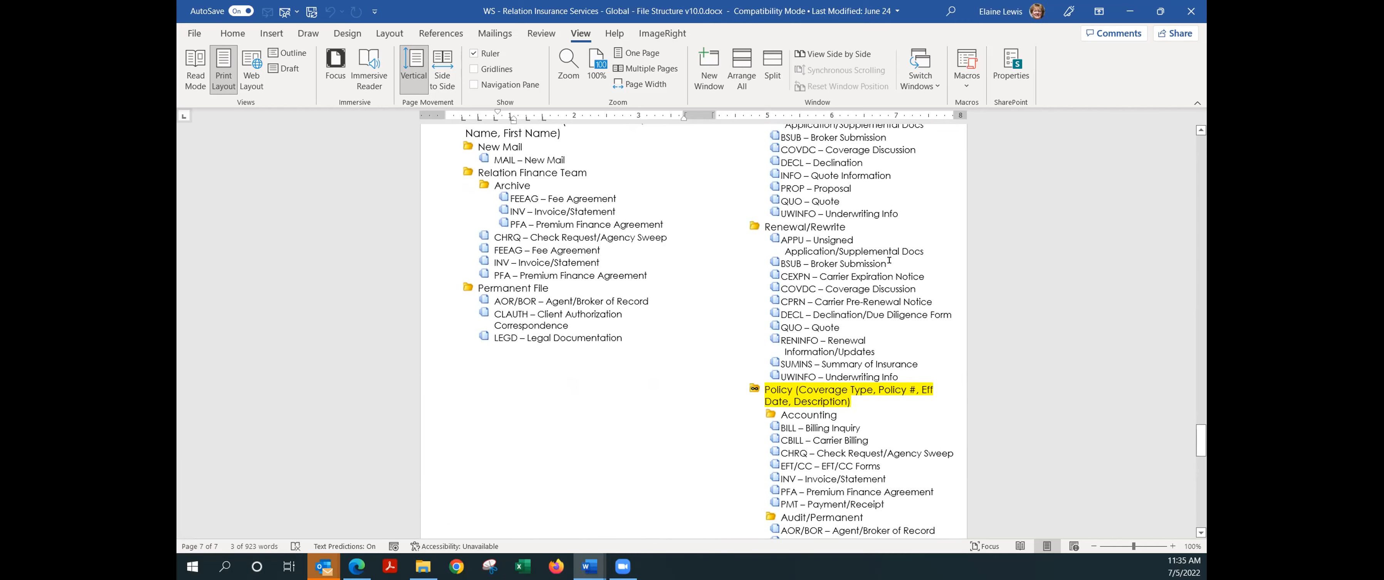
scroll(884, 263, "up", 2)
left_click_drag(839, 264, 781, 266)
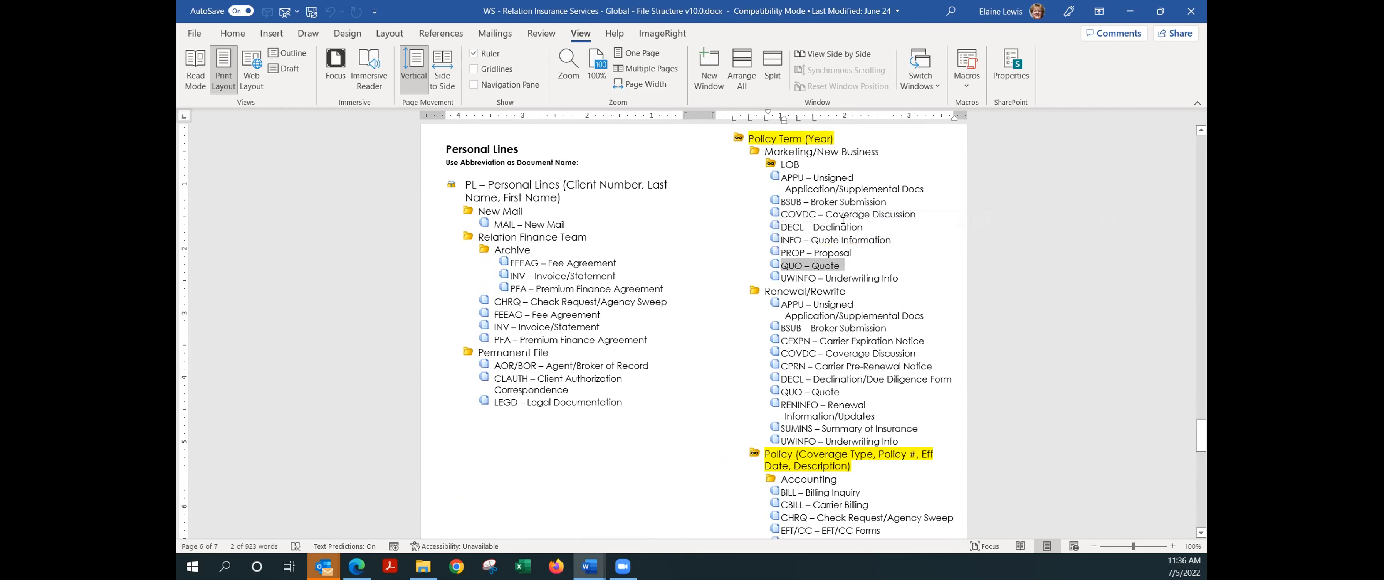
left_click_drag(839, 387, 781, 391)
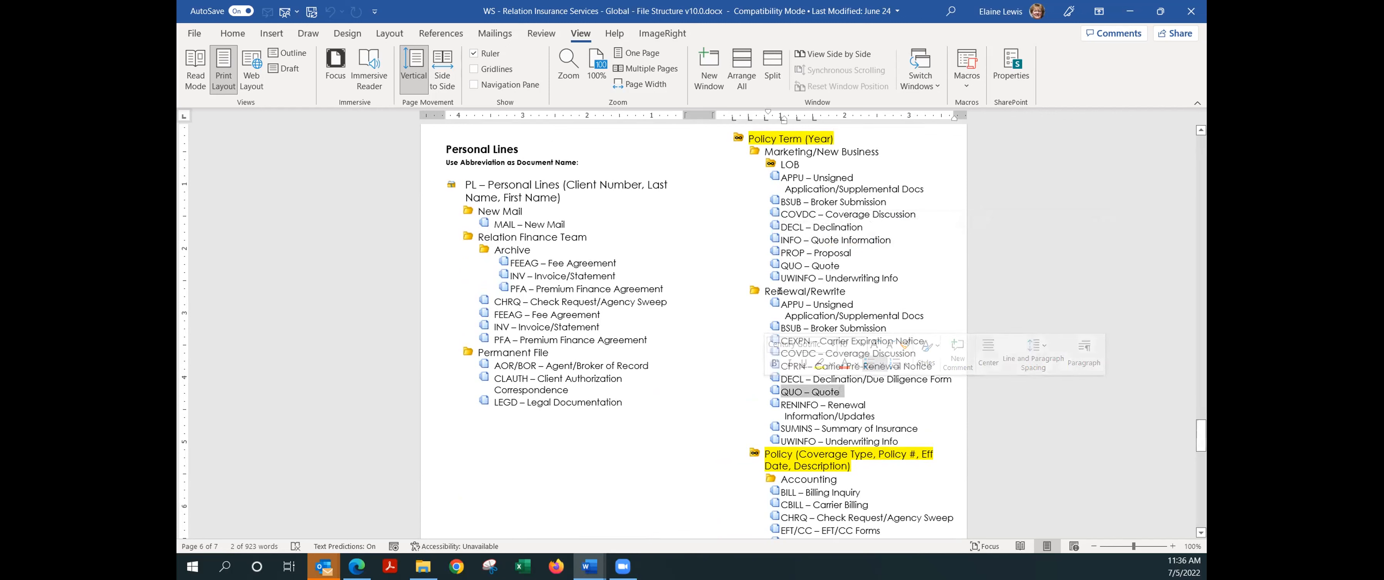
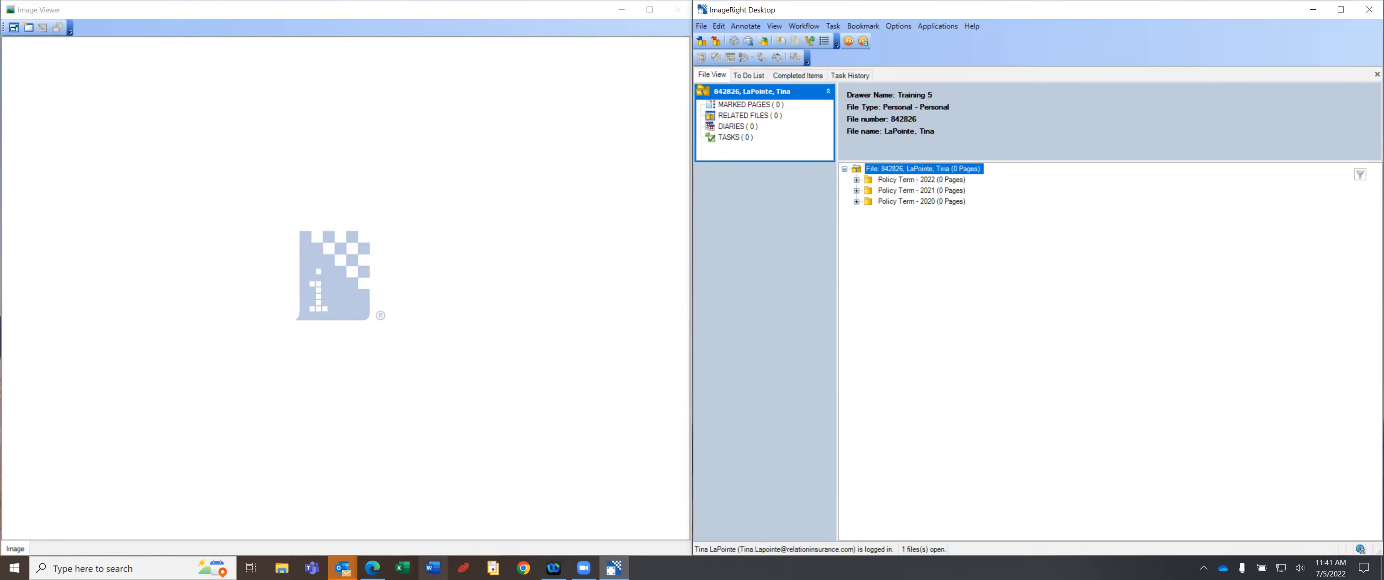
Bring the Outlook Inbox window to the front from the taskbar.
mouse_move(343, 567)
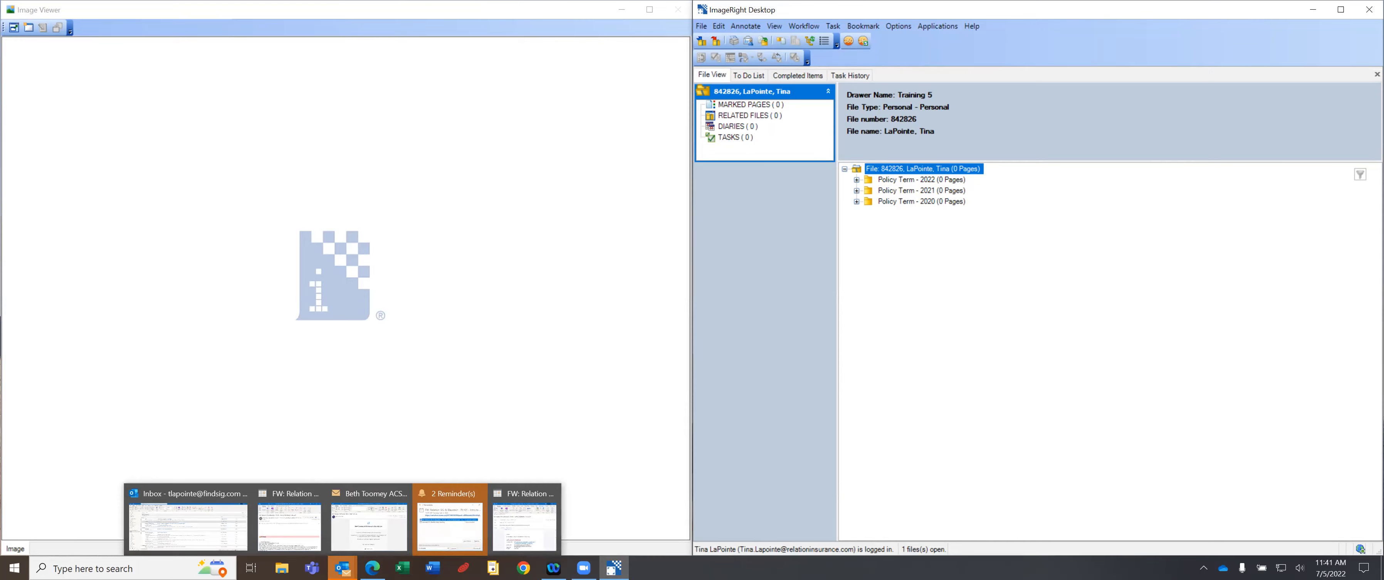
left_click(176, 514)
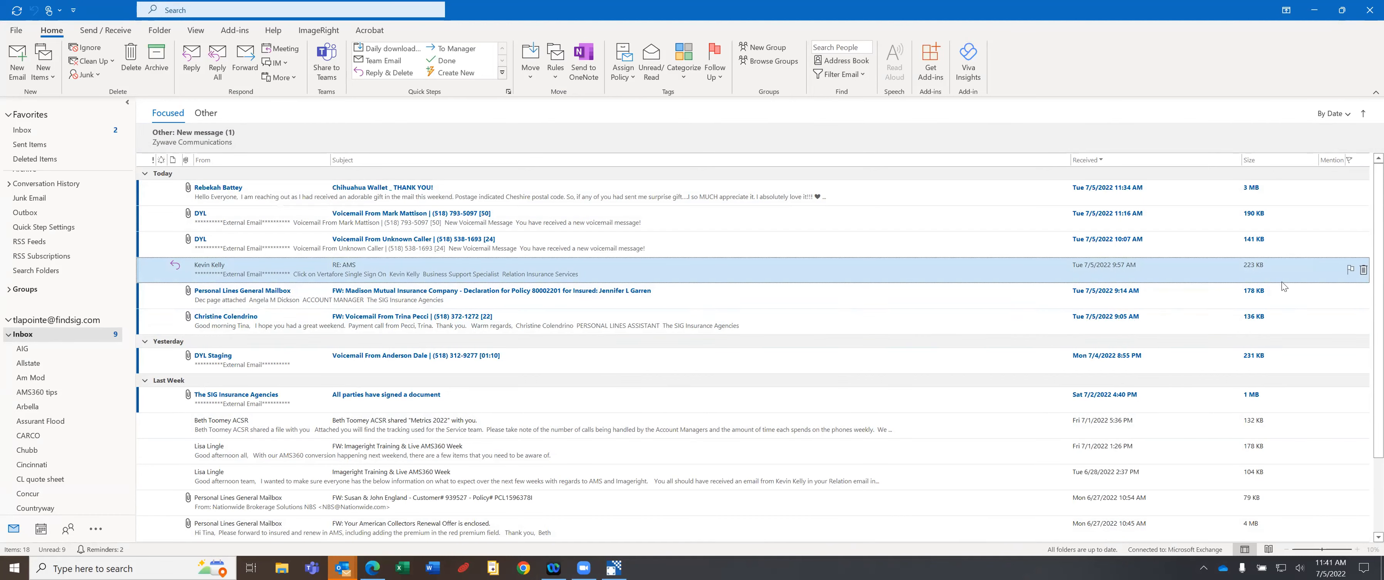
Snap Outlook to the left half of the screen, beside ImageRight Desktop.
key("super+Left")
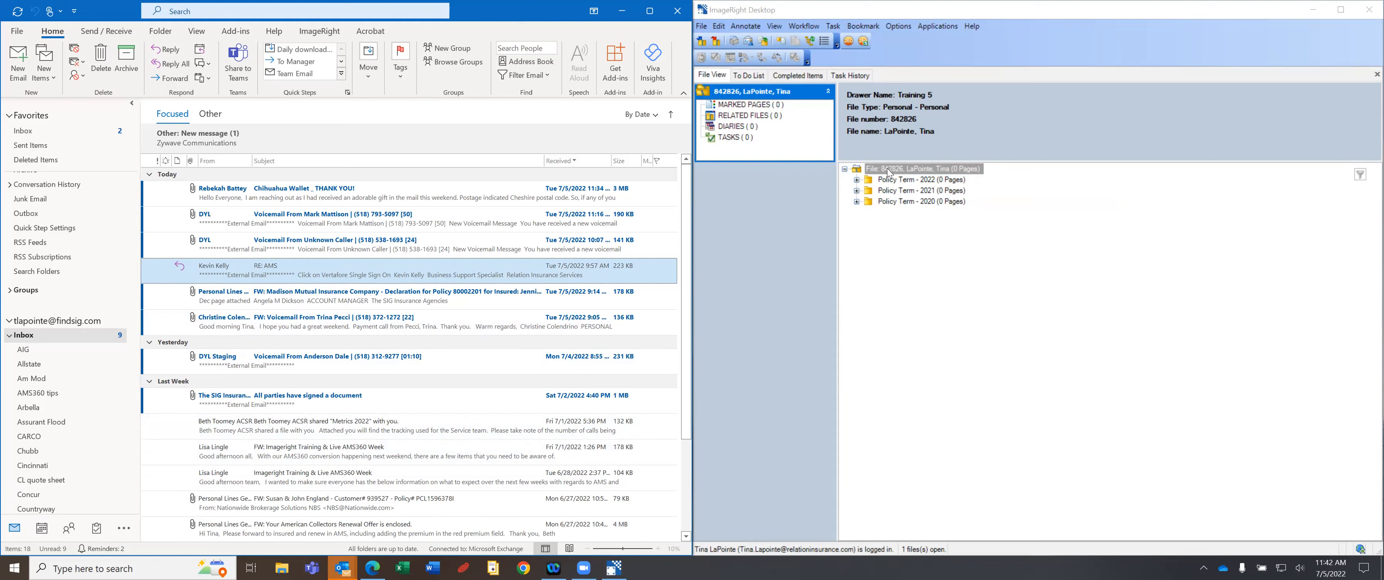
Drag the 'Imageright Training & Live AMS360 Week' email onto the client's ImageRight file.
mouse_move(255, 452)
left_mouse_down()
mouse_move(425, 398)
mouse_move(833, 173)
mouse_move(777, 190)
mouse_move(846, 168)
mouse_move(849, 191)
mouse_move(849, 169)
left_mouse_up()
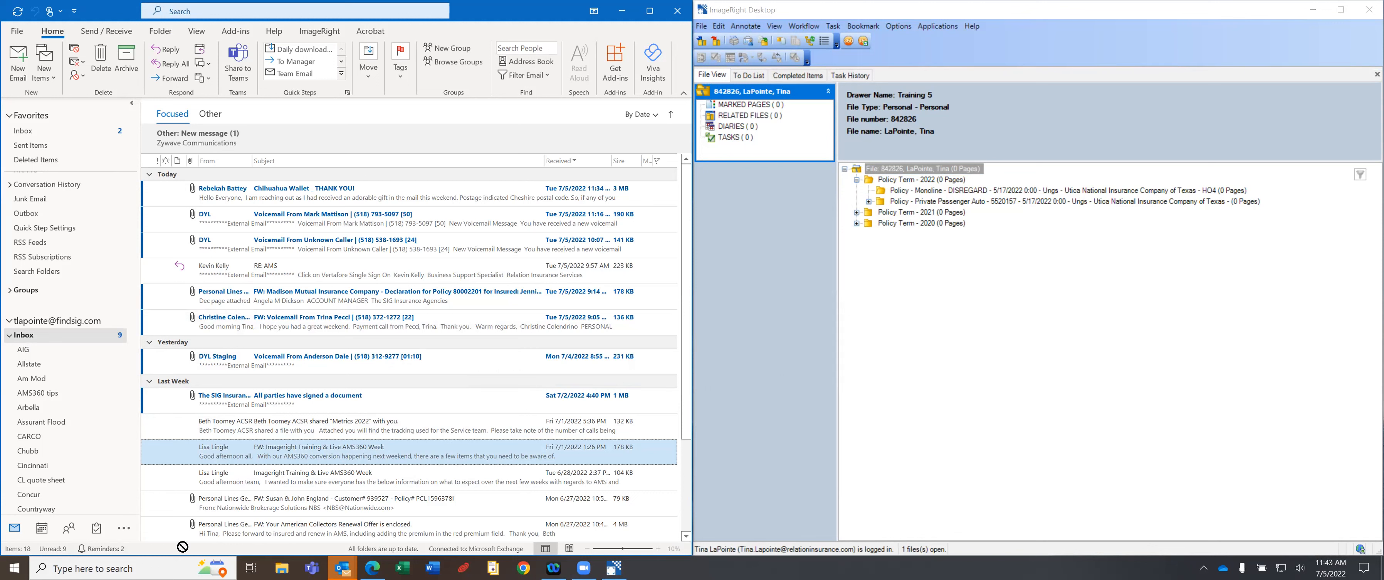
left_click_drag(188, 454, 856, 175)
left_click_drag(856, 175, 323, 459)
left_click_drag(295, 453, 846, 171)
left_click_drag(845, 170, 845, 170)
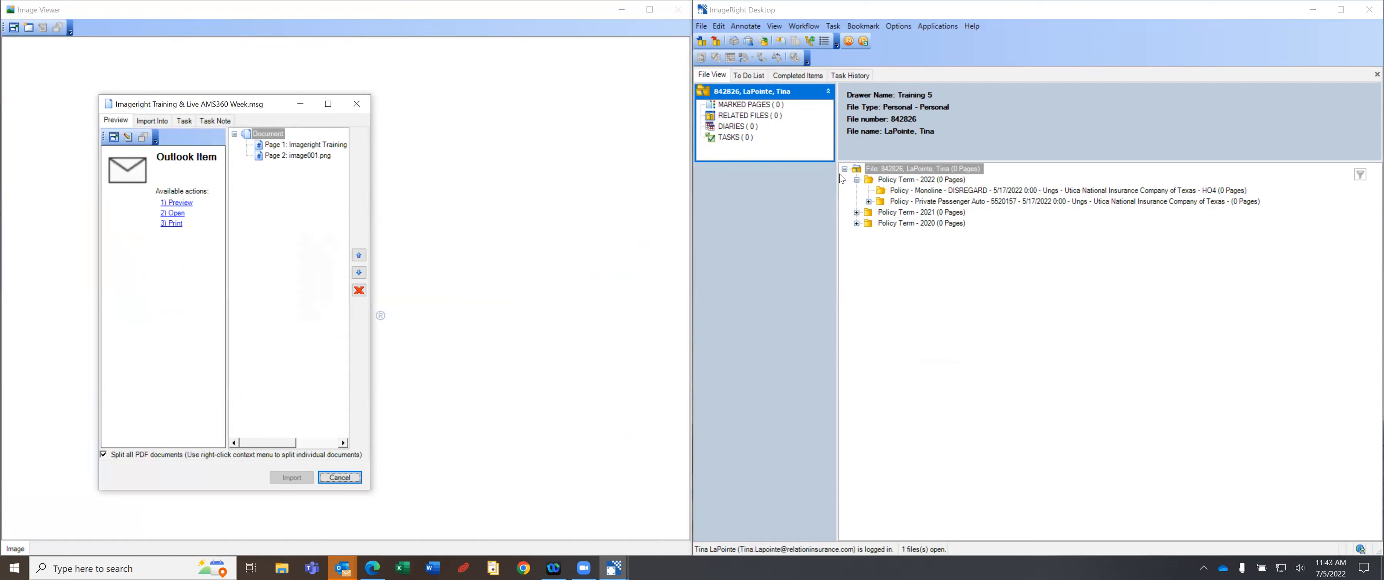
Remove the image001.png page from the import and uncheck Split all PDF documents.
left_click_drag(176, 104, 362, 89)
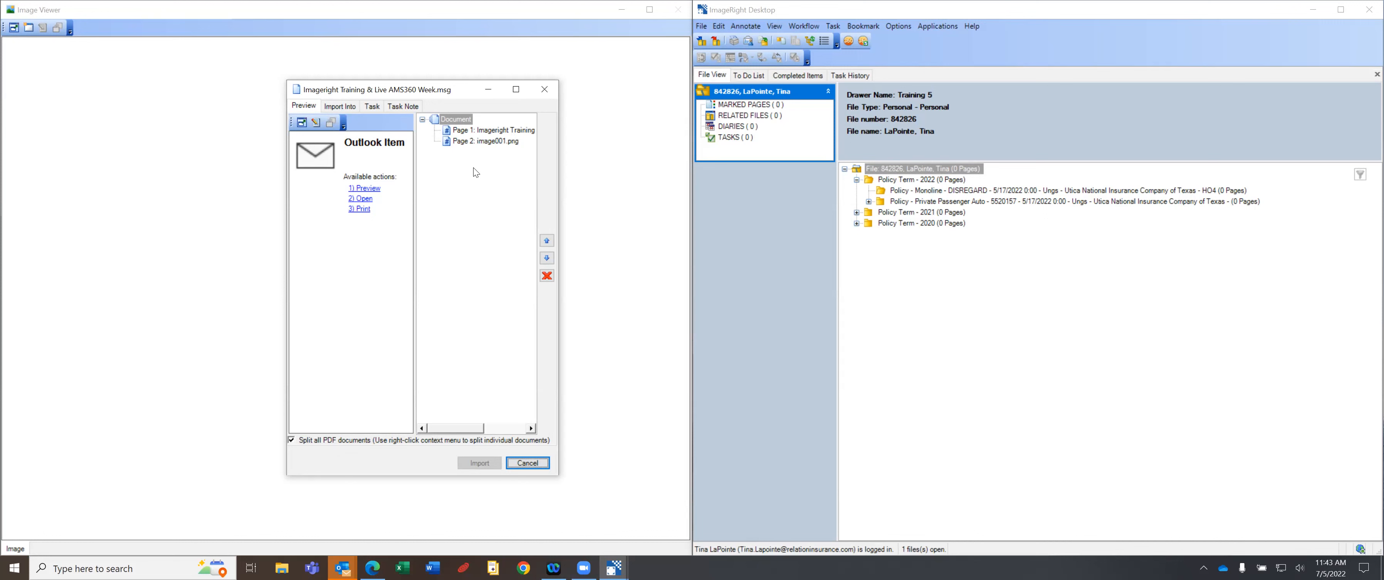
left_click(490, 142)
left_click(490, 142)
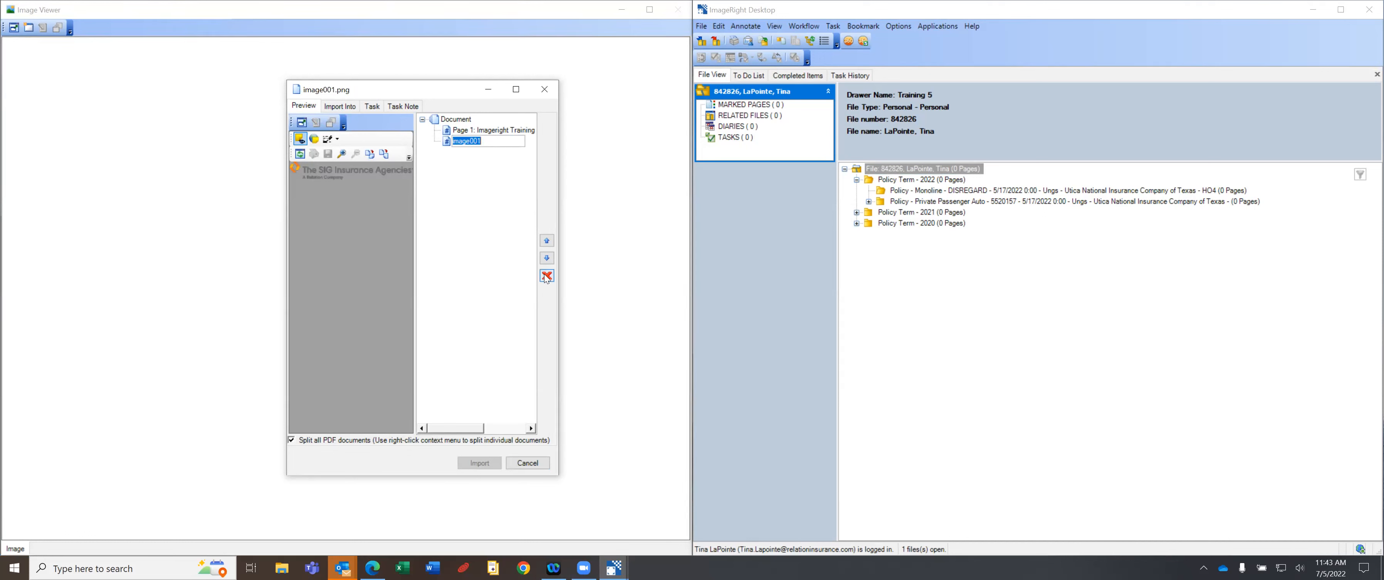
left_click(444, 222)
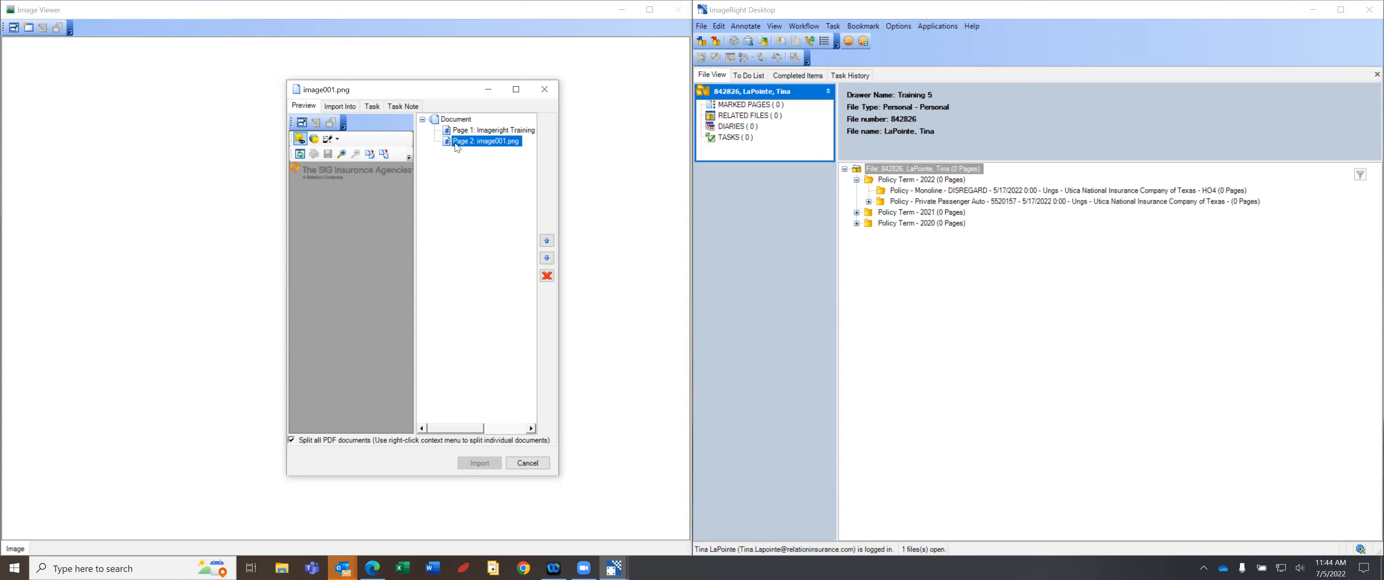
left_click(547, 276)
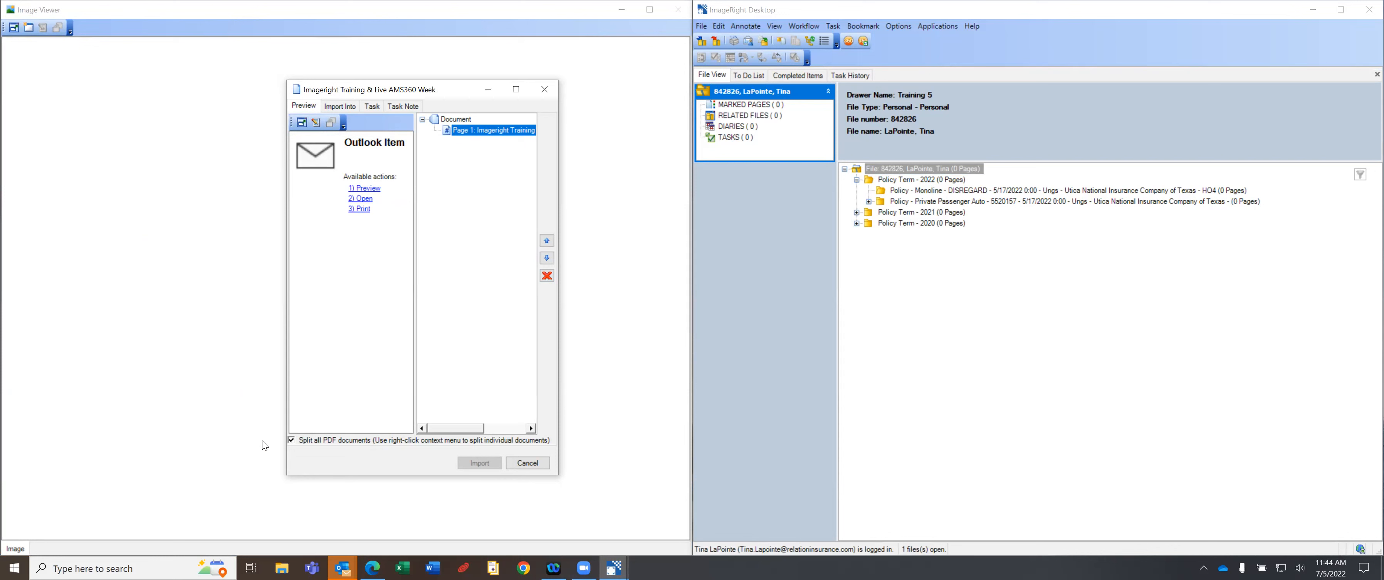
left_click(290, 441)
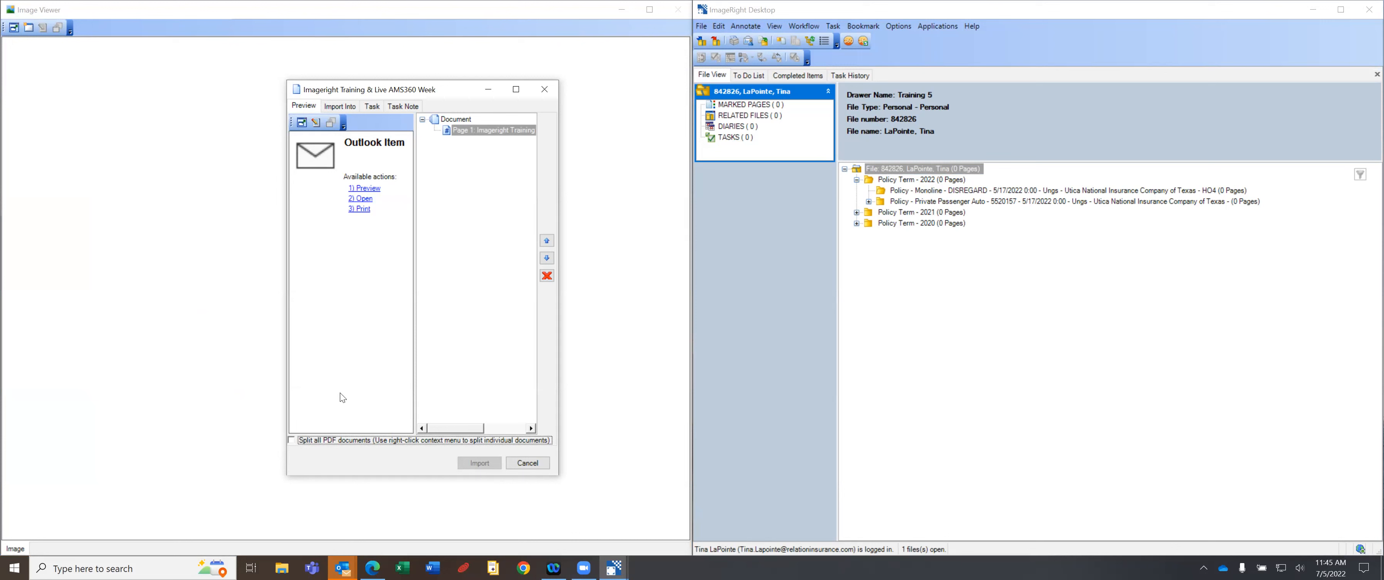
Set Import Into to place the email at the beginning of the current file, enlarging the dialog.
left_click(348, 106)
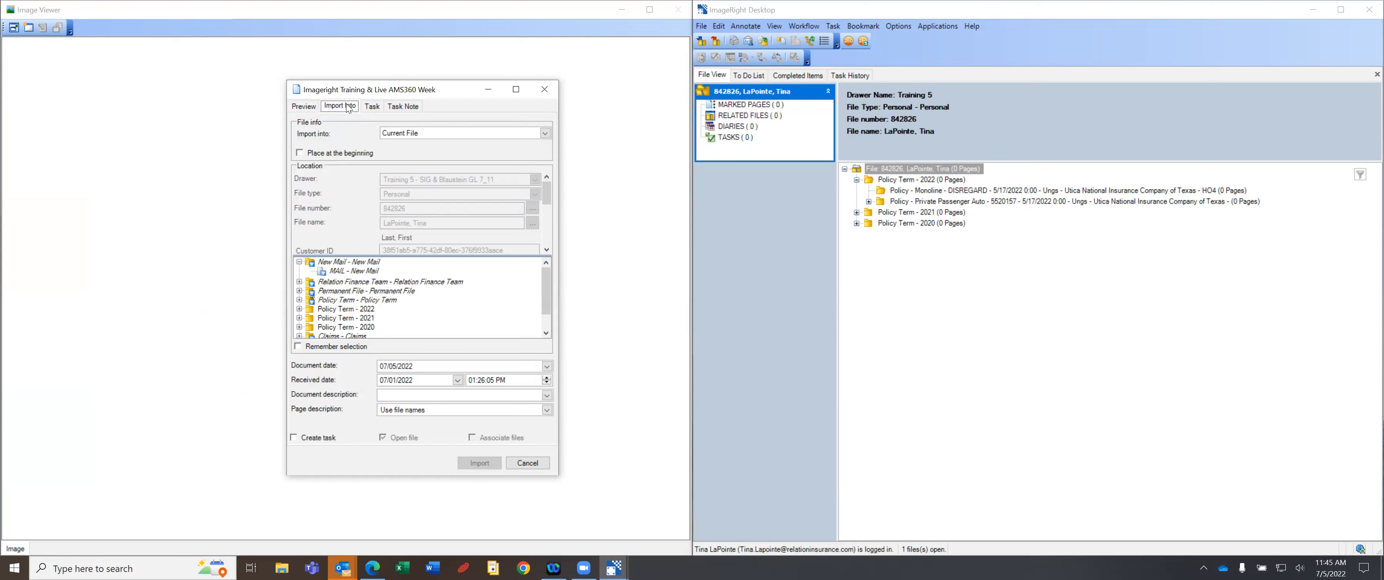
left_click(306, 155)
left_click_drag(352, 474, 346, 532)
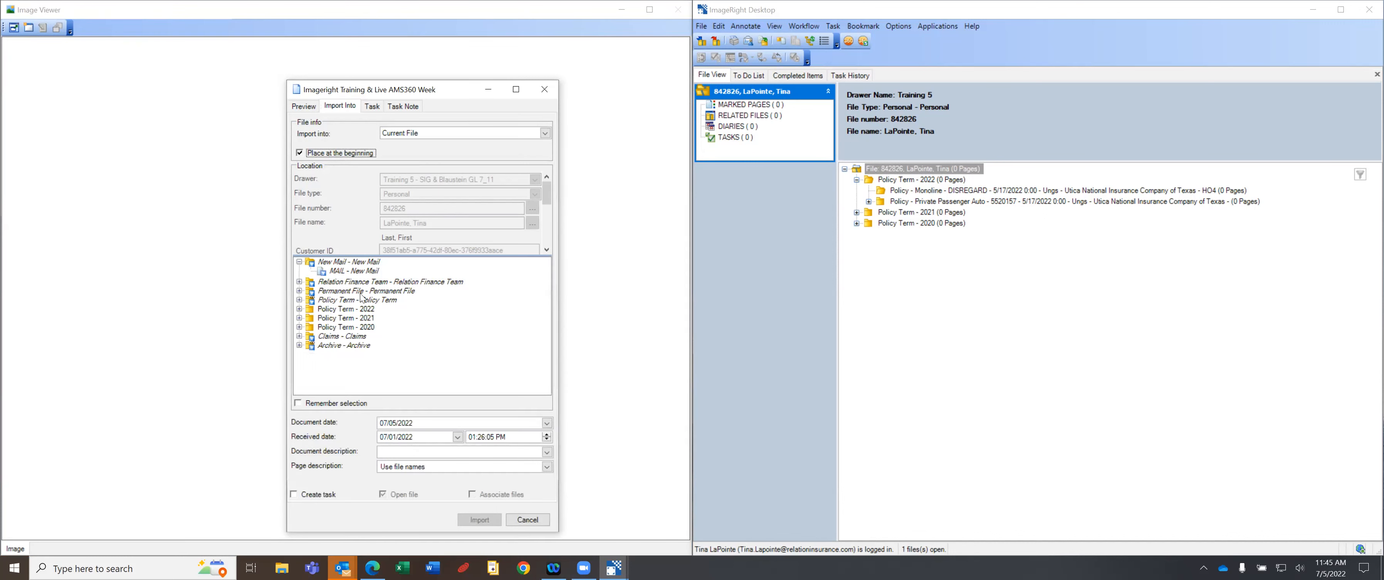
Choose 'AOR/BOR - Agent/Broker of Record' under Permanent File as the import destination.
left_click(300, 291)
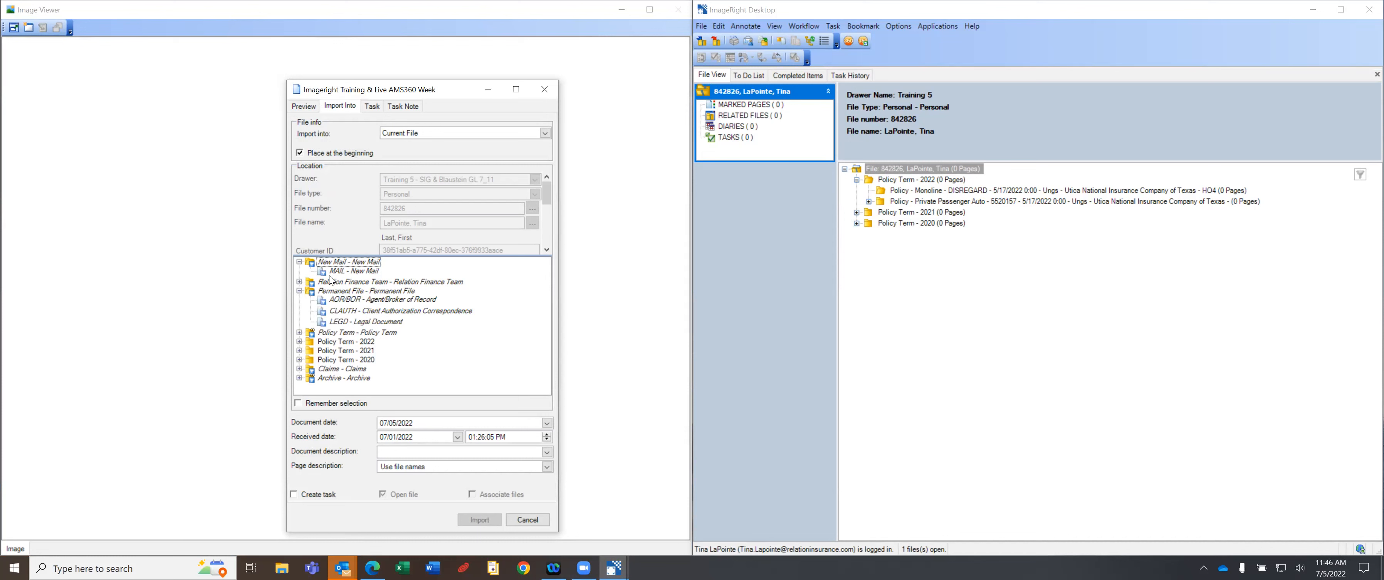
left_click(300, 282)
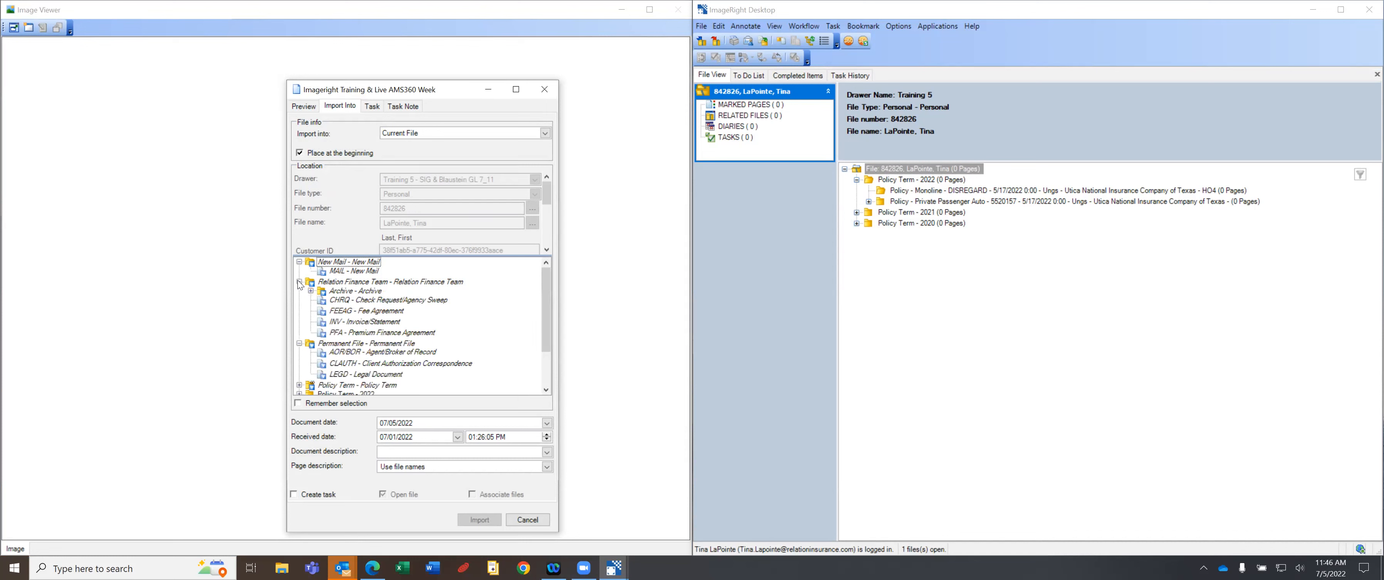
left_click(310, 291)
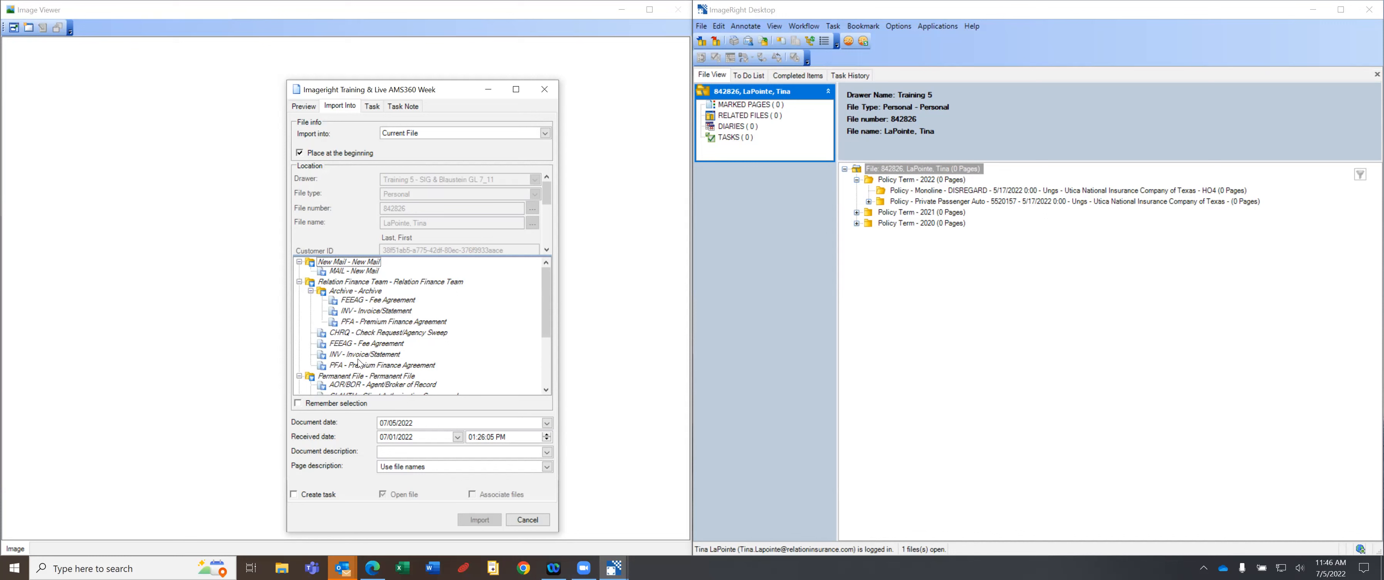
left_click(299, 281)
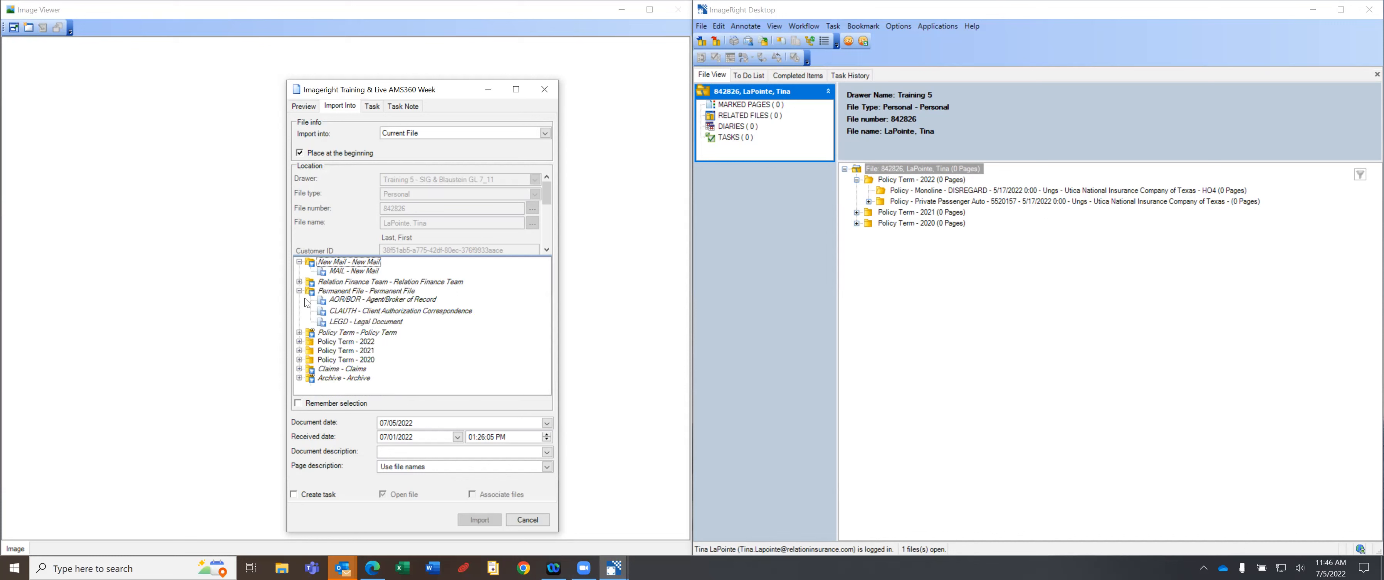
left_click(300, 291)
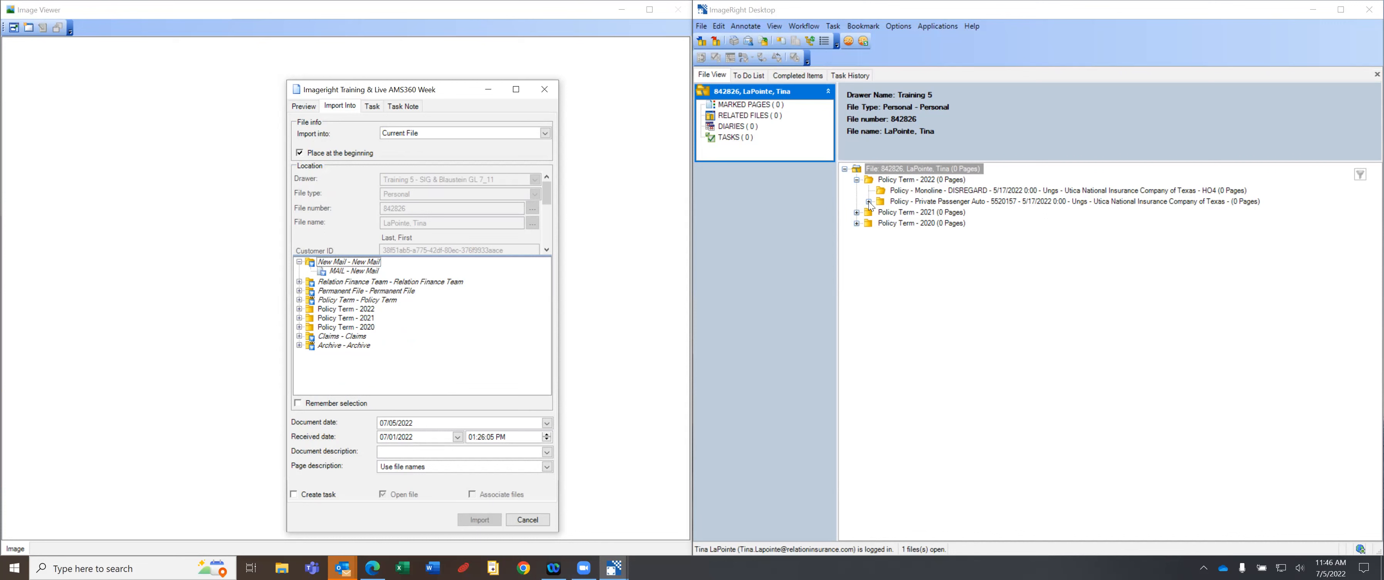
left_click(857, 180)
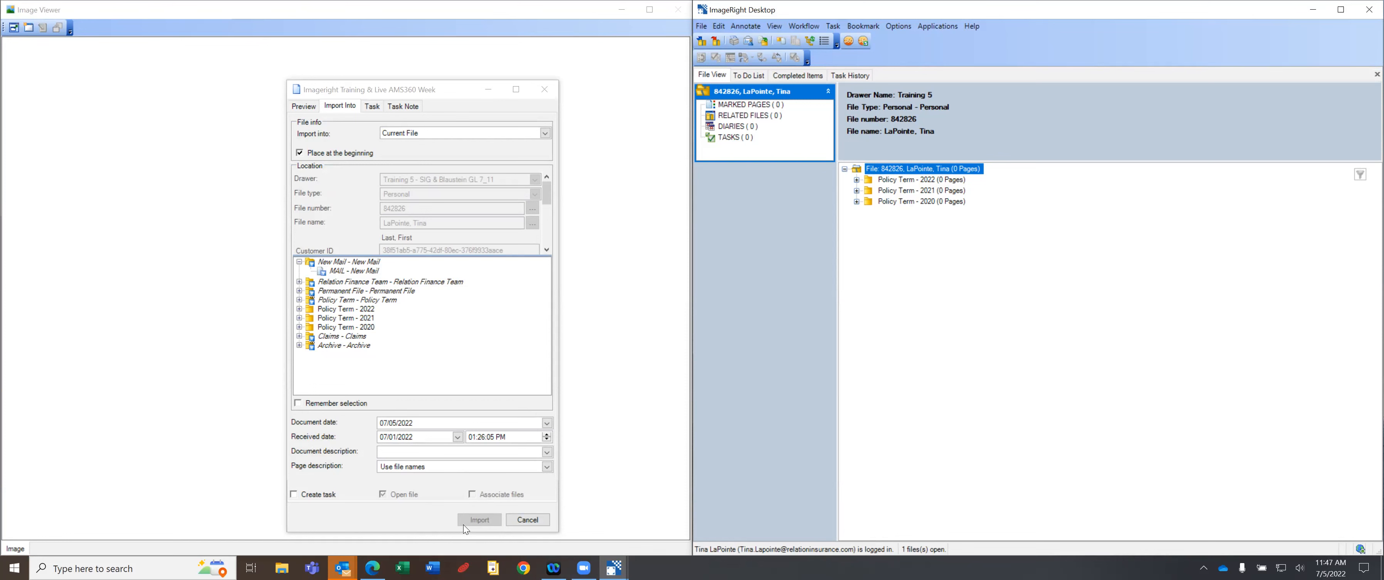
left_click(300, 291)
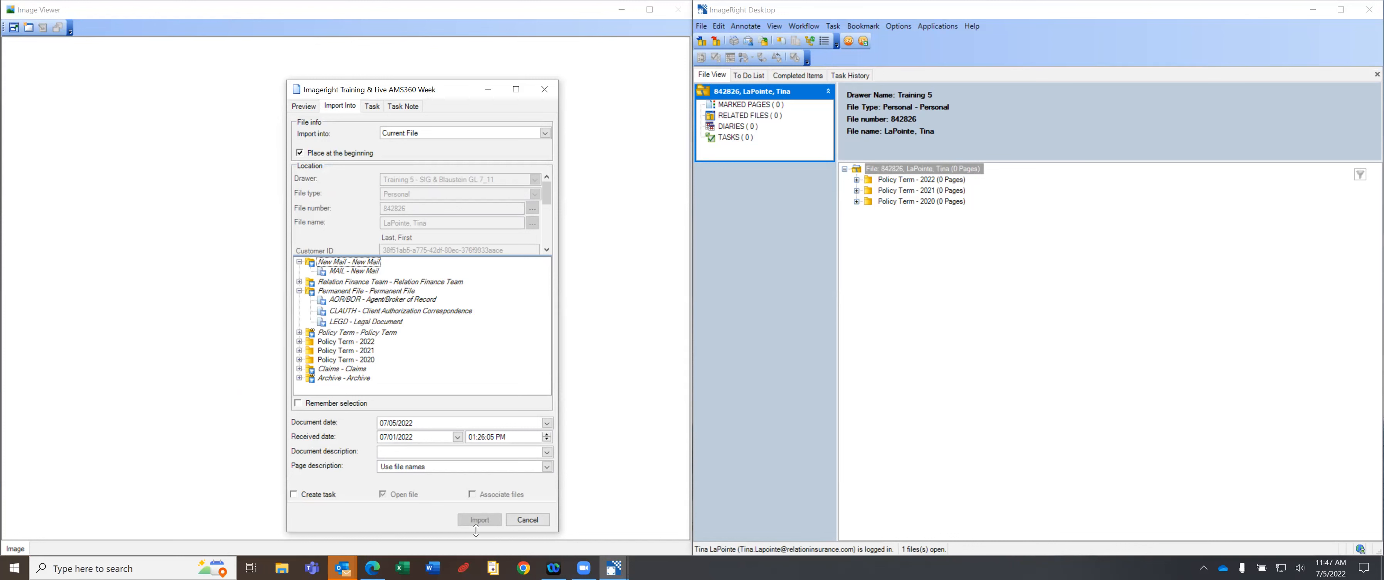
left_click(351, 301)
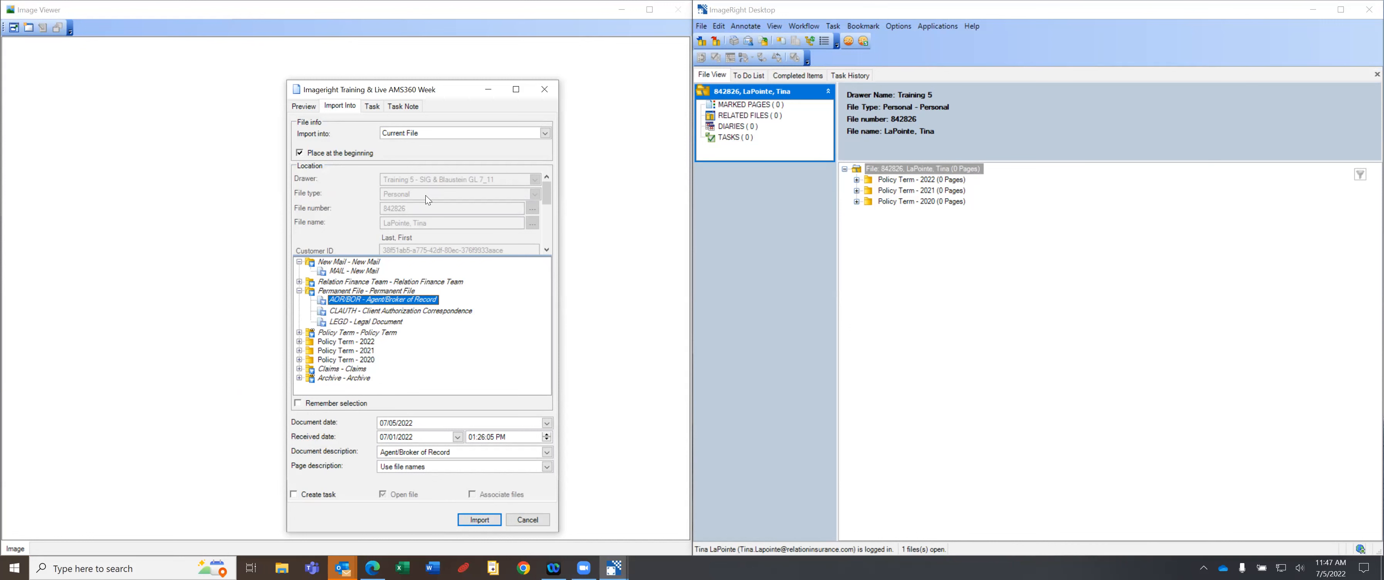
left_click(338, 291)
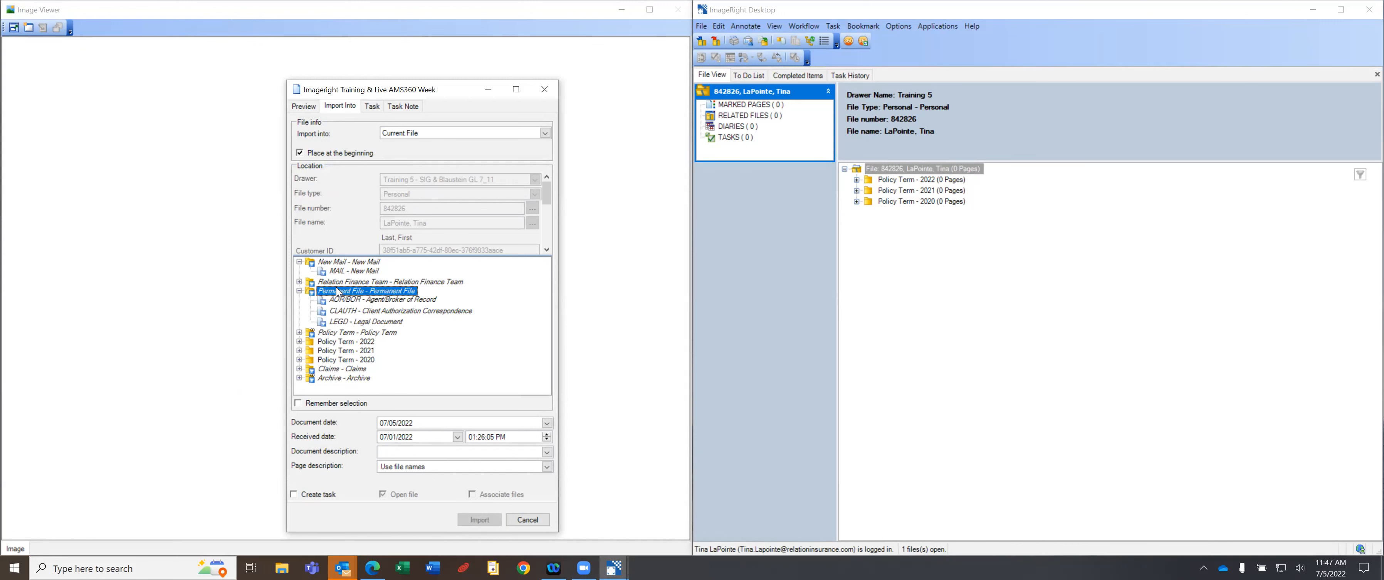
left_click(344, 299)
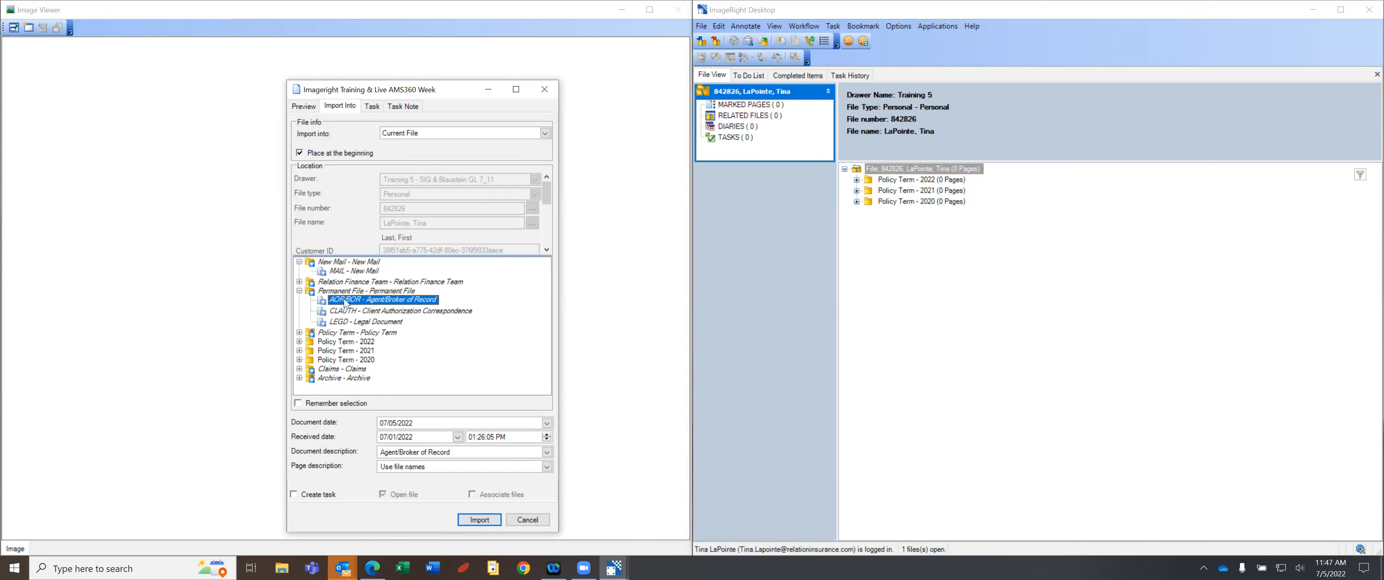
left_click(356, 291)
Pick July 1, 2022 from the Document date calendar, replacing 07/05/2022.
left_click(547, 423)
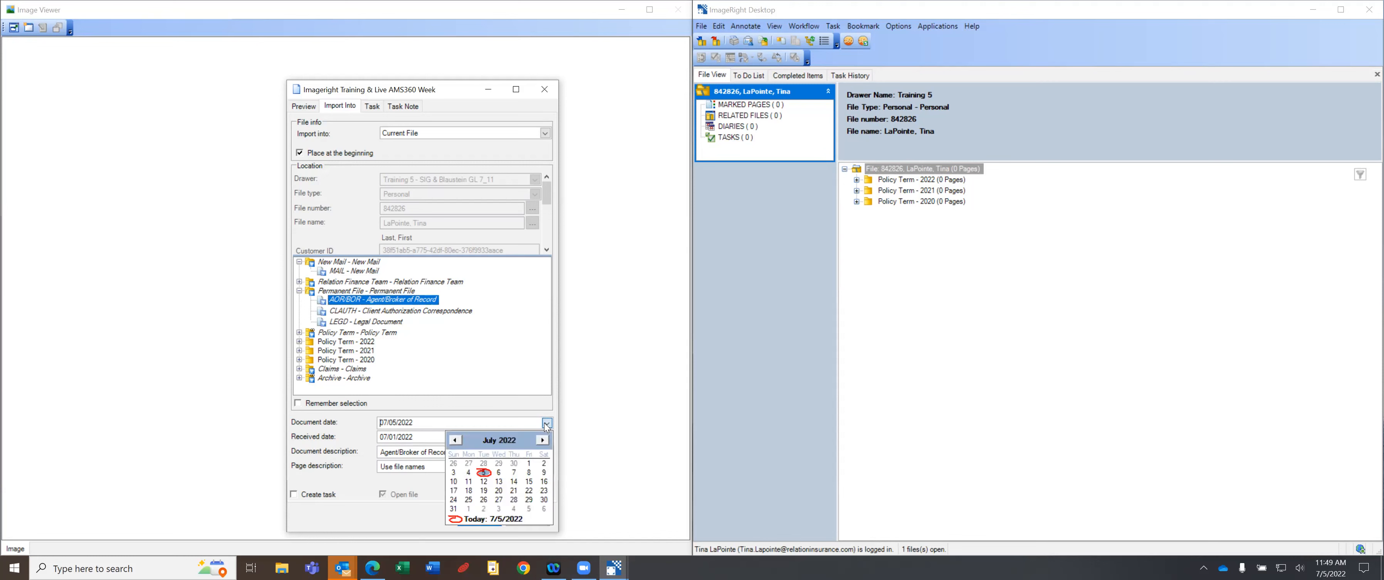
left_click(529, 463)
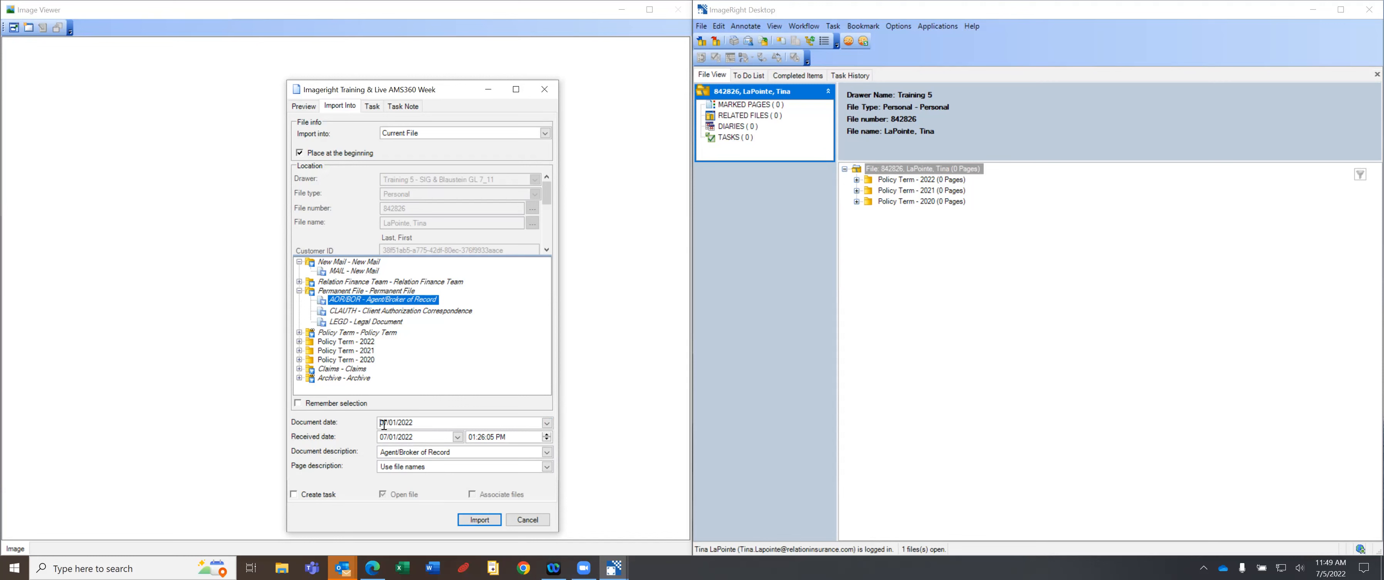
left_click(546, 422)
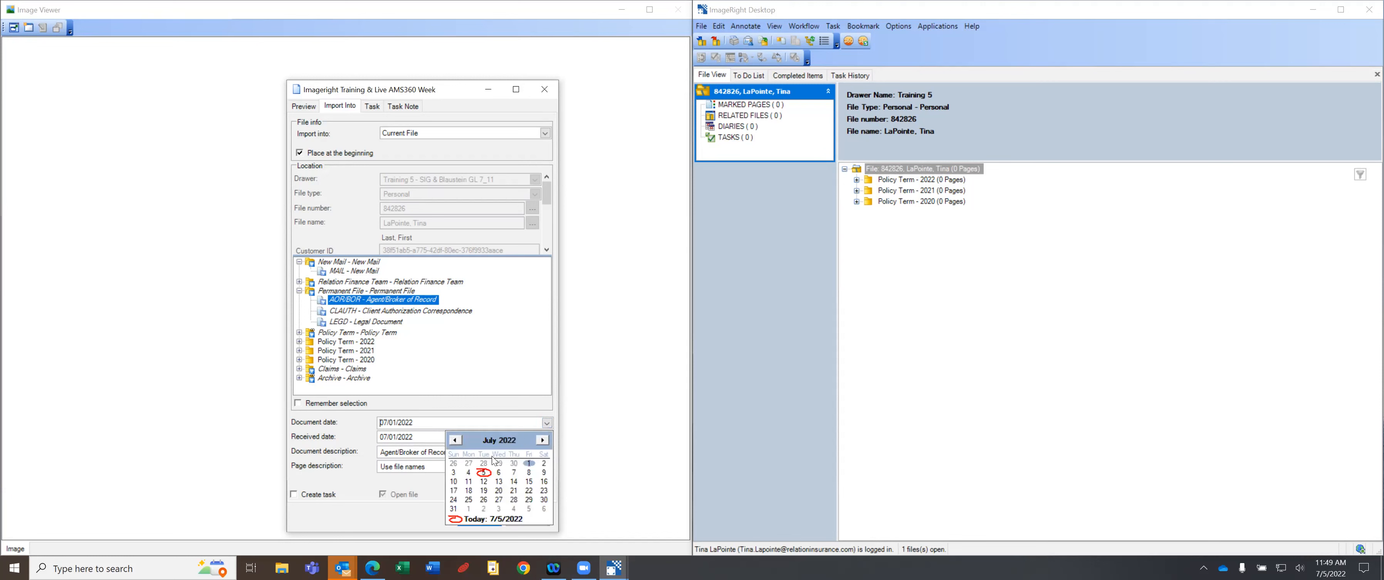
left_click(529, 463)
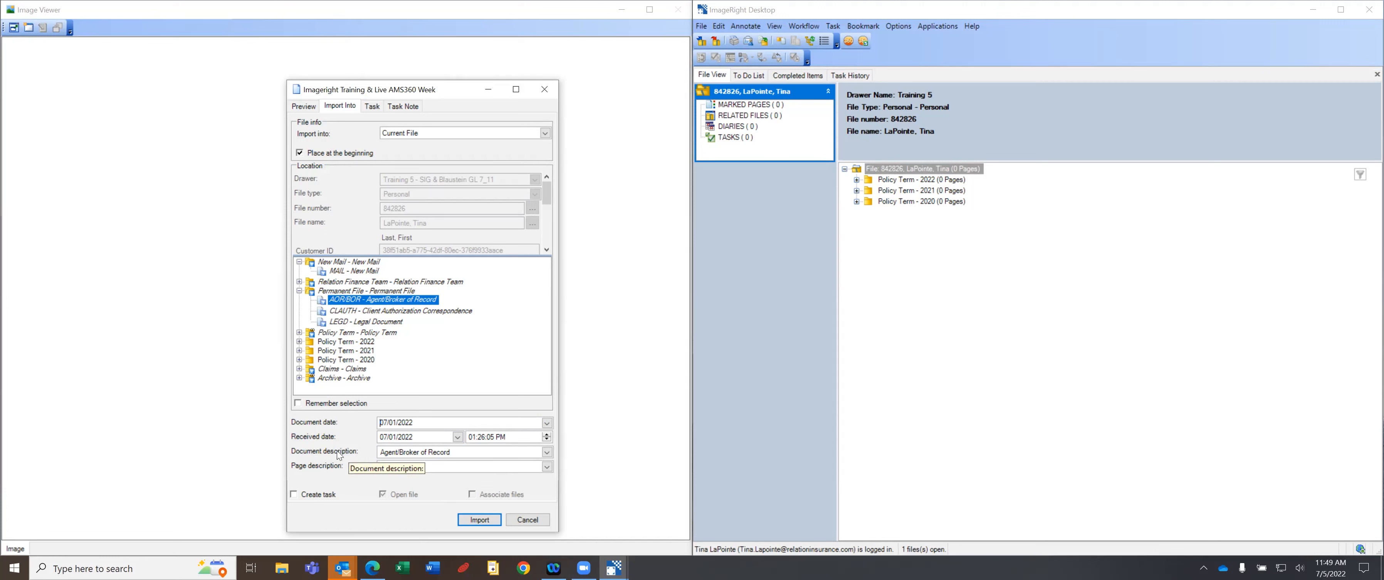
Replace the document description with 'BOR - Umbrella'.
left_click(451, 446)
type("BOR")
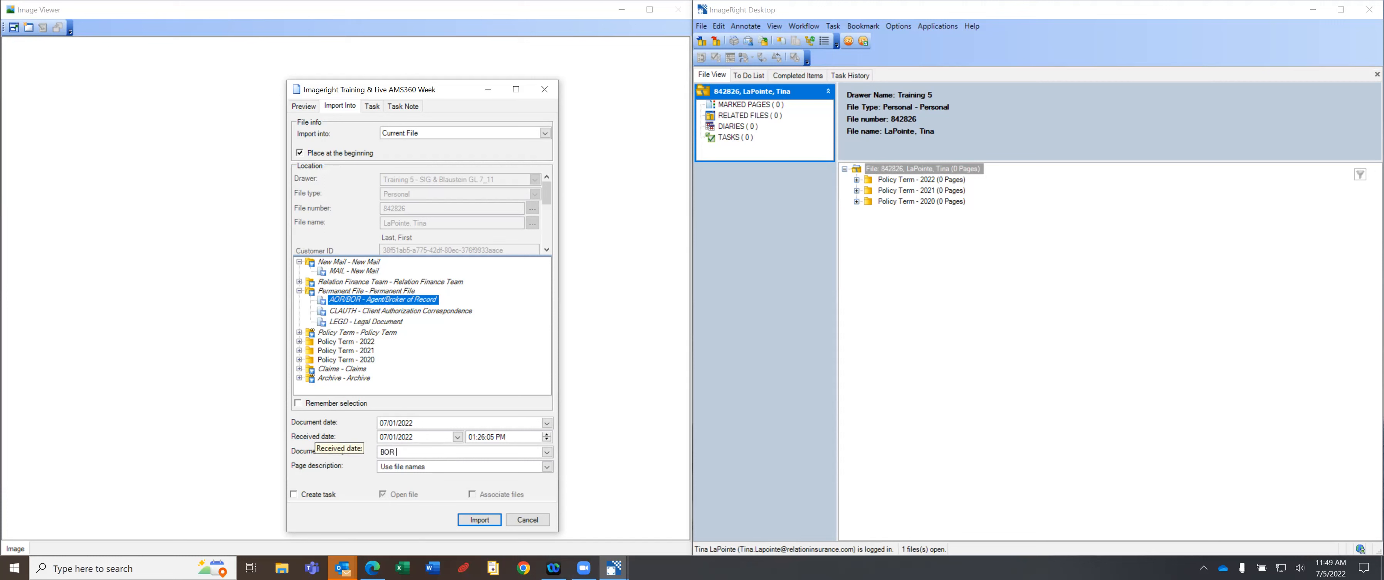
type(" - Umbrella")
left_click_drag(430, 451, 351, 449)
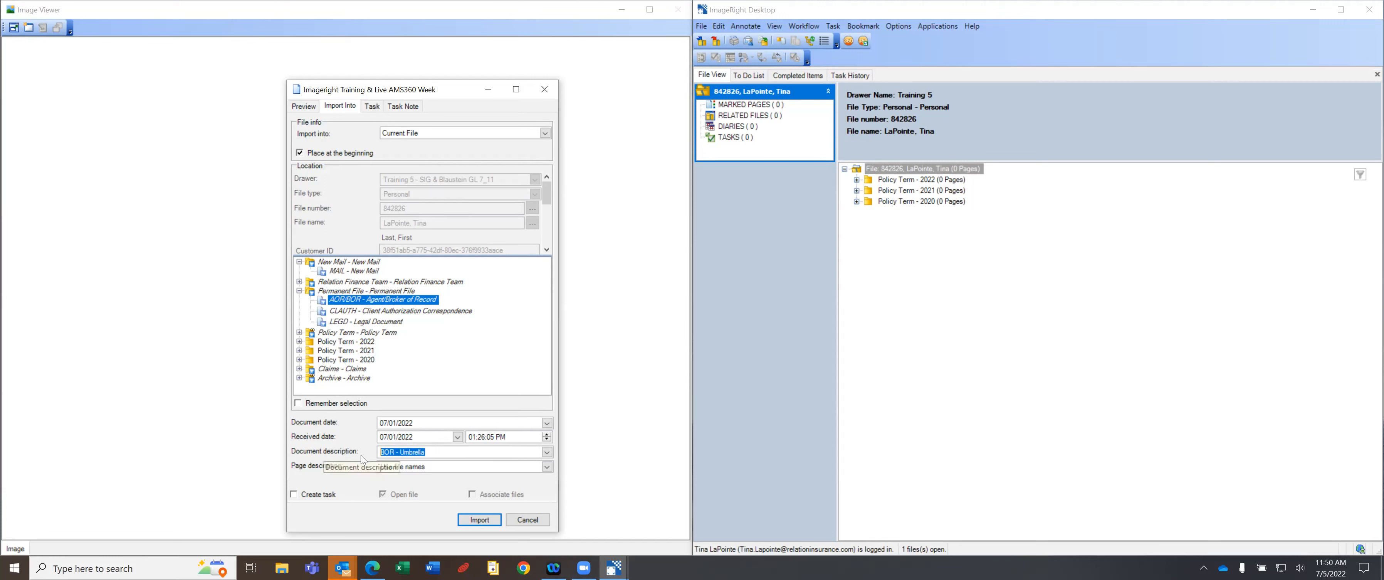
left_click(446, 448)
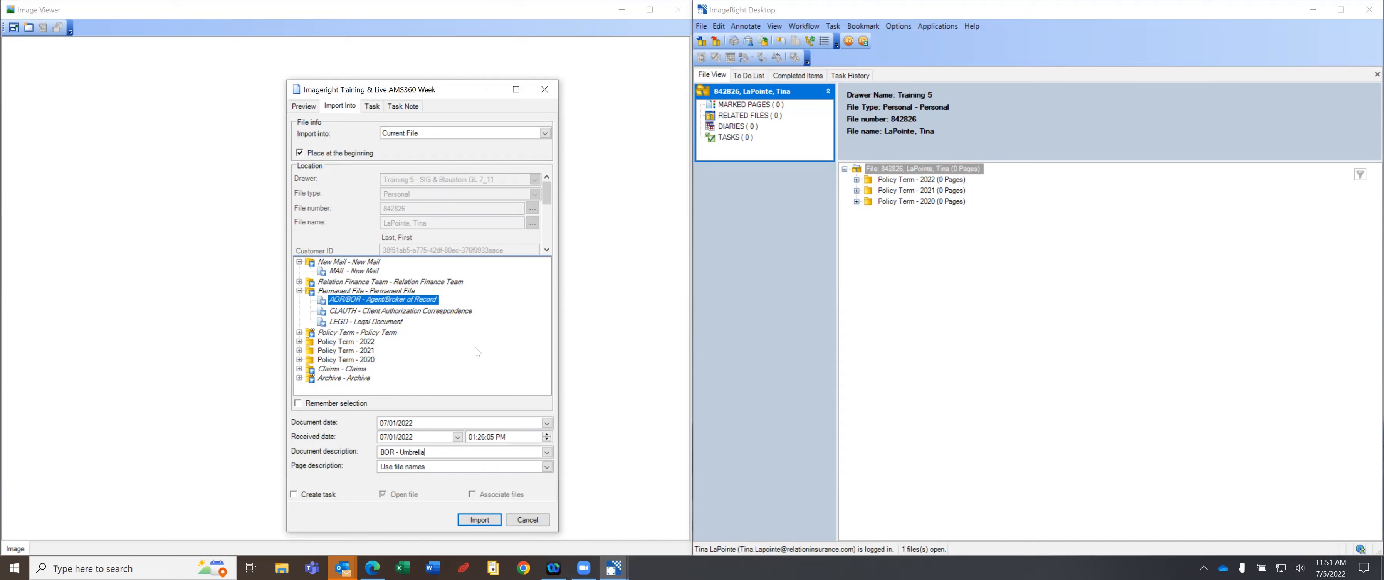
Import the email so Permanent File holds a 7/1/2022 AOR/BOR 'BOR - Umbrella' document.
left_click(478, 518)
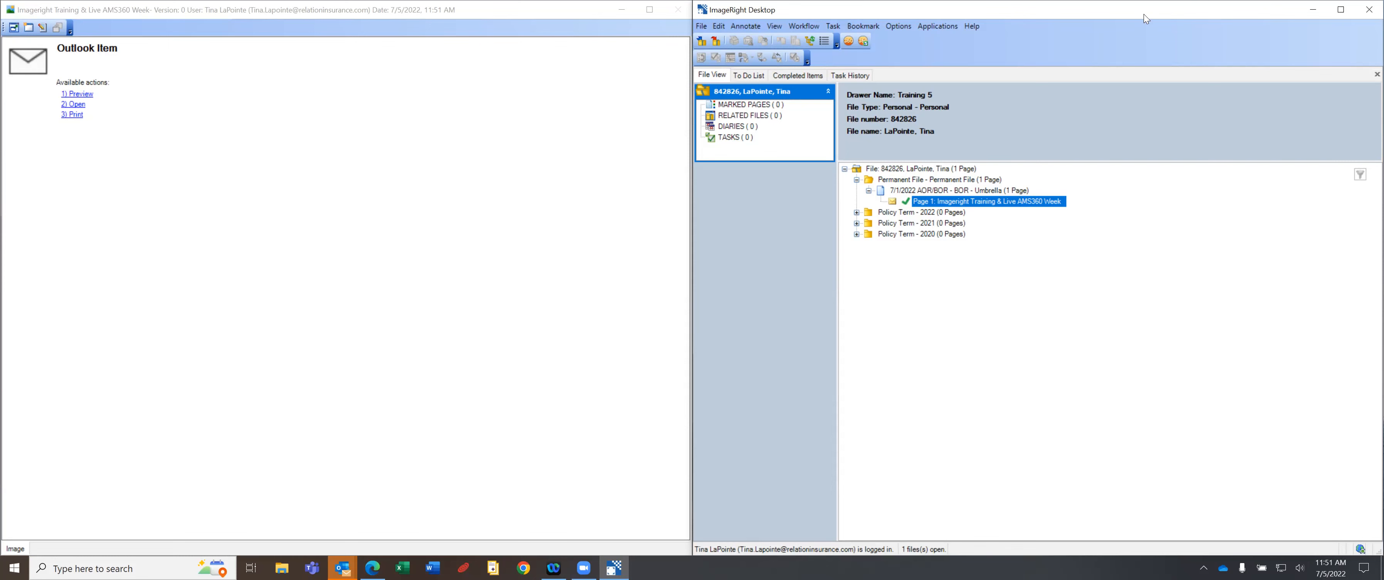
left_click(898, 26)
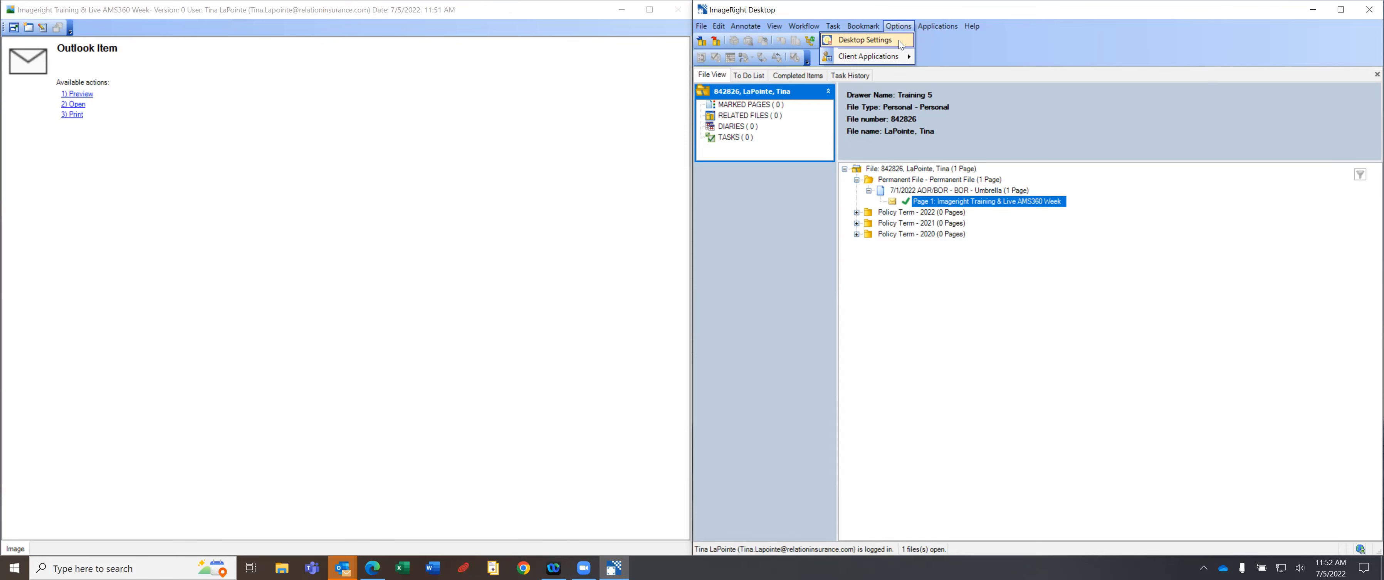
Open Desktop Settings, enlarge the window, and show File Navigator's File Tree Options.
left_click(899, 40)
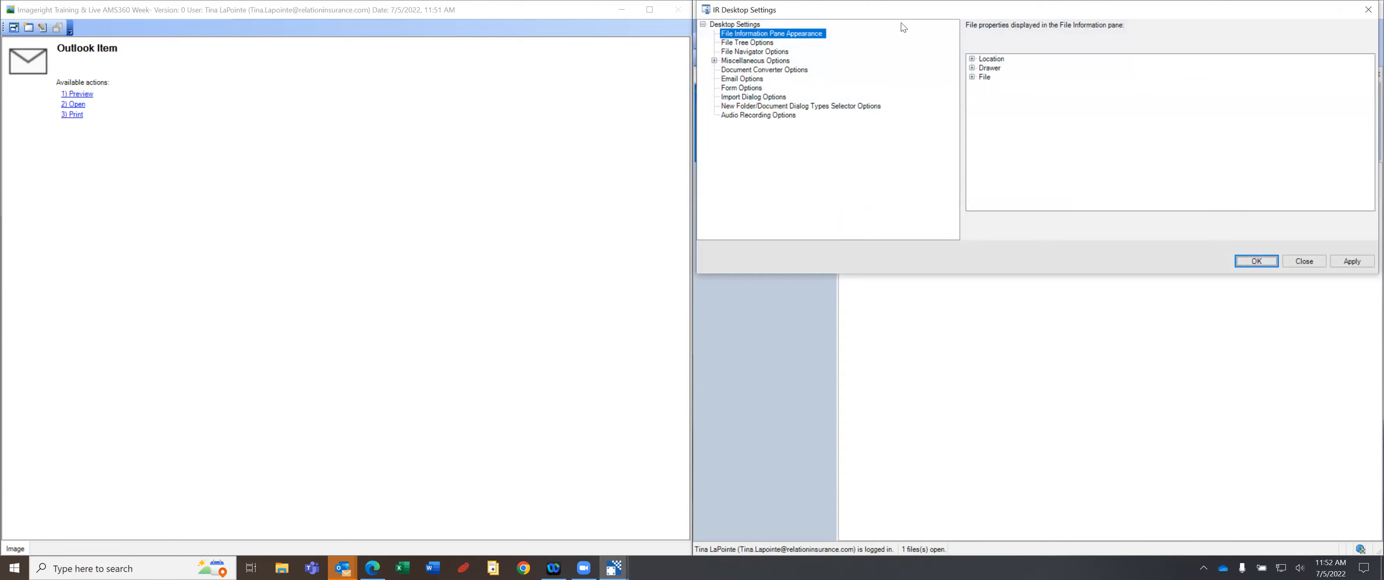
left_click_drag(878, 9, 385, 148)
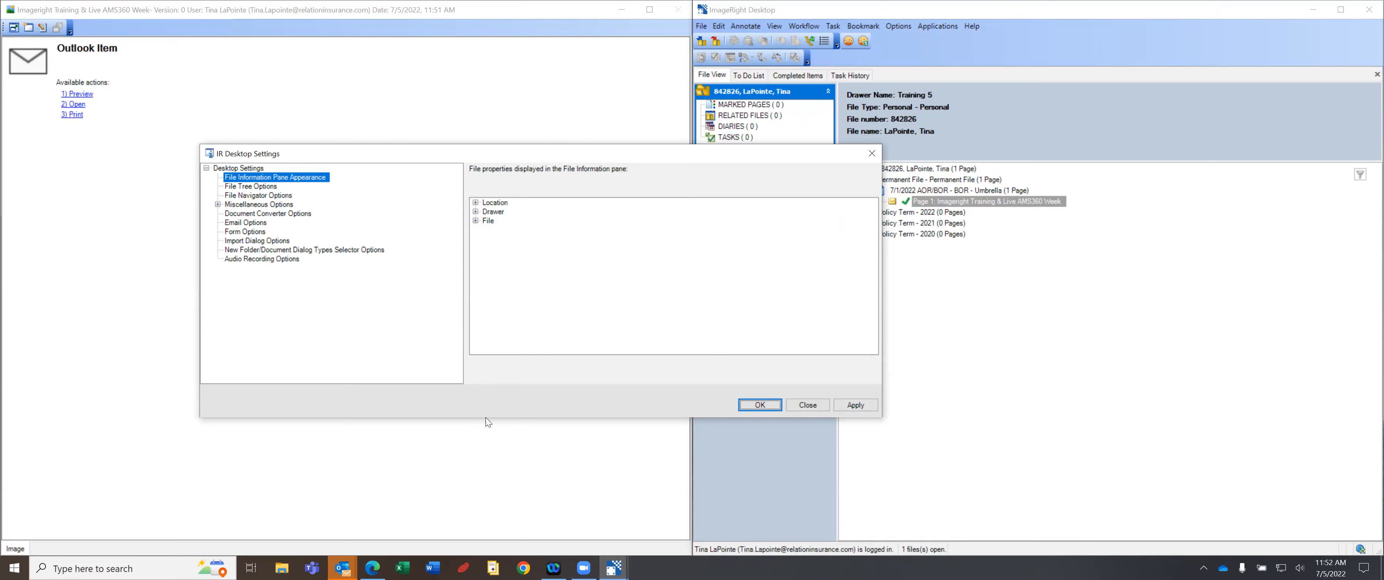
left_click_drag(488, 415, 491, 509)
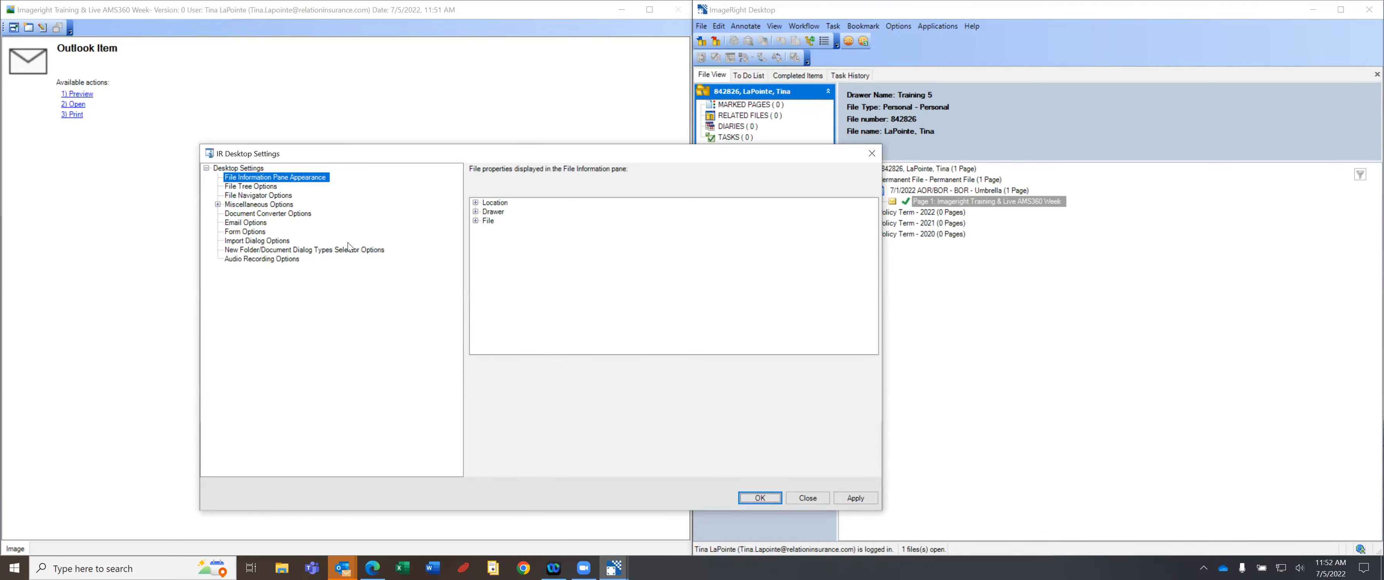
left_click(262, 196)
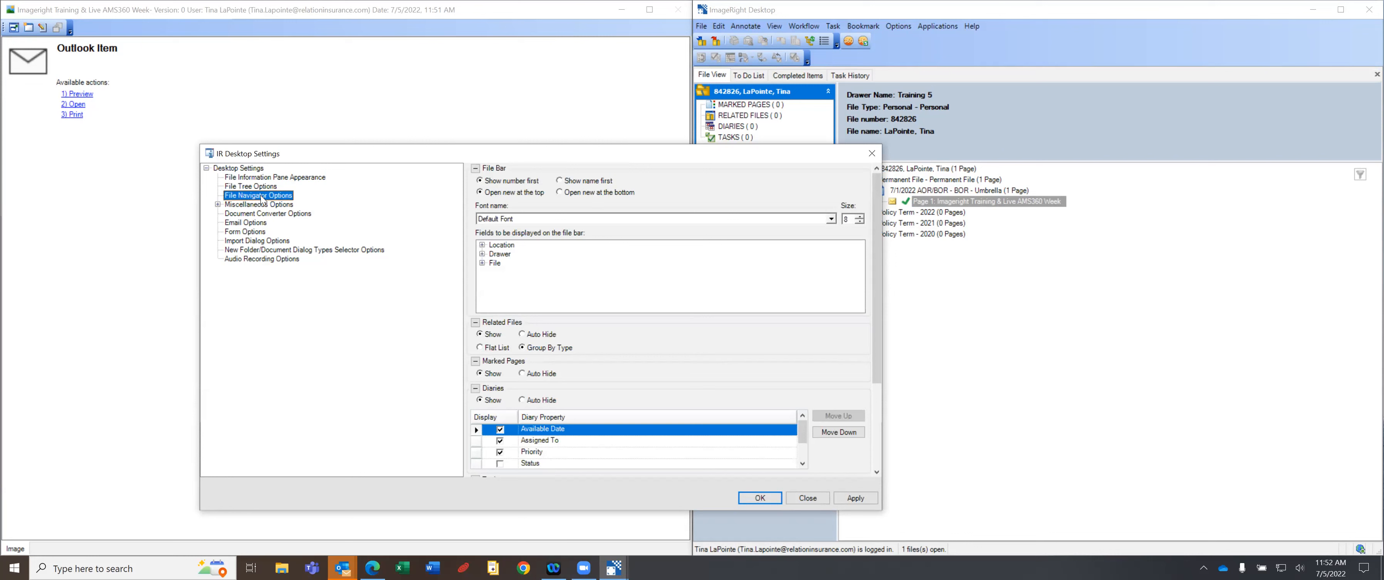
left_click(267, 188)
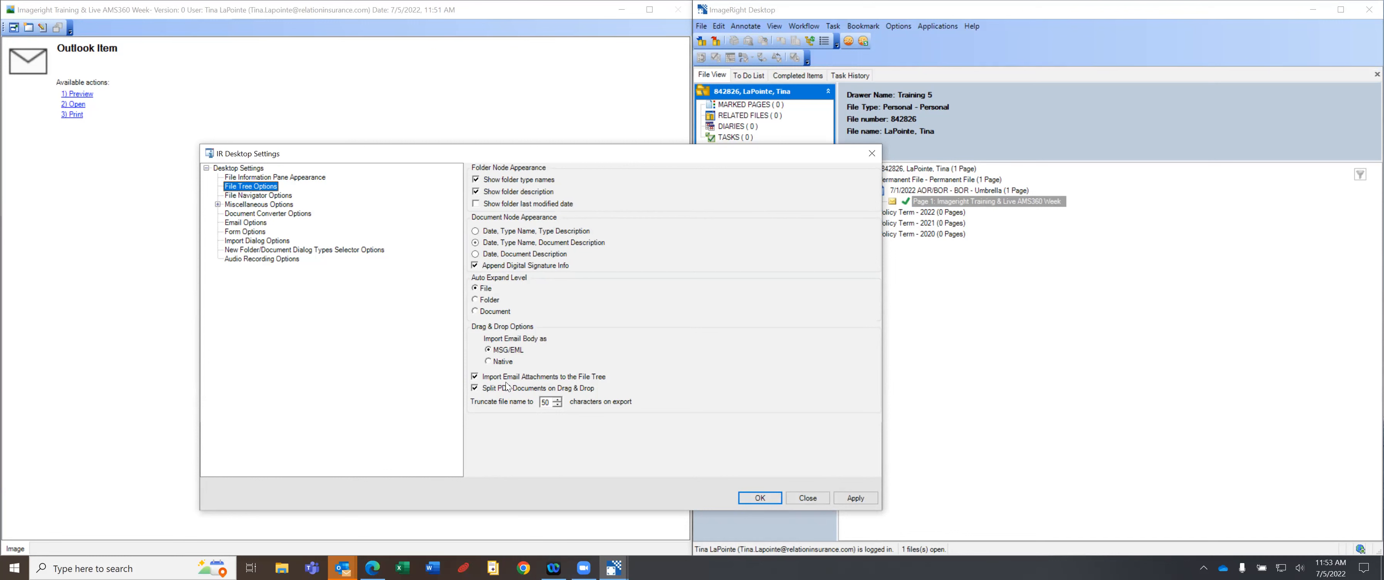
Uncheck 'Split PDF Documents on Drag & Drop' and 'Import Email Attachments to the File Tree', then apply.
left_click(475, 388)
left_click(474, 386)
left_click(475, 377)
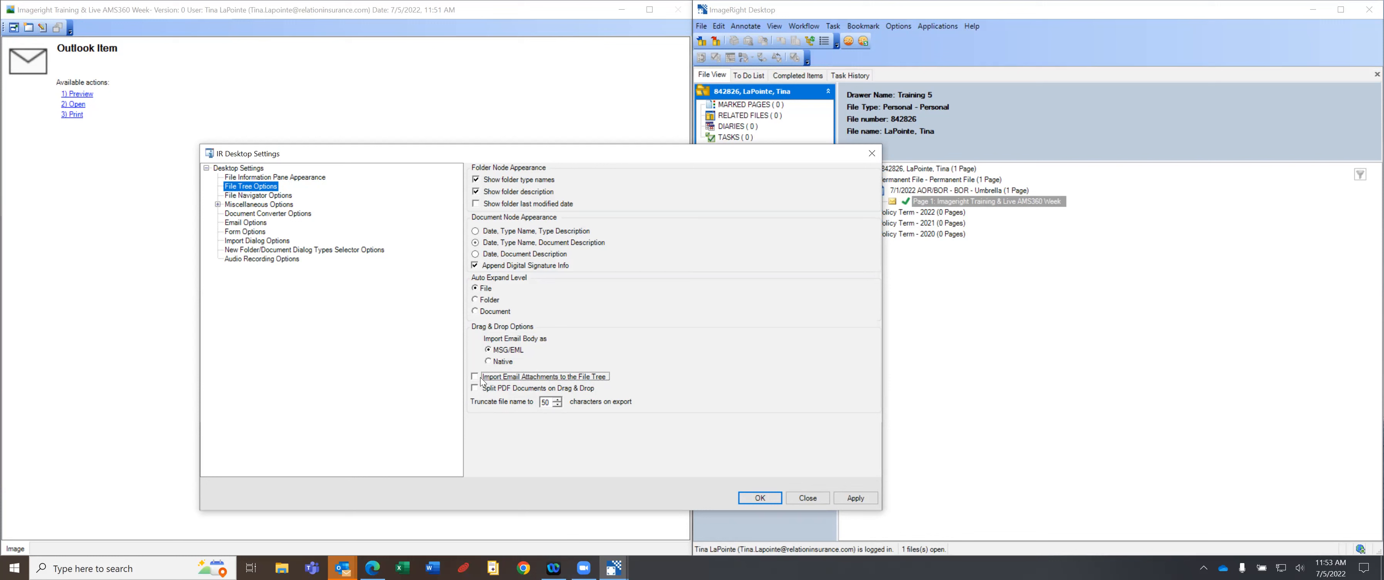
left_click(868, 500)
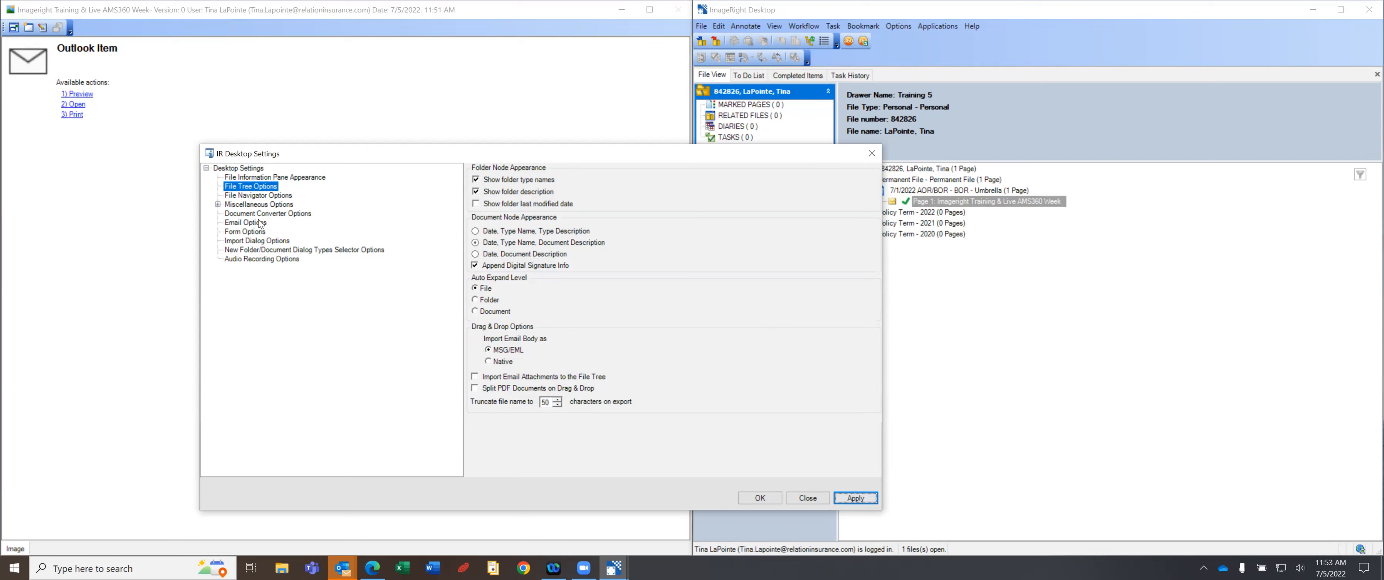
left_click(218, 205)
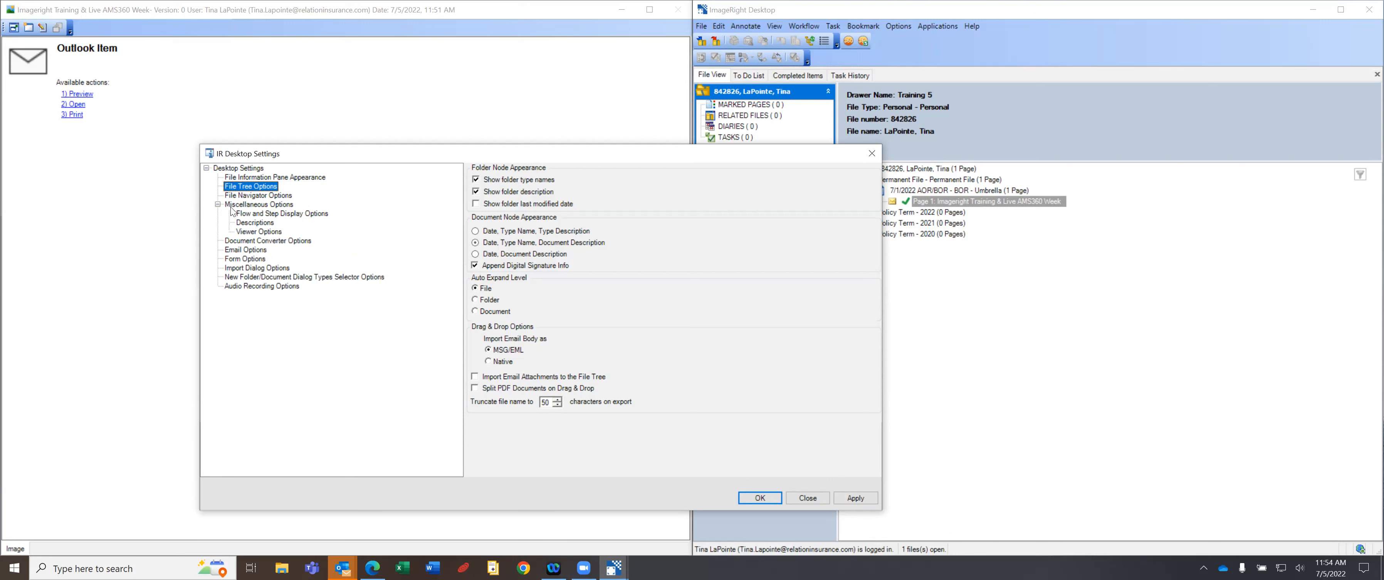
Enable MS Outlook previewing under Miscellaneous Options > Viewer Options and save the settings with OK.
left_click(260, 232)
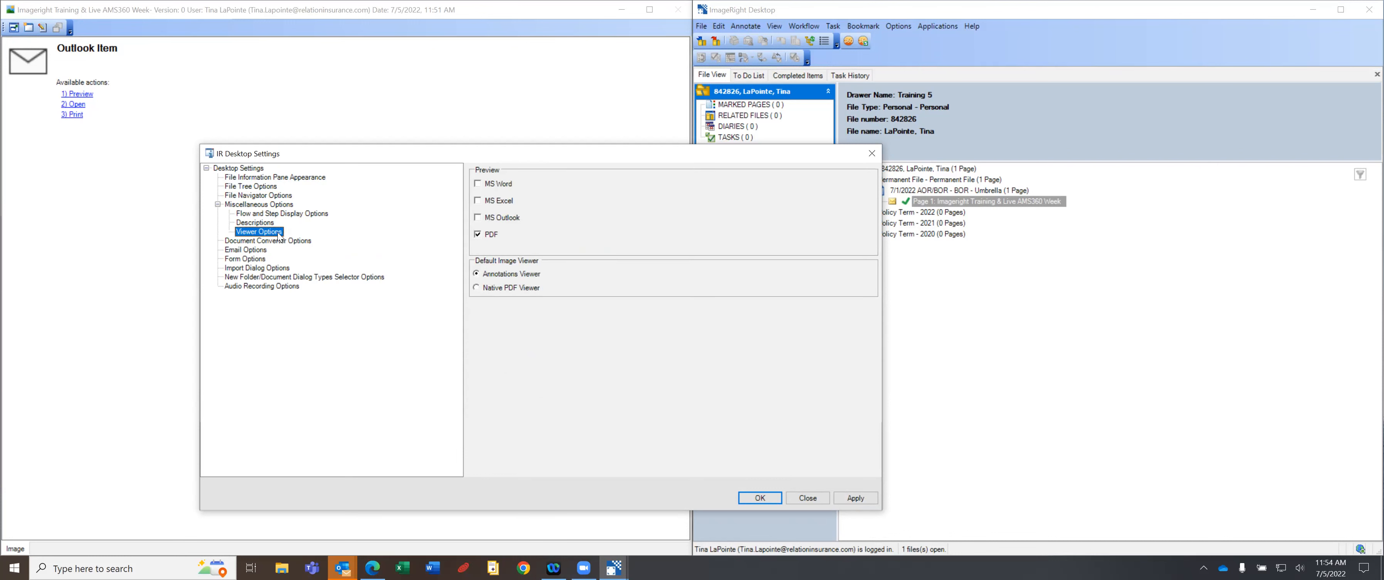
left_click(218, 204)
left_click(218, 204)
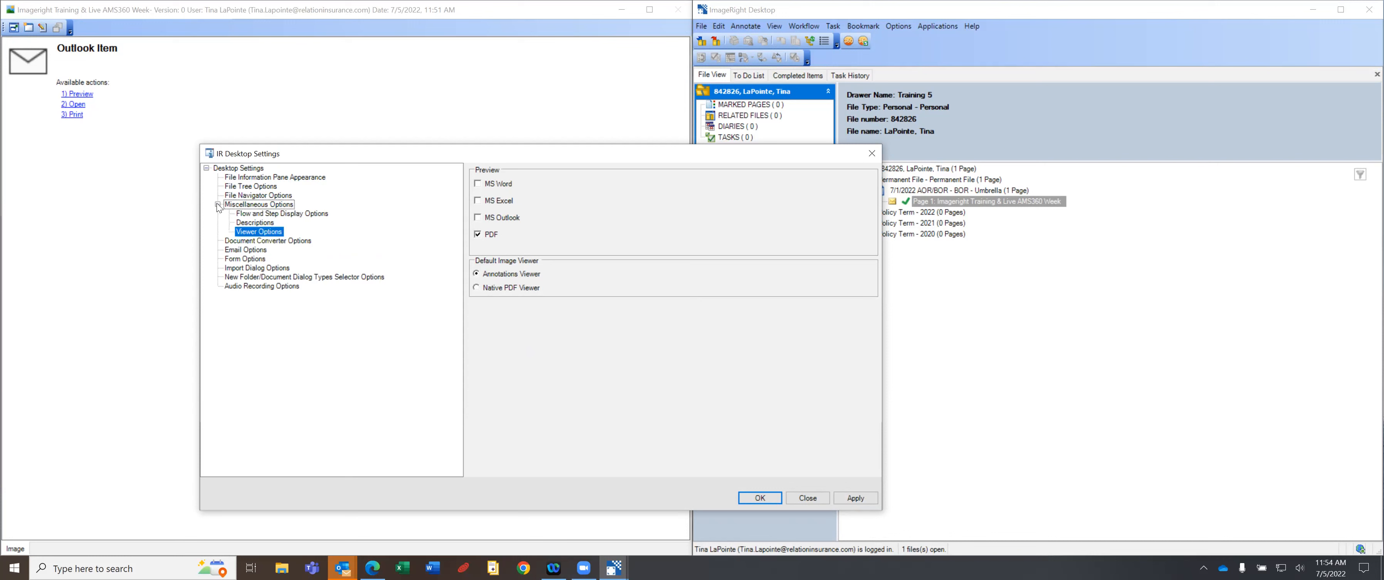
left_click(267, 236)
left_click(476, 217)
left_click(760, 498)
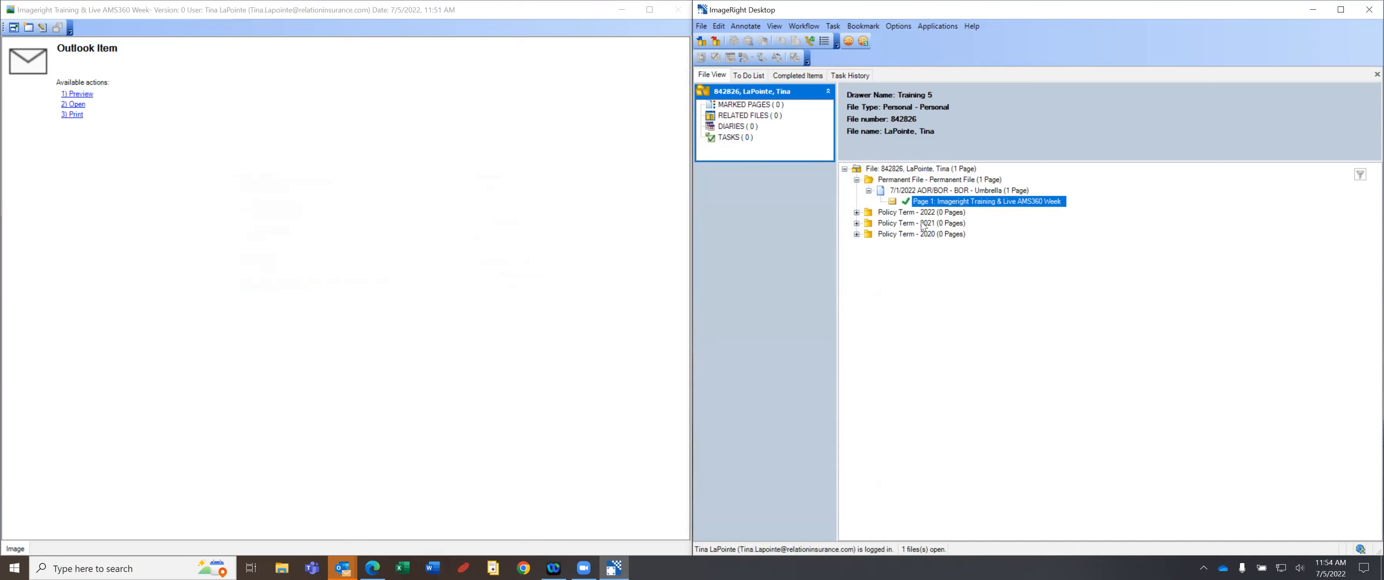
Select the Policy Term - 2020 folder and open the 7/1/2022 AOR/BOR - BOR - Umbrella document in the viewer.
left_click(901, 233)
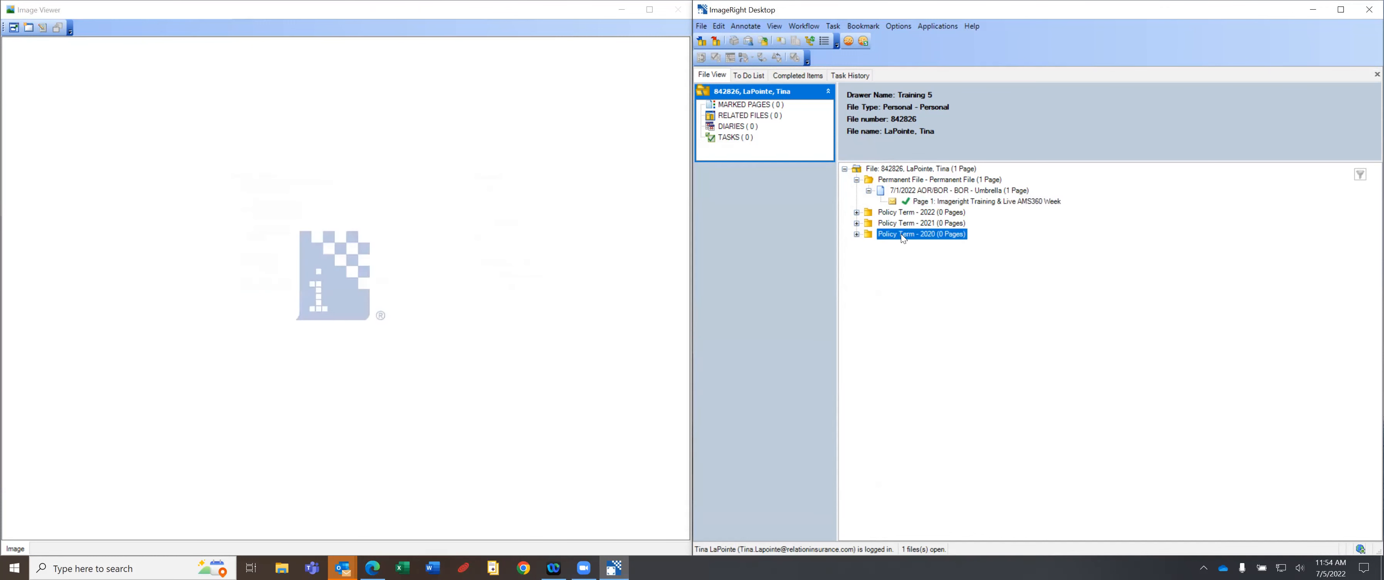
left_click(917, 192)
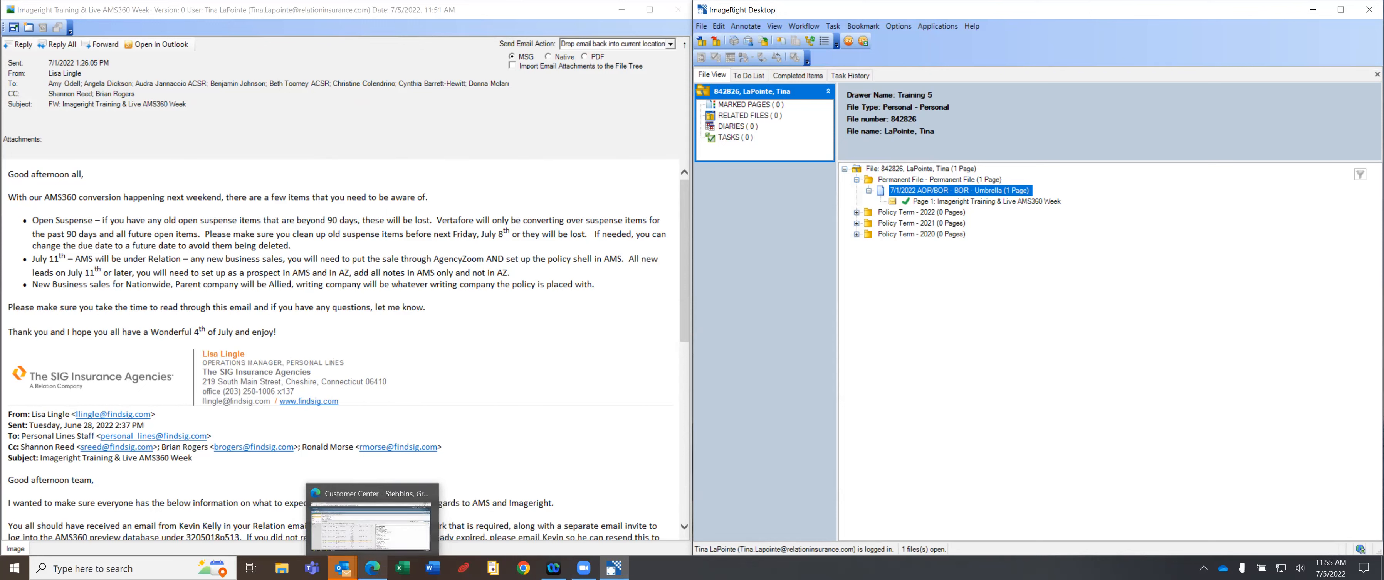
left_click(282, 568)
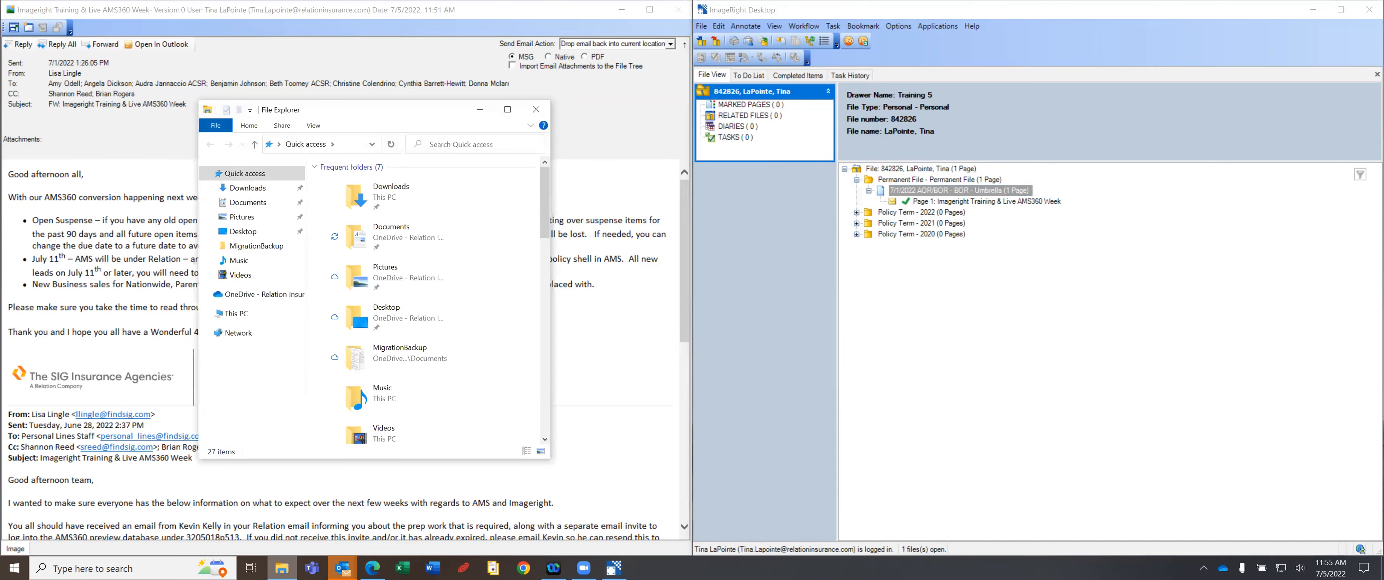
left_click_drag(543, 181, 545, 283)
left_click(371, 298)
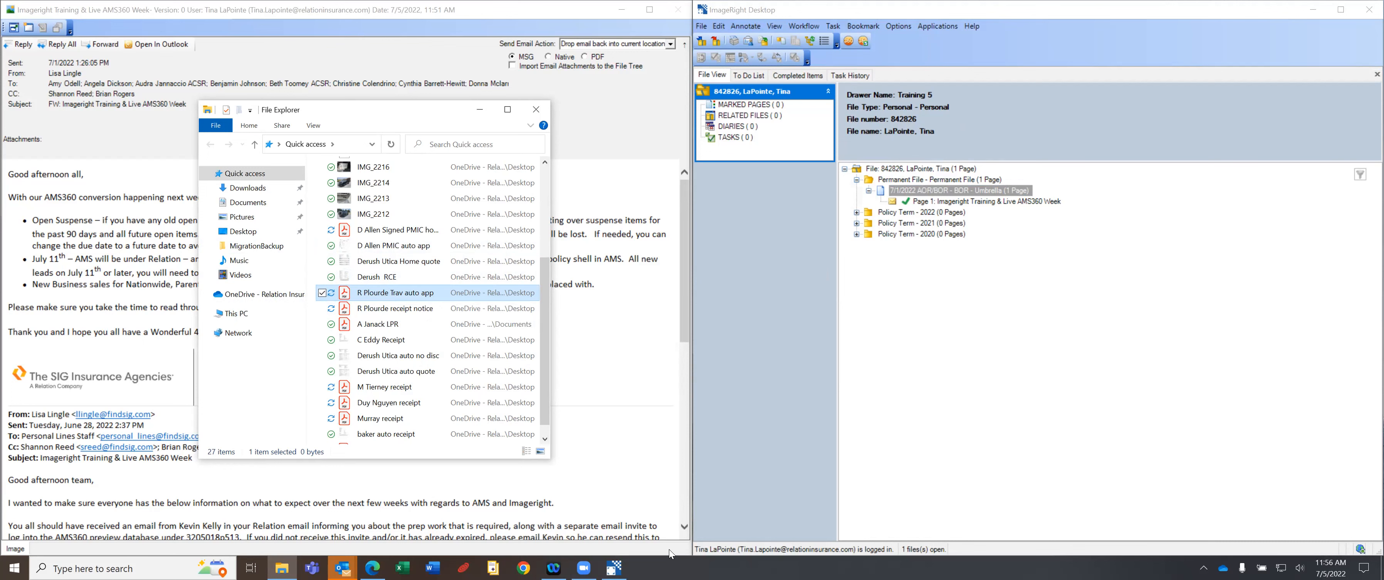
mouse_move(614, 566)
left_click_drag(391, 294, 860, 176)
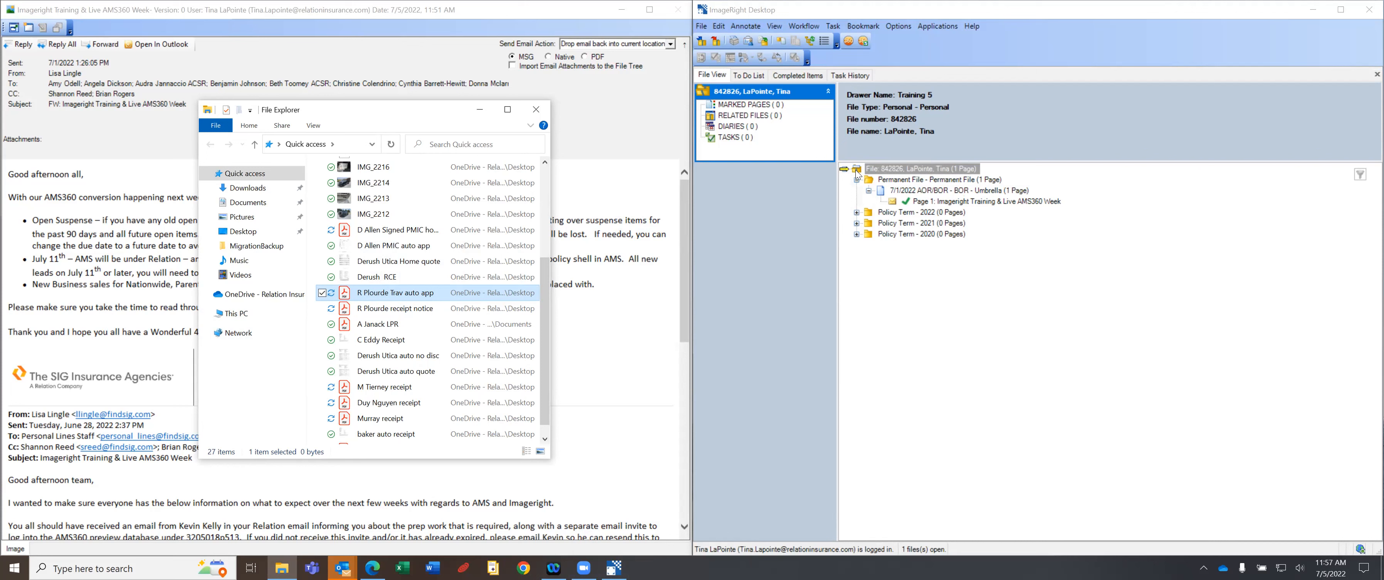
left_click(480, 110)
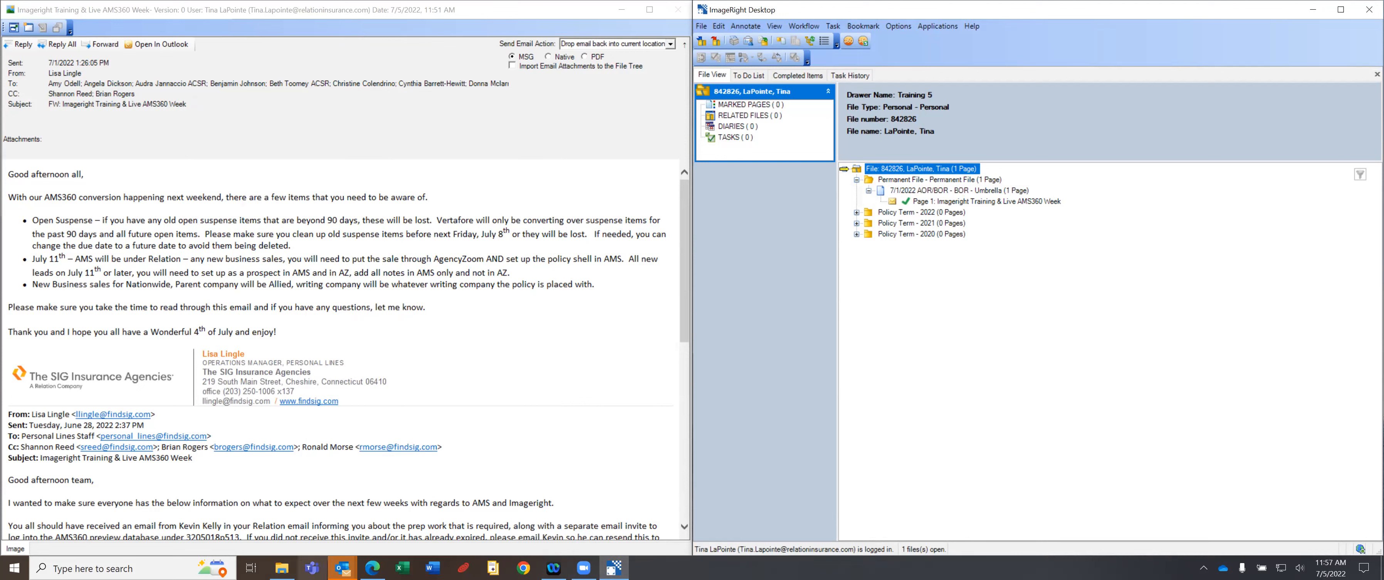
left_click(282, 568)
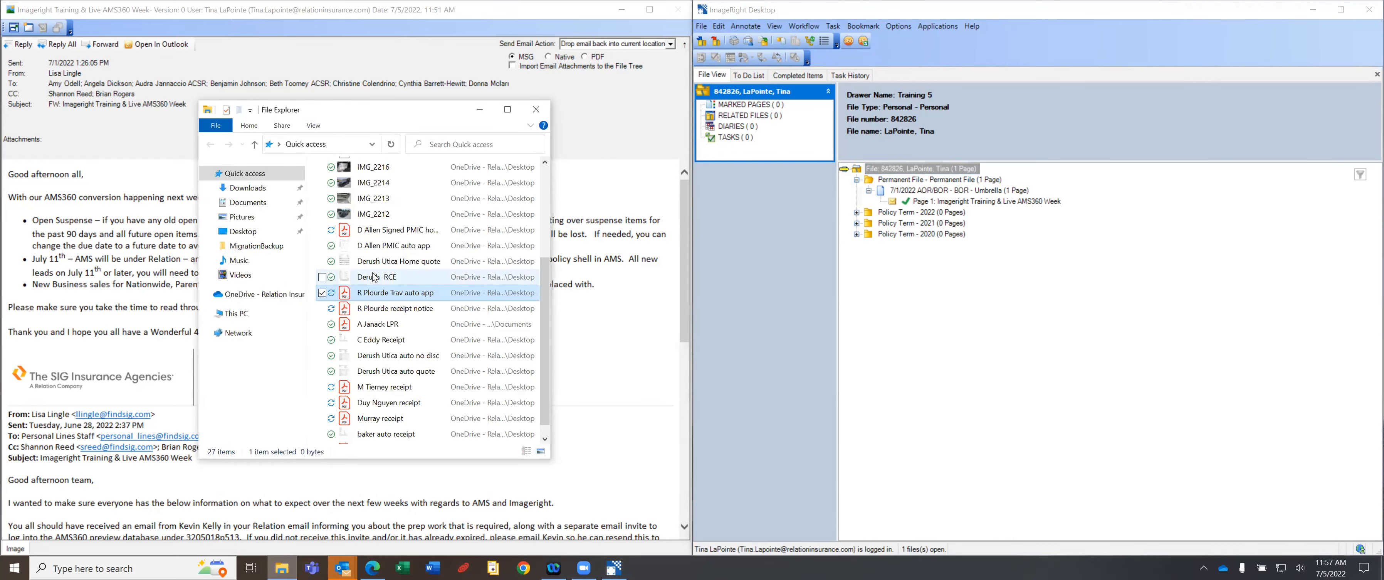
double_click(398, 296)
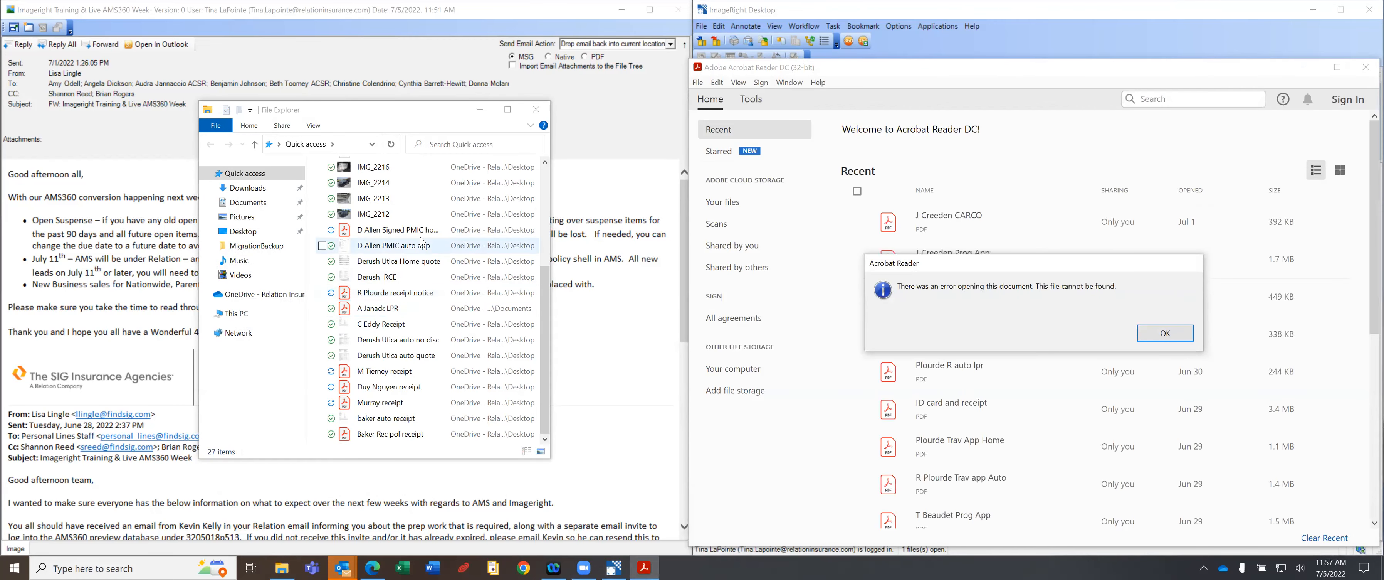
left_click(1175, 334)
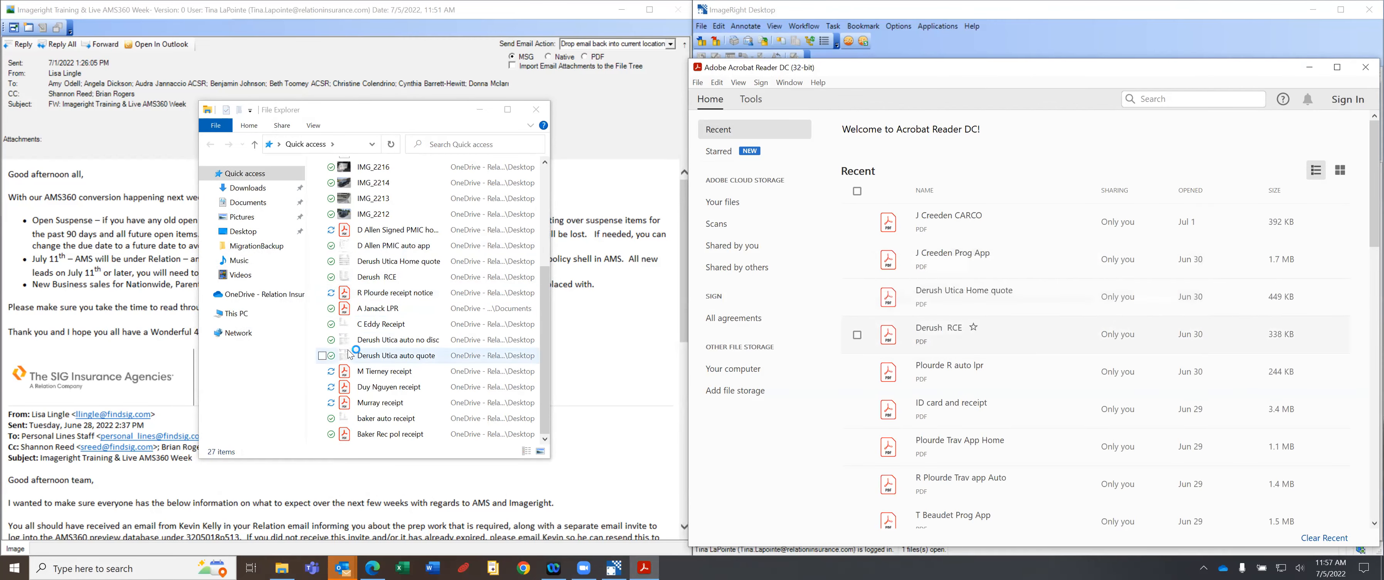
Close Acrobat and drag 'Derush Utica auto quote' from the Desktop folder onto the ImageRight file tree.
left_click(377, 308)
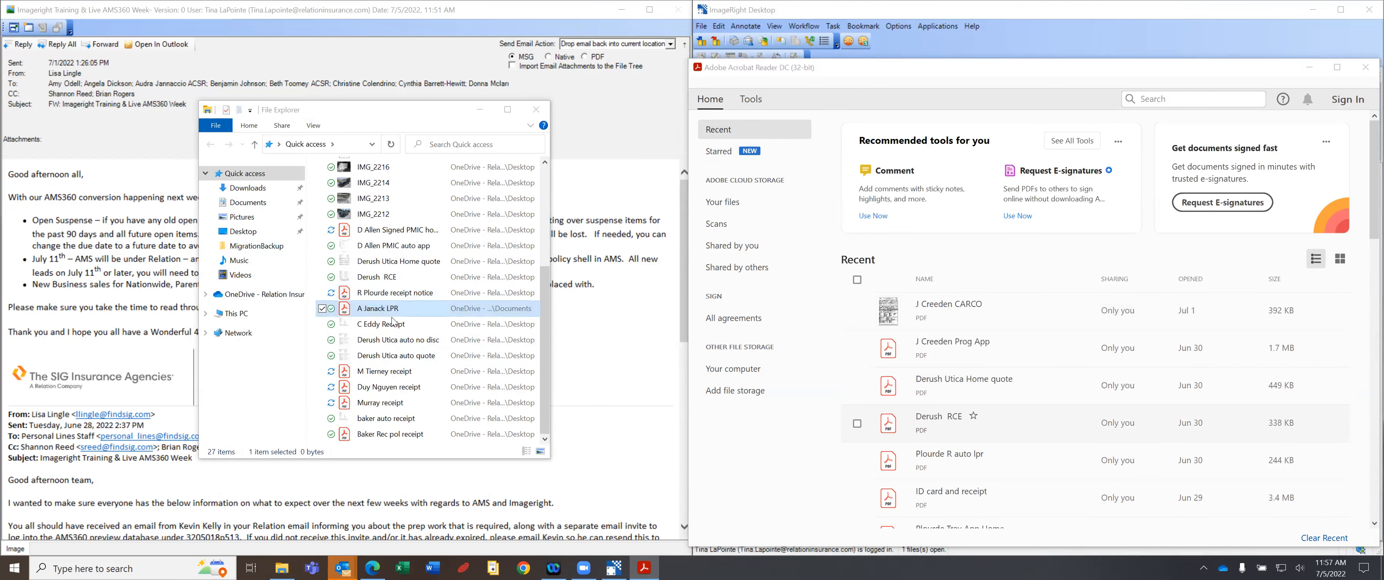
left_click(245, 231)
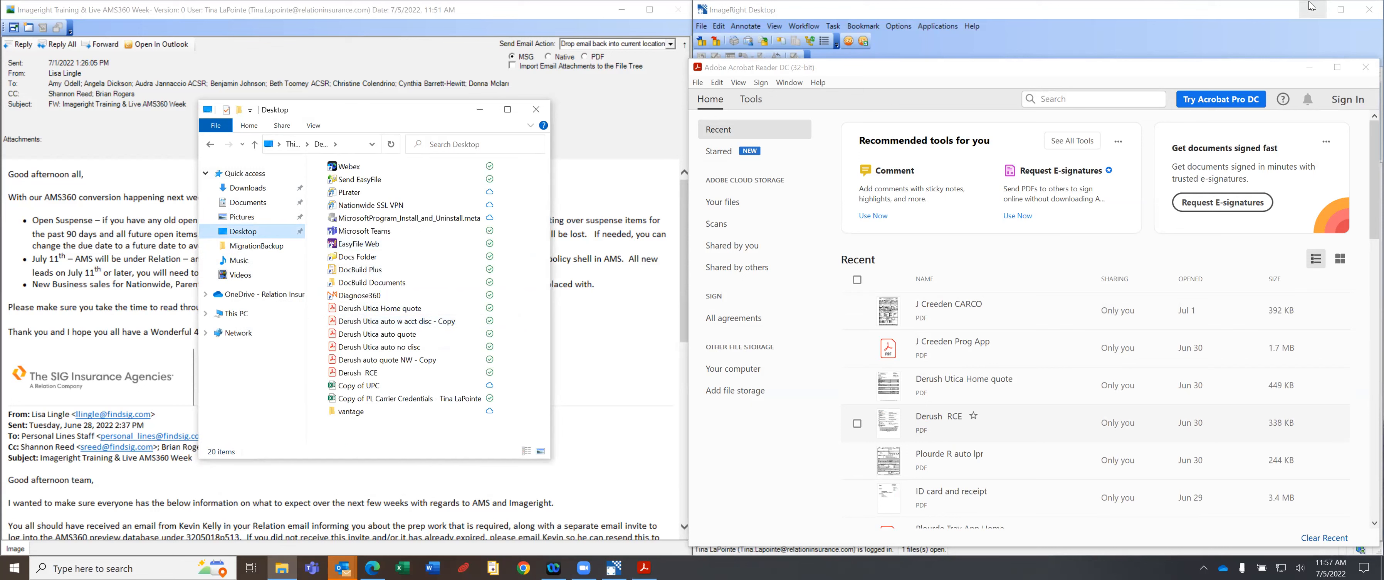
left_click(1310, 67)
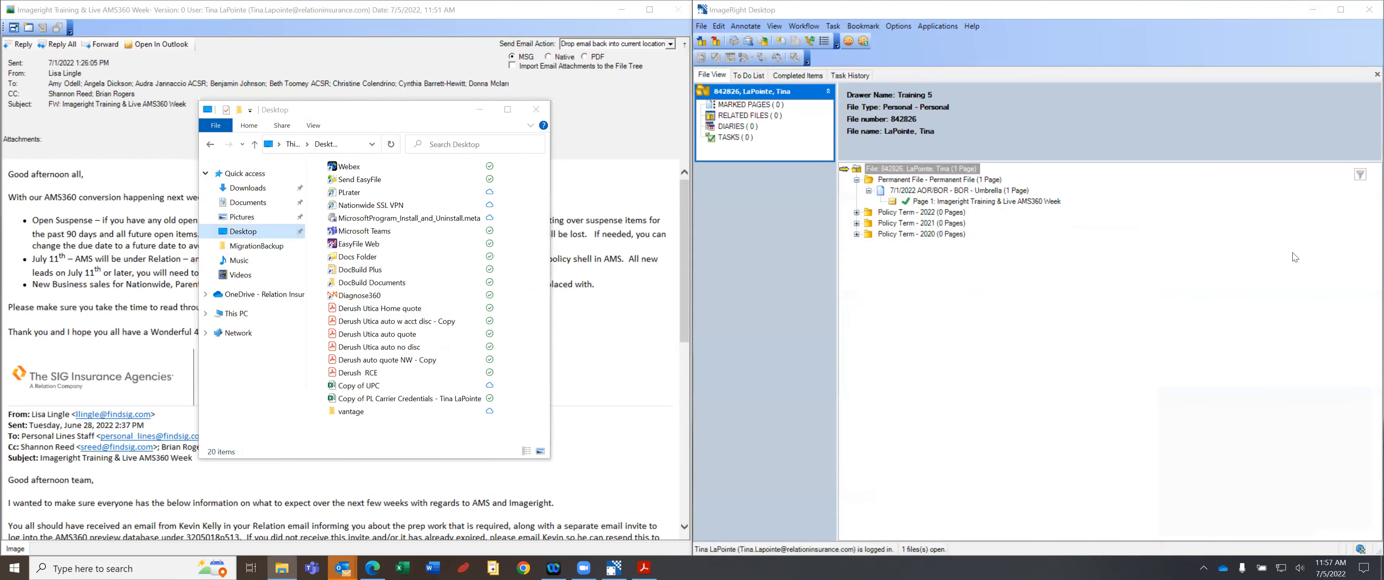
left_click(357, 337)
left_click_drag(358, 337, 847, 169)
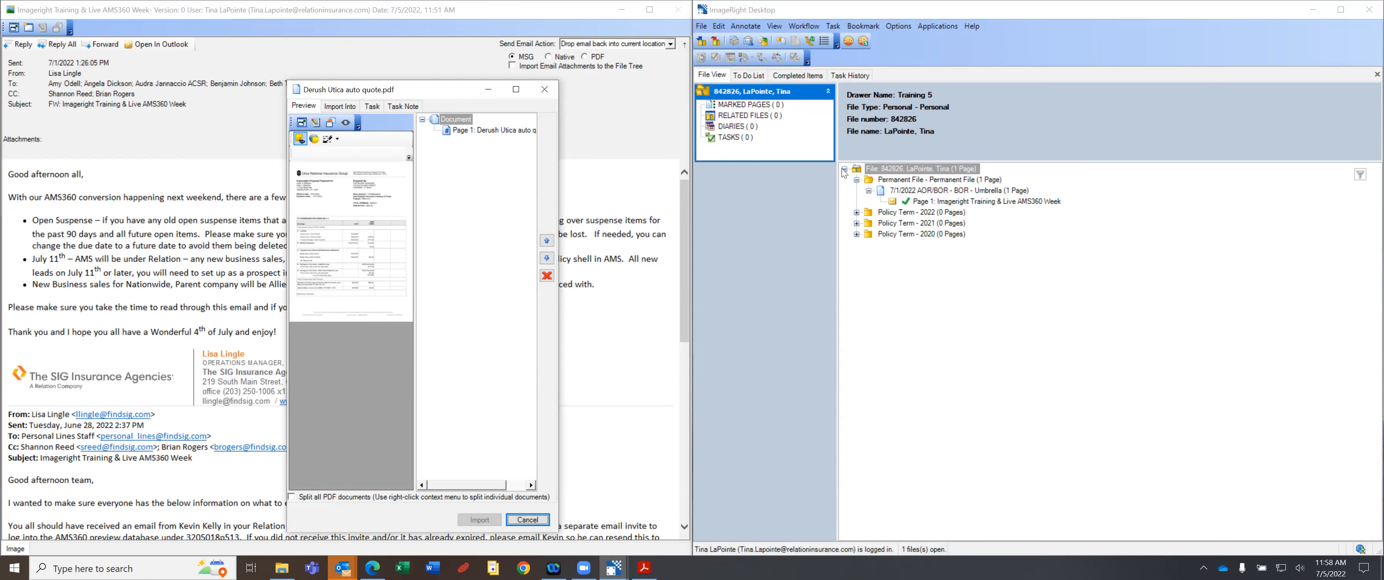
On the Import Into tab, choose Relation Finance Team with document type FEEAG - Fee Agreement.
left_click(342, 107)
left_click(303, 108)
left_click(340, 106)
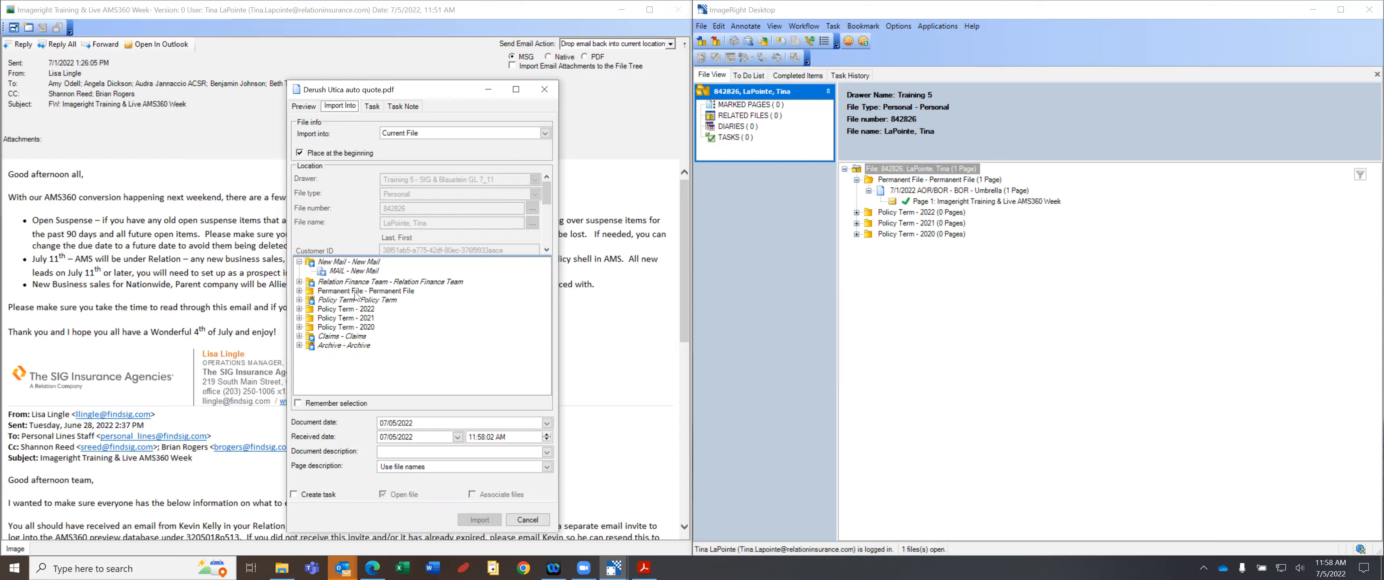
left_click(300, 282)
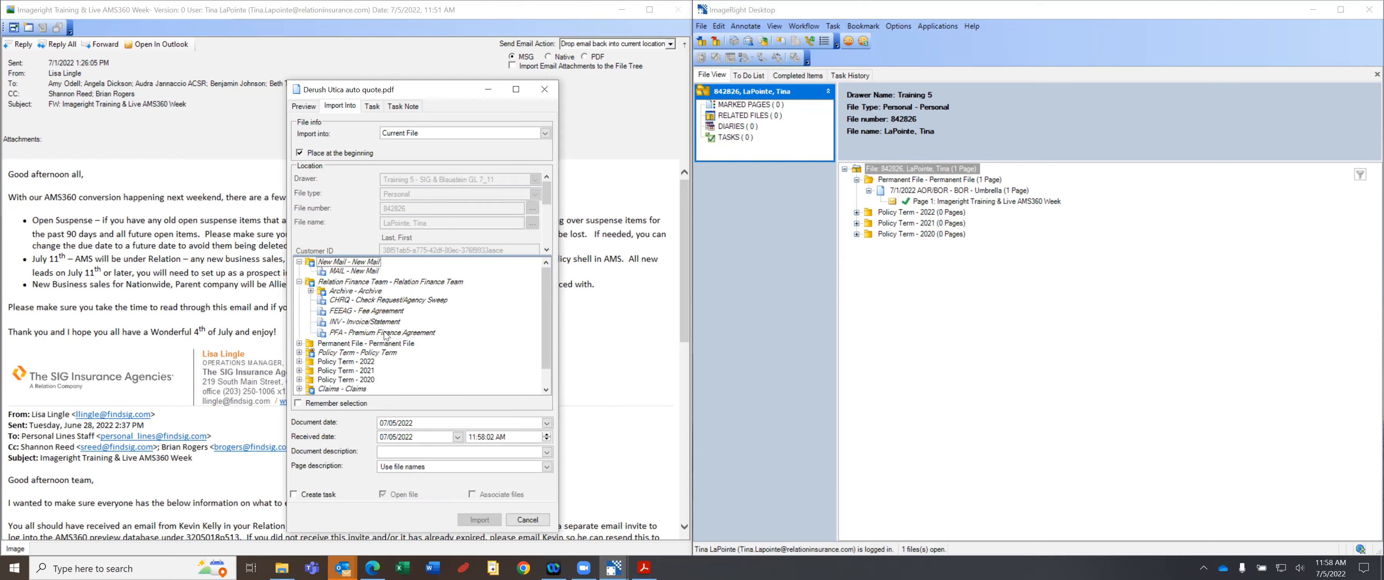
left_click(364, 311)
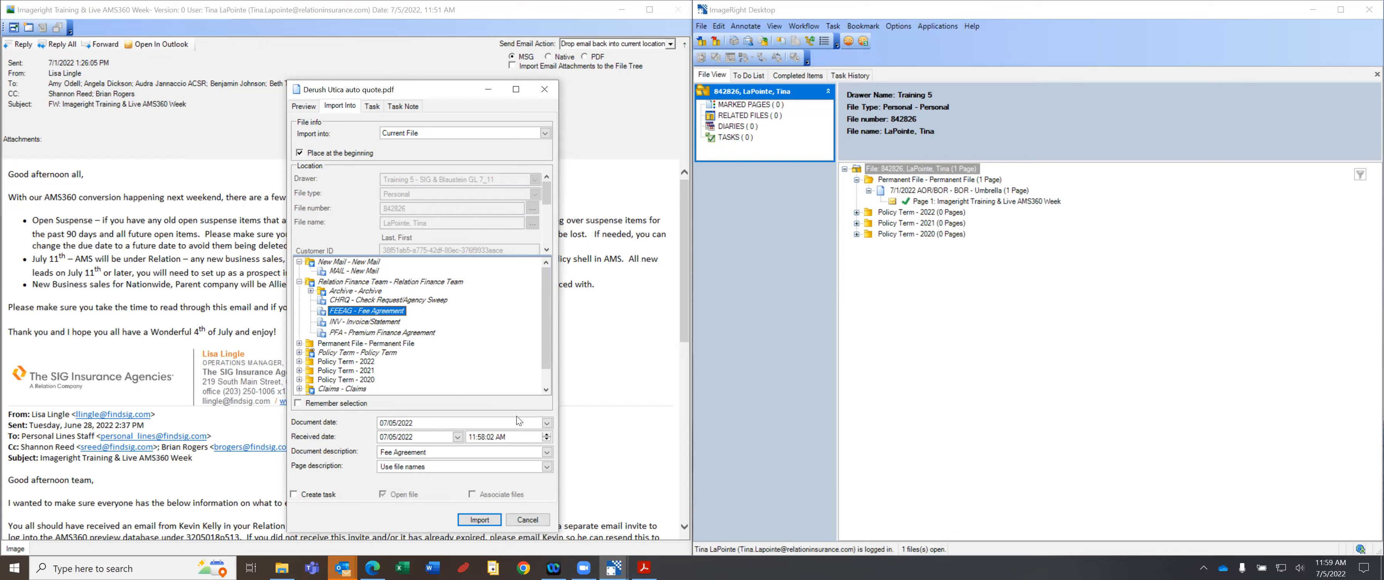
Set the document date to 07/01/2022, append 'Umbrella' to the description, and import.
left_click(547, 423)
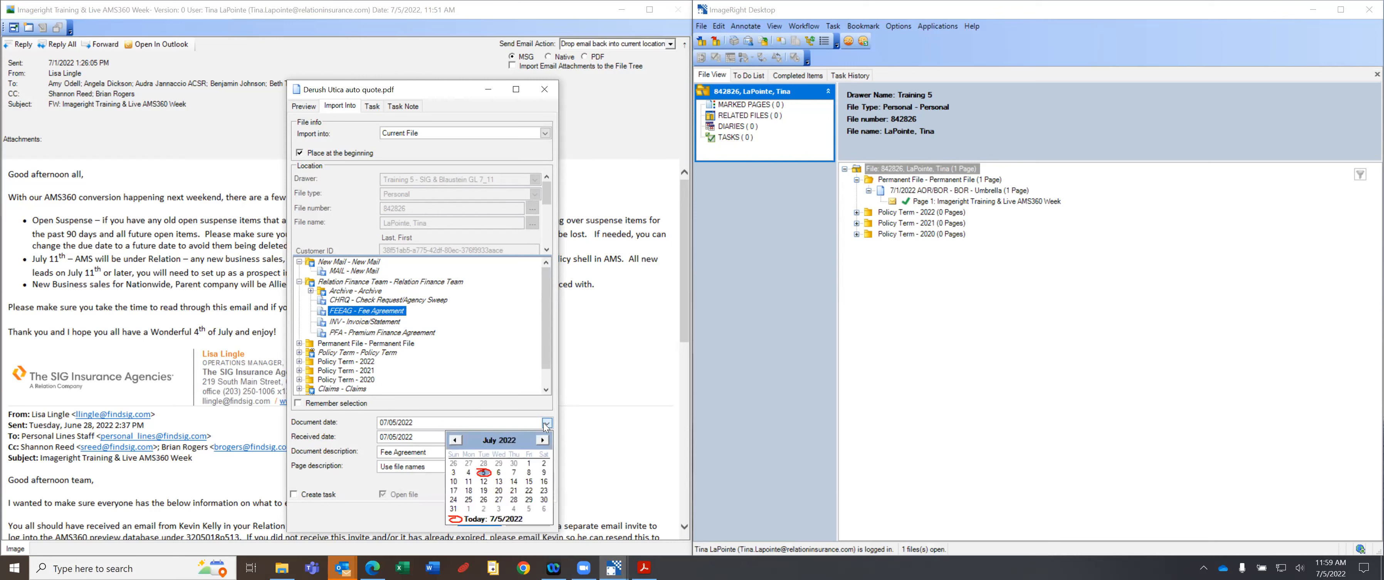
left_click(530, 463)
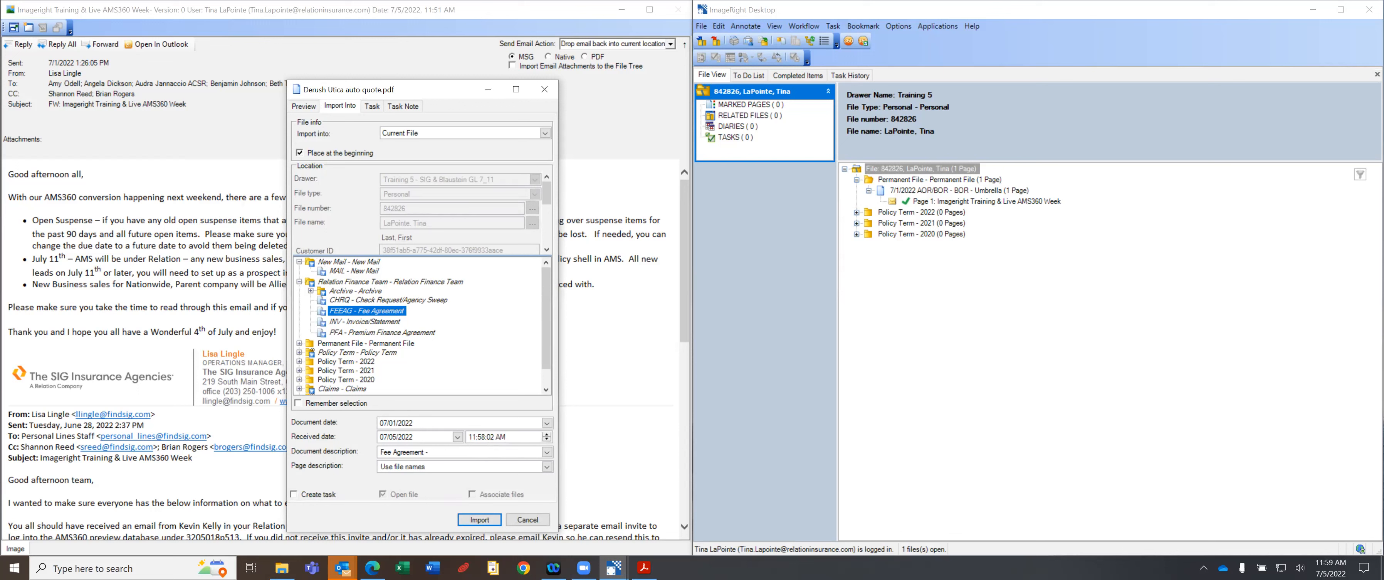
type("Umbre")
left_click(486, 519)
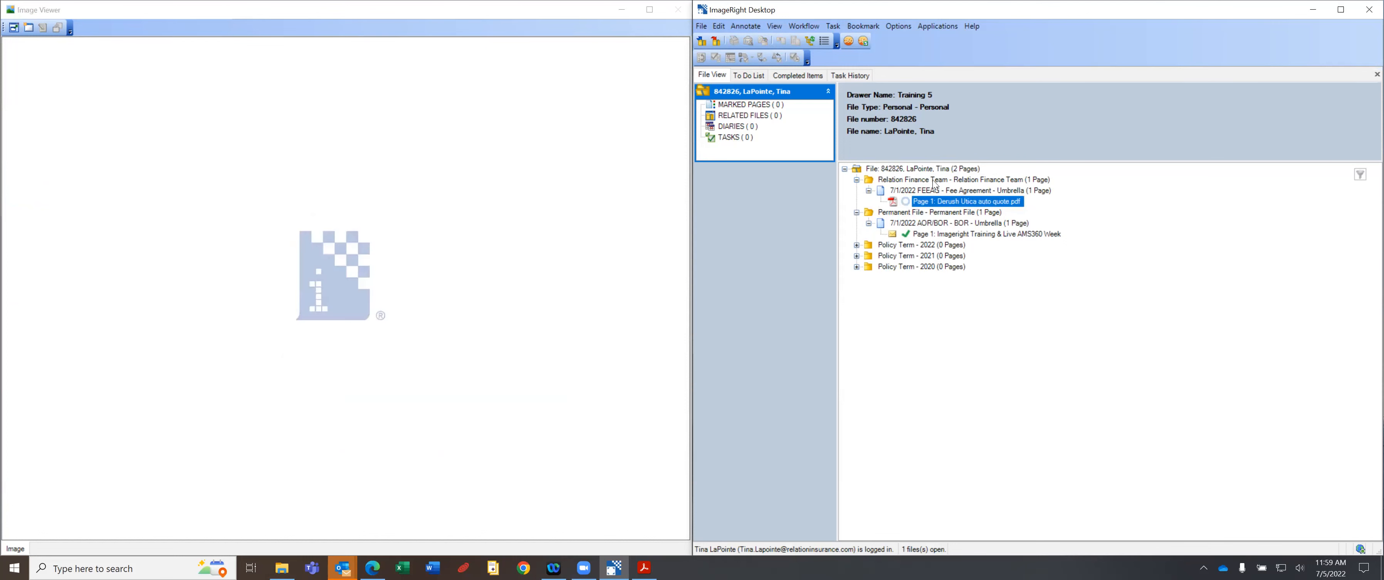
Open the imported Utica quote page in the Image Viewer and size it beside the ImageRight window.
left_click(907, 200)
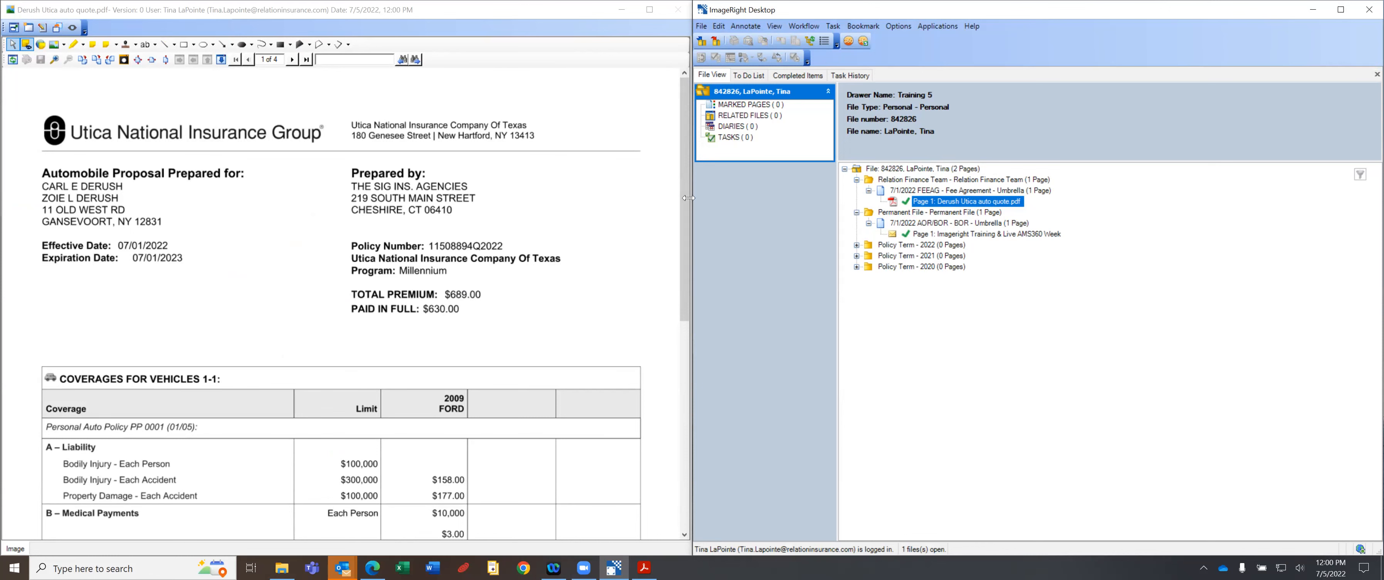
left_click_drag(694, 196, 473, 196)
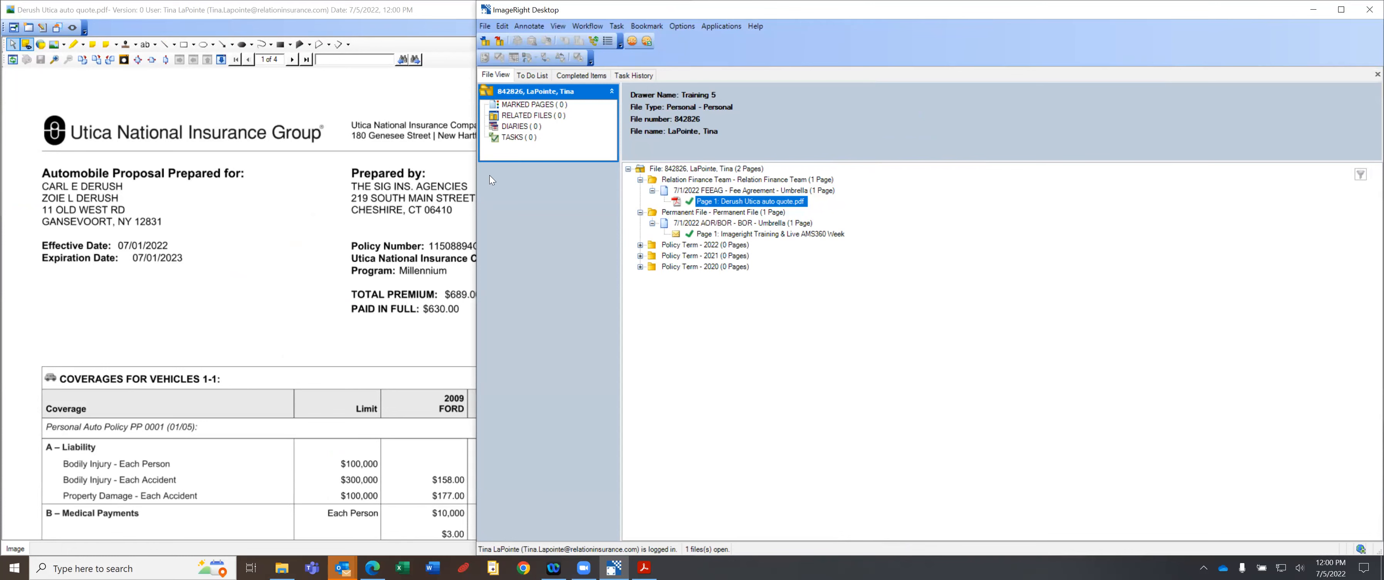
left_click_drag(476, 181, 708, 163)
left_click_drag(692, 232, 462, 231)
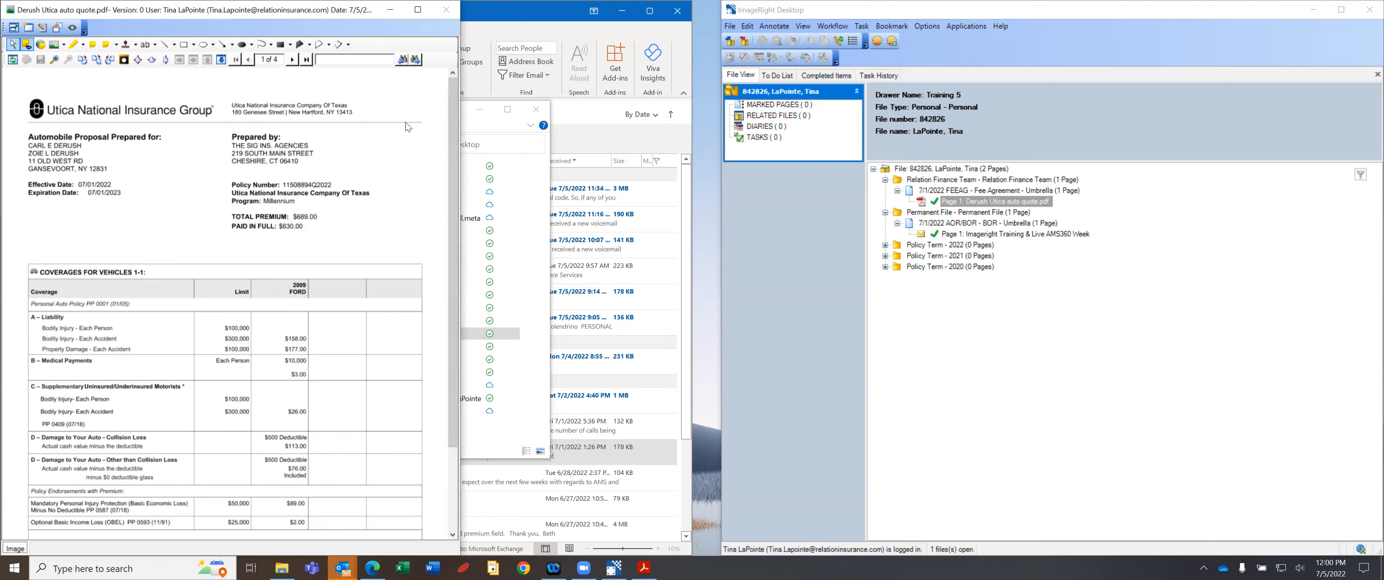
left_click_drag(460, 123, 394, 120)
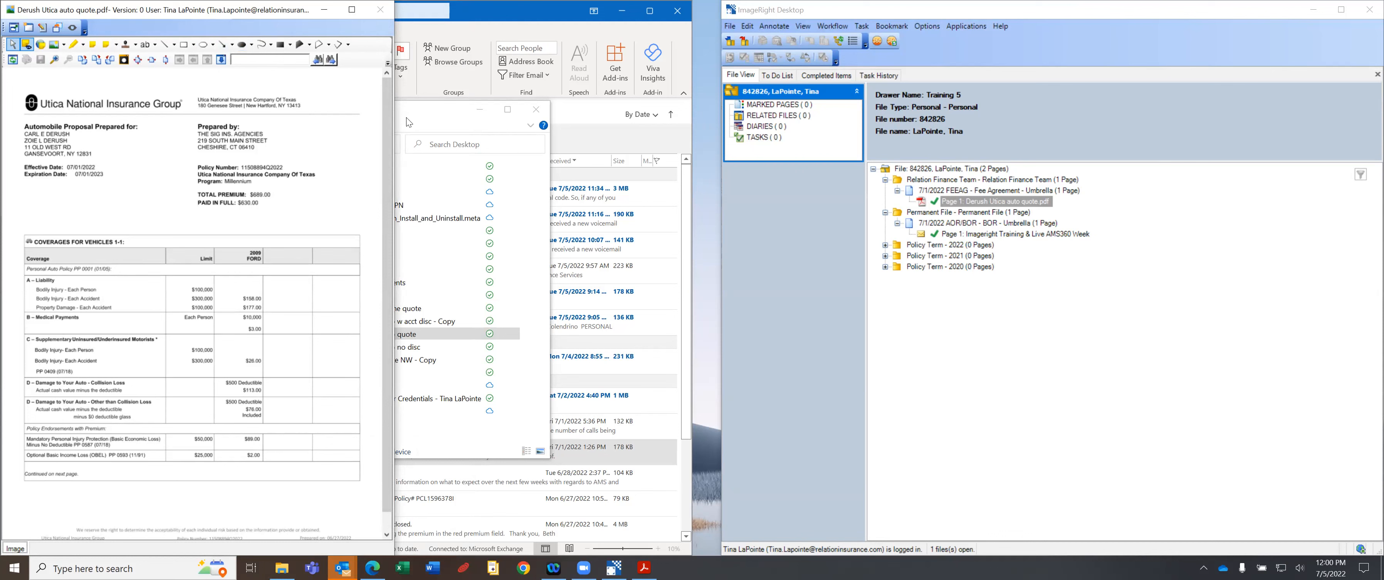
left_click_drag(394, 123, 657, 122)
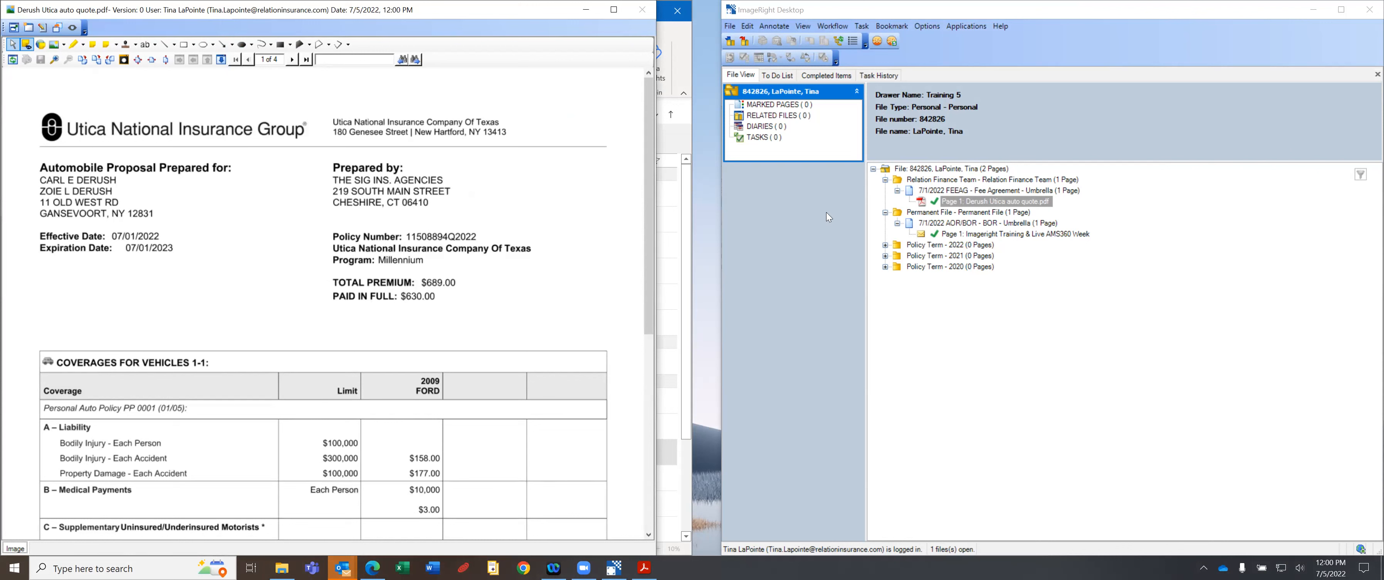
left_click_drag(714, 235, 669, 235)
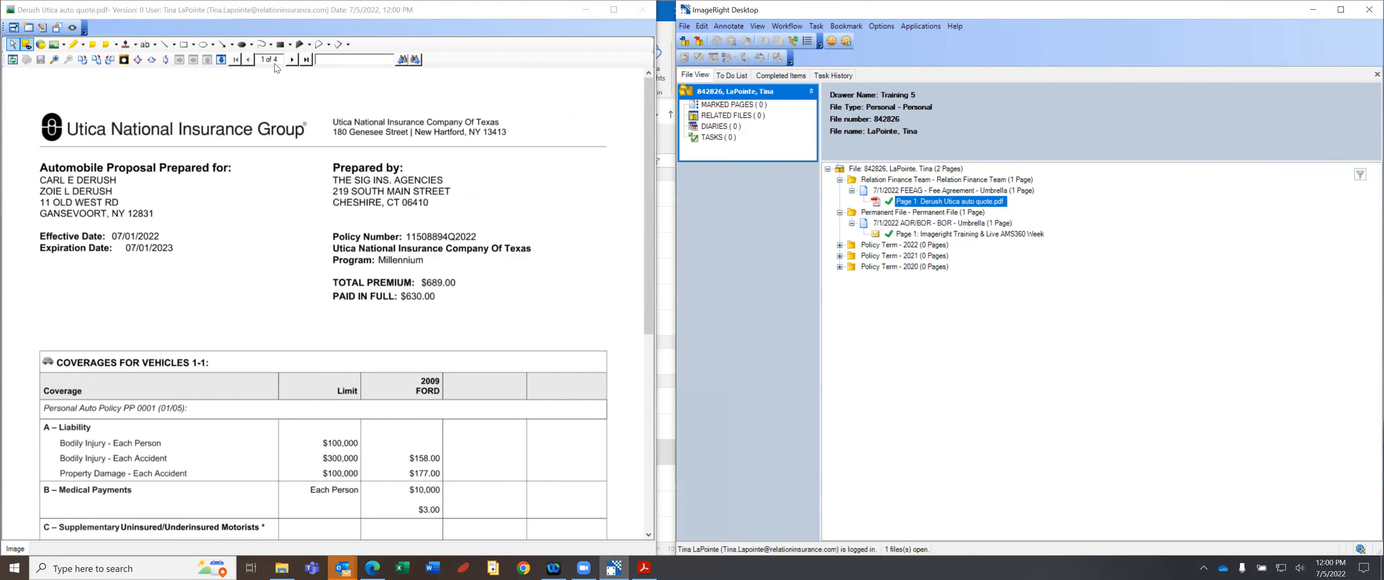
Page through the Utica quote to page 4, then return to its first page.
left_click(290, 60)
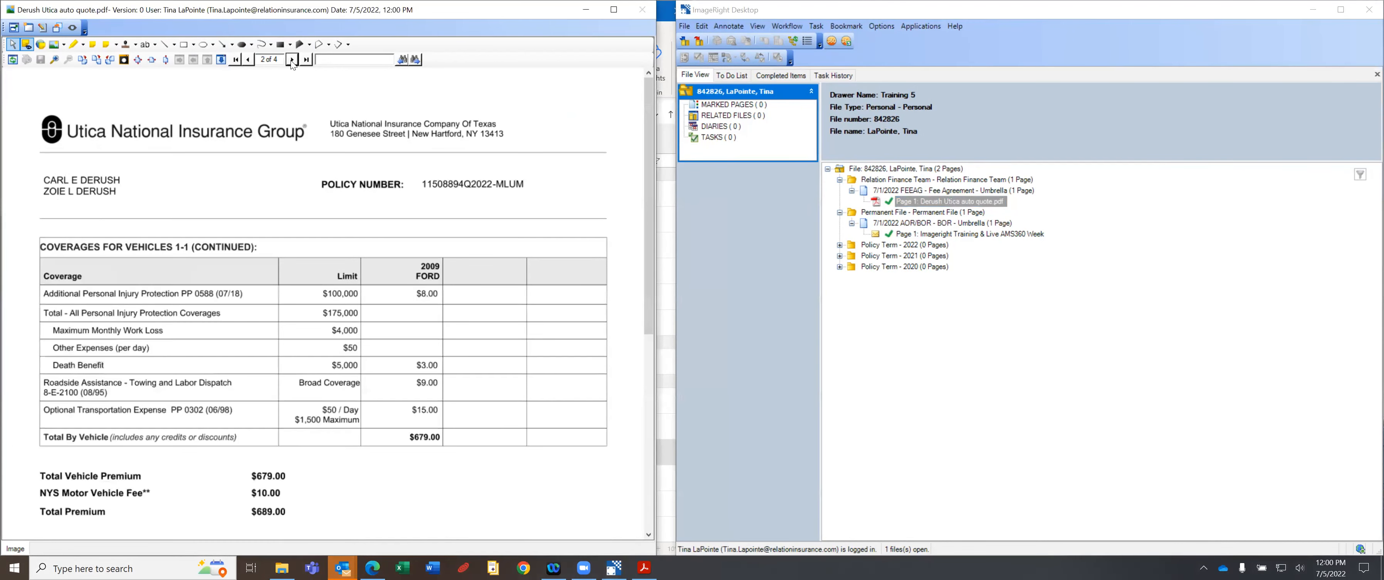
left_click(291, 60)
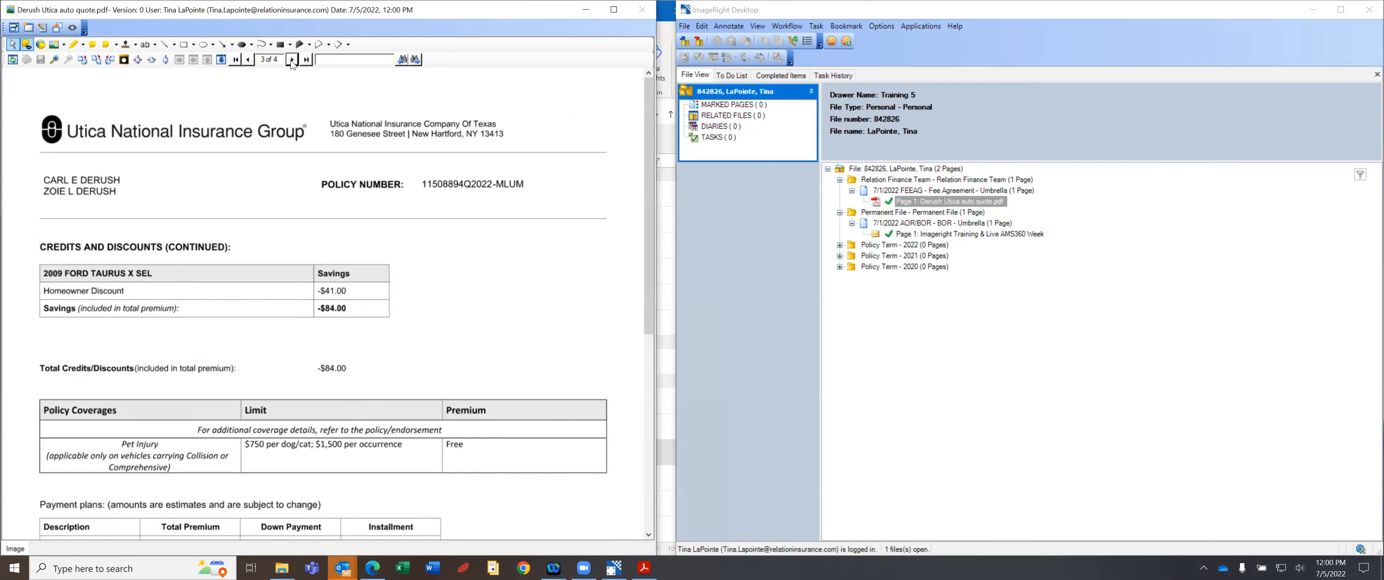
left_click(291, 60)
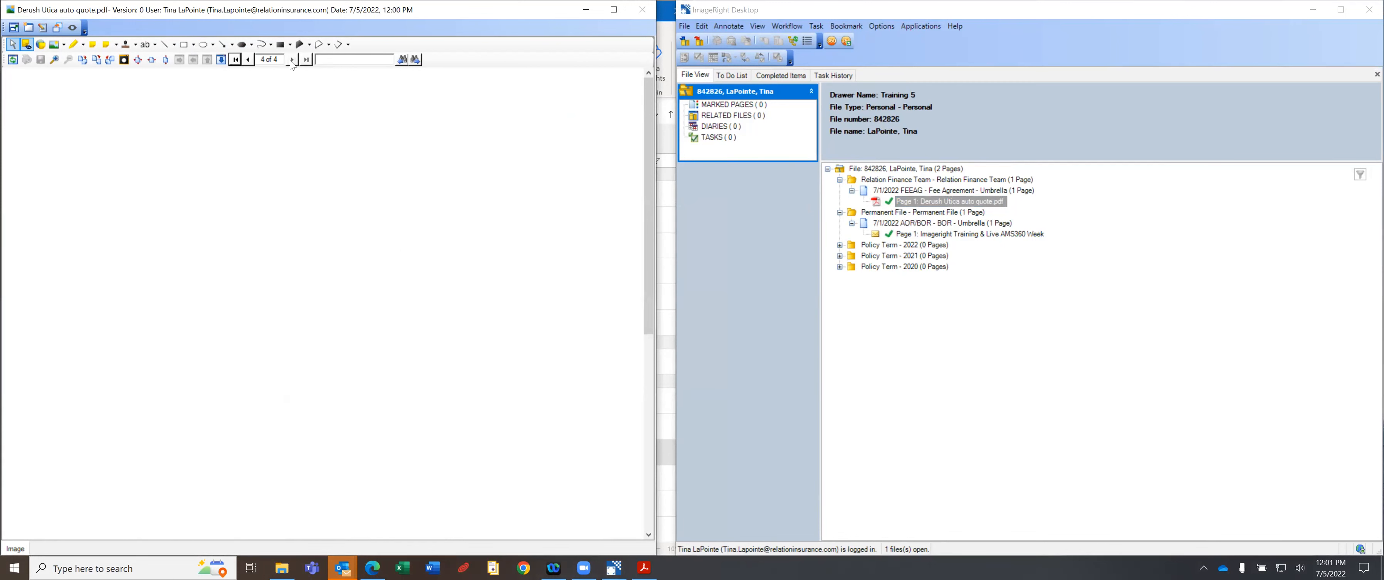
left_click(237, 60)
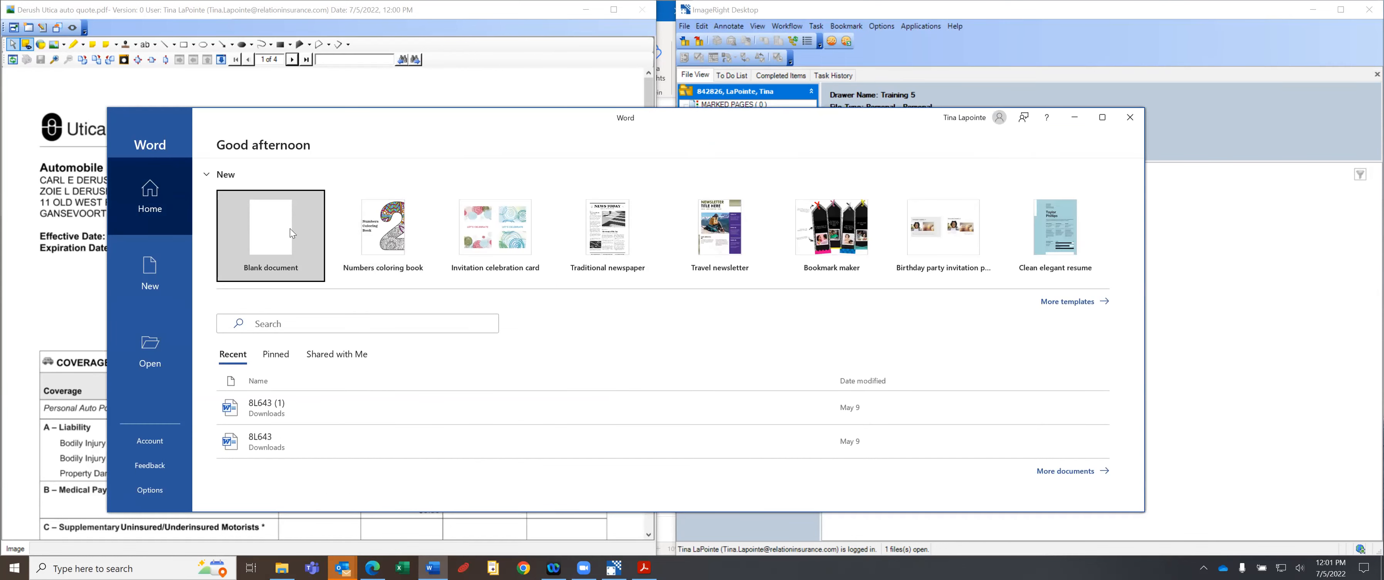
Create a blank Word document and type 'Proposal' at the top of the page.
left_click(290, 231)
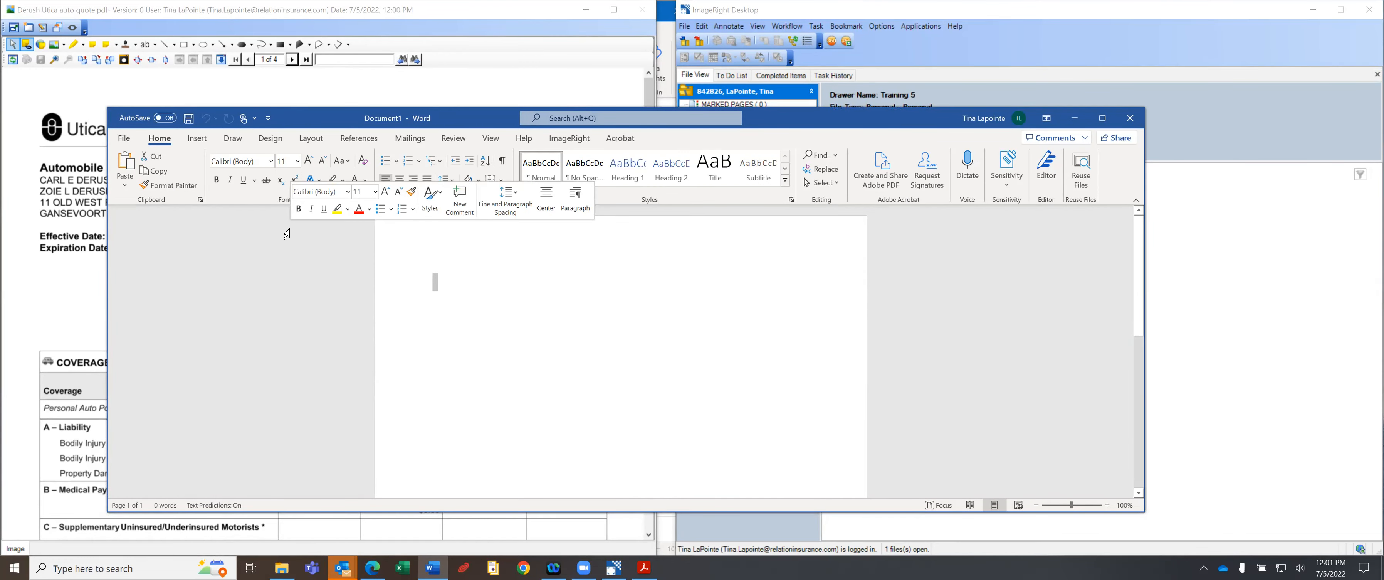
type("Proposal")
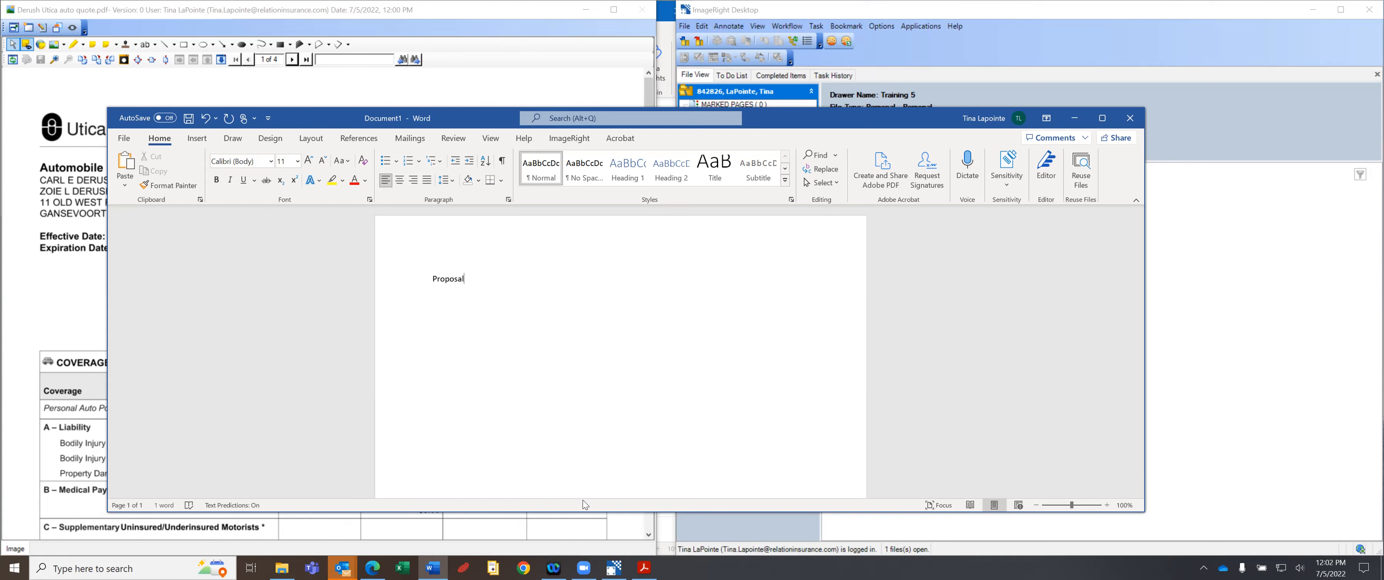
Switch Word to the ImageRight ribbon and run Native Import on the new Proposal document.
left_click(569, 138)
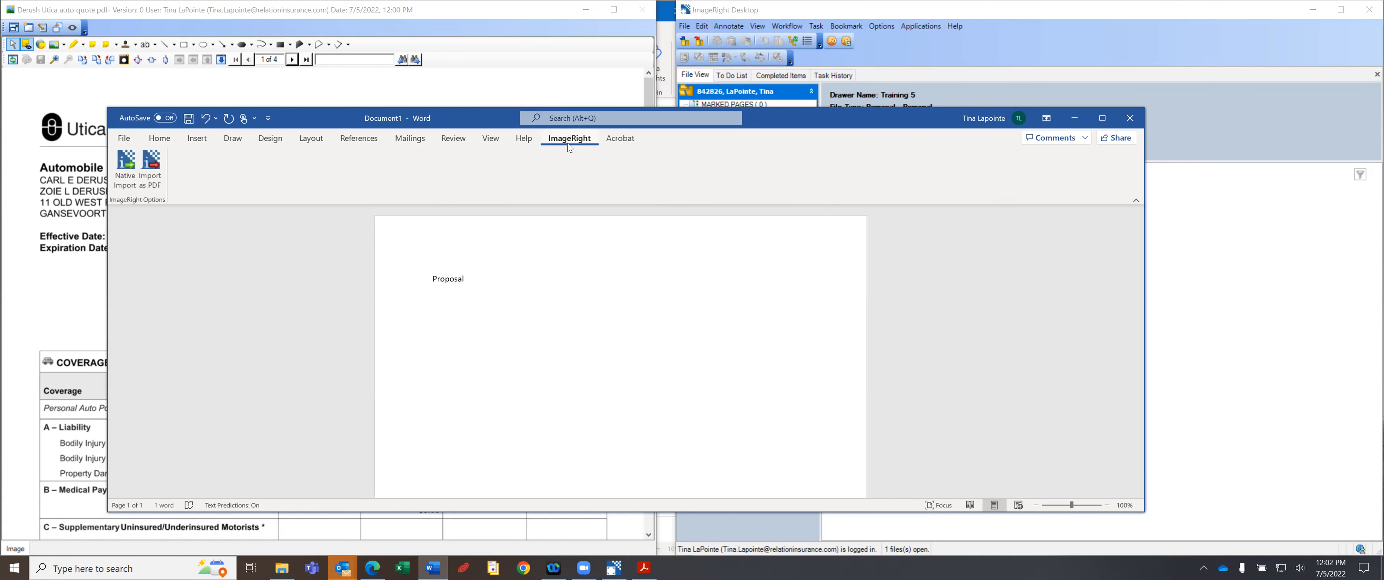
left_click(410, 138)
left_click(569, 139)
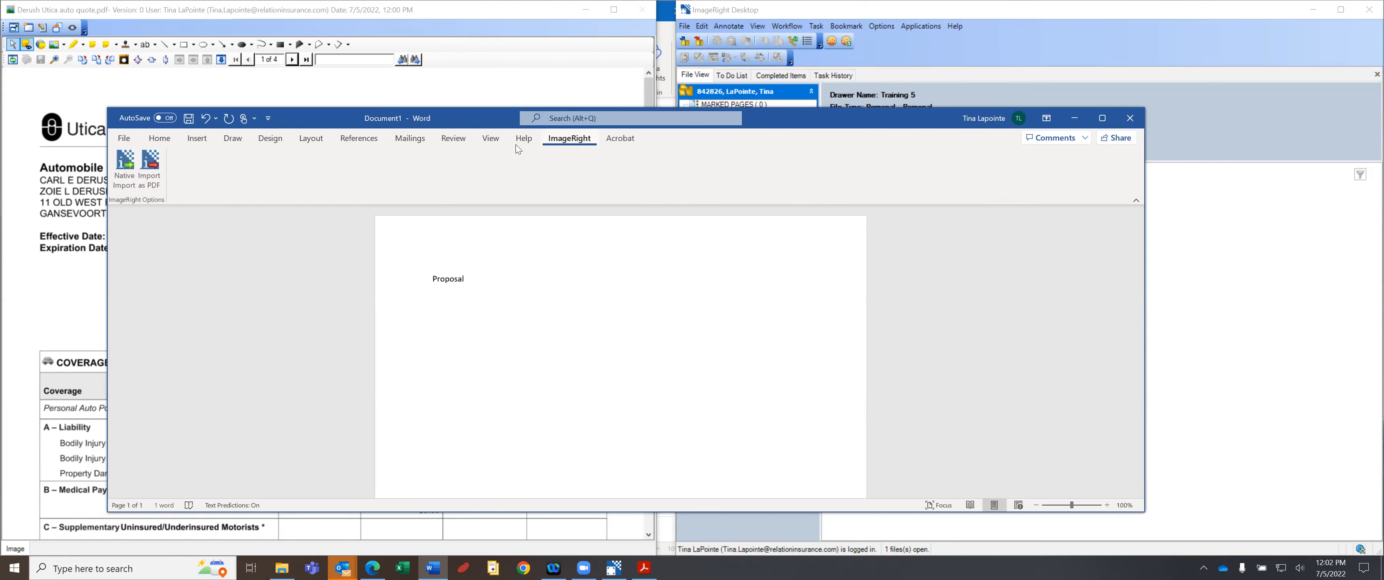
left_click(153, 139)
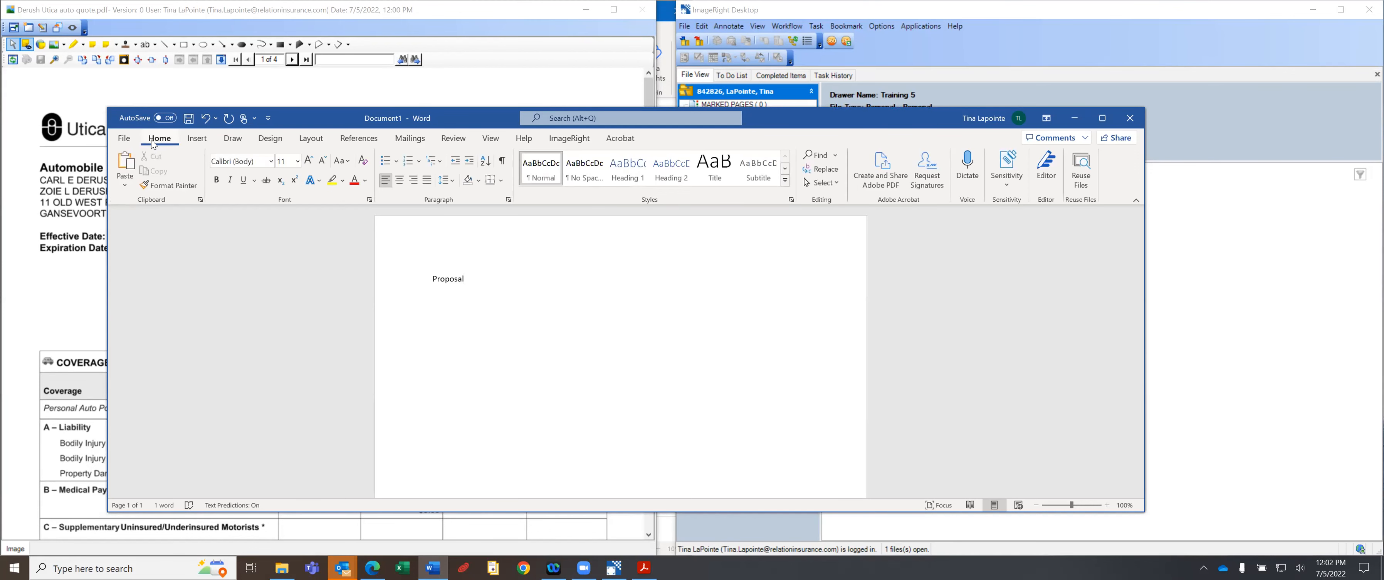
left_click(579, 143)
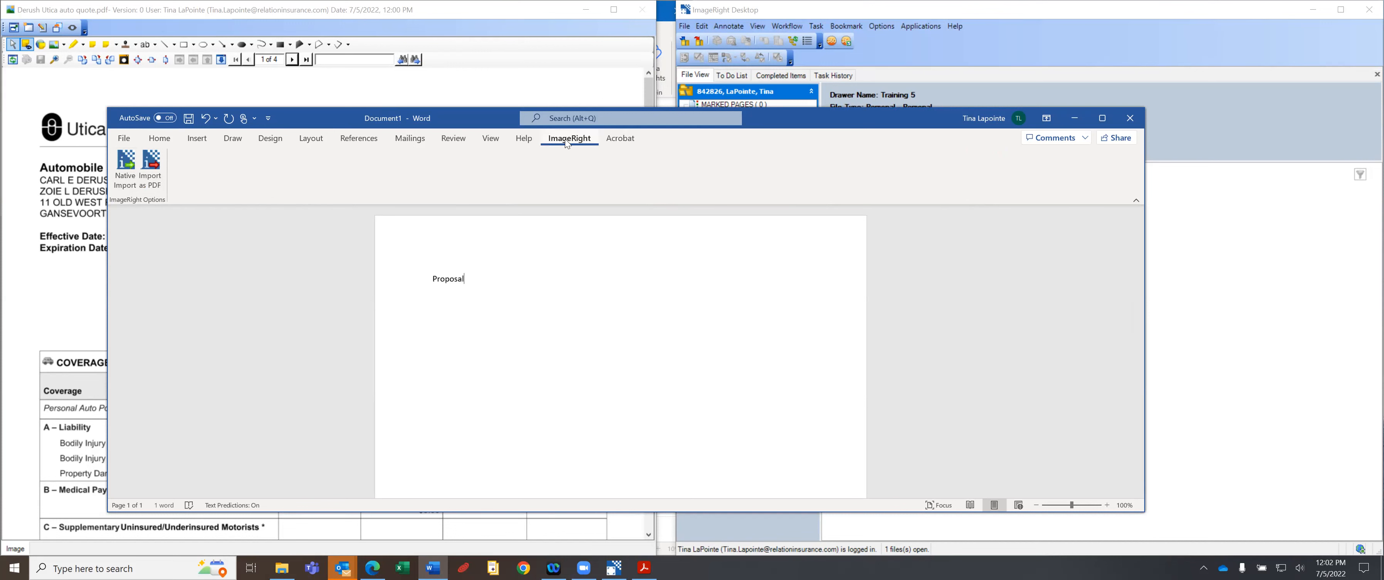
left_click(124, 164)
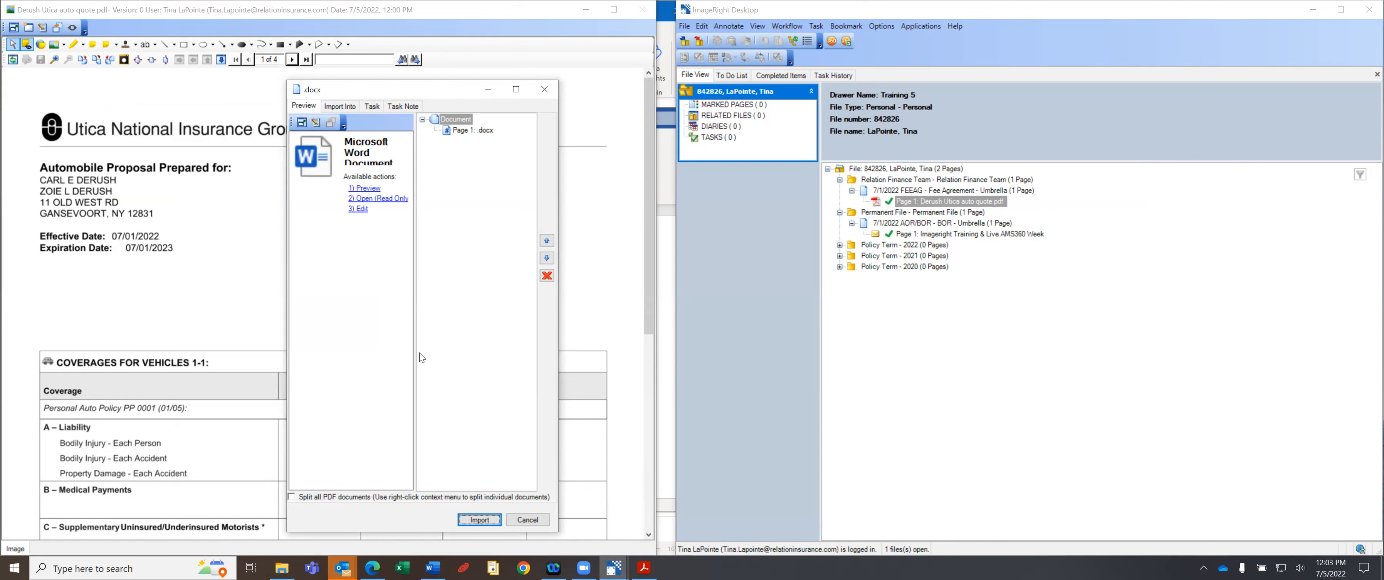
Show the Import Into destination settings for the .docx import.
mouse_move(584, 567)
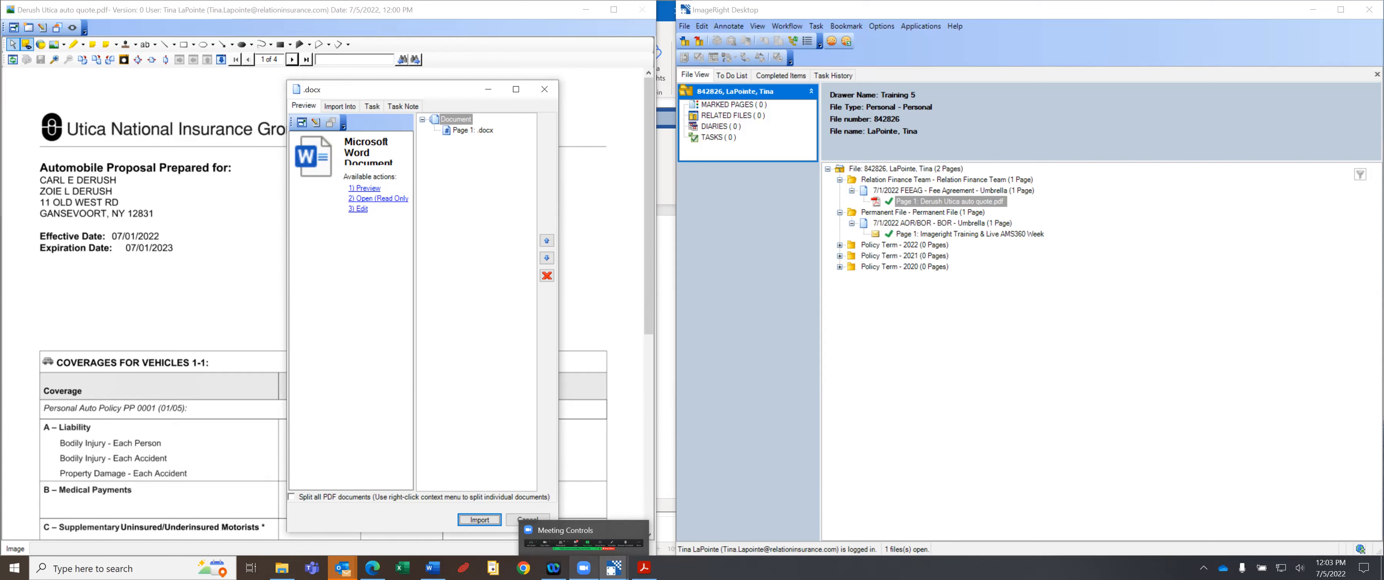
left_click(340, 106)
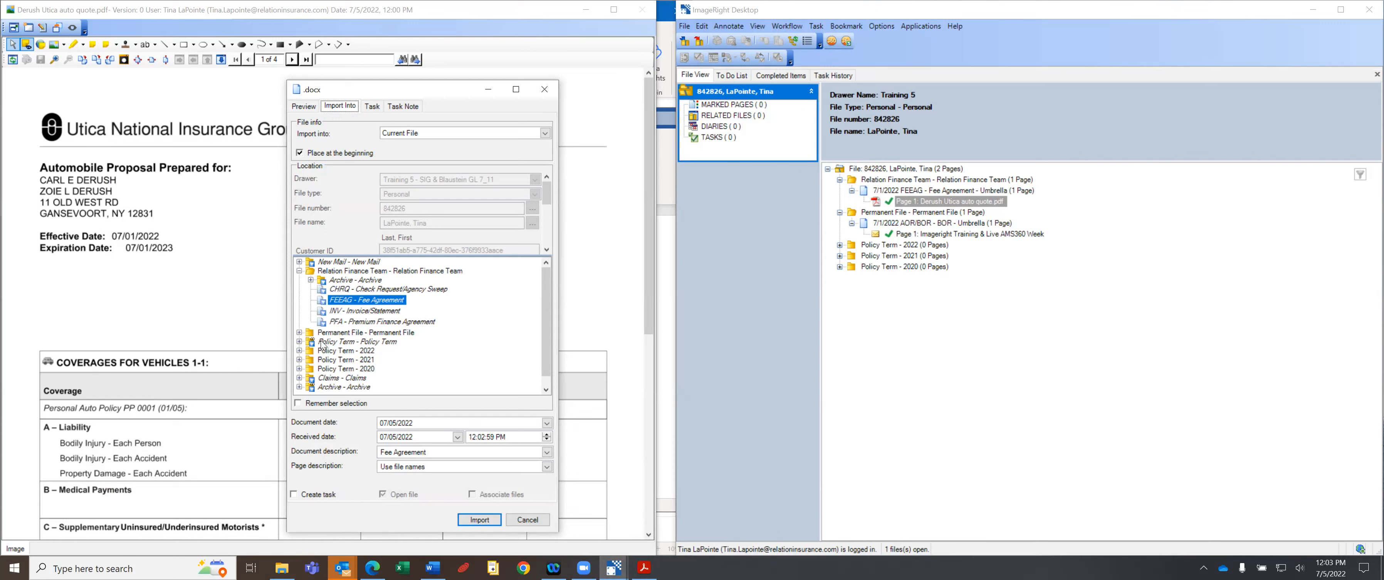
Browse the import folders, then pick Policy Term - 2022 in the file tree as the destination.
left_click(358, 342)
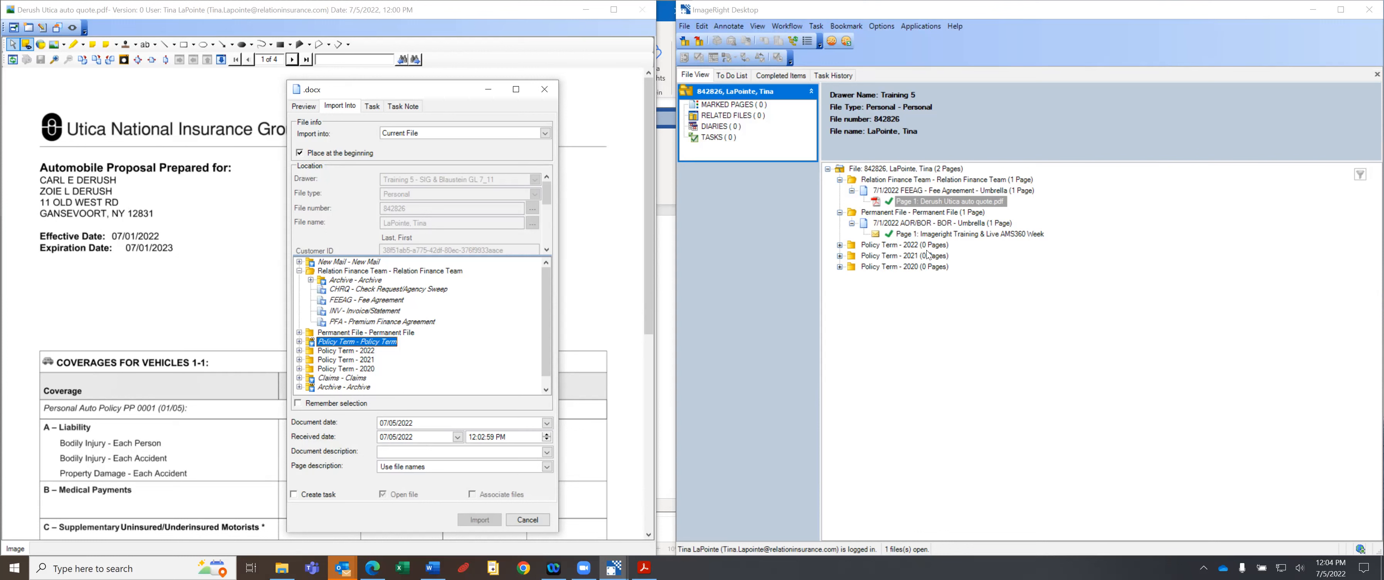
left_click(340, 264)
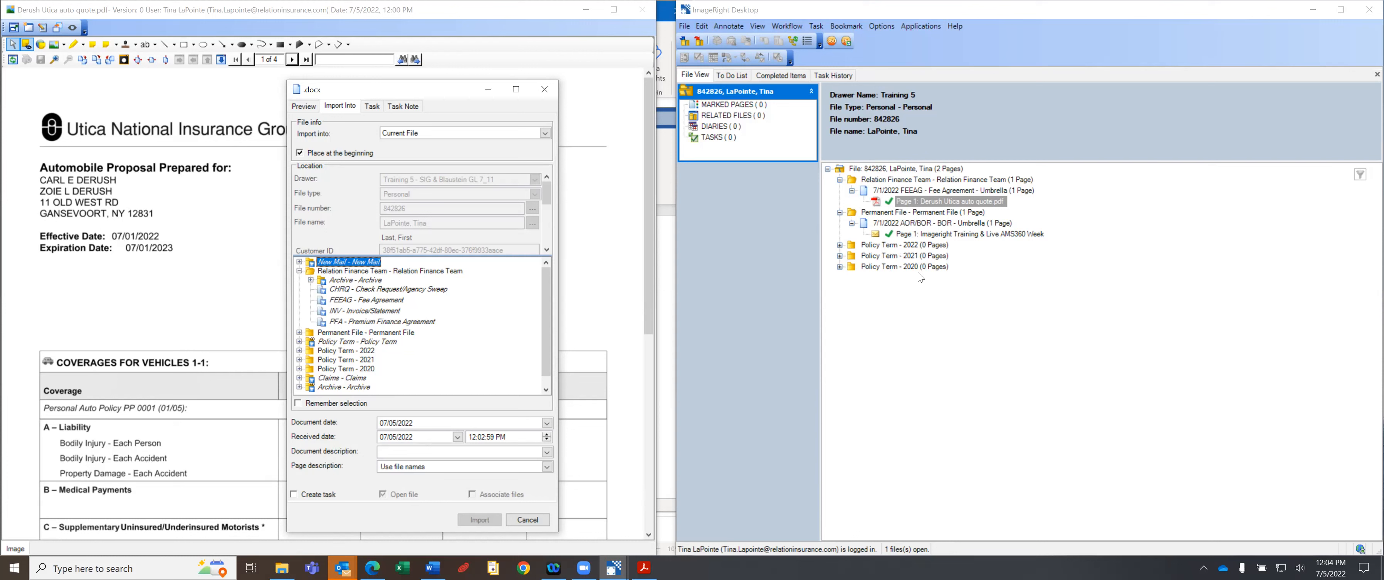
left_click(910, 245)
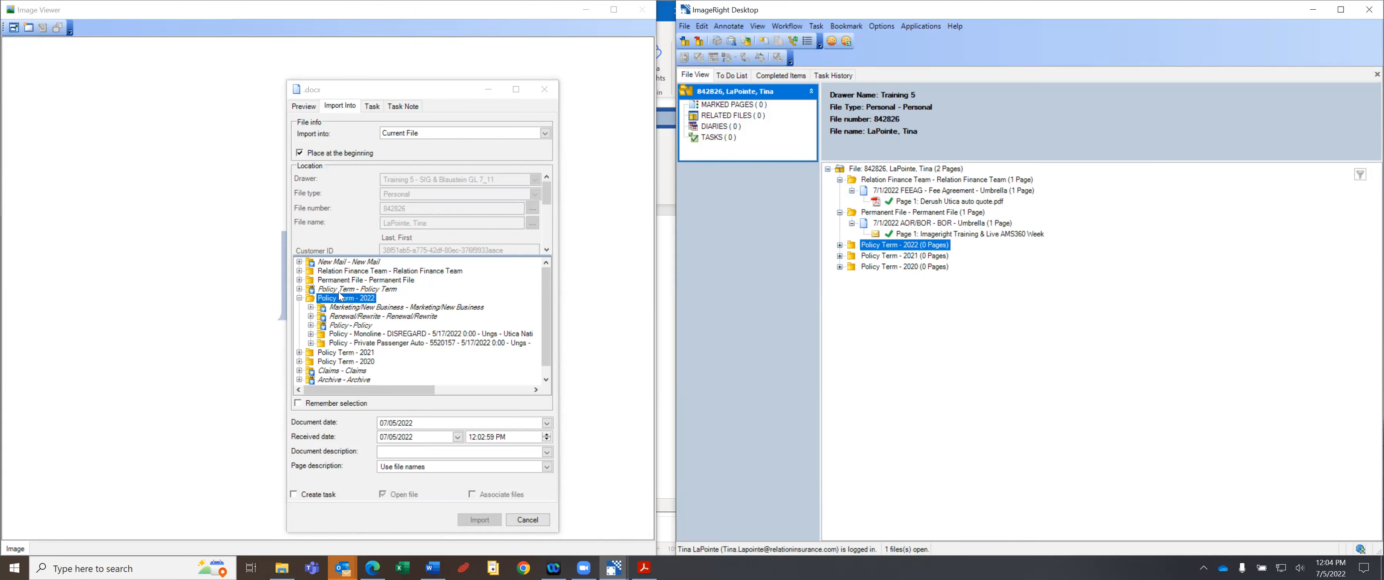
Expand and reselect Policy Term - 2022 in the file tree, then expand Marketing/New Business in the import tree.
left_click(335, 263)
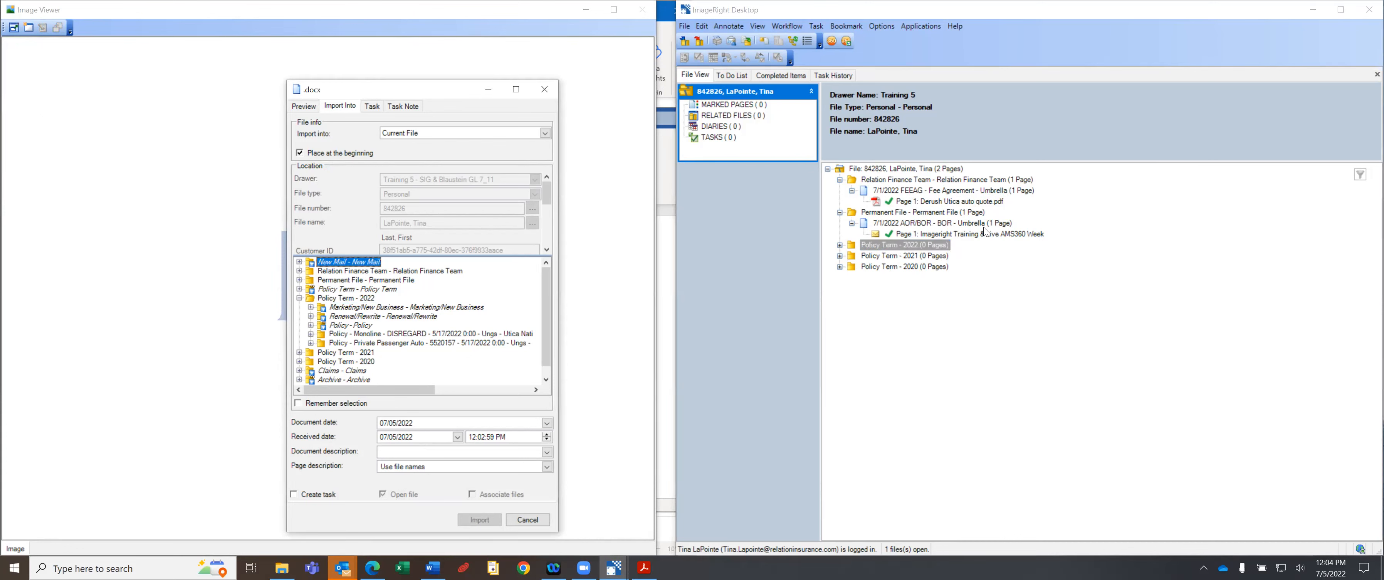
left_click(898, 247)
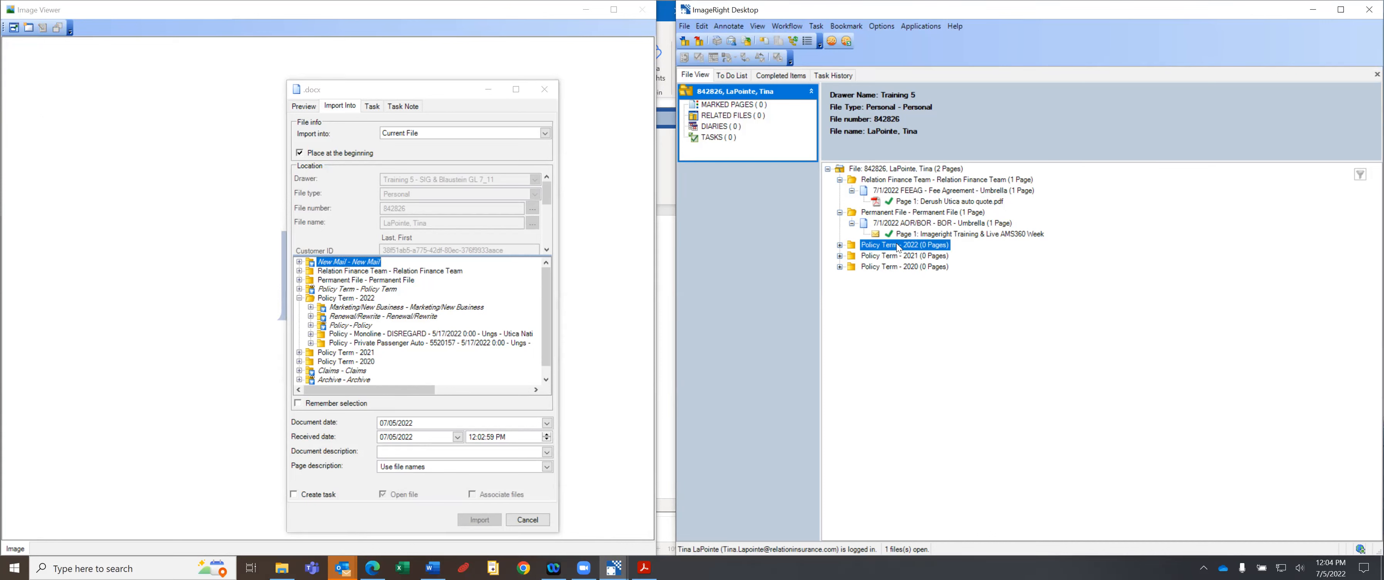
double_click(898, 246)
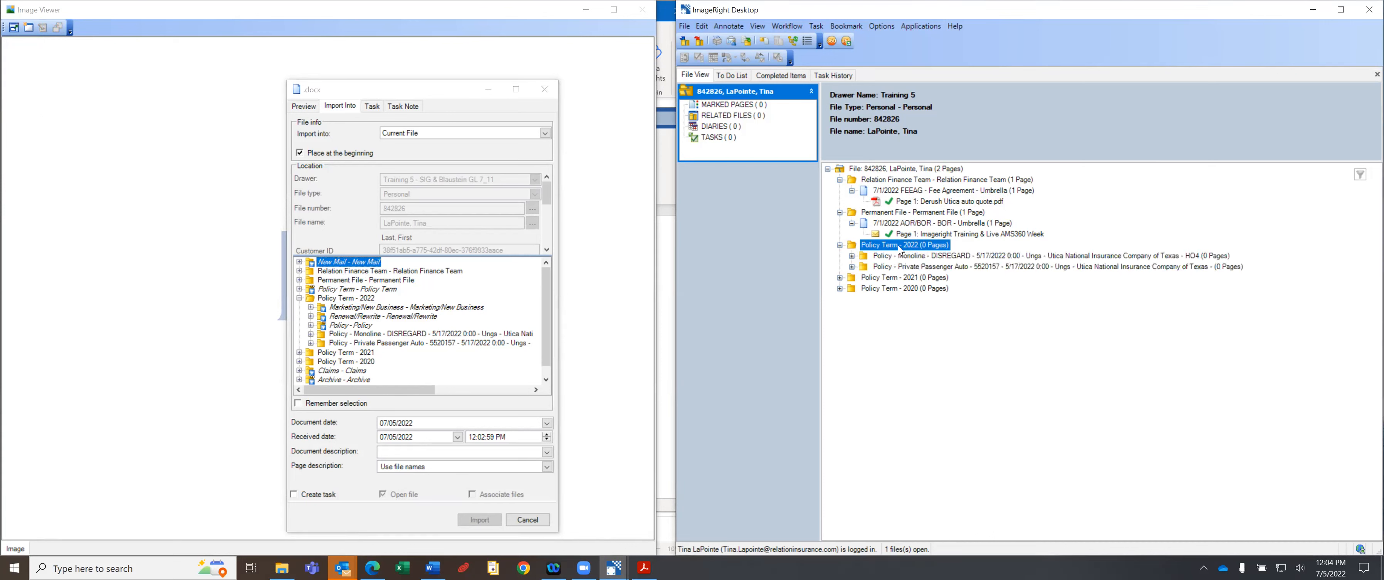
left_click(890, 213)
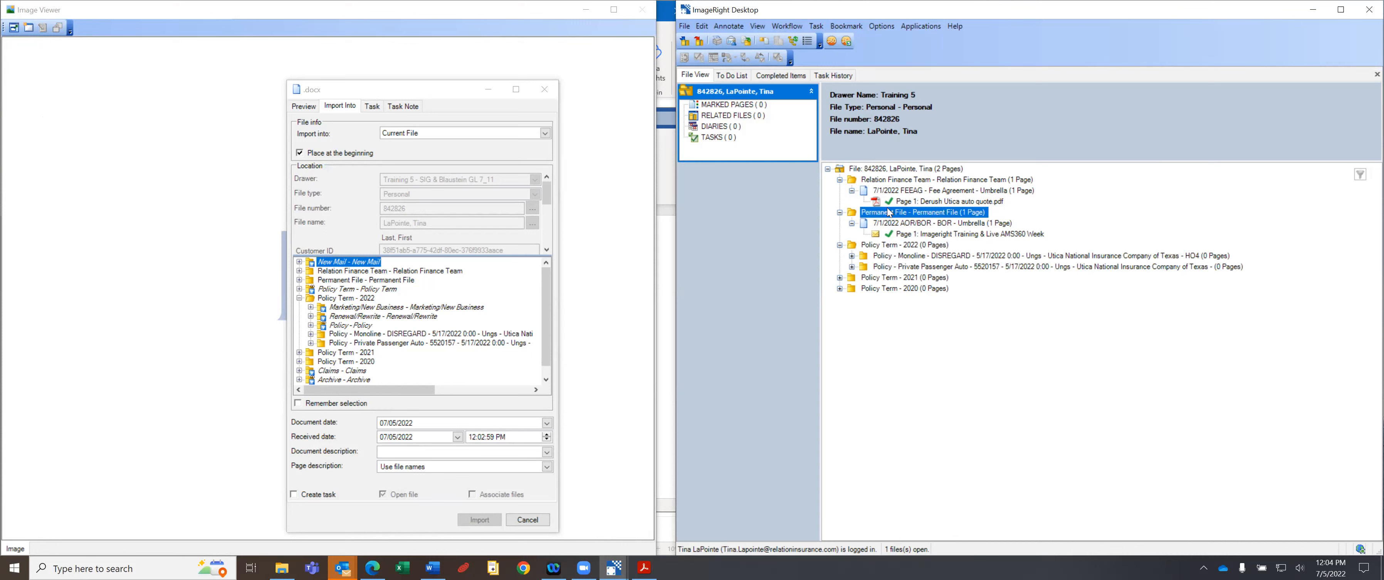
double_click(886, 250)
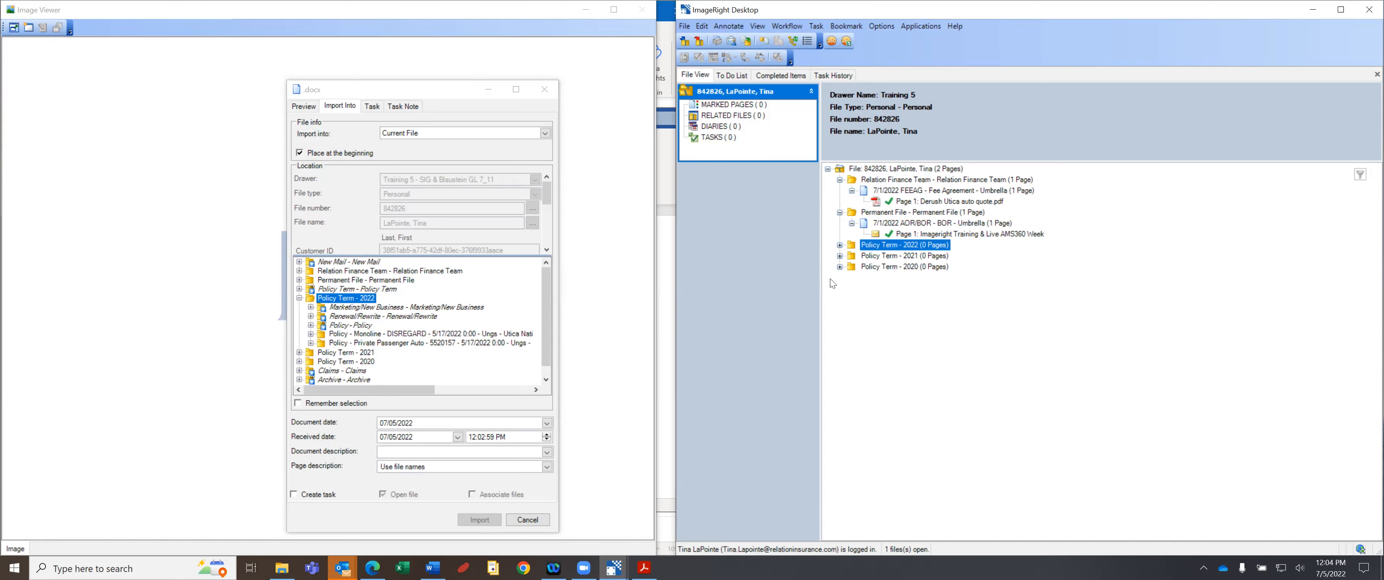
left_click(884, 256)
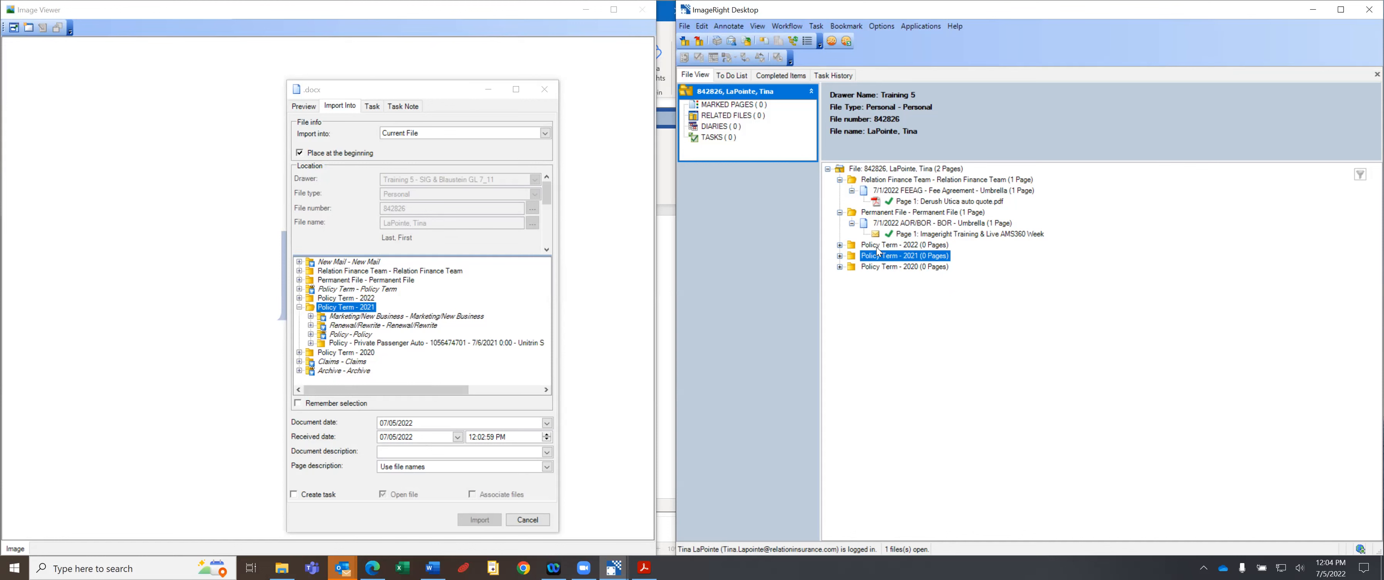
left_click(878, 247)
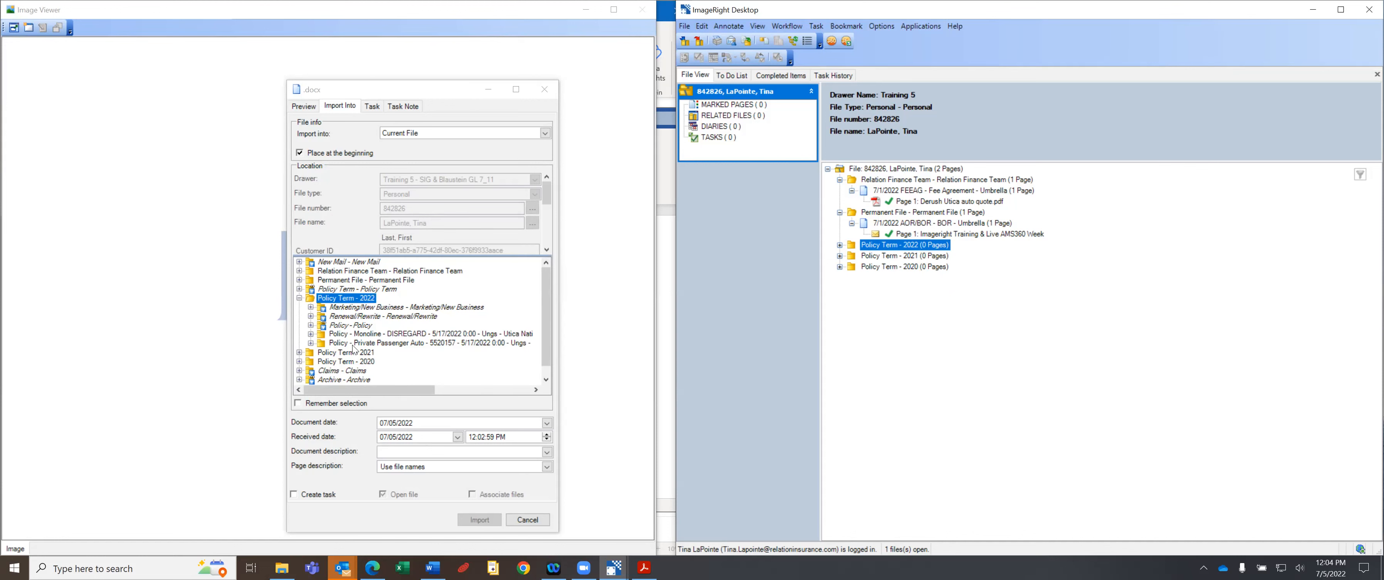
left_click(311, 308)
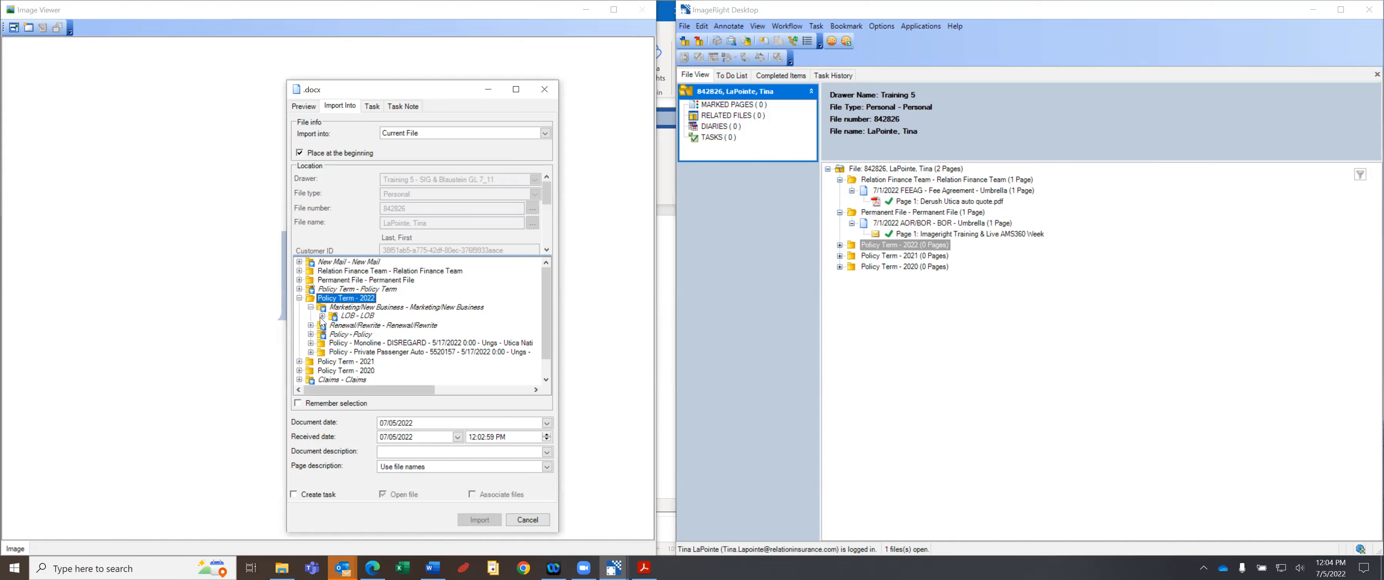
File the document as PROP - Proposal under LOB - LOB.
left_click(322, 316)
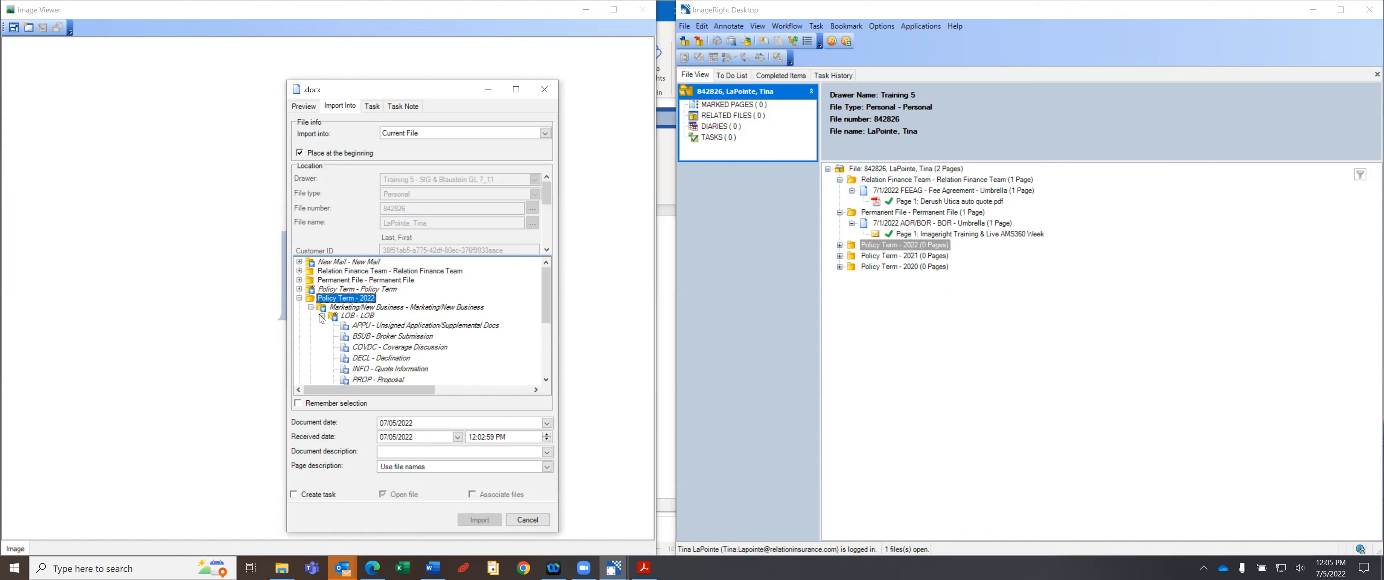
left_click(388, 380)
left_click(388, 380)
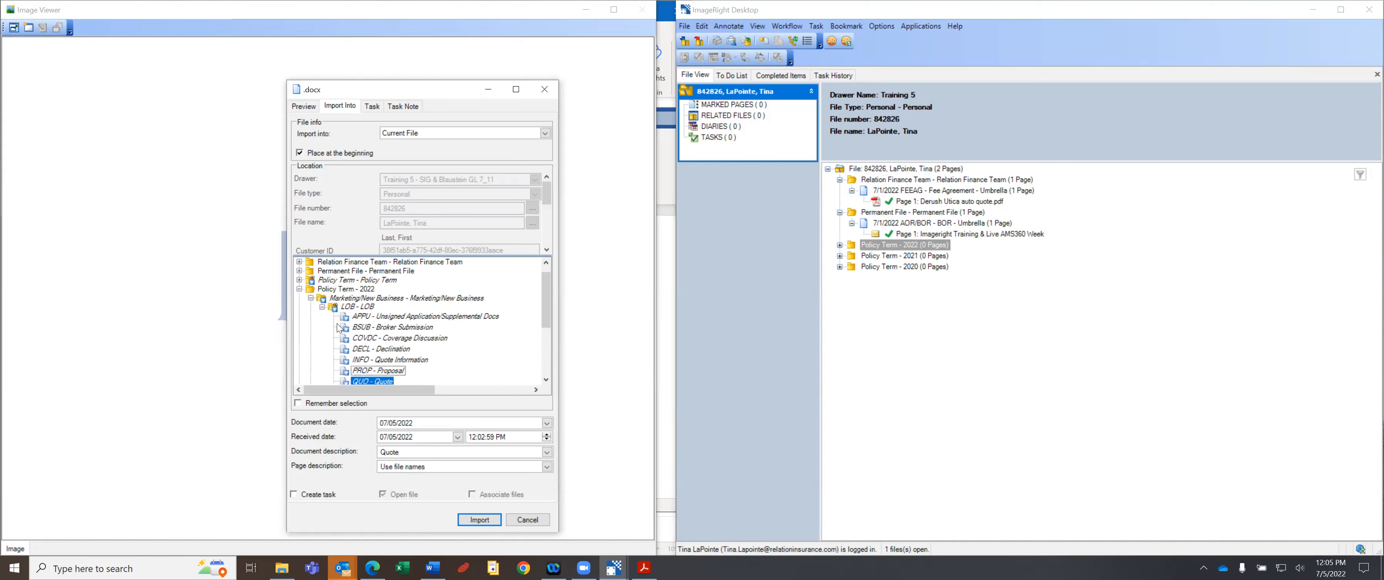
left_click(322, 307)
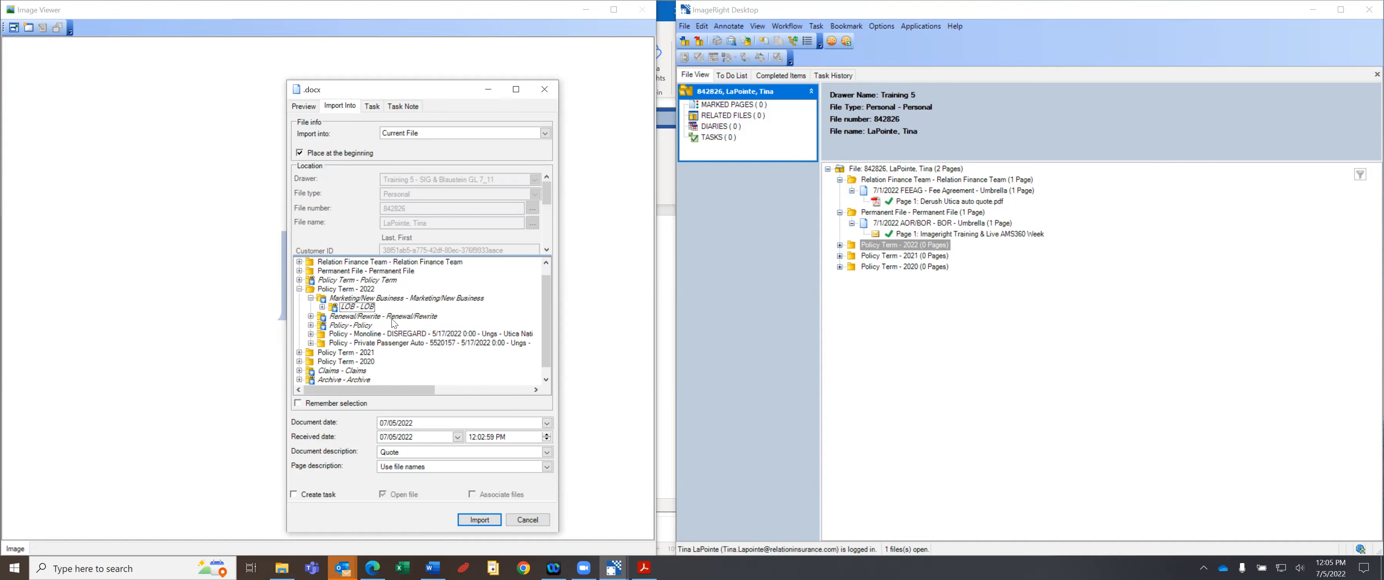
left_click(347, 306)
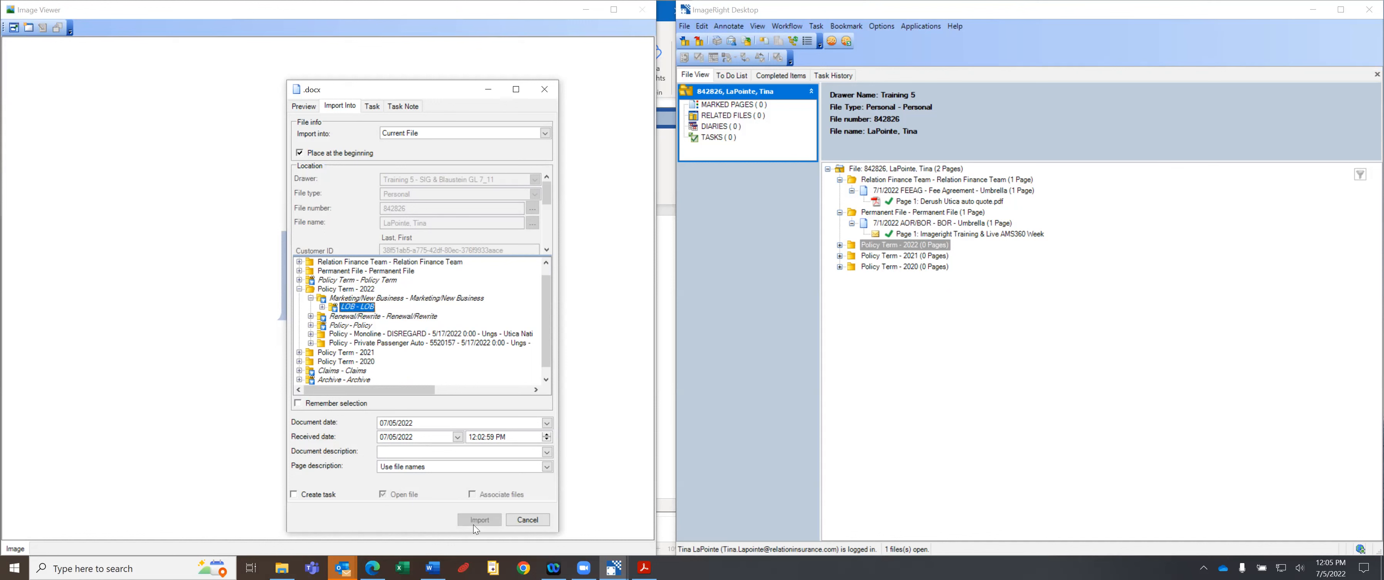
left_click(322, 307)
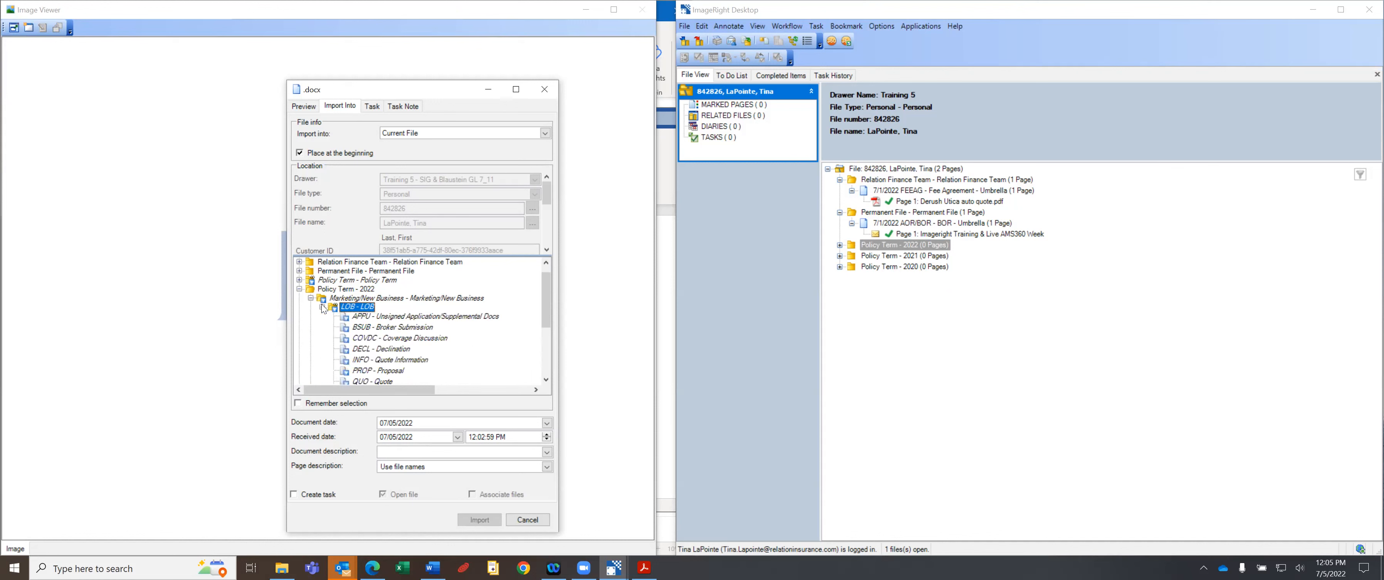
left_click(377, 371)
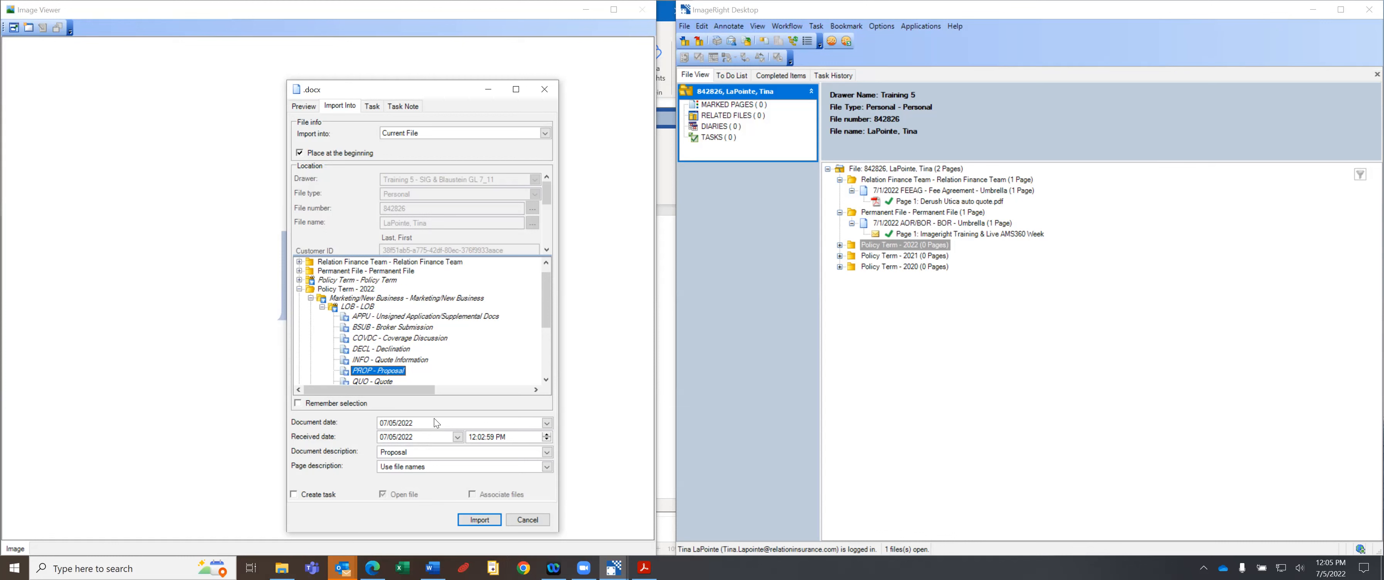
Change the document description to 'Umbrella' and import the .docx.
double_click(384, 450)
type("Umbrella")
left_click(486, 521)
left_click(482, 521)
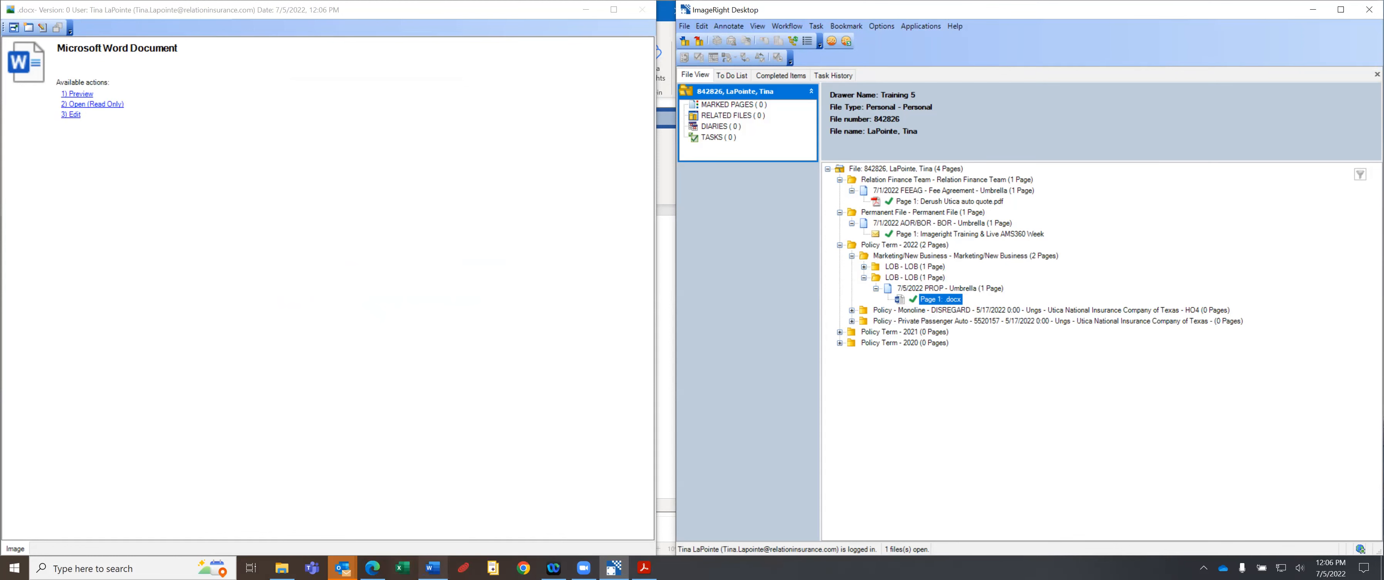
Close the Word draft without saving and open the 7/5/2022 PROP - Umbrella document for editing.
left_click(432, 567)
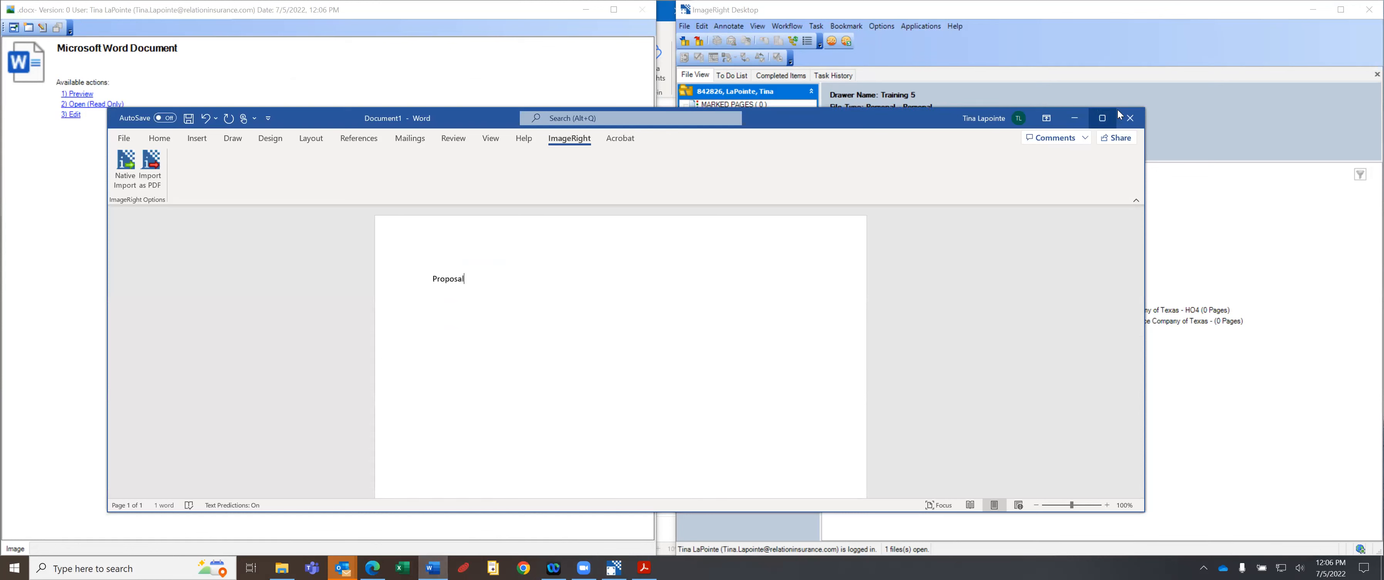
left_click(1130, 117)
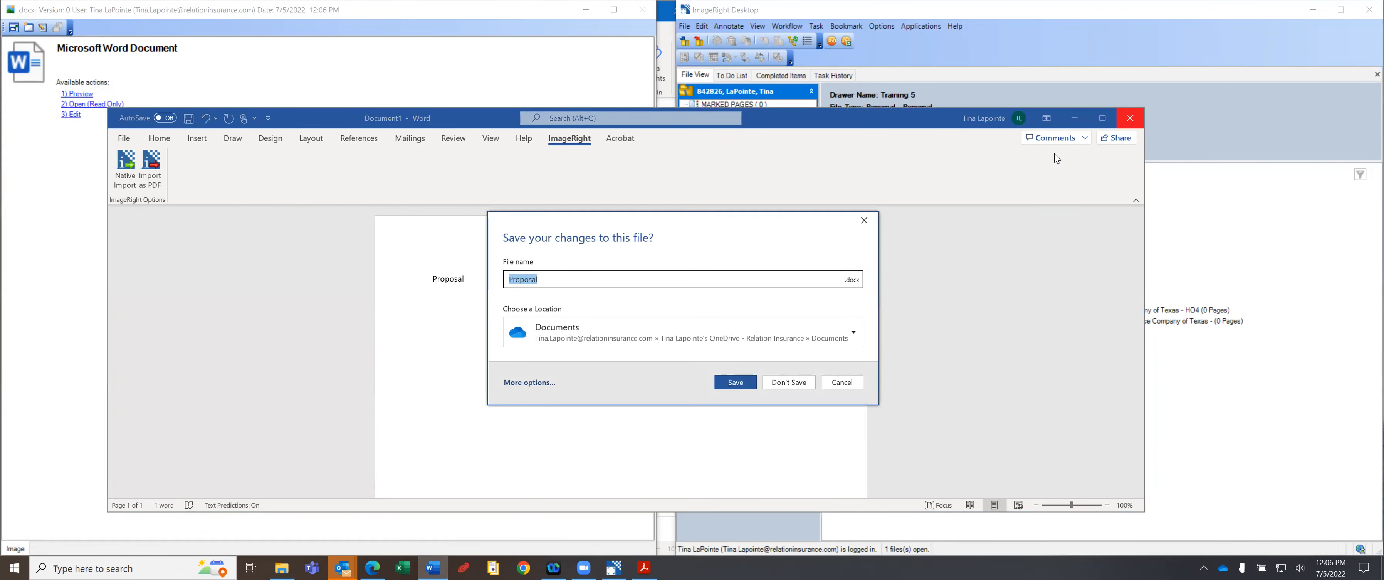
left_click(792, 383)
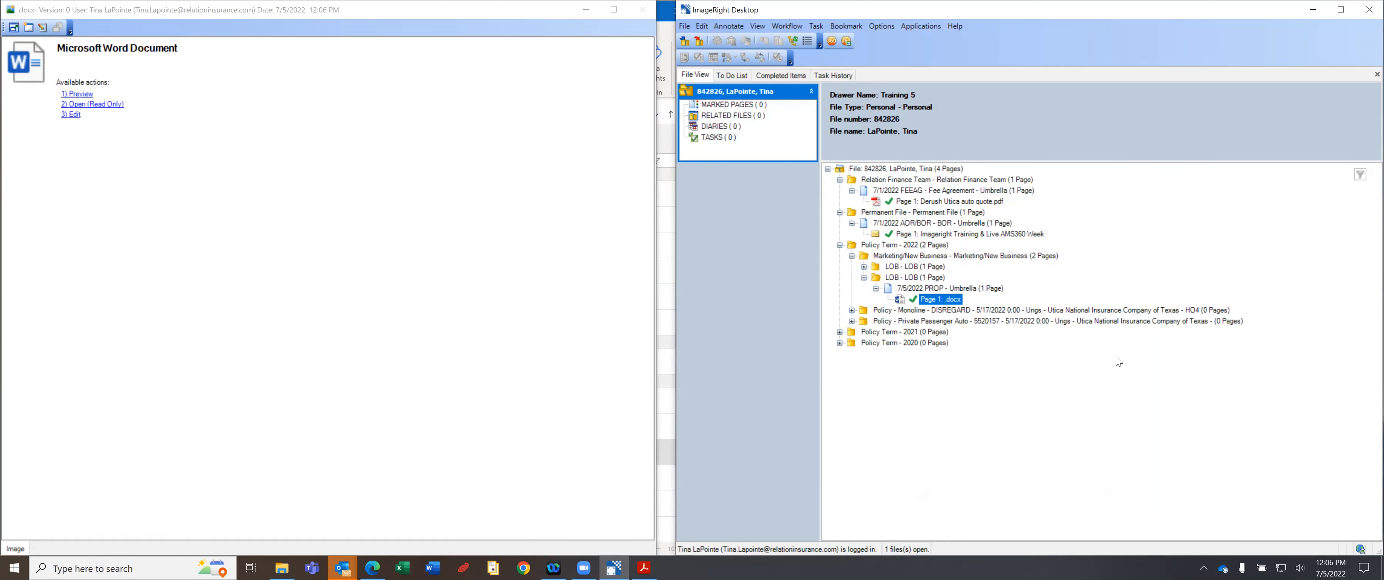
left_click(927, 289)
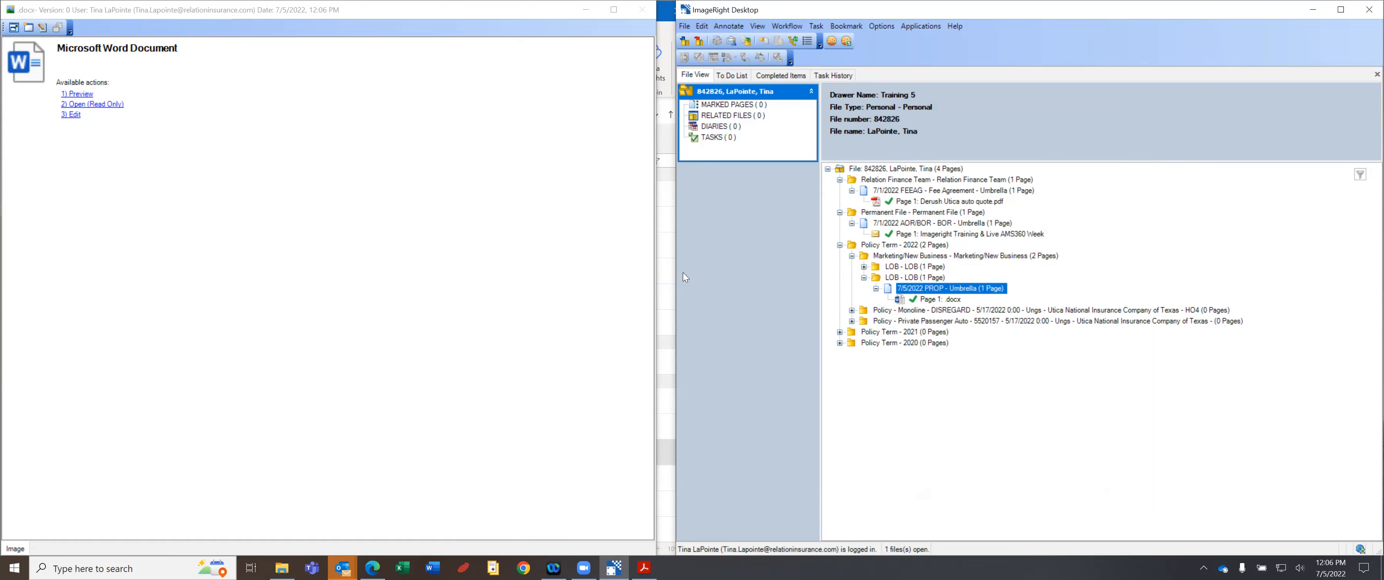
left_click(74, 117)
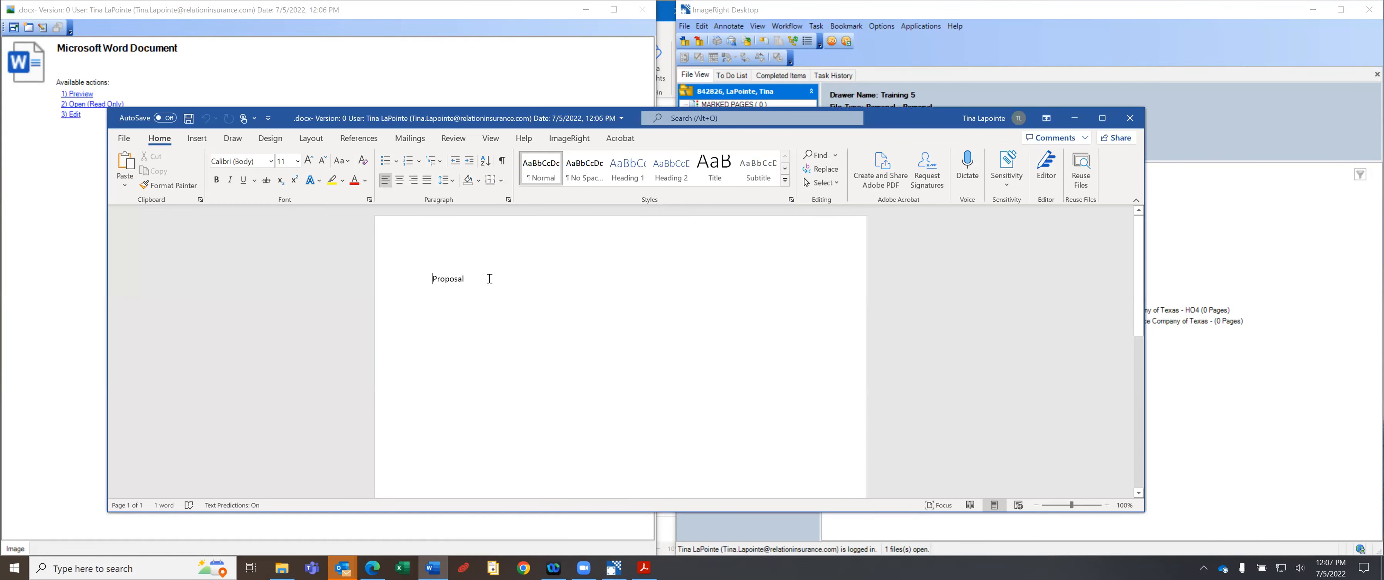
Insert 'Umbrella' before 'Proposal', save, and save the changes back to ImageRight when closing Word.
left_click(433, 276)
type("Umbrella")
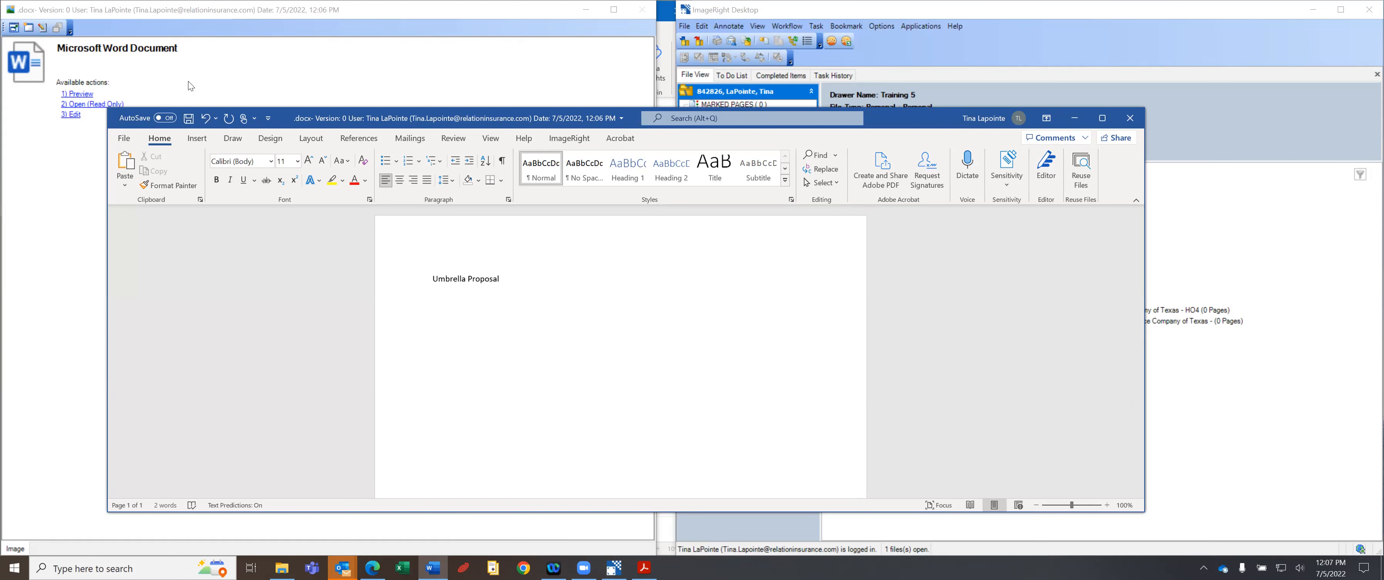
left_click(188, 119)
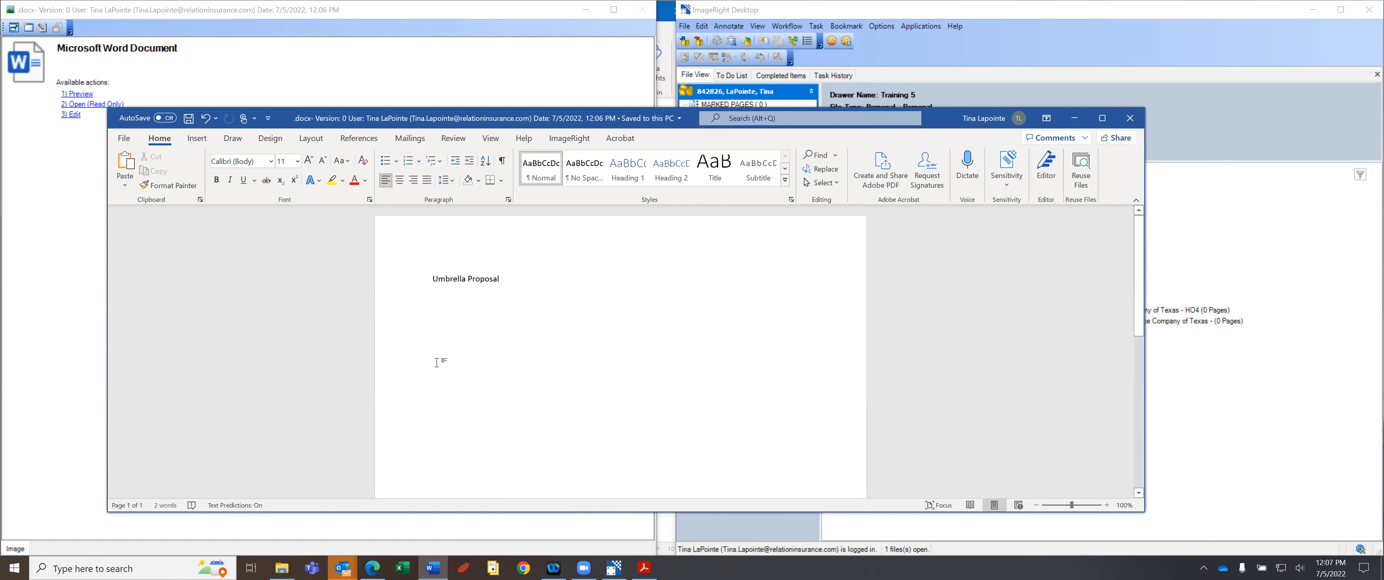
left_click(1131, 121)
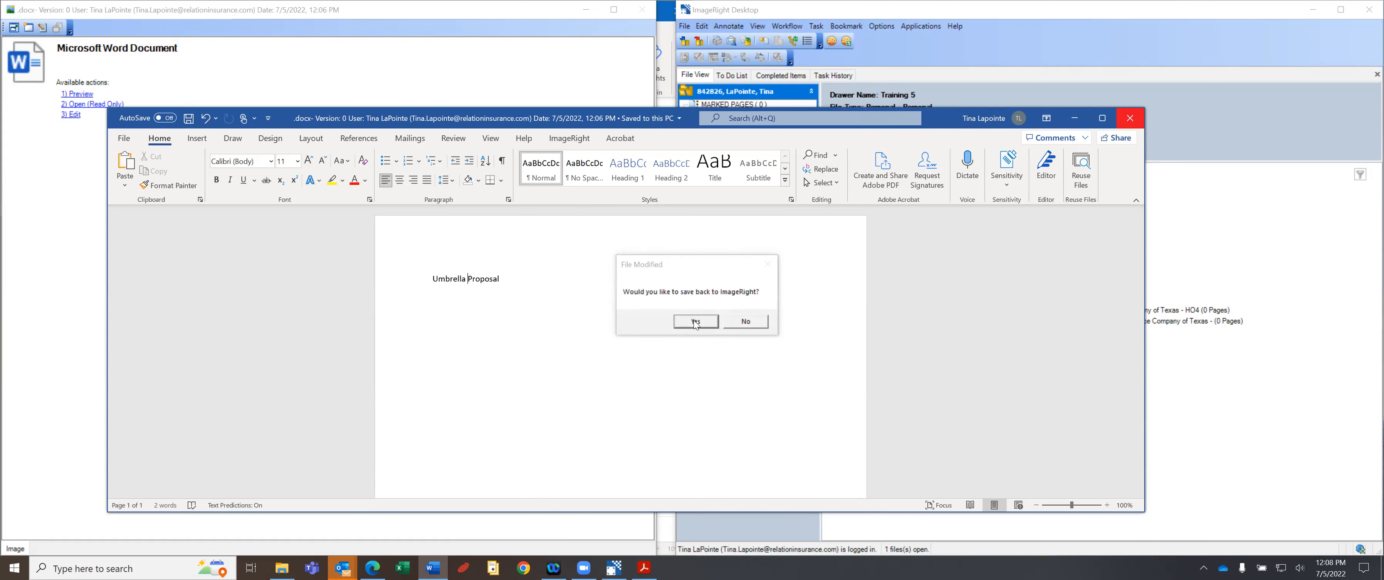
left_click(695, 322)
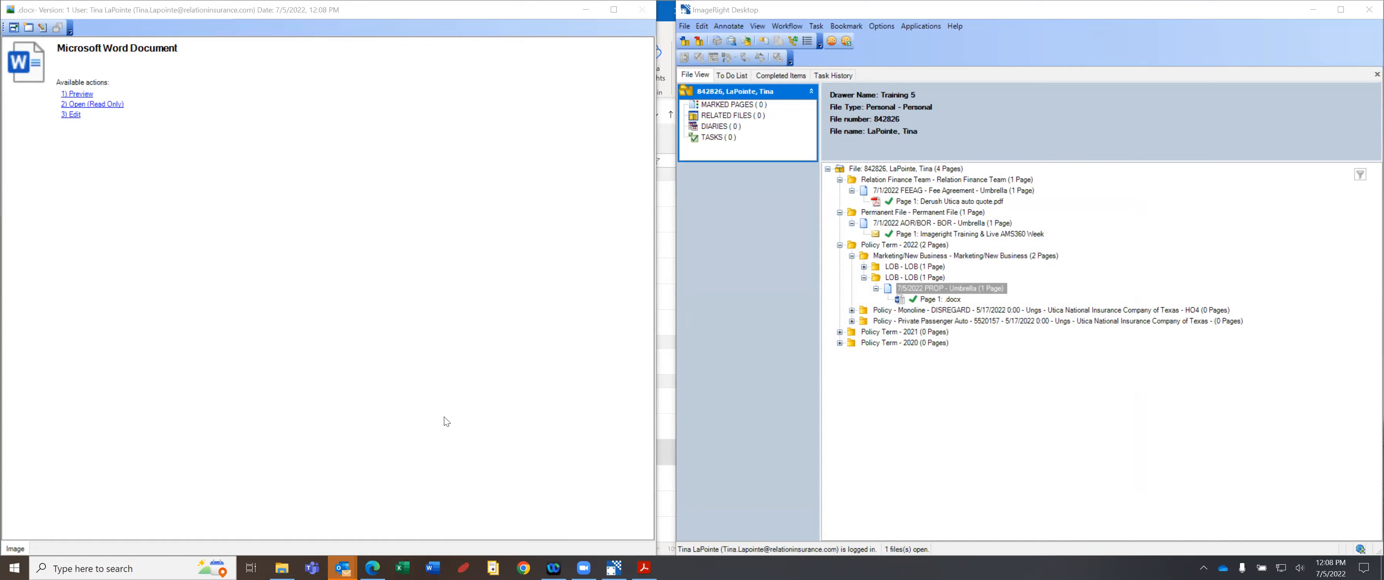
Preview the updated proposal, then reopen it in Word with Edit in External Application.
left_click(75, 94)
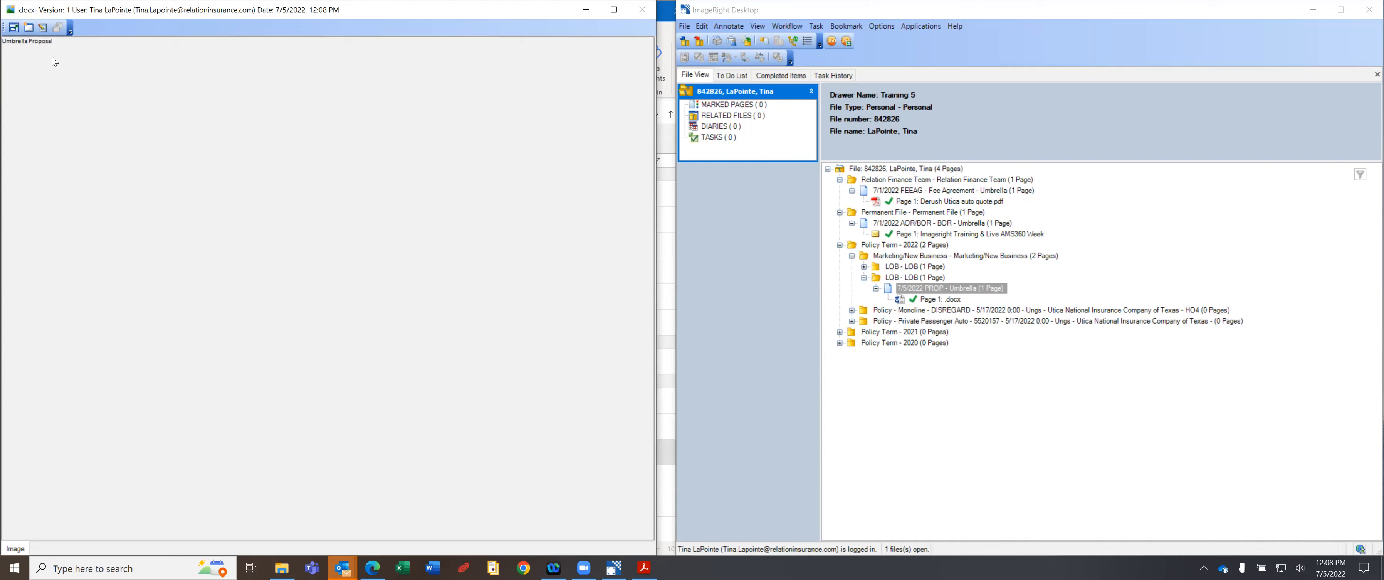
left_click(43, 28)
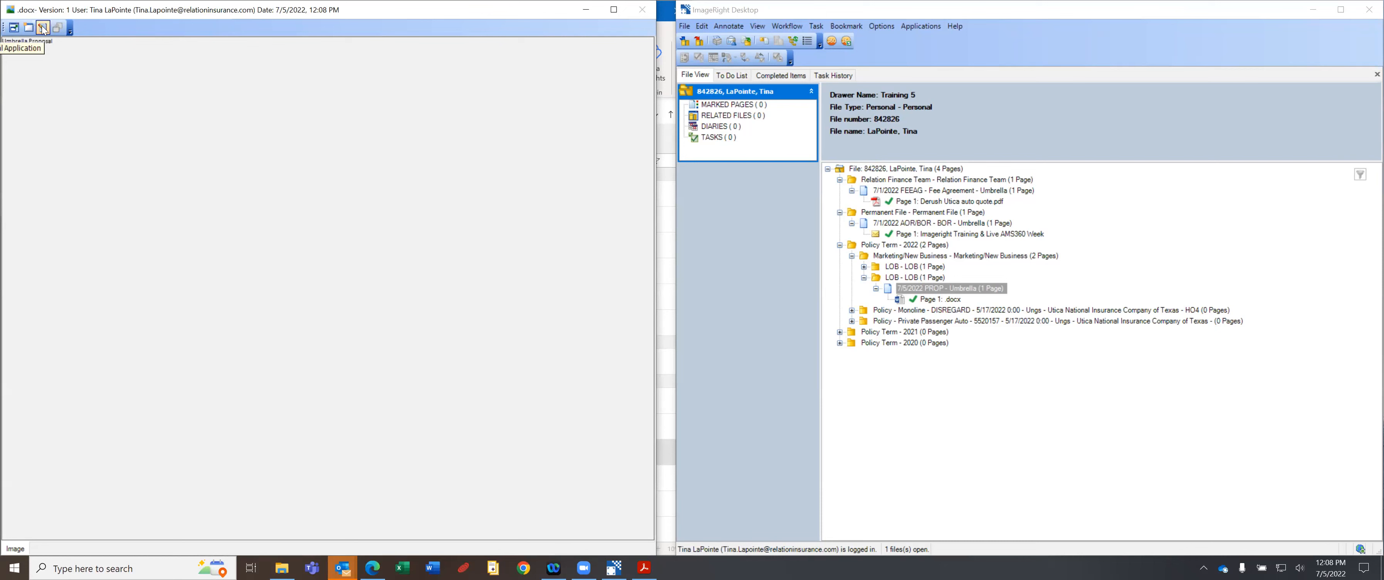
left_click_drag(190, 10, 279, 11)
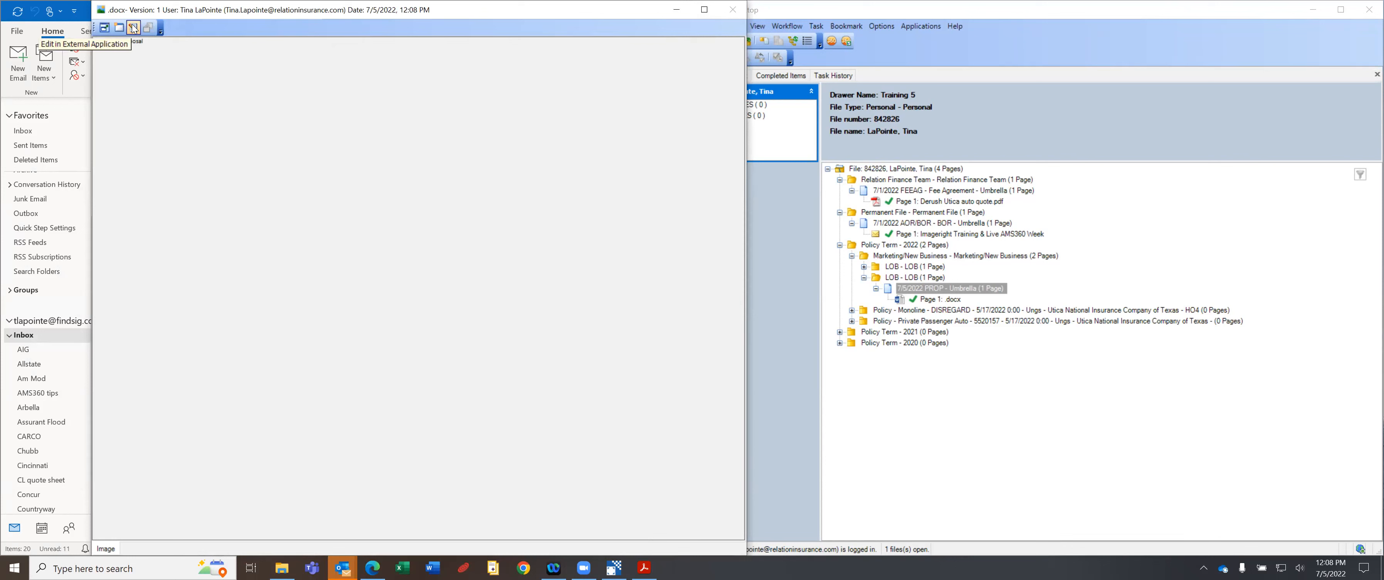
left_click_drag(468, 12, 389, 14)
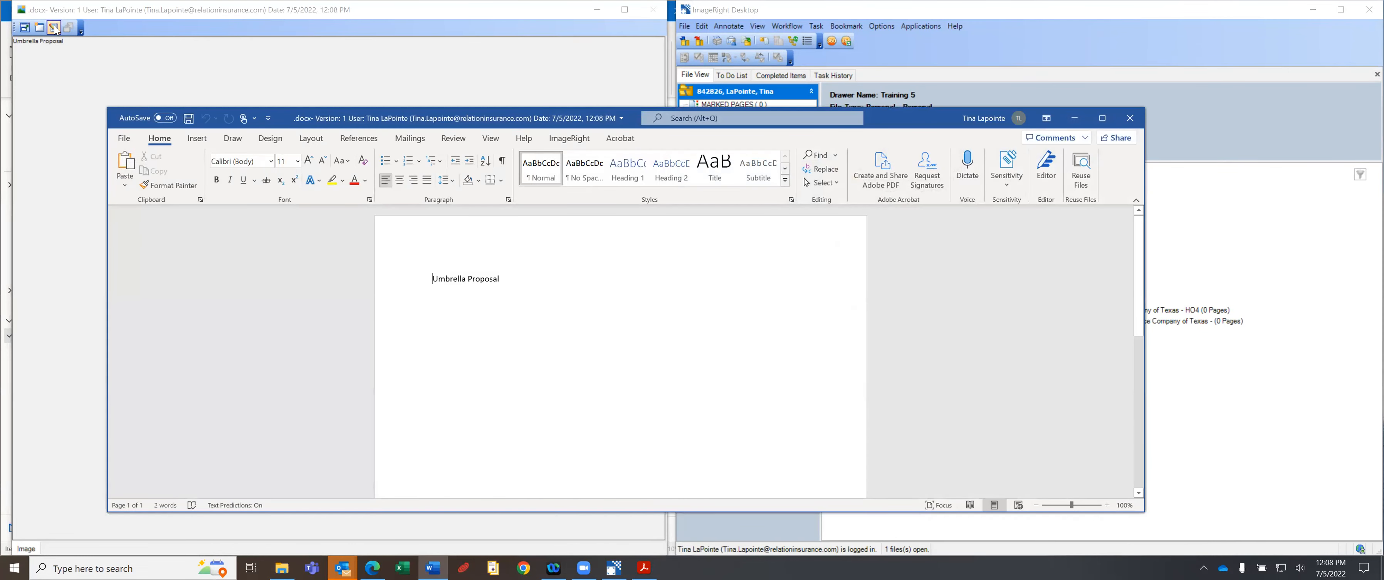
Add a 'By' line with the author's name under the title, save, and save back to ImageRight.
left_click(531, 278)
key("Return")
key("Return")
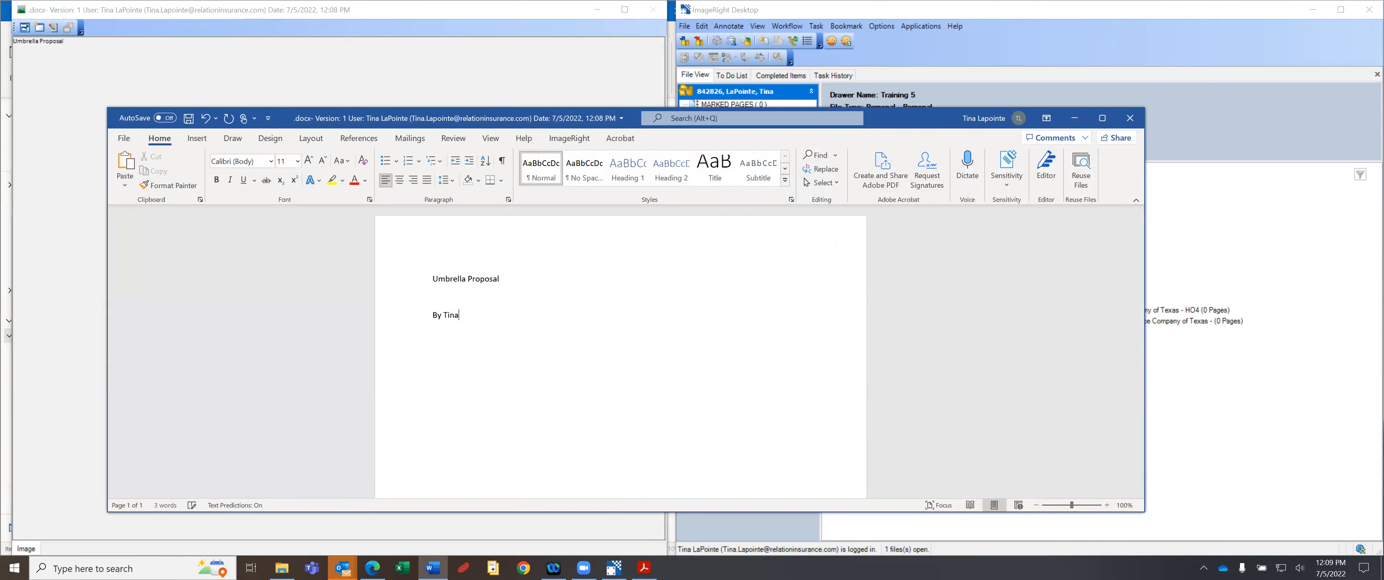
left_click(185, 121)
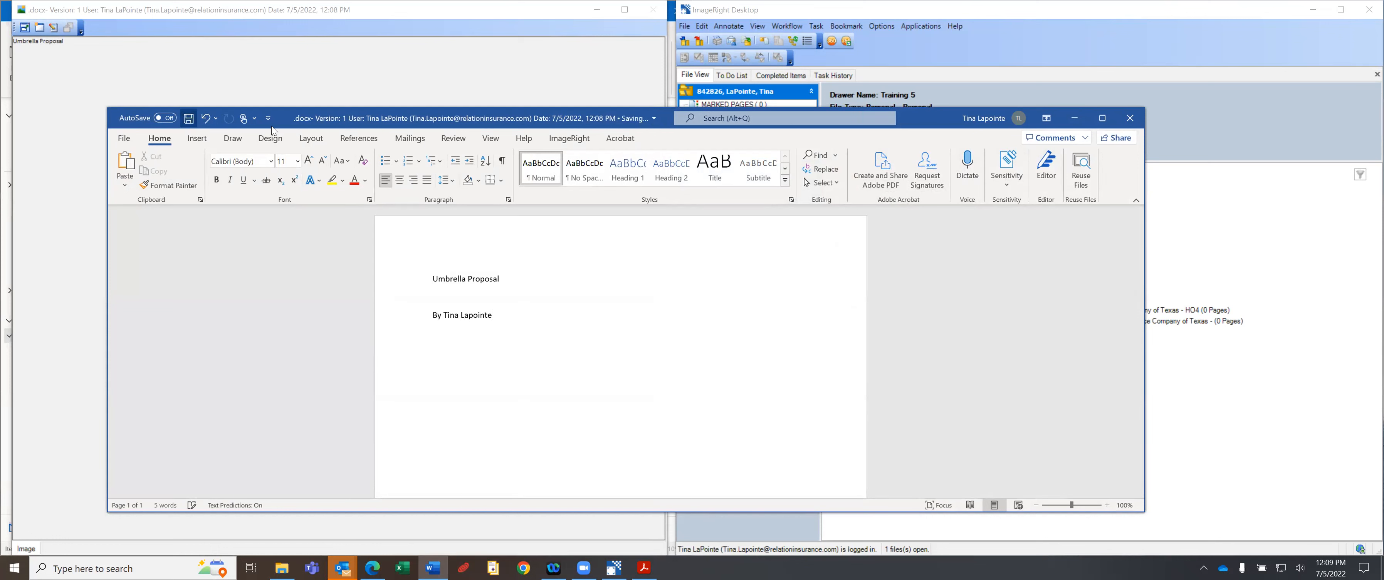
left_click(1126, 122)
left_click(689, 320)
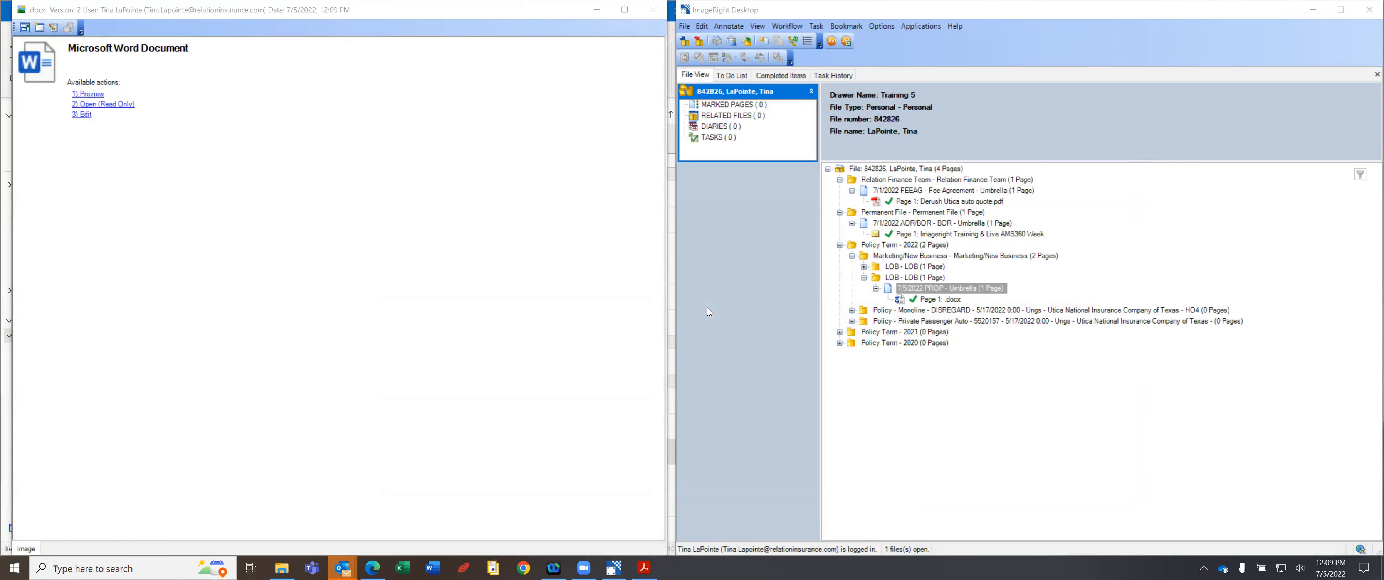
Display the version 2 proposal preview showing the title and author byline.
left_click(86, 95)
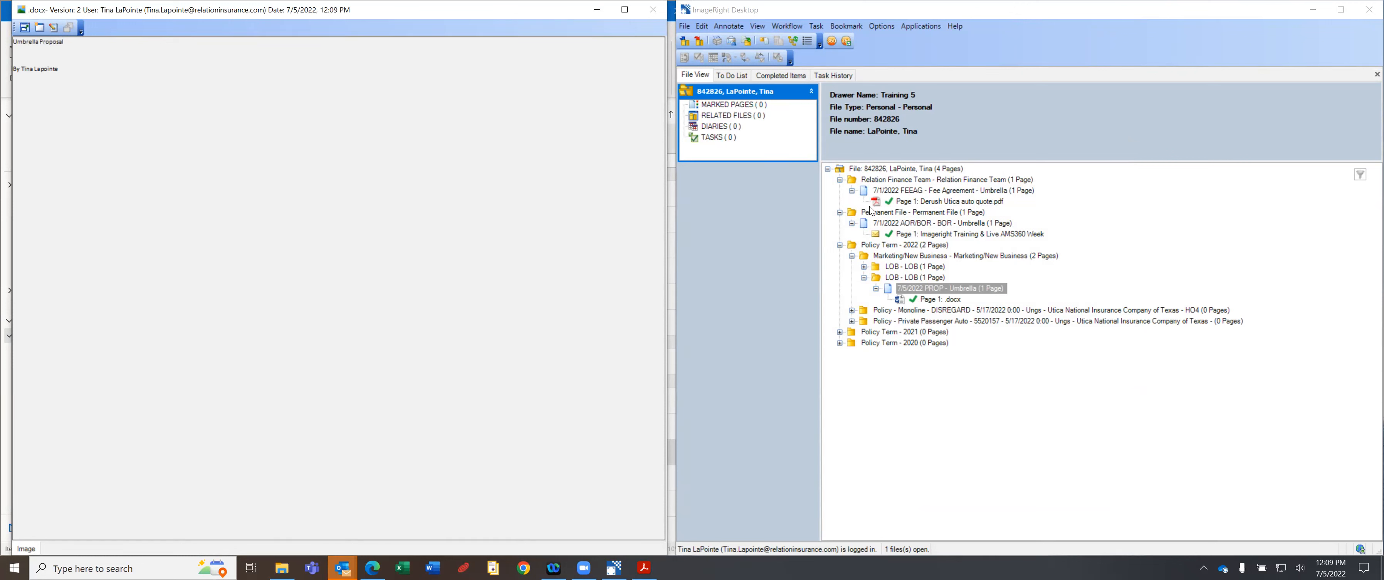
Browse the AMS360 training week email, the auto quote PDF and the proposal .docx page.
left_click(884, 238)
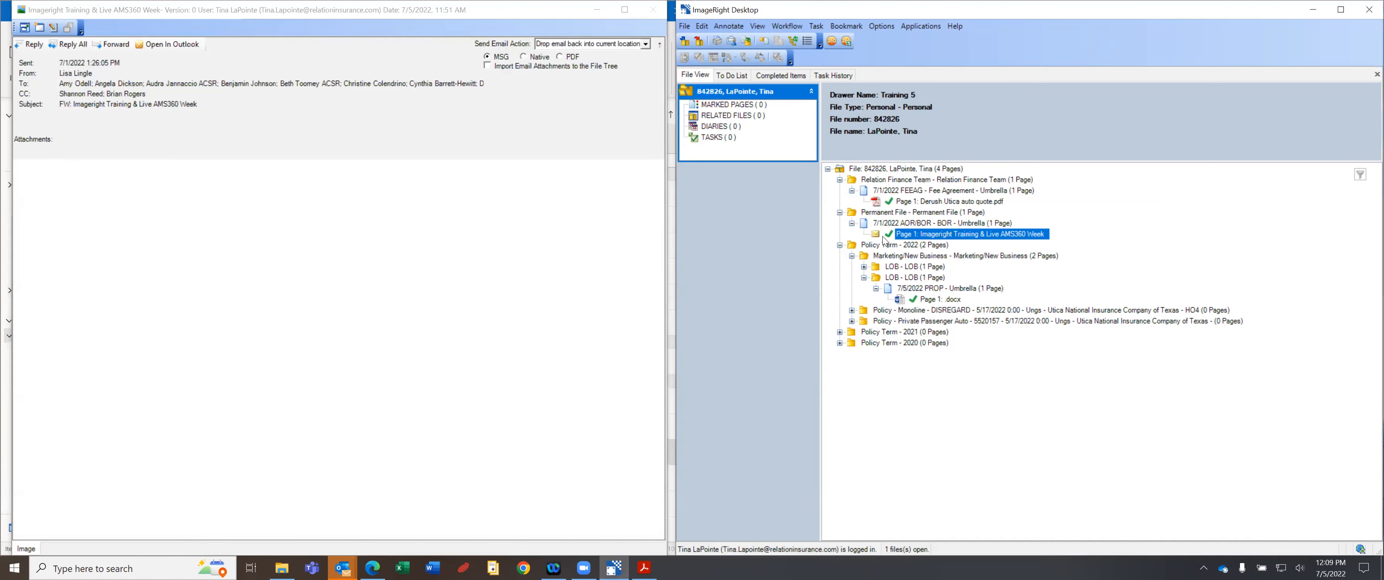
left_click(911, 202)
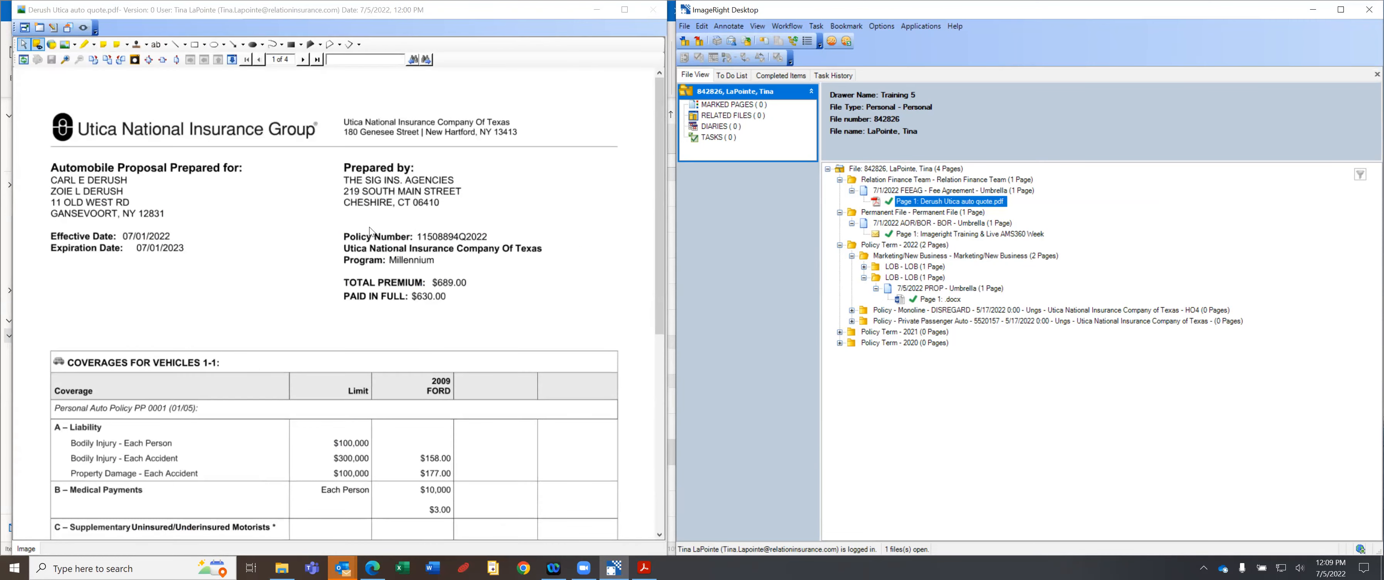
left_click(952, 235)
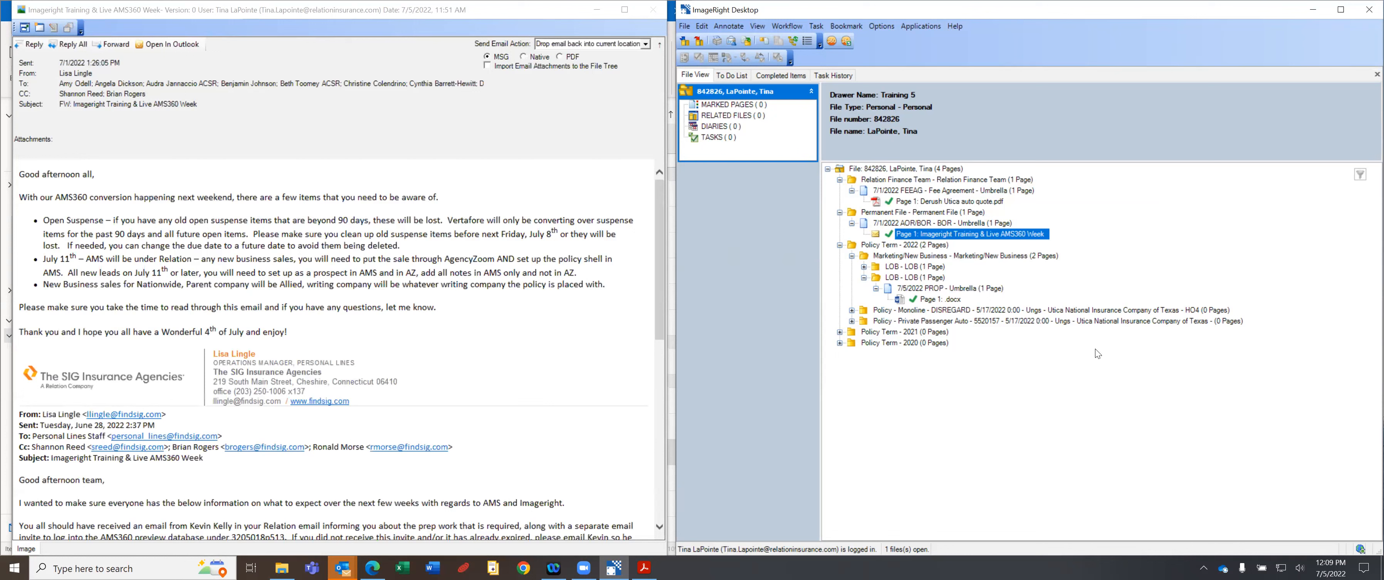
left_click(932, 300)
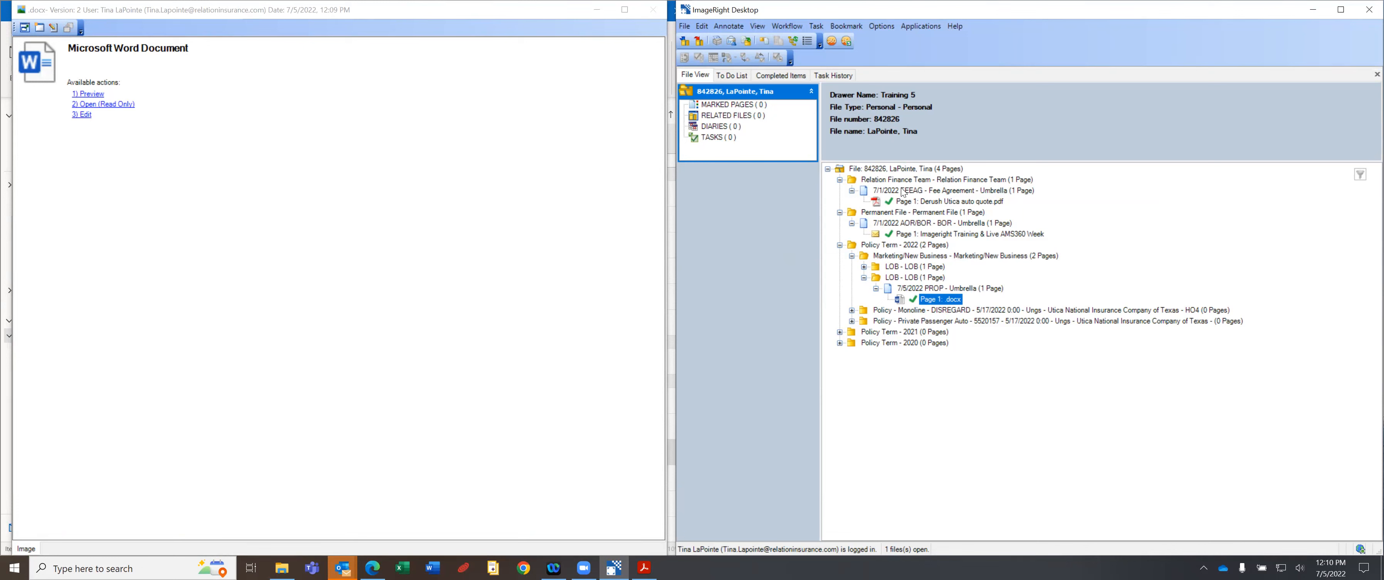
left_click(900, 201)
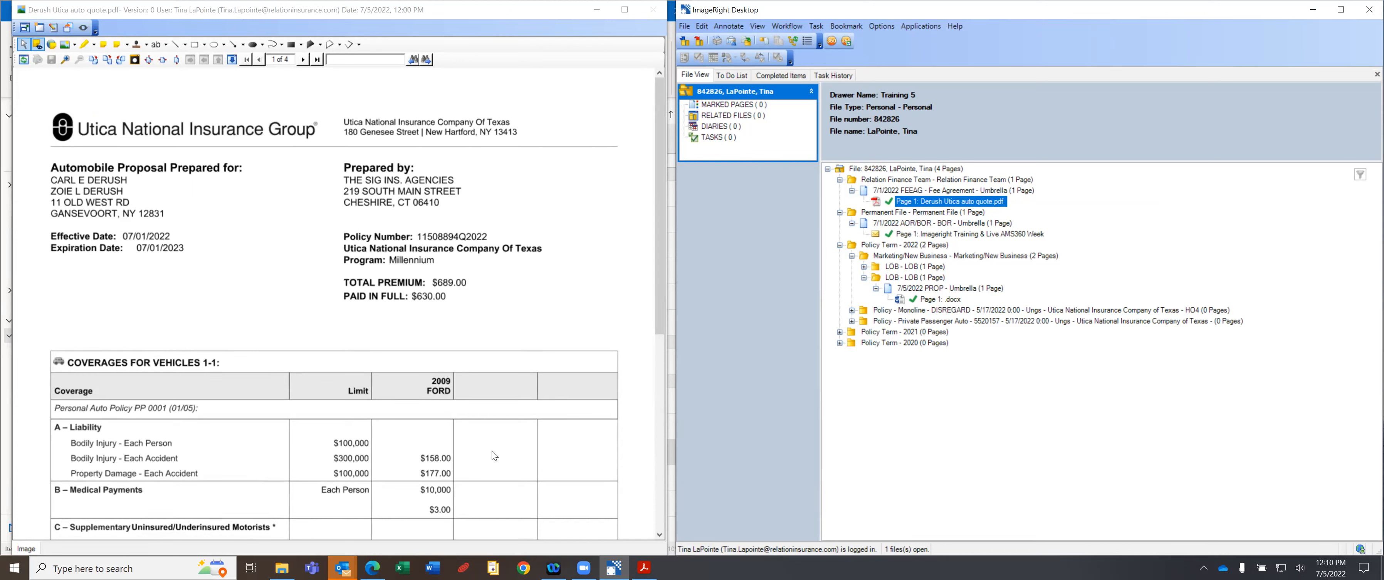
Select the Monoline DISREGARD and Private Passenger Auto policy folders, then bring up Desktop in File Explorer.
mouse_move(281, 567)
left_click(928, 310)
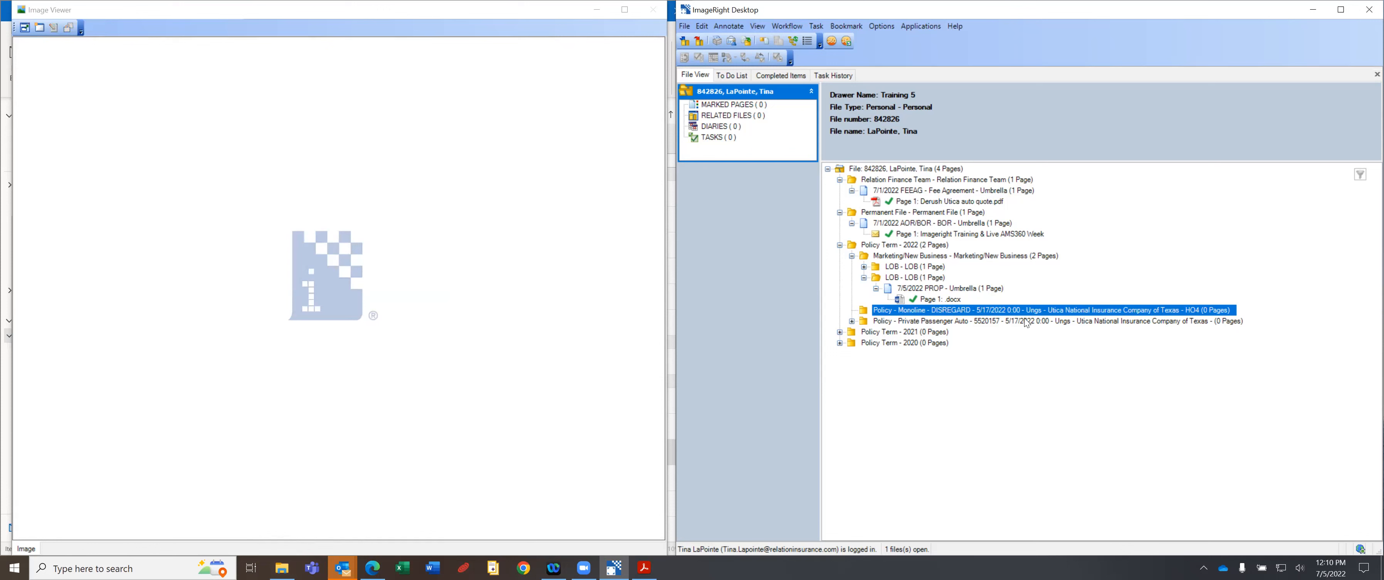
left_click(948, 323)
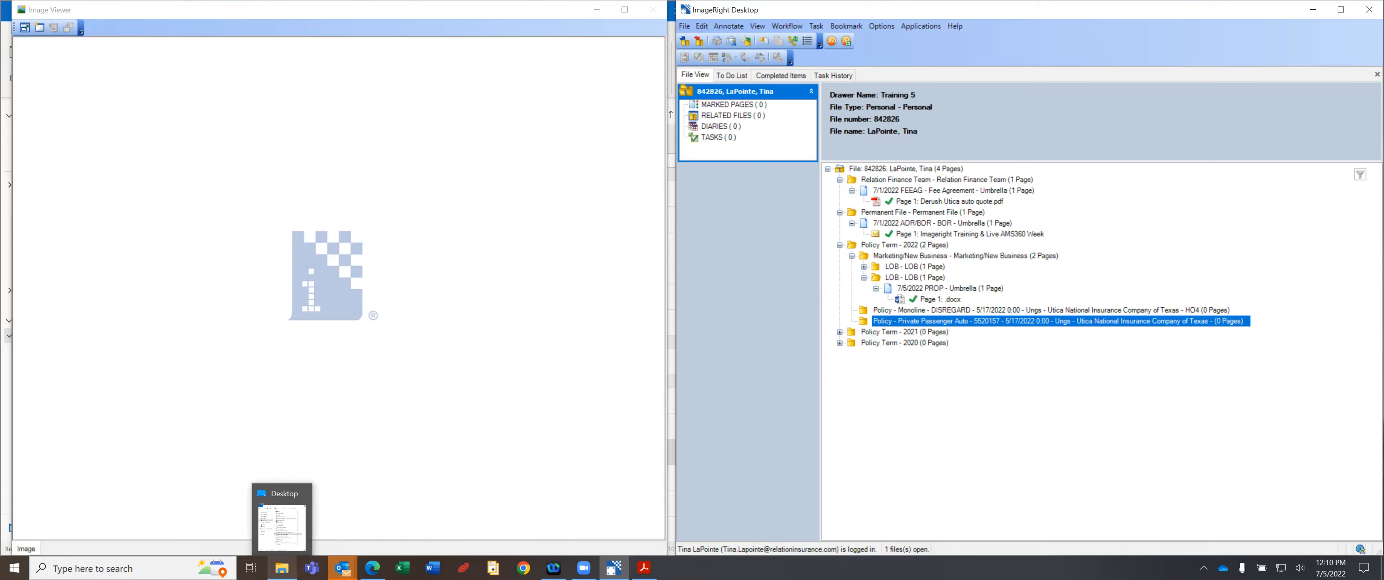
left_click(282, 567)
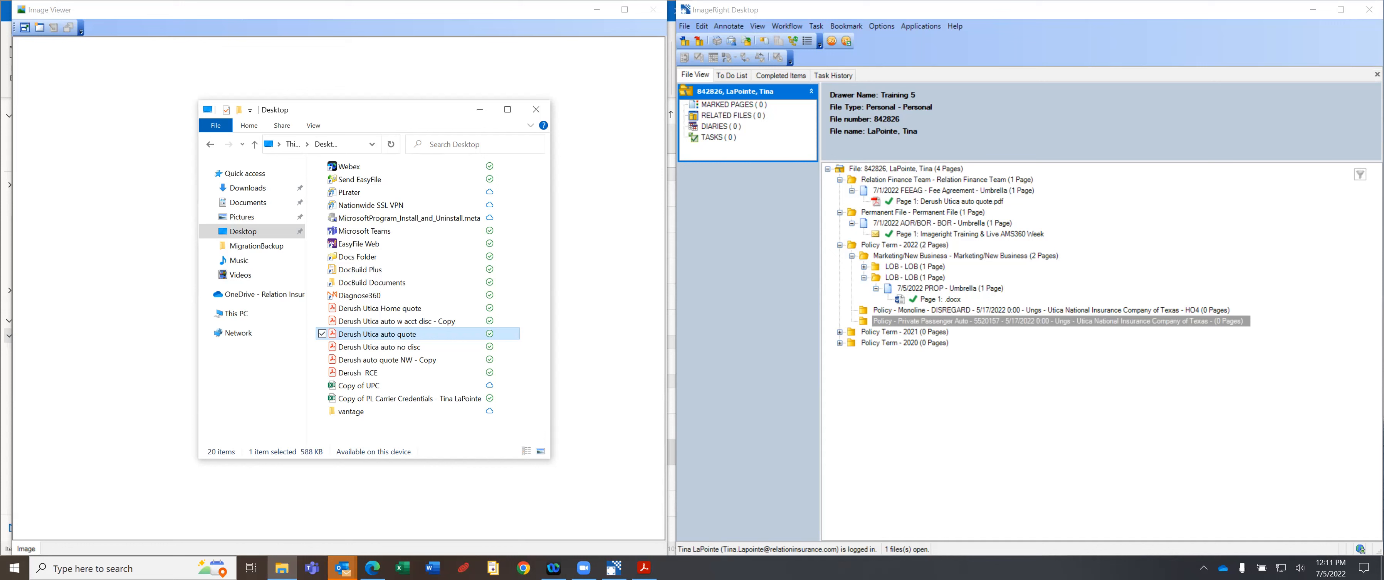
Drag Derush Utica auto quote.pdf from the Desktop folder onto the Private Passenger Auto policy.
left_click_drag(353, 333, 398, 332)
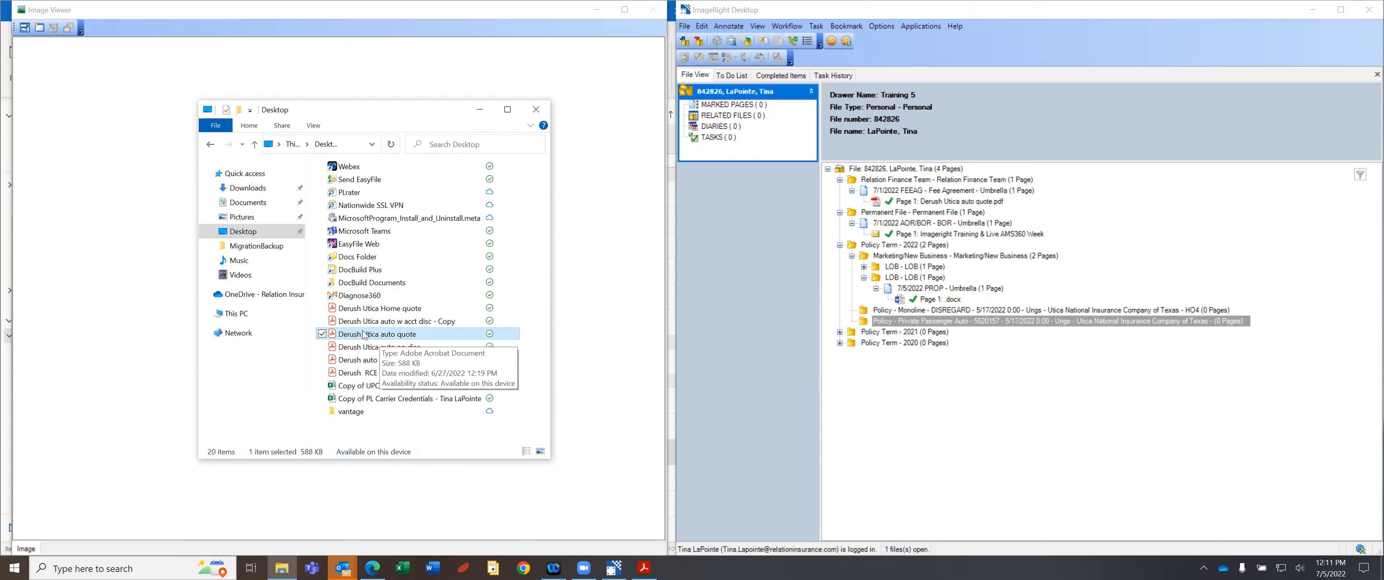
left_click(915, 321)
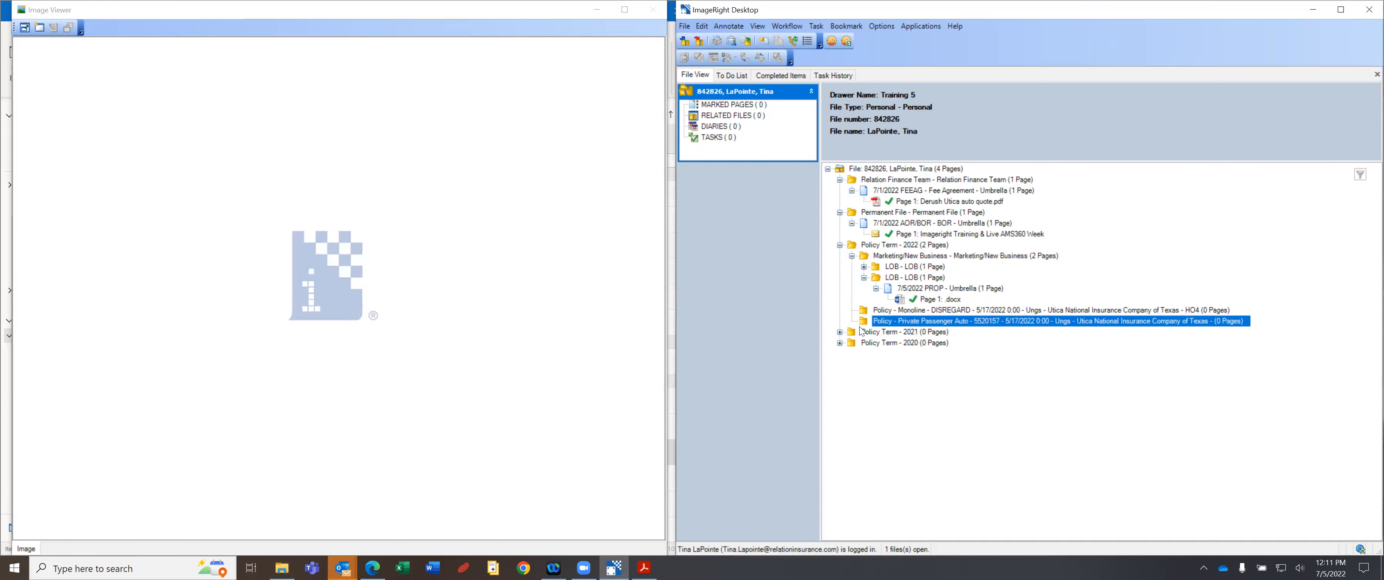
left_click(282, 567)
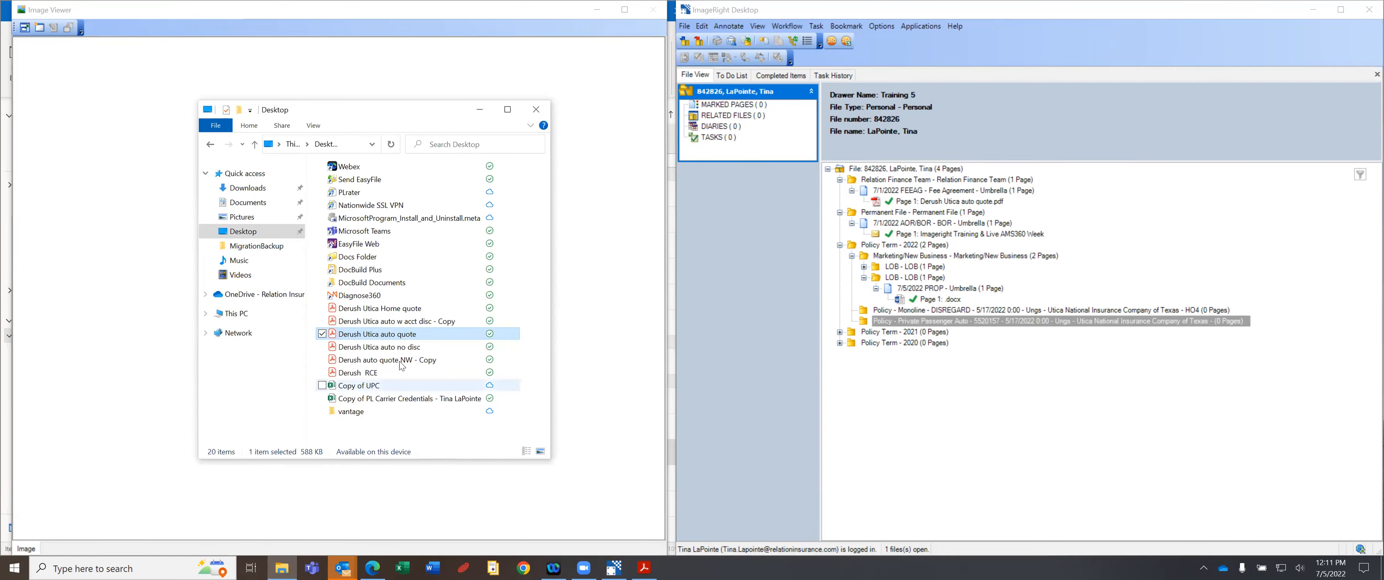
left_click_drag(423, 335, 866, 319)
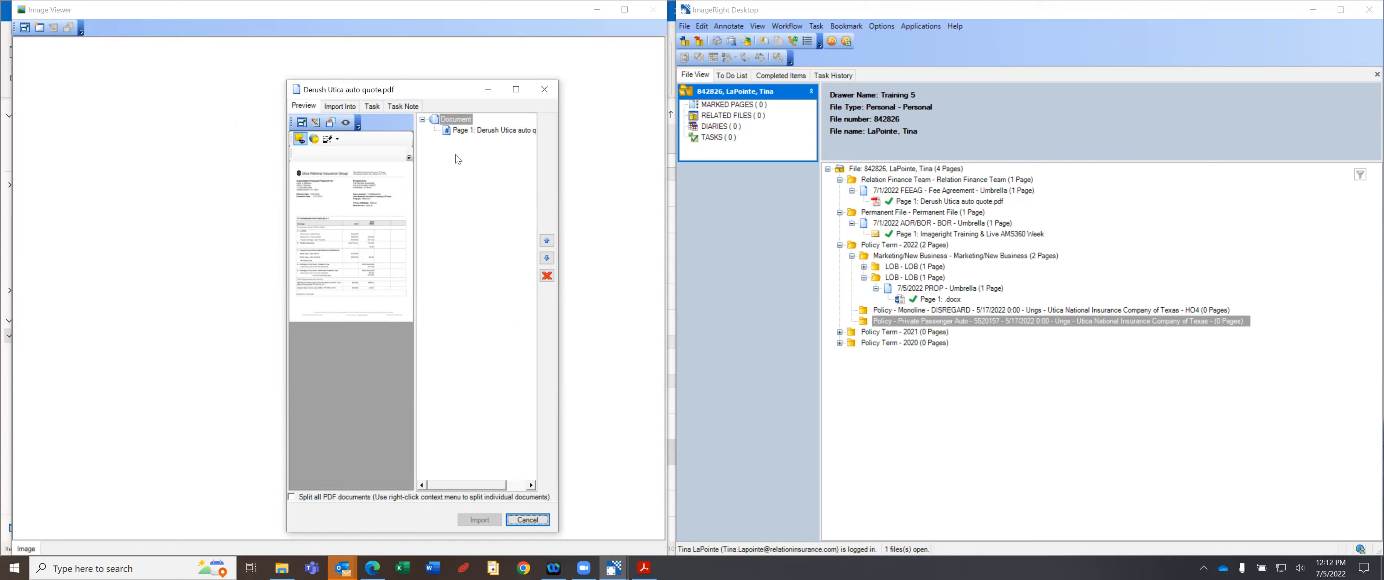
Split the Derush Utica auto quote PDF into four separate pages and accept the split results.
right_click(465, 157)
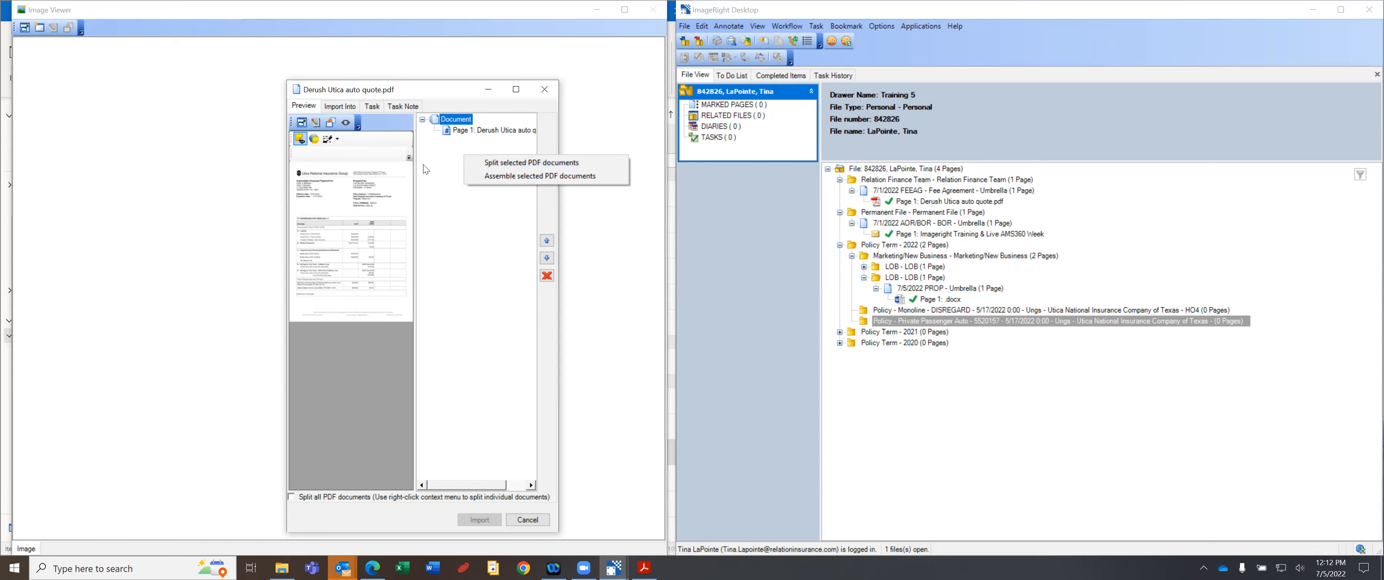
left_click(452, 259)
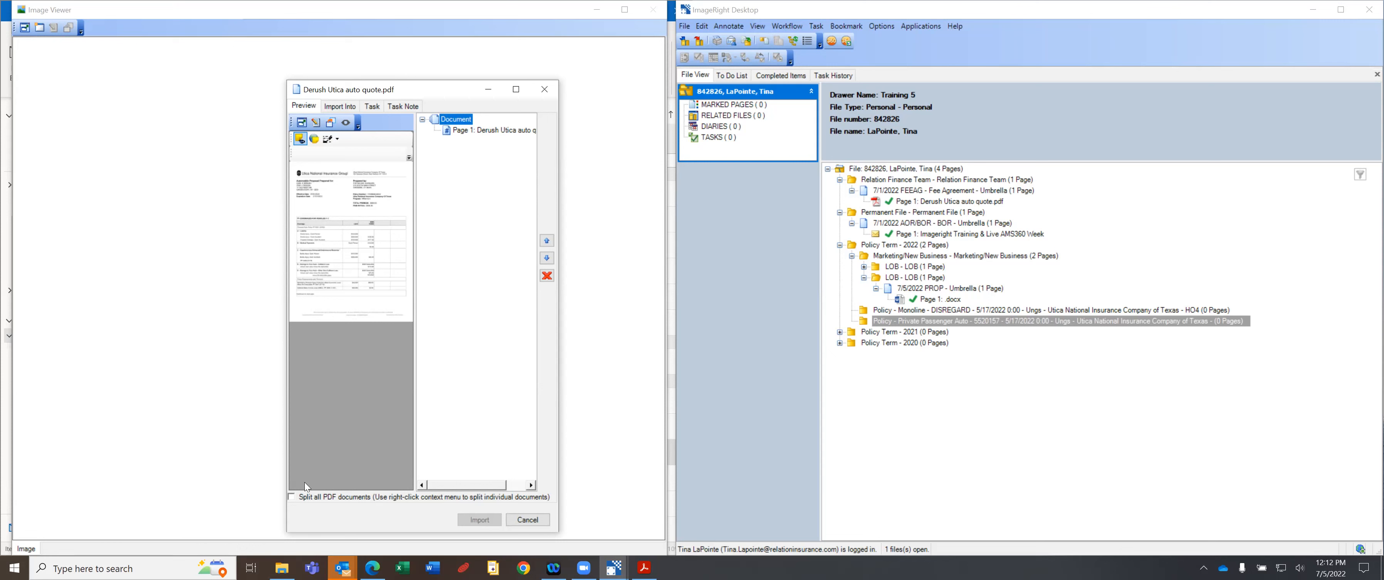
right_click(463, 165)
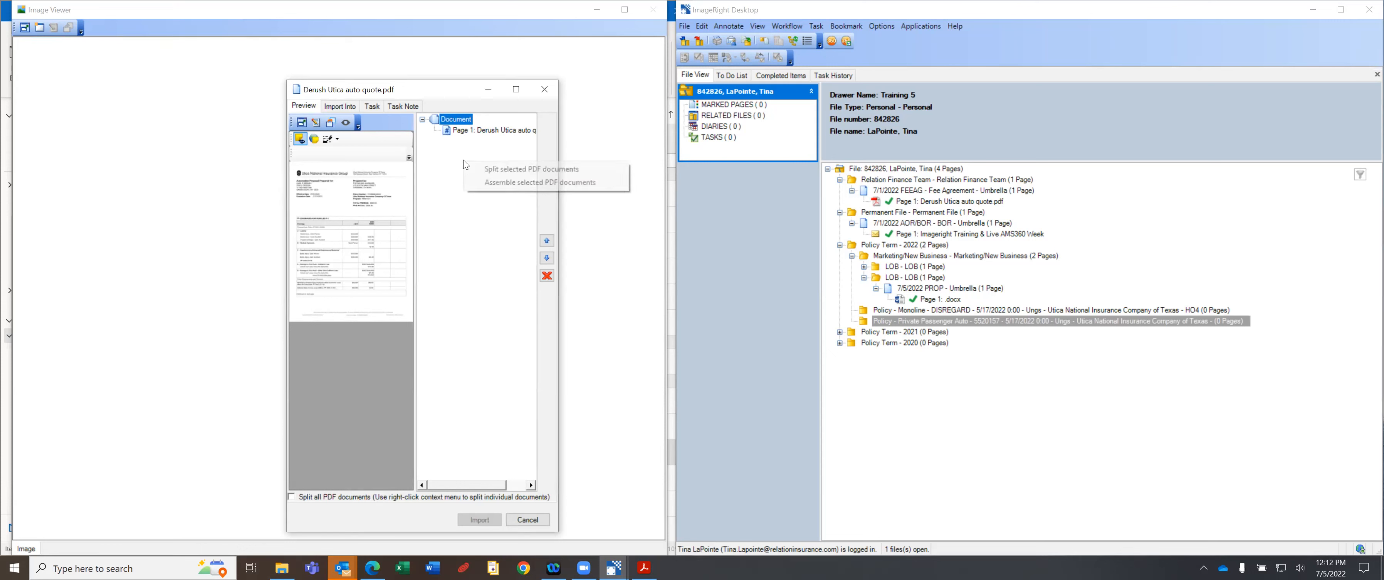
left_click(507, 169)
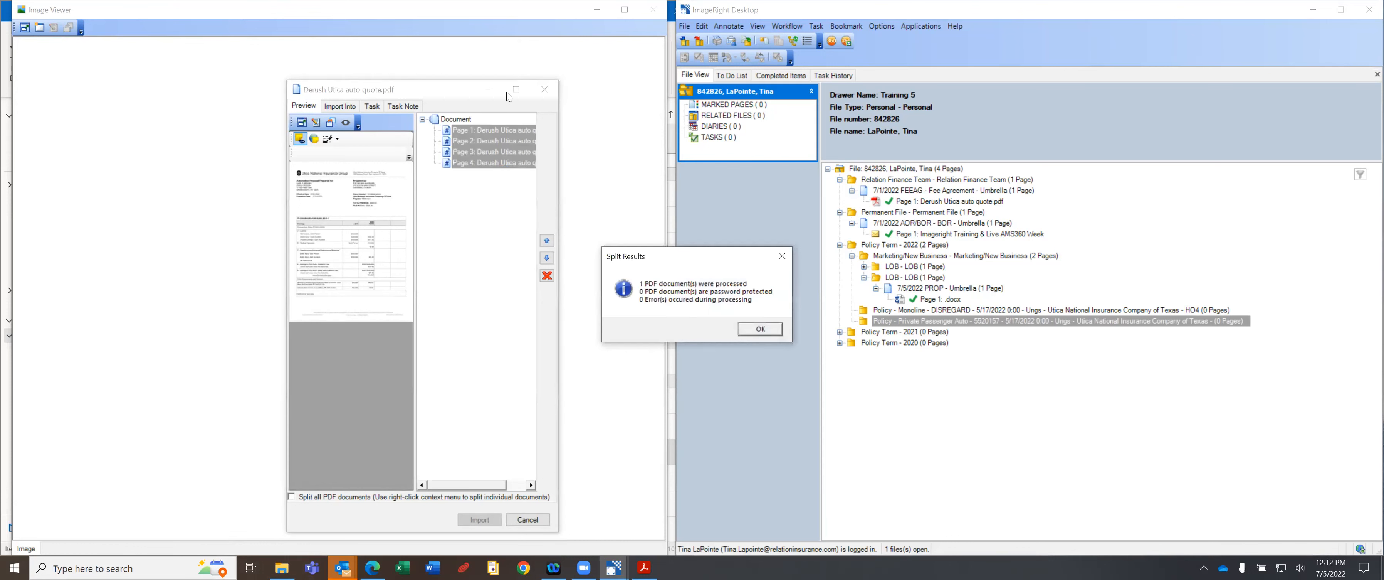
left_click(762, 330)
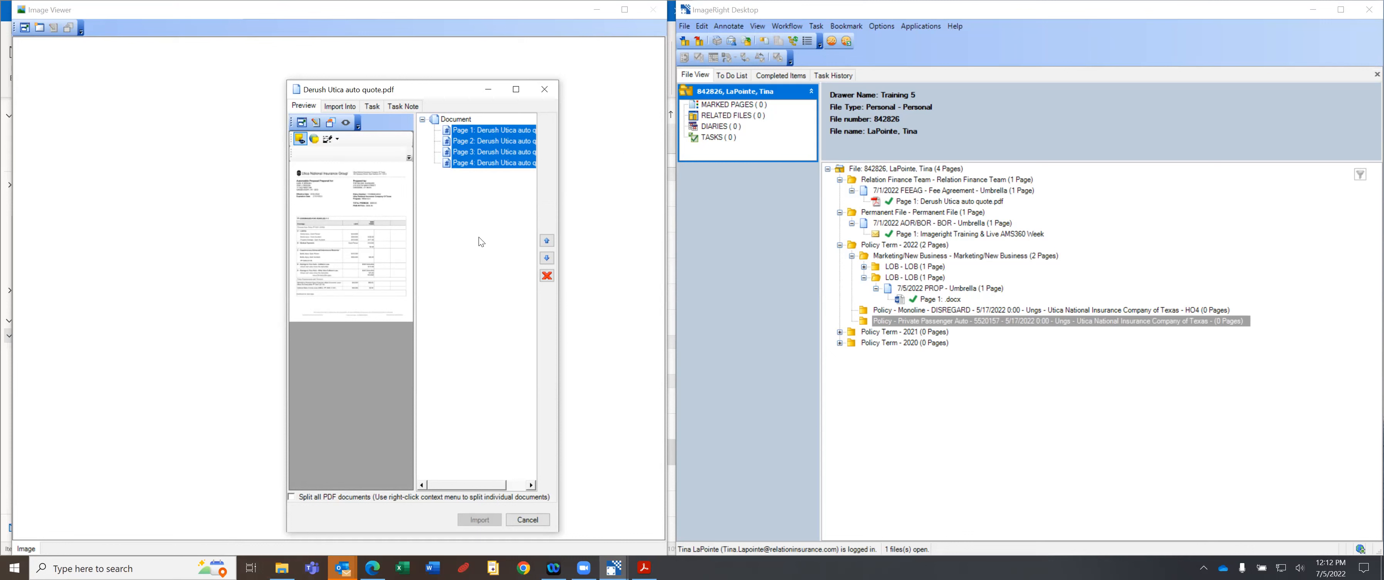
right_click(469, 234)
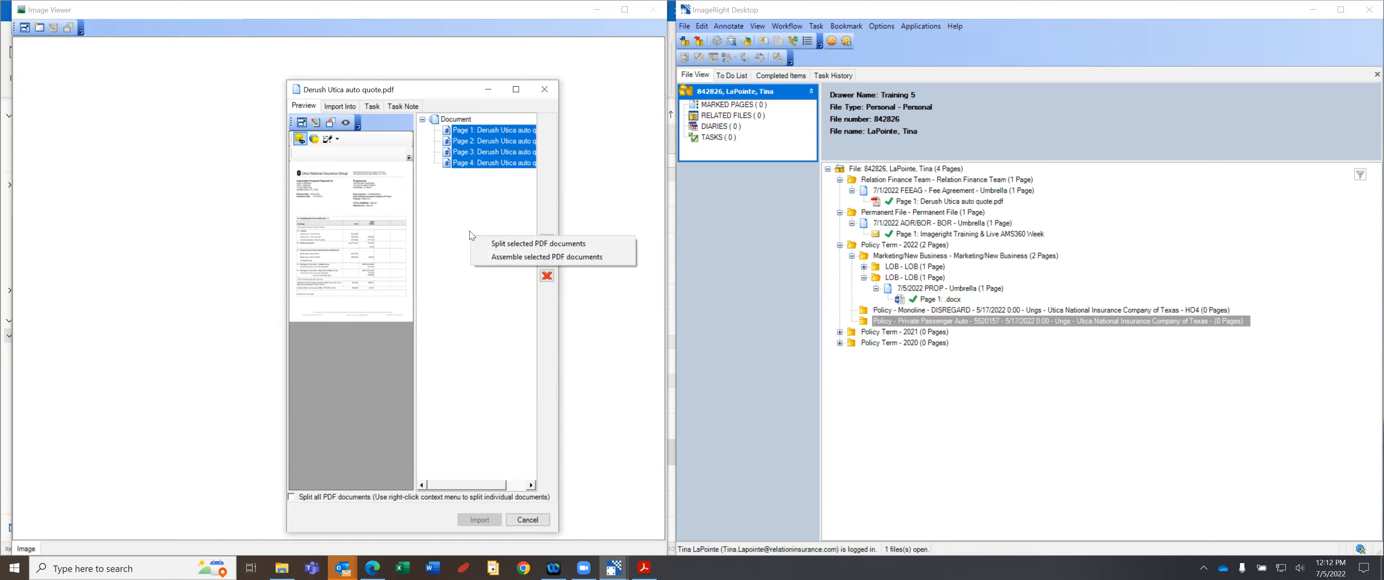
left_click(451, 200)
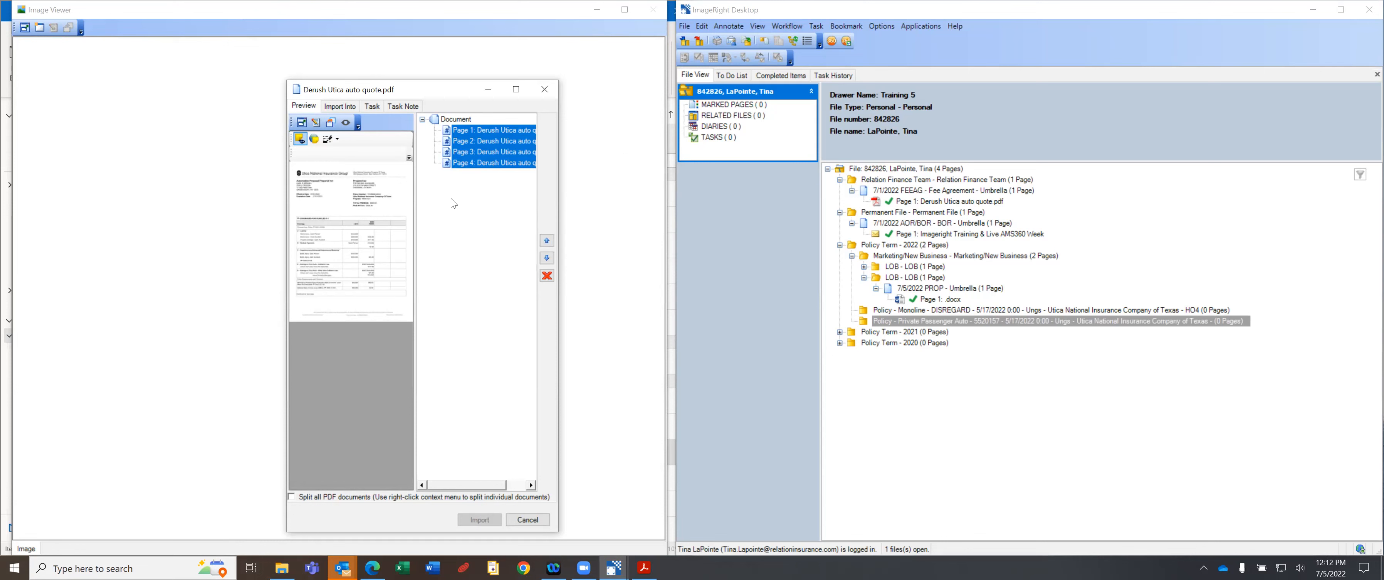
Choose POL - Policy under Policy/POI/Forms as the import destination for the auto quote.
left_click(343, 110)
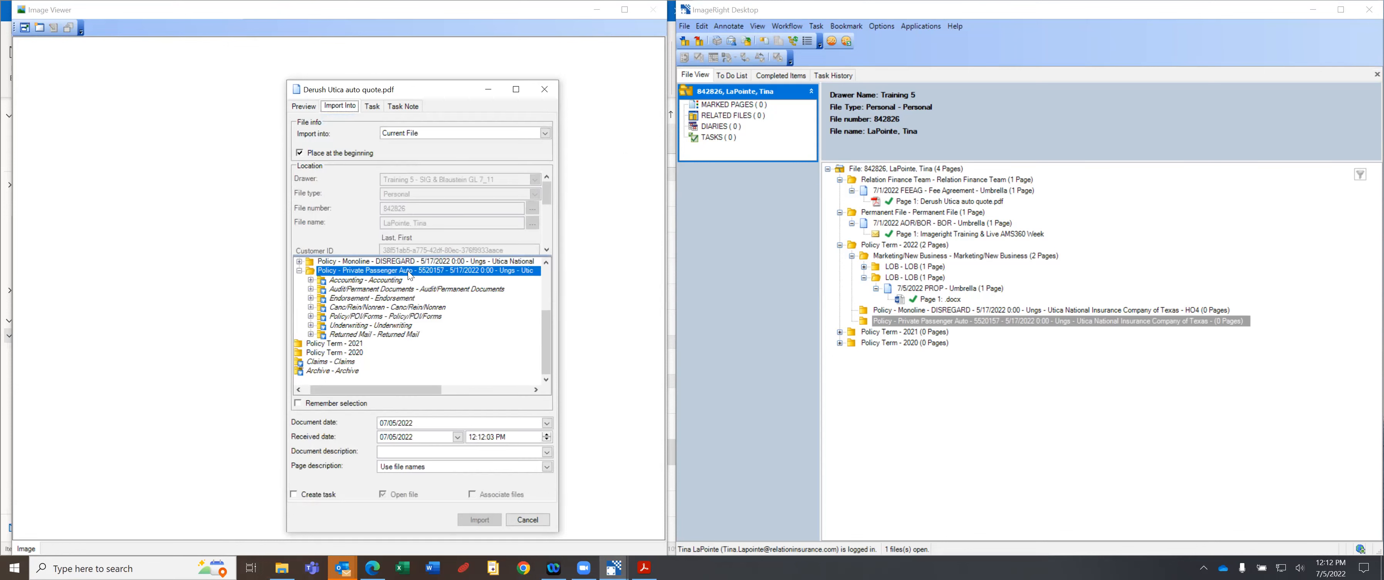
left_click(311, 316)
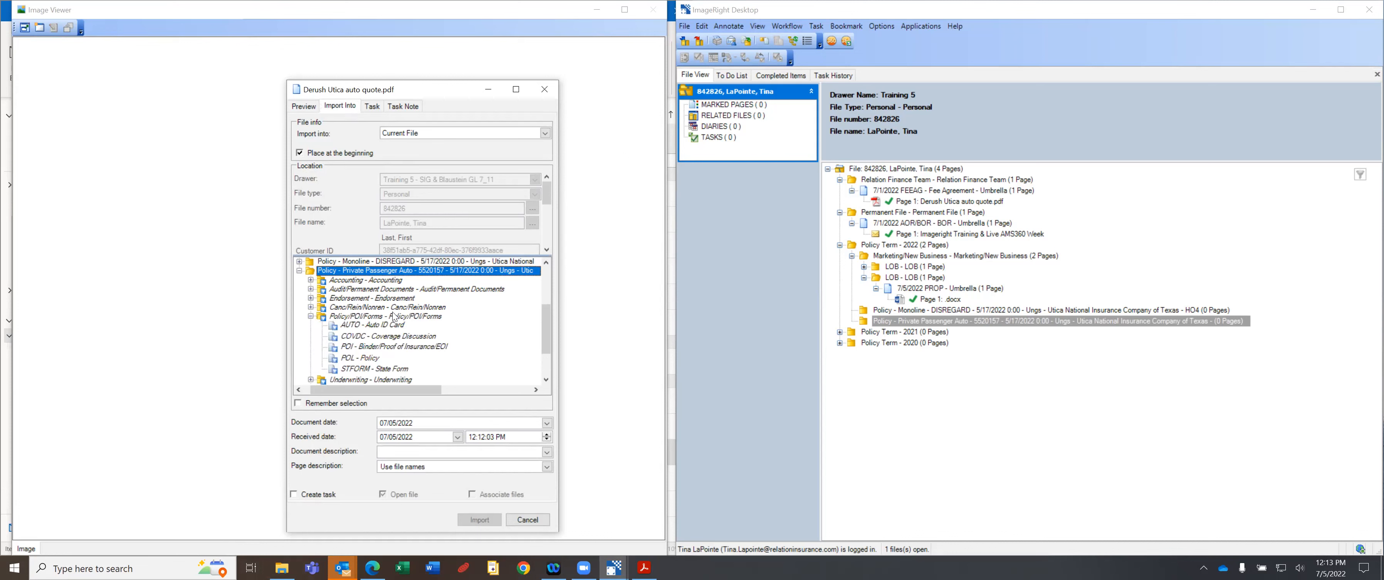
left_click(359, 359)
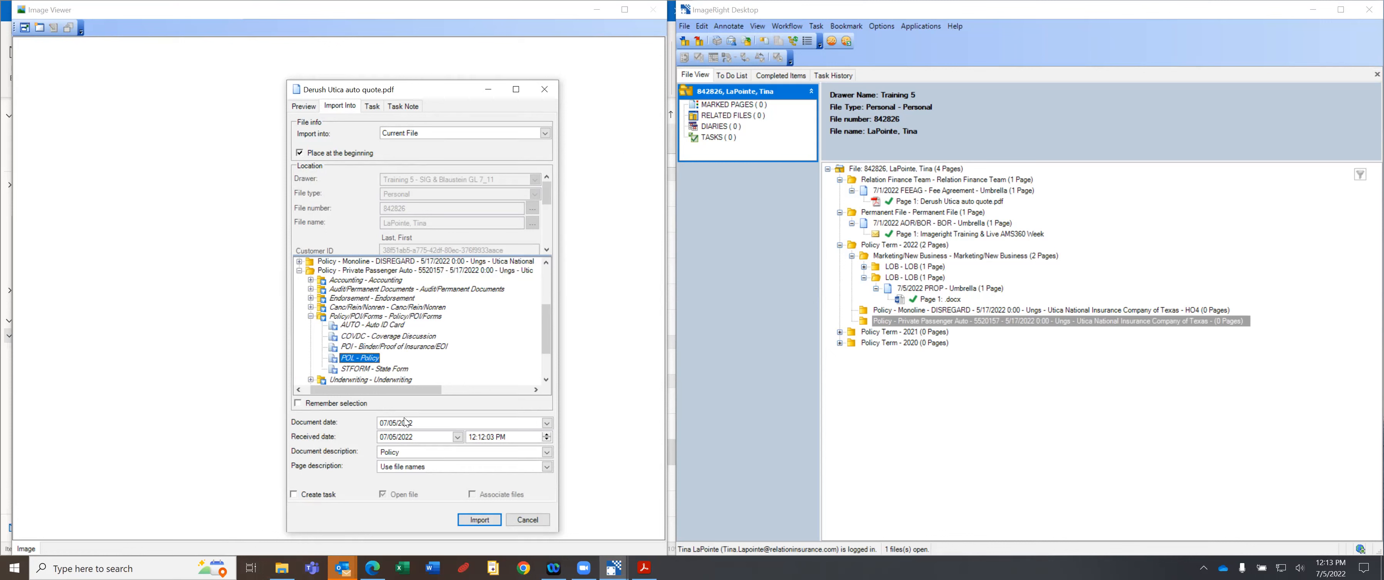
left_click(547, 424)
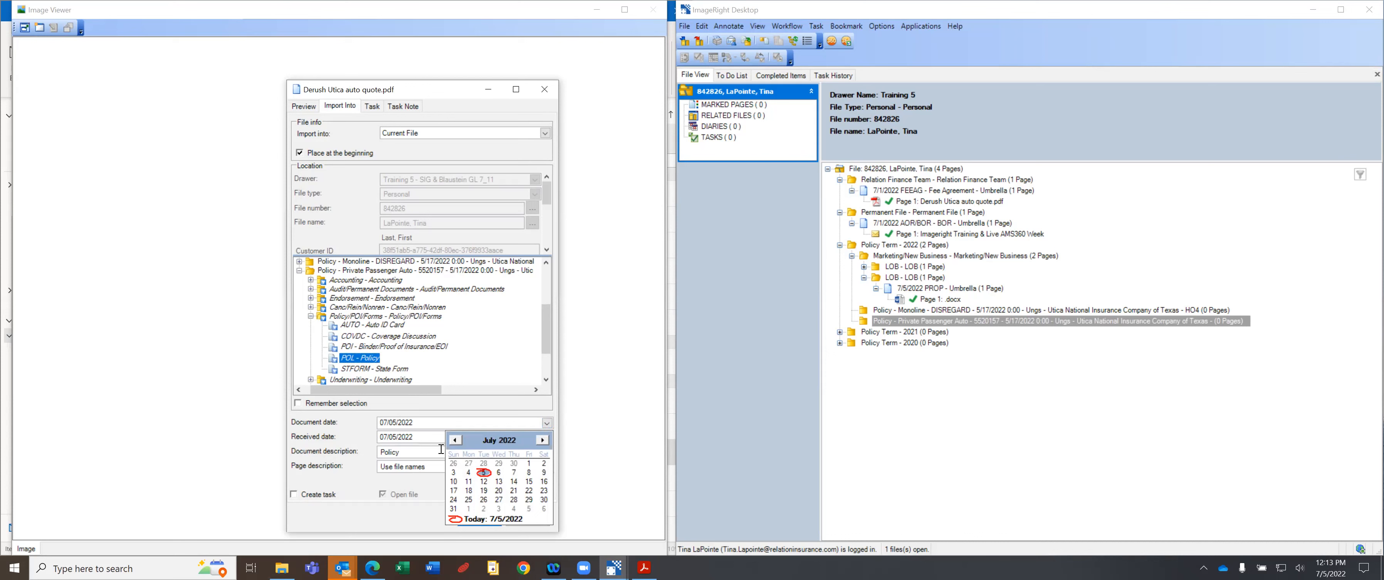
Set document date 05/01/2022, description 'Auto Policy', and clear the page description.
left_click(454, 440)
left_click(454, 440)
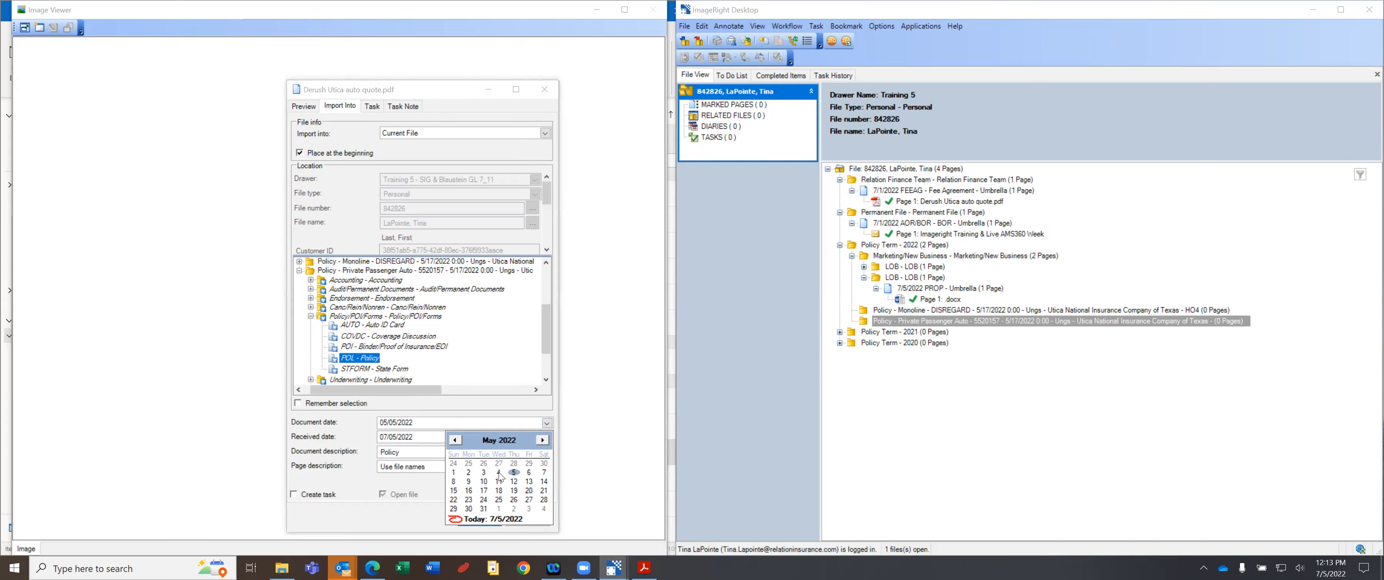
left_click(453, 473)
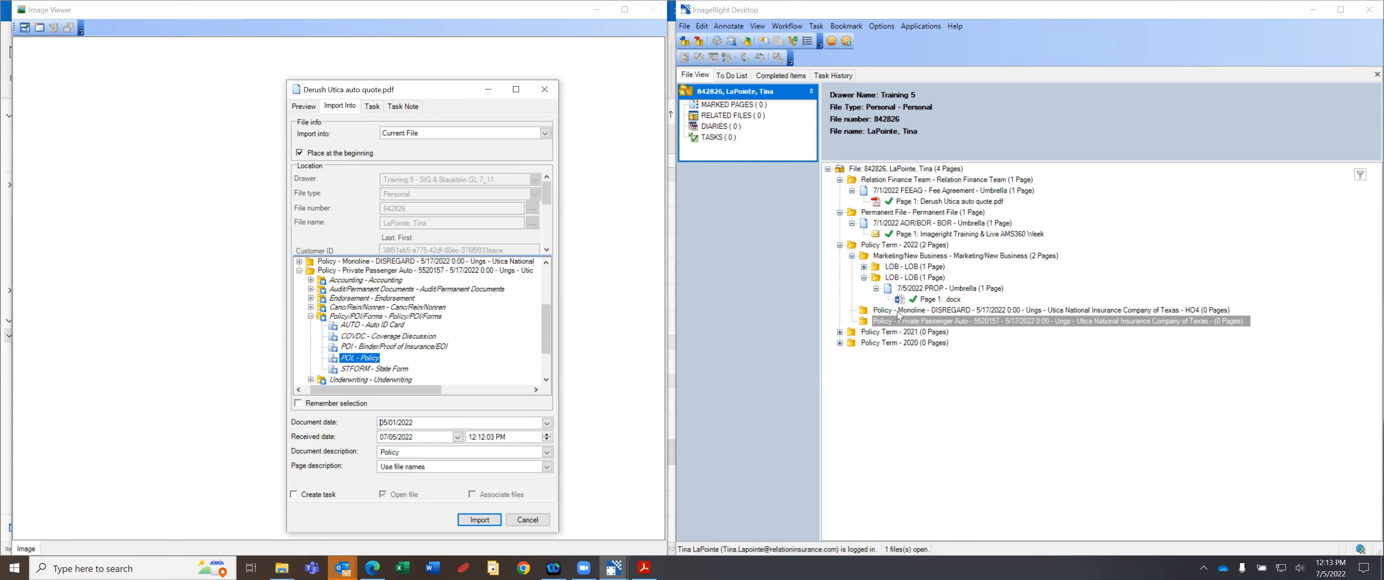
left_click(381, 449)
type("Auto")
left_click_drag(443, 464, 309, 458)
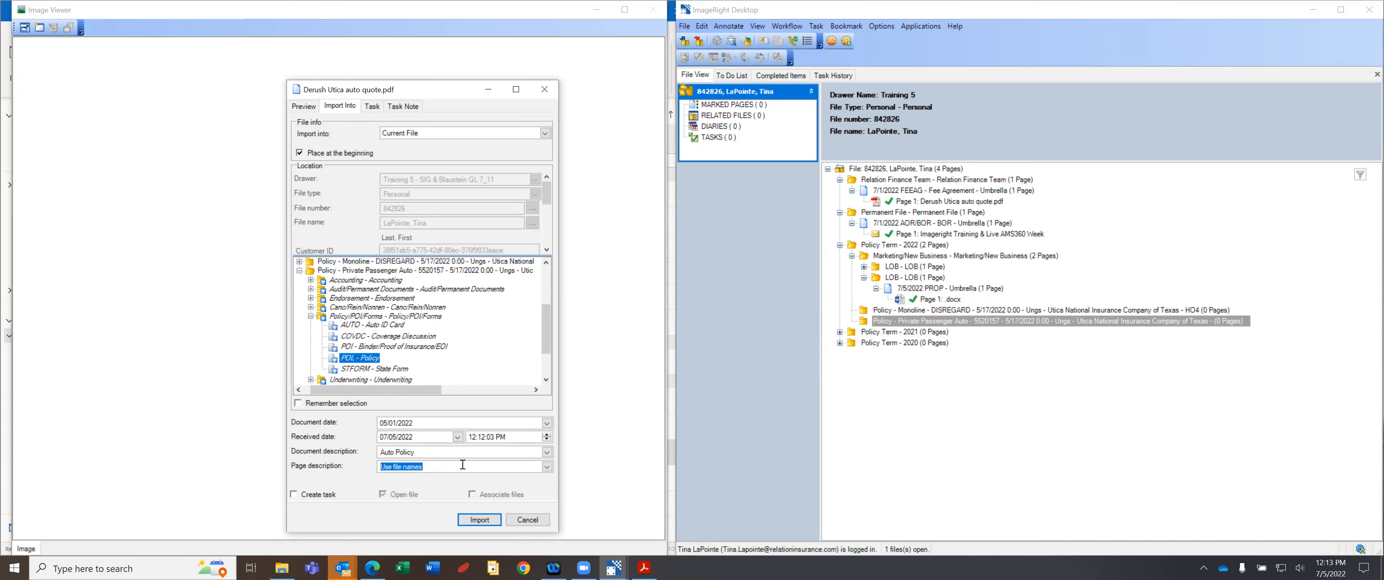
key("BackSpace")
Import the pages as the 5/1/2022 POL - Auto Policy and view its pages 2 and 3.
left_click(478, 519)
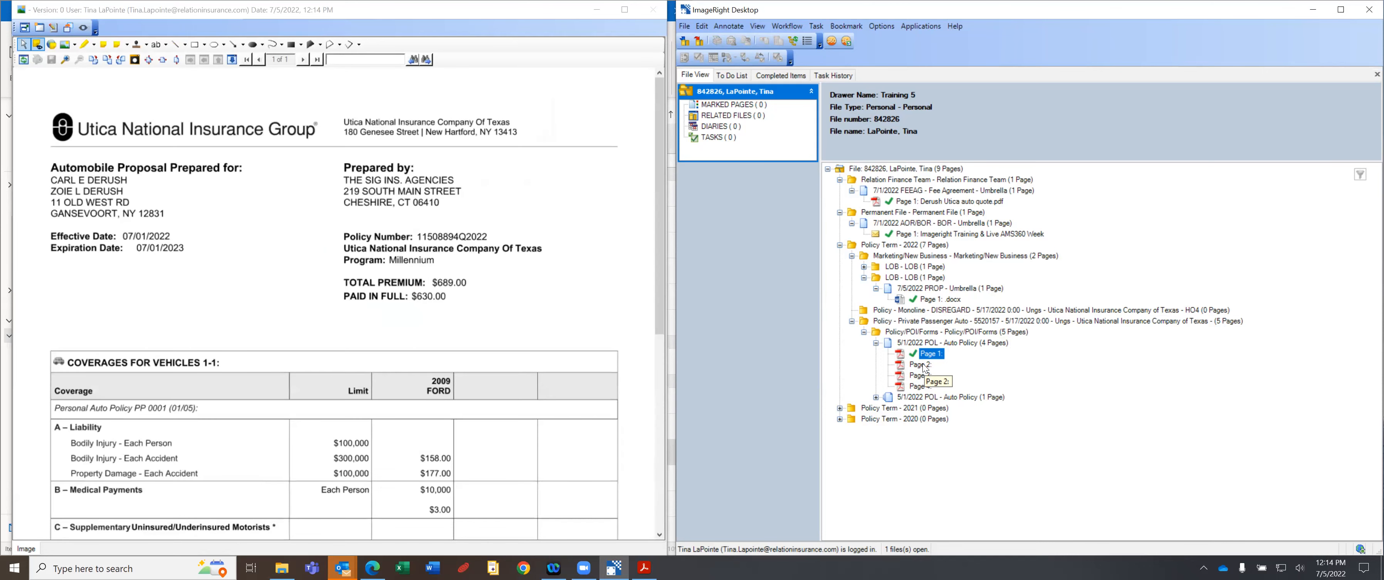
left_click(922, 366)
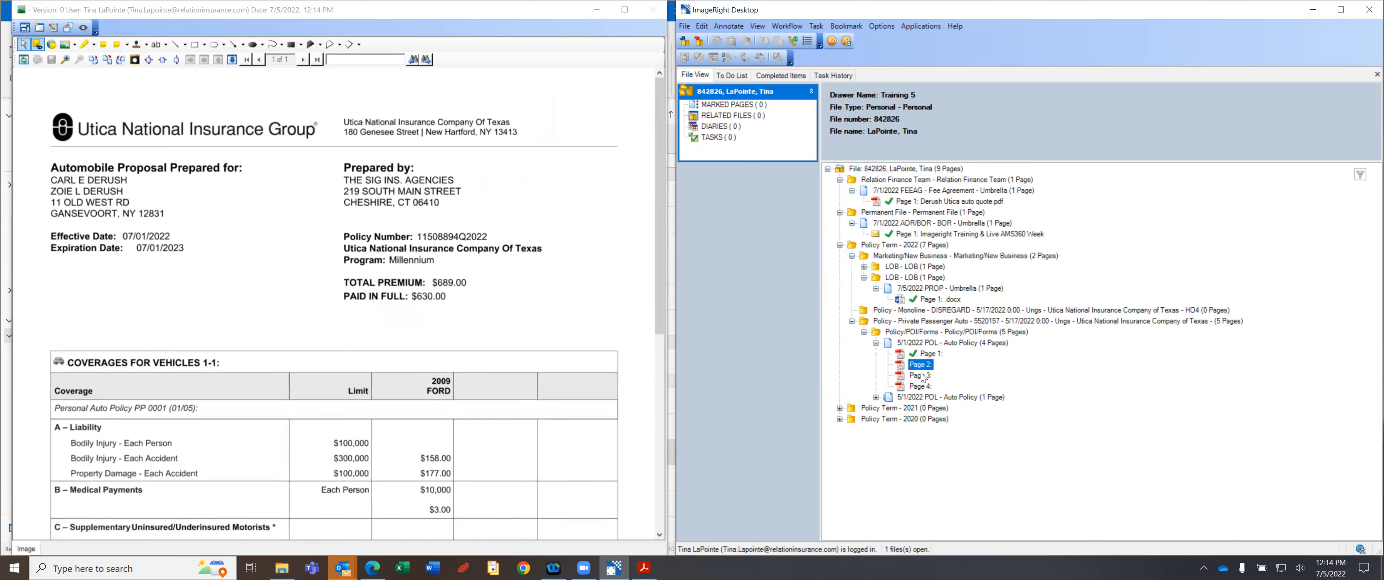
left_click(923, 377)
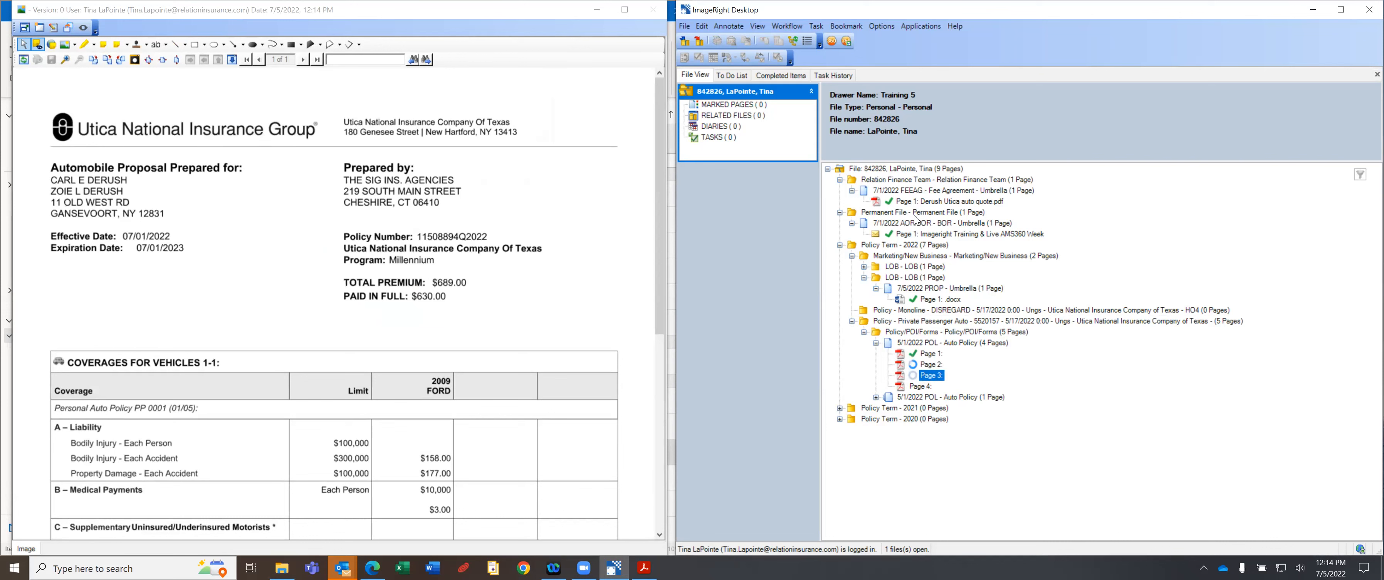
Check the earlier Utica auto quote page, then review pages 1 through 4 of the new policy.
left_click(932, 203)
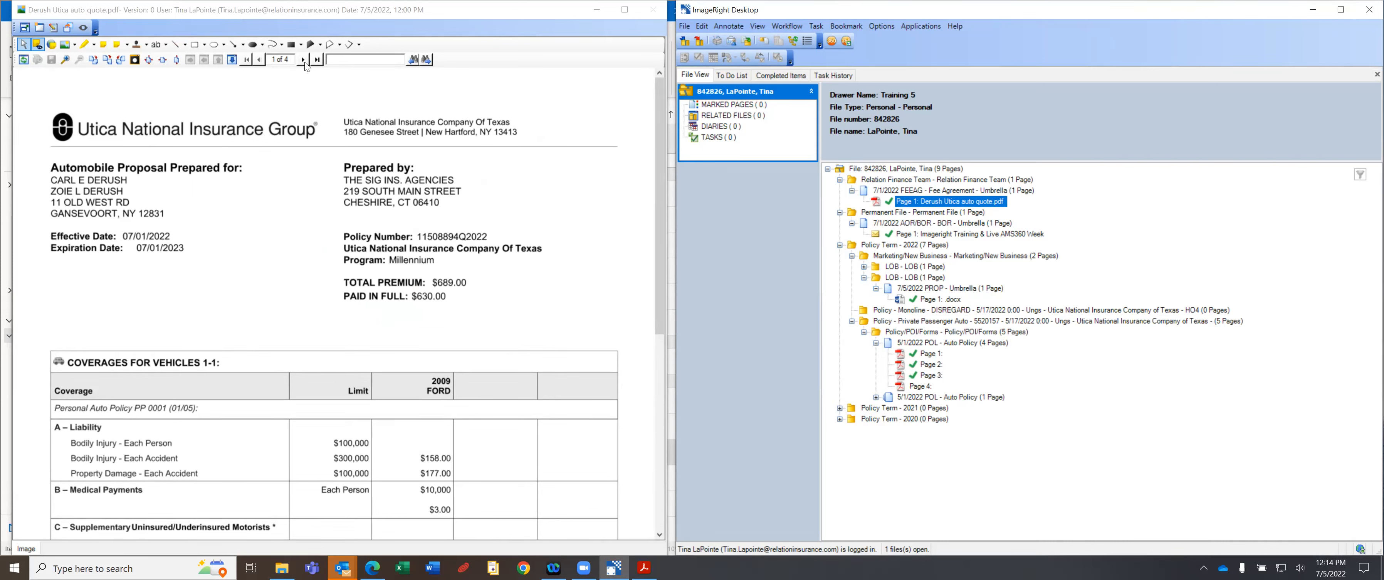
left_click(304, 60)
left_click(303, 59)
left_click(302, 57)
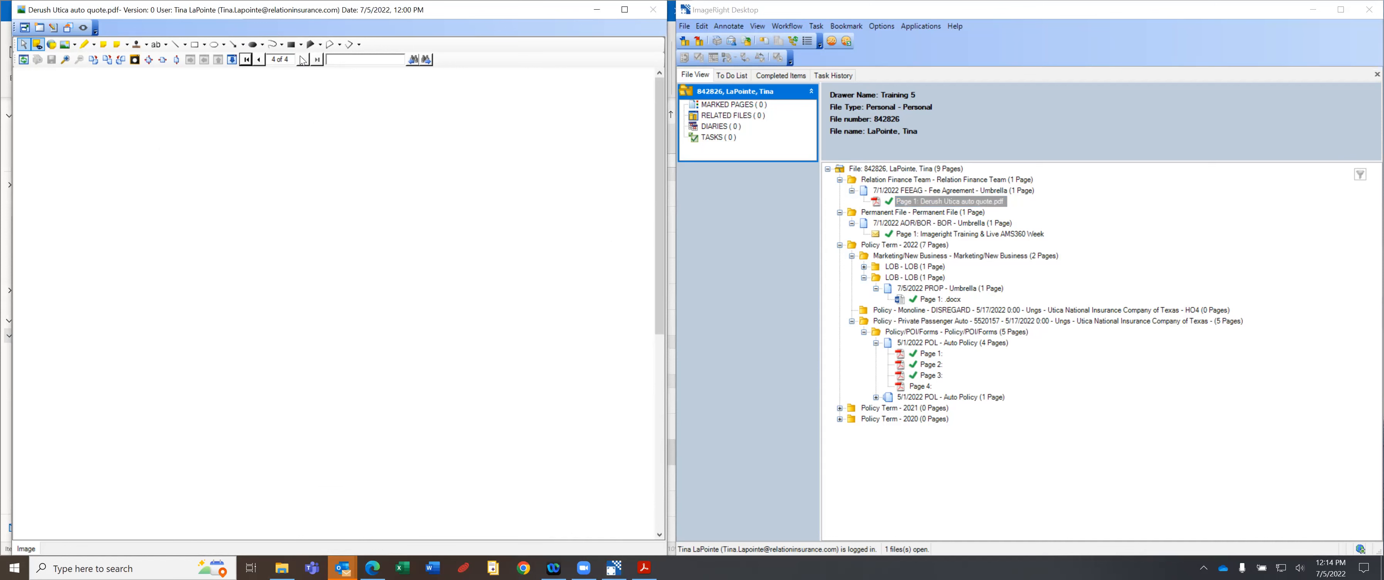
left_click(931, 355)
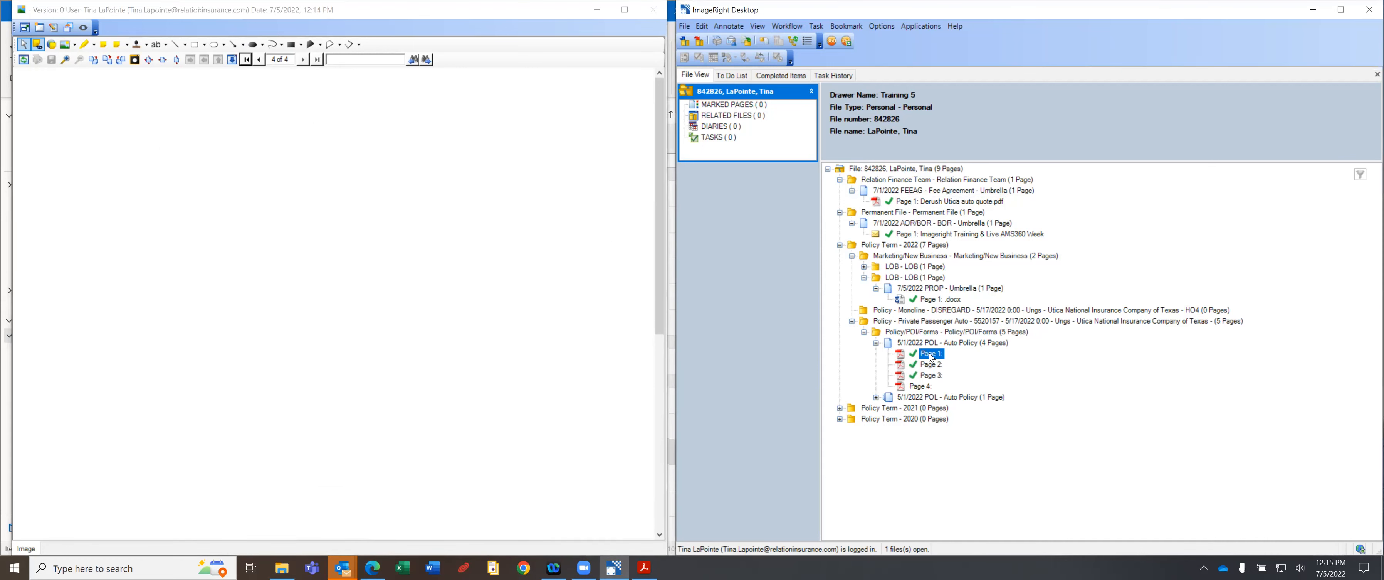
left_click(932, 364)
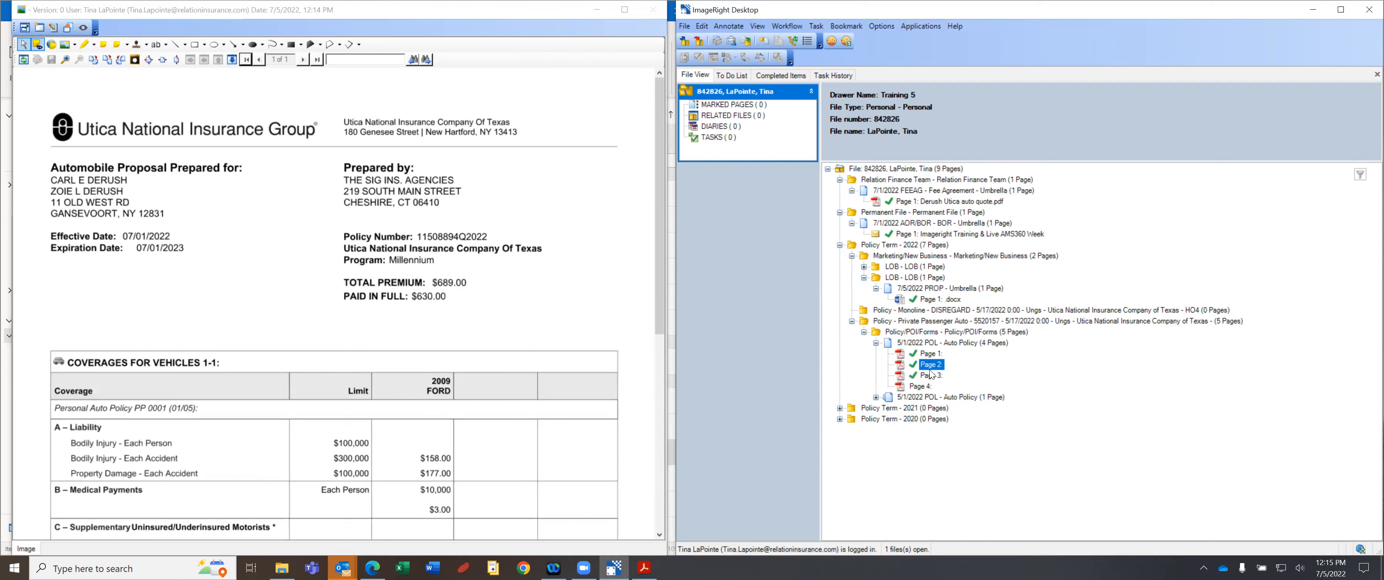
left_click(932, 374)
left_click(925, 386)
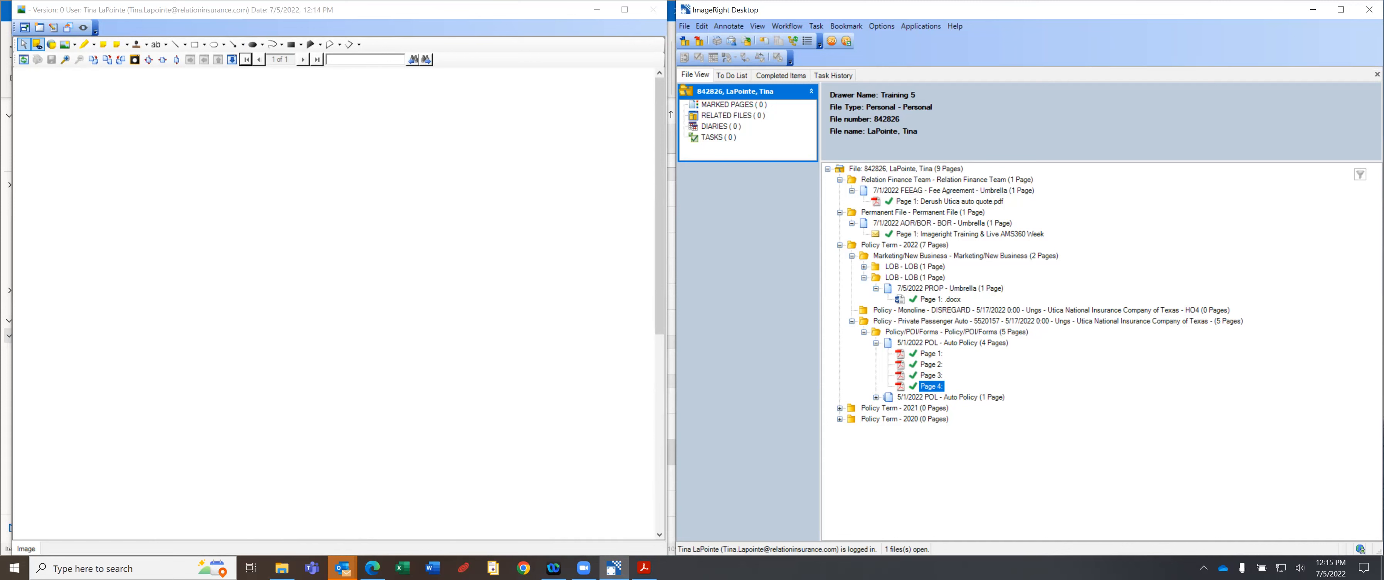
left_click(927, 357)
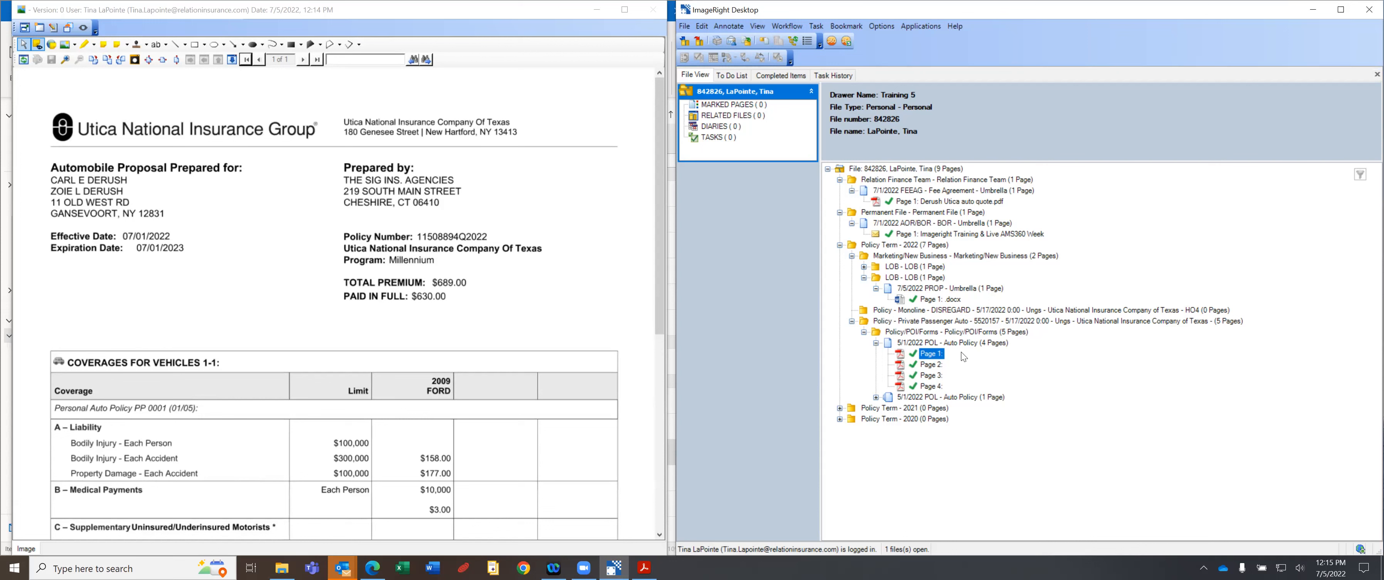
Relabel page 1 of the auto policy as '22 Auto Dec'.
left_click(932, 358)
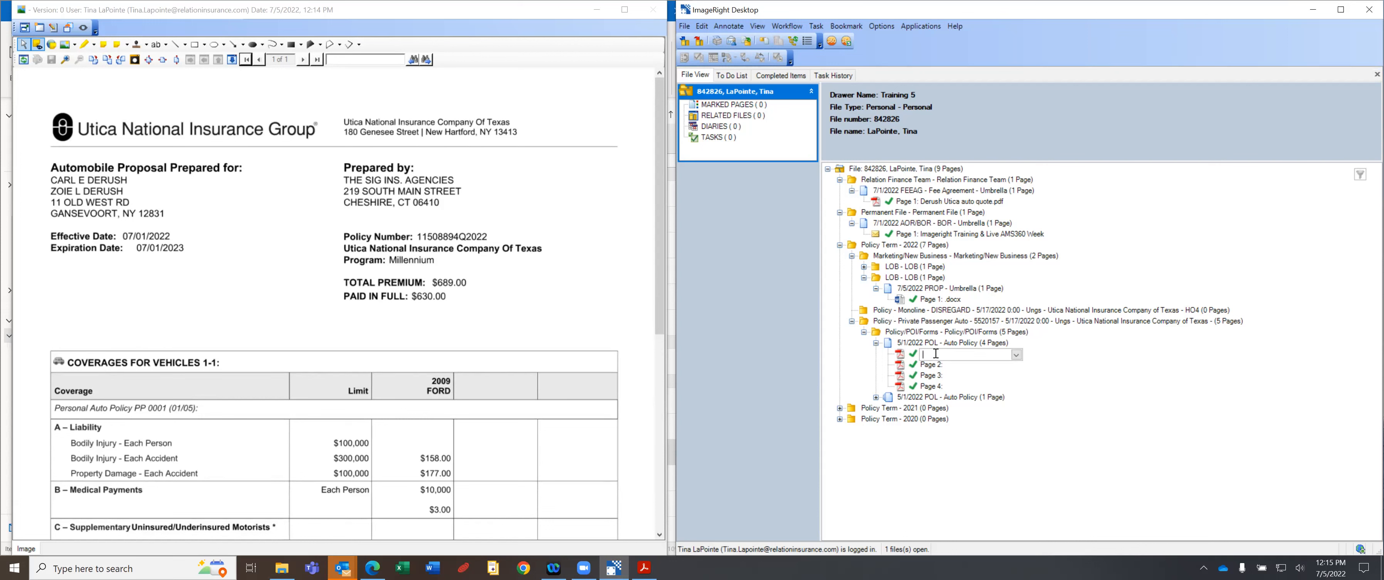
type("22 Auto Dec")
key("Return")
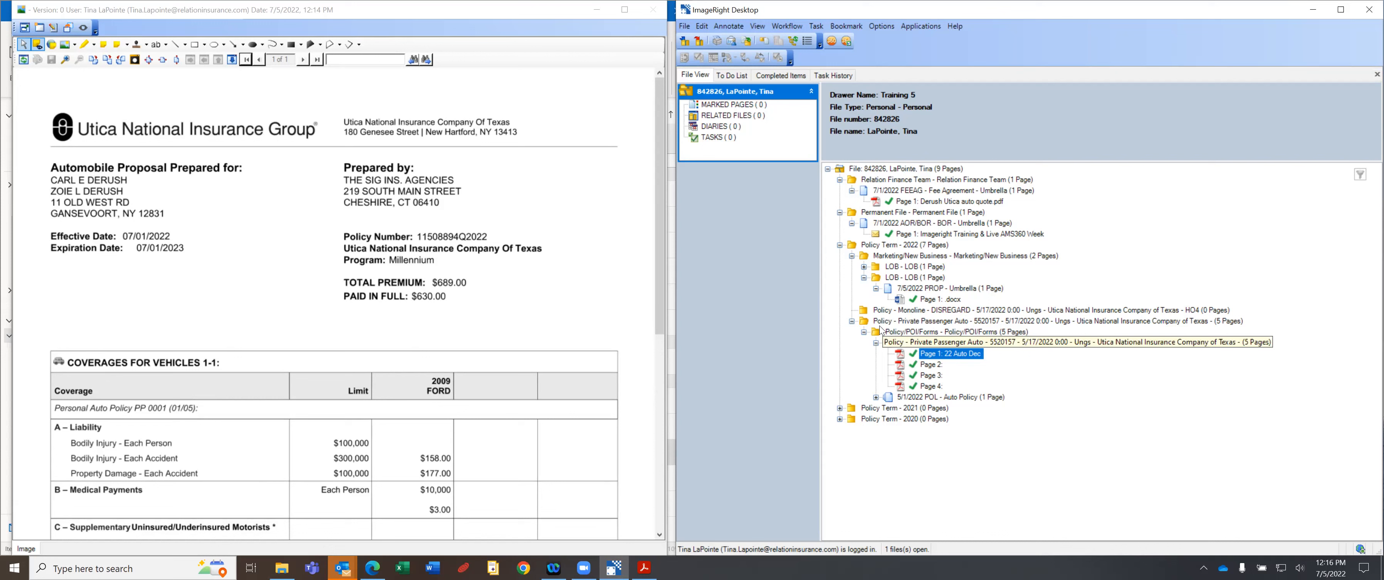
Mark the page as the Dec Page, collapse Policy/POI/Forms, and close the client's file.
right_click(957, 356)
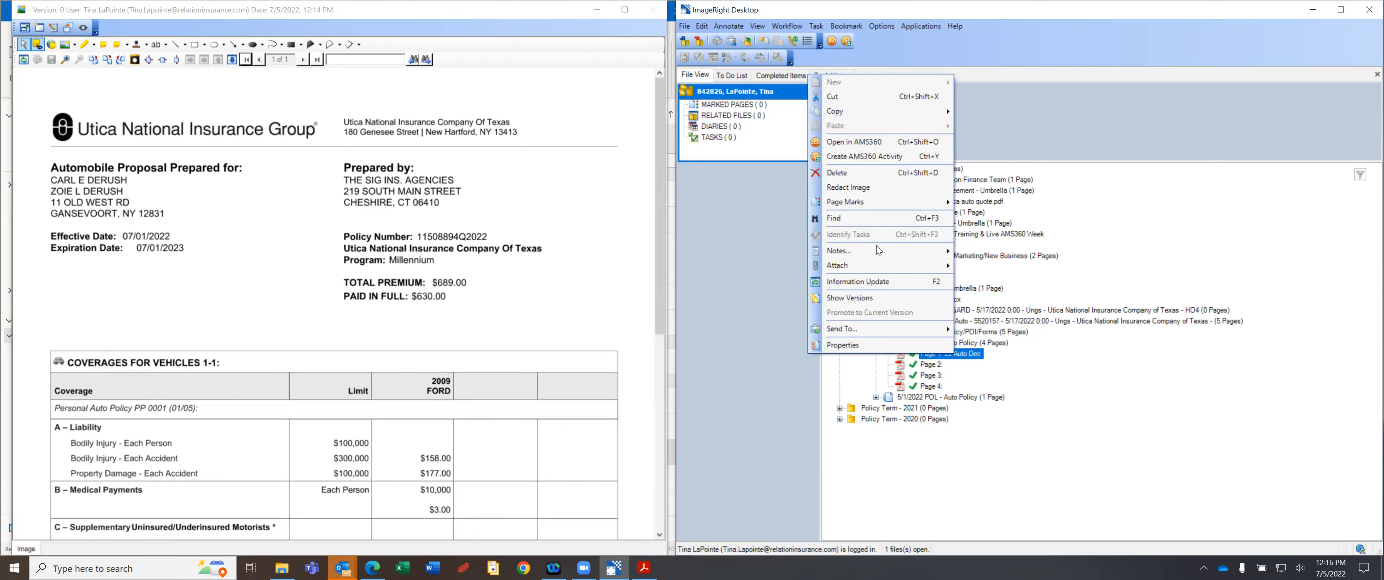
mouse_move(860, 201)
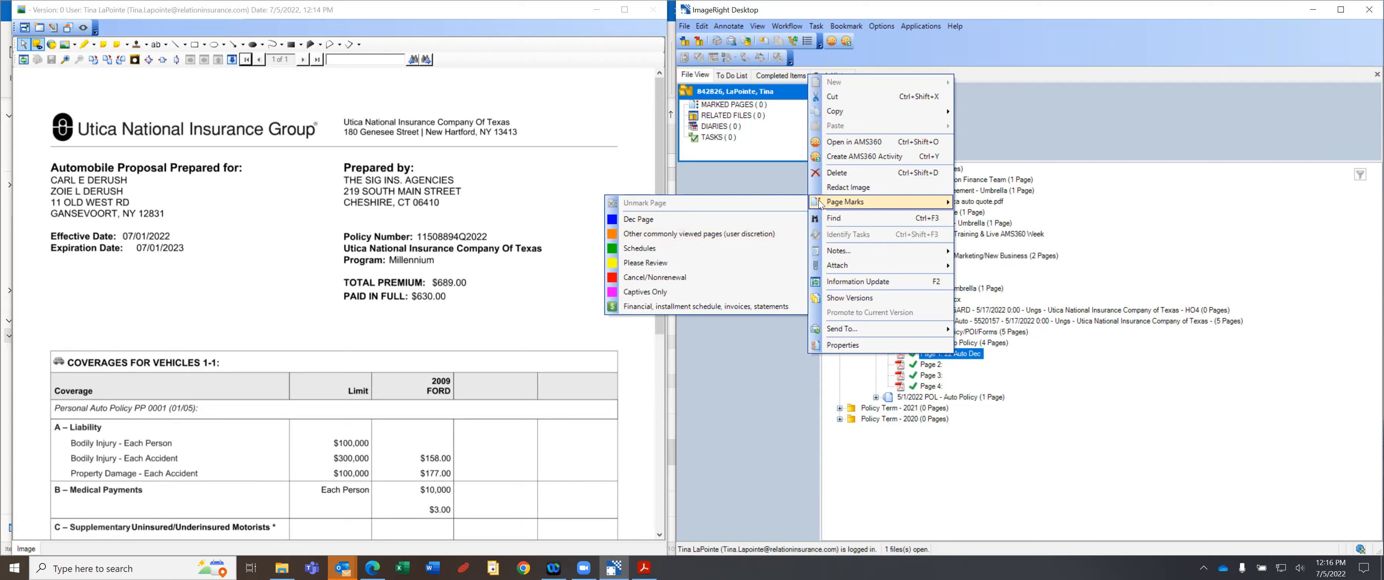
left_click(724, 220)
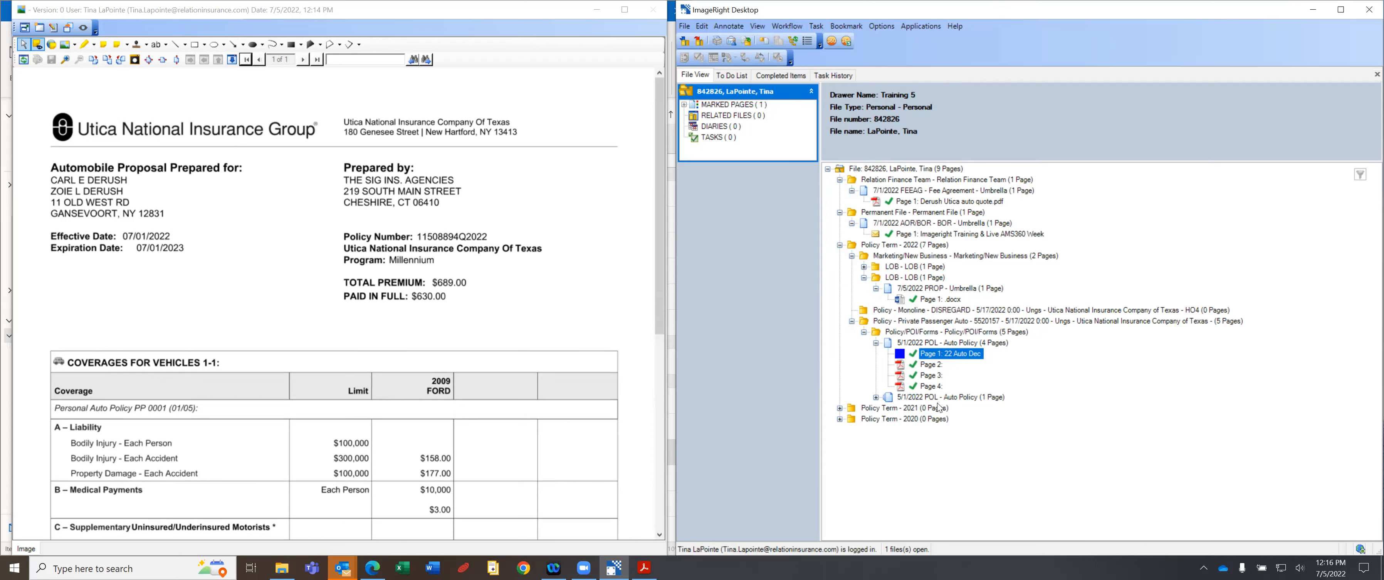
left_click(865, 333)
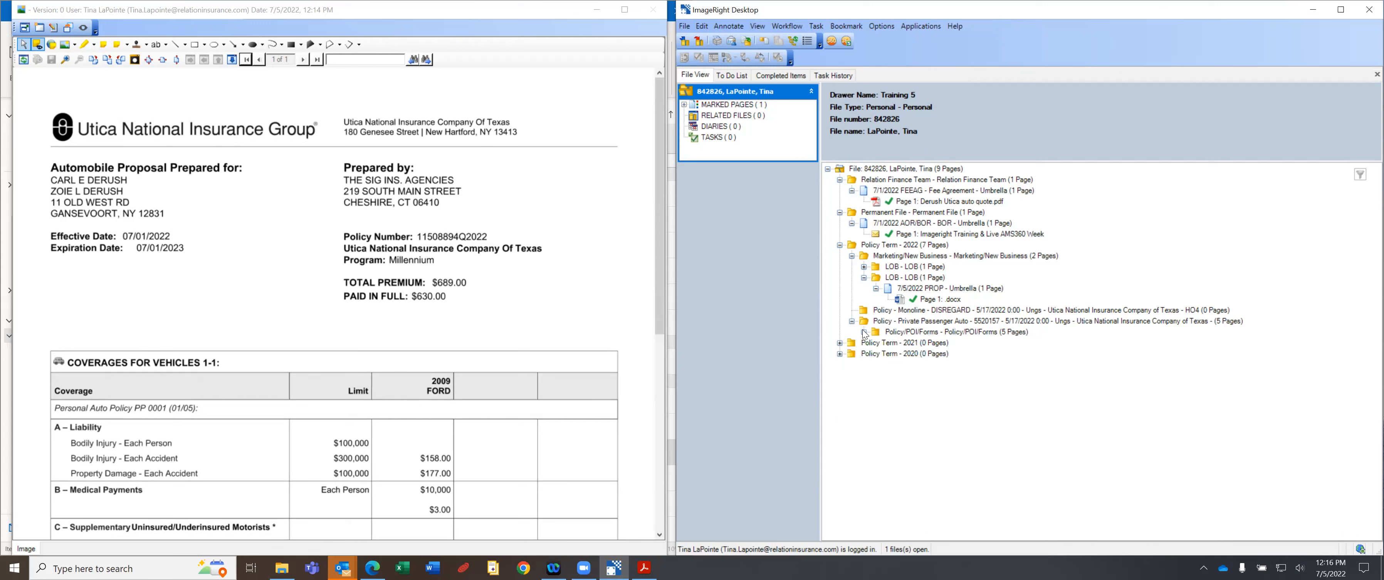
left_click(697, 42)
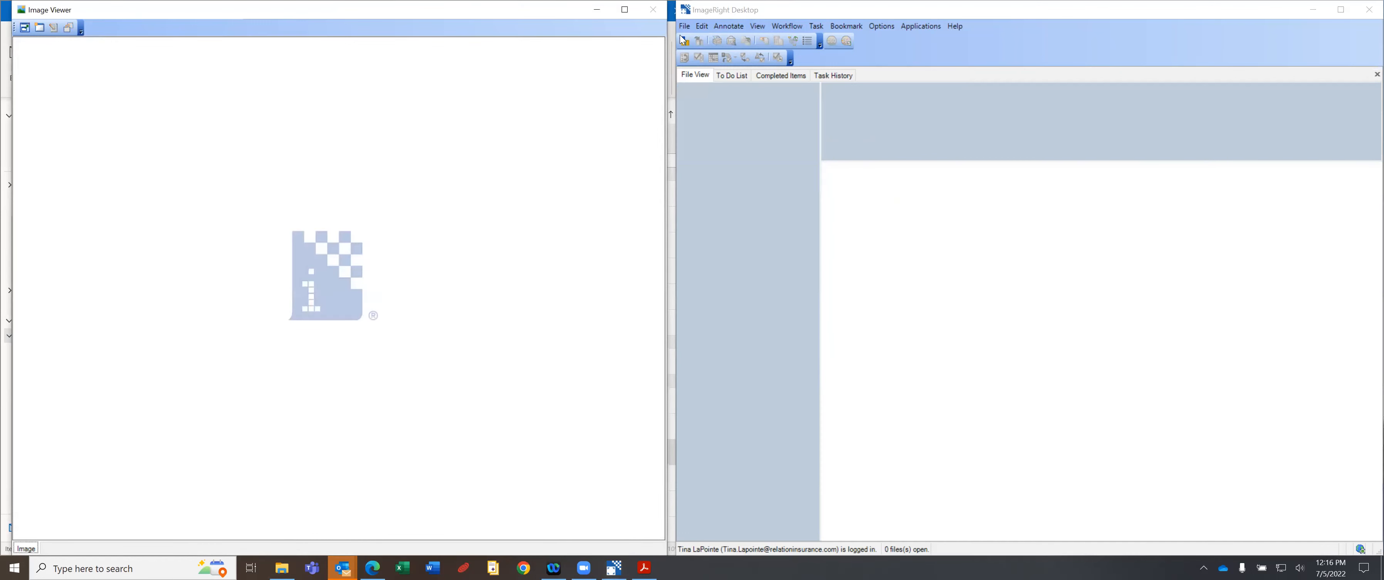
Reopen the most recent client file from Recent Files and expand Marked Pages to show 22 Auto Dec.
left_click(685, 26)
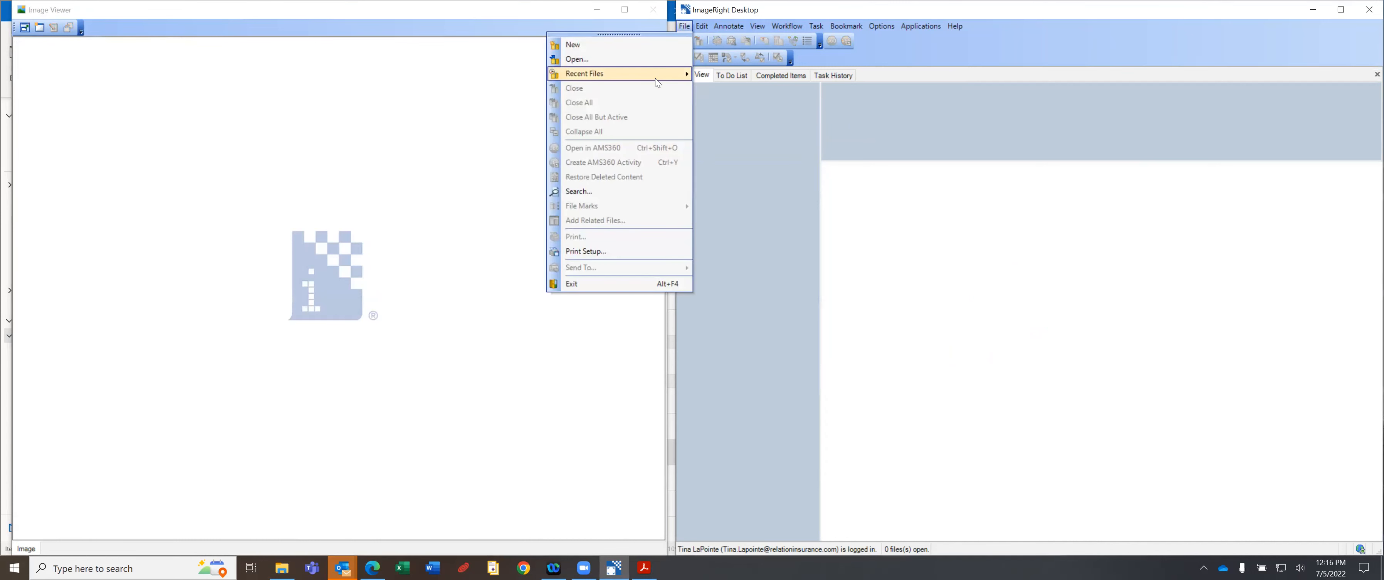
mouse_move(673, 81)
left_click(512, 74)
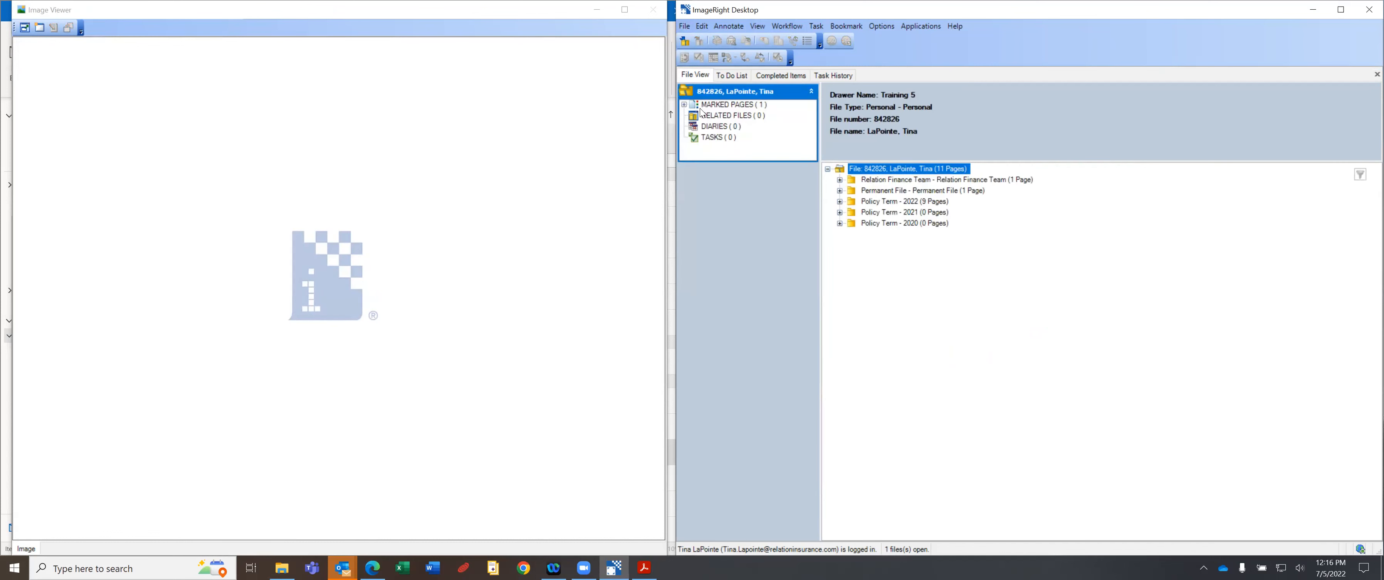
left_click(684, 105)
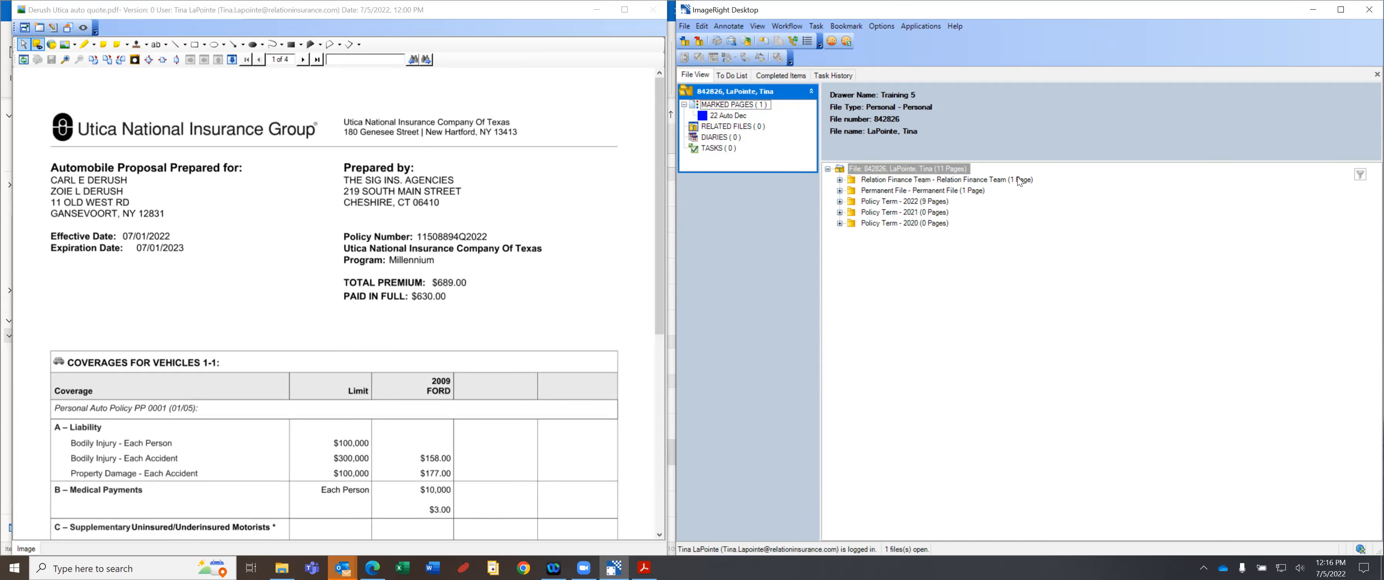
View the 22 Auto Dec marked page, browse auto policy Pages 2–3, then return to it.
left_click(728, 117)
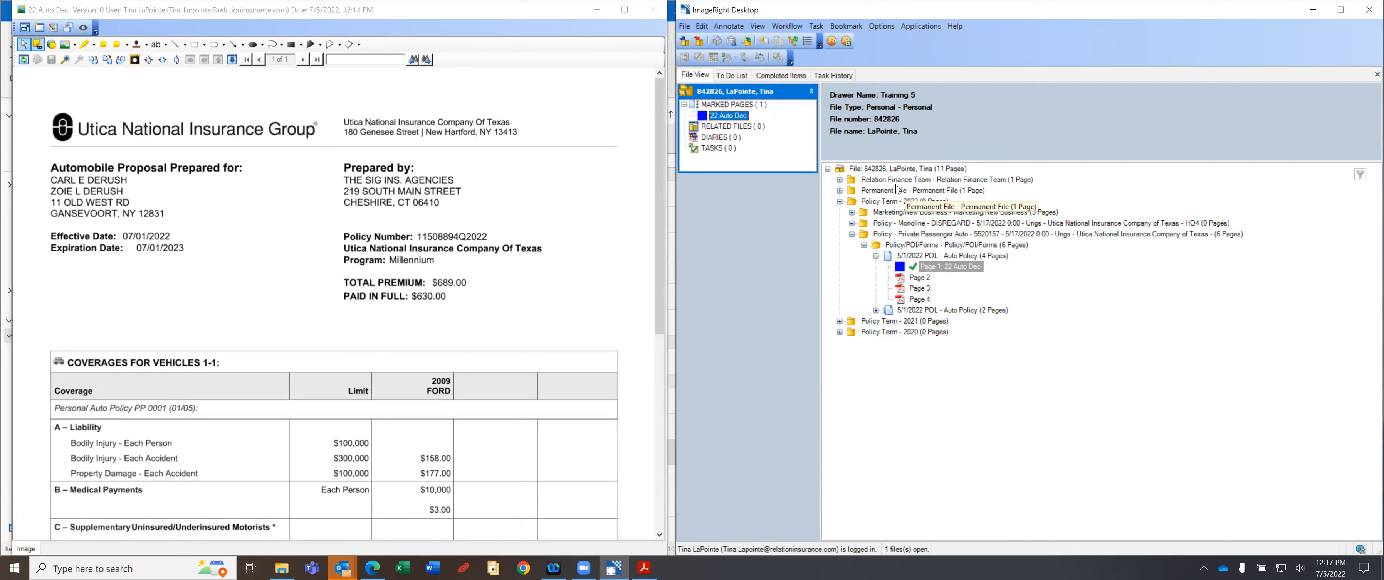
left_click(914, 279)
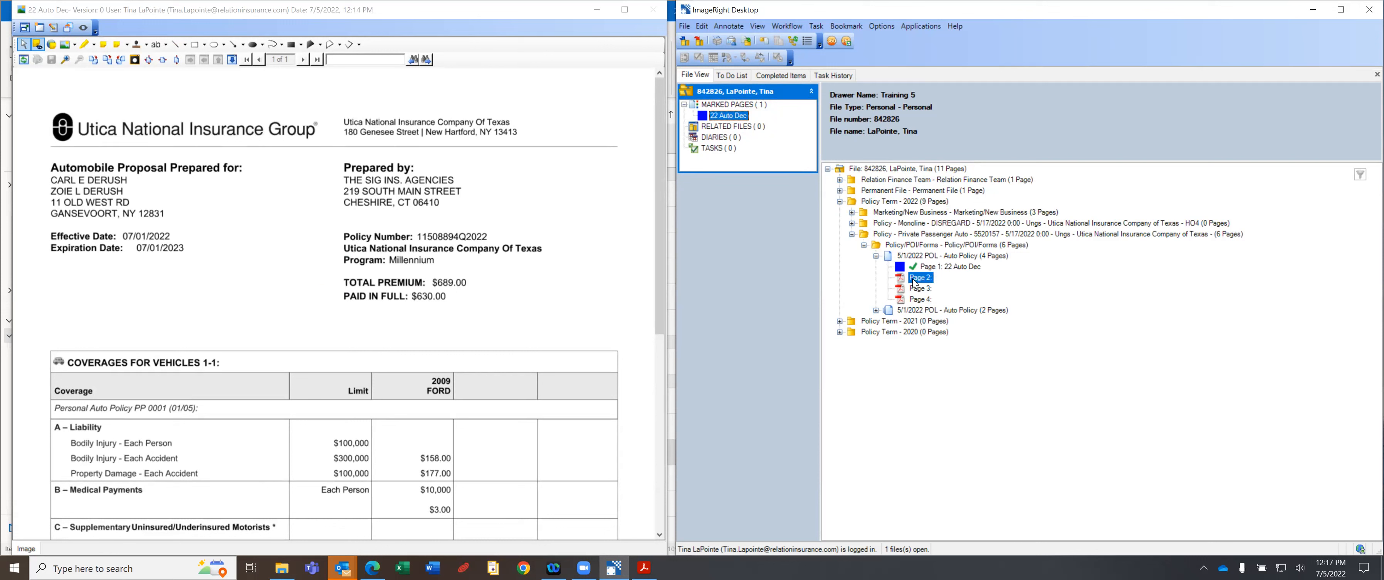
left_click_drag(915, 281, 936, 256)
left_click(921, 289)
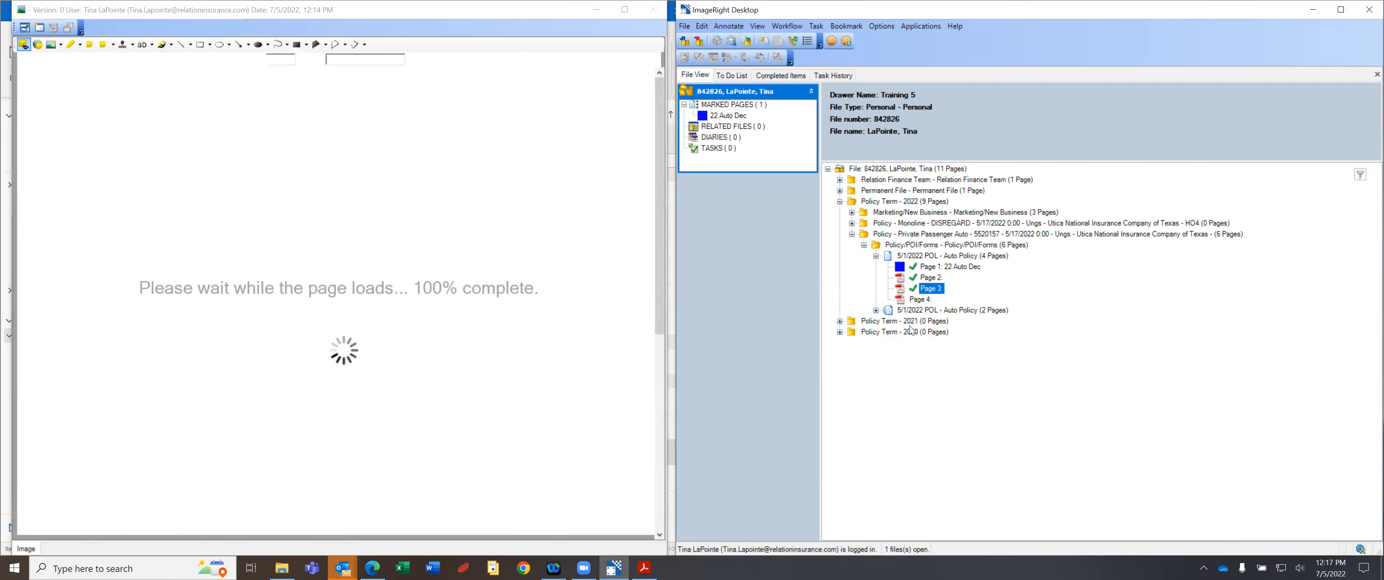
left_click(918, 310)
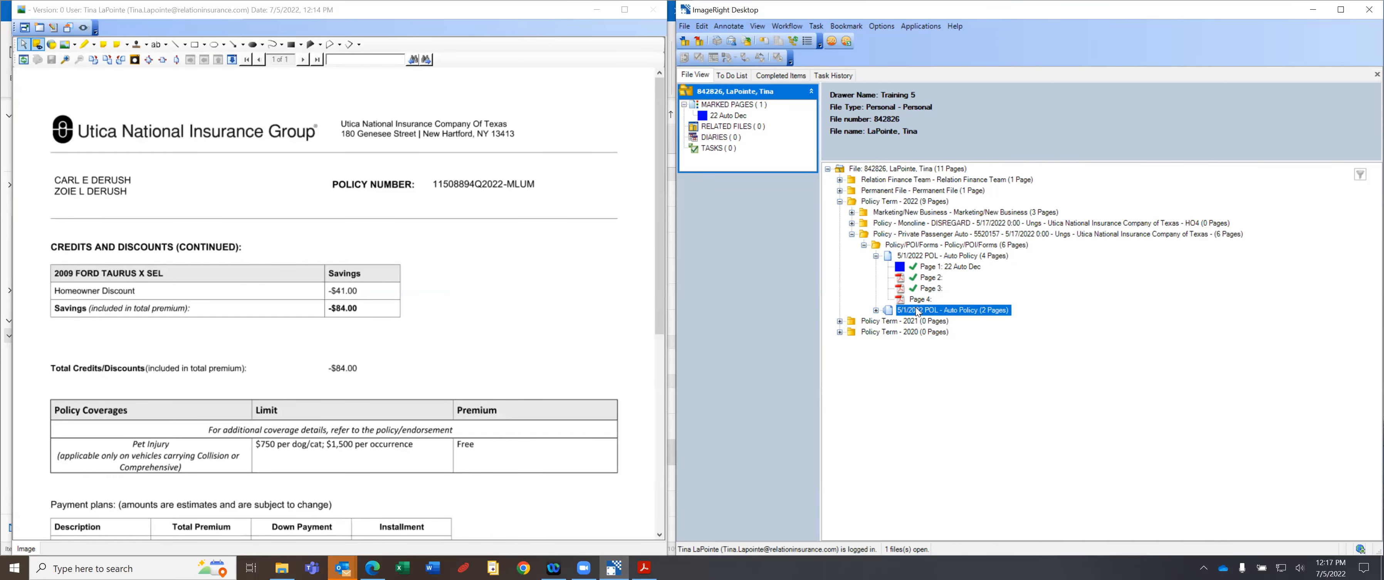
left_click(876, 255)
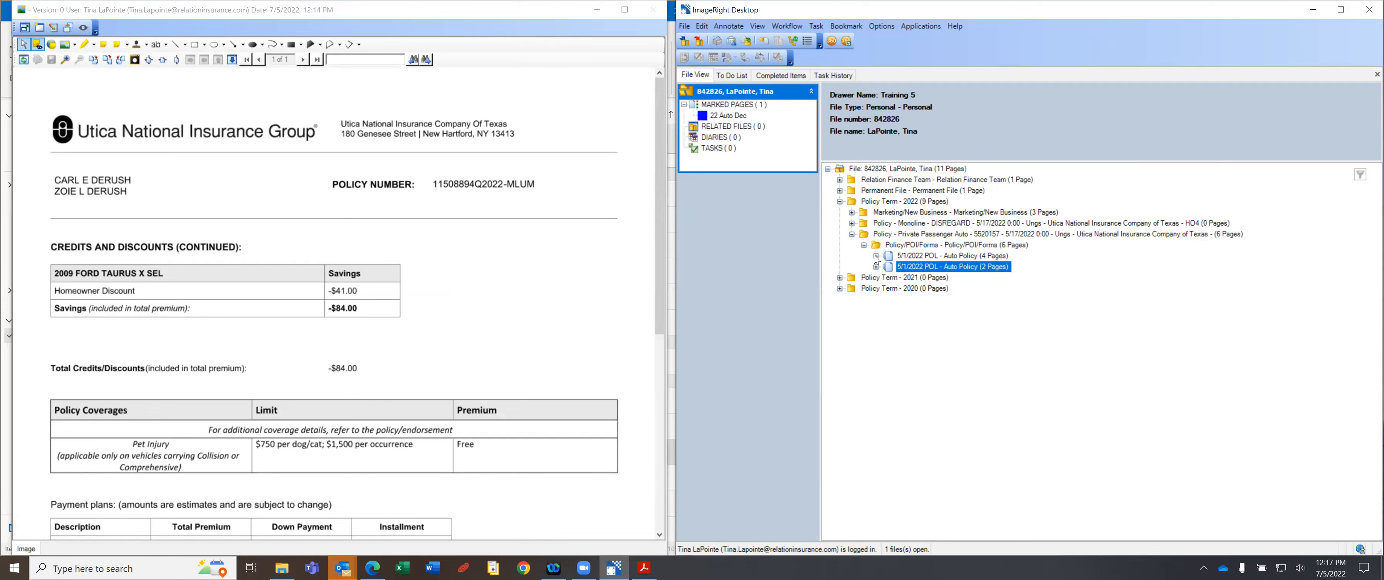
left_click(719, 116)
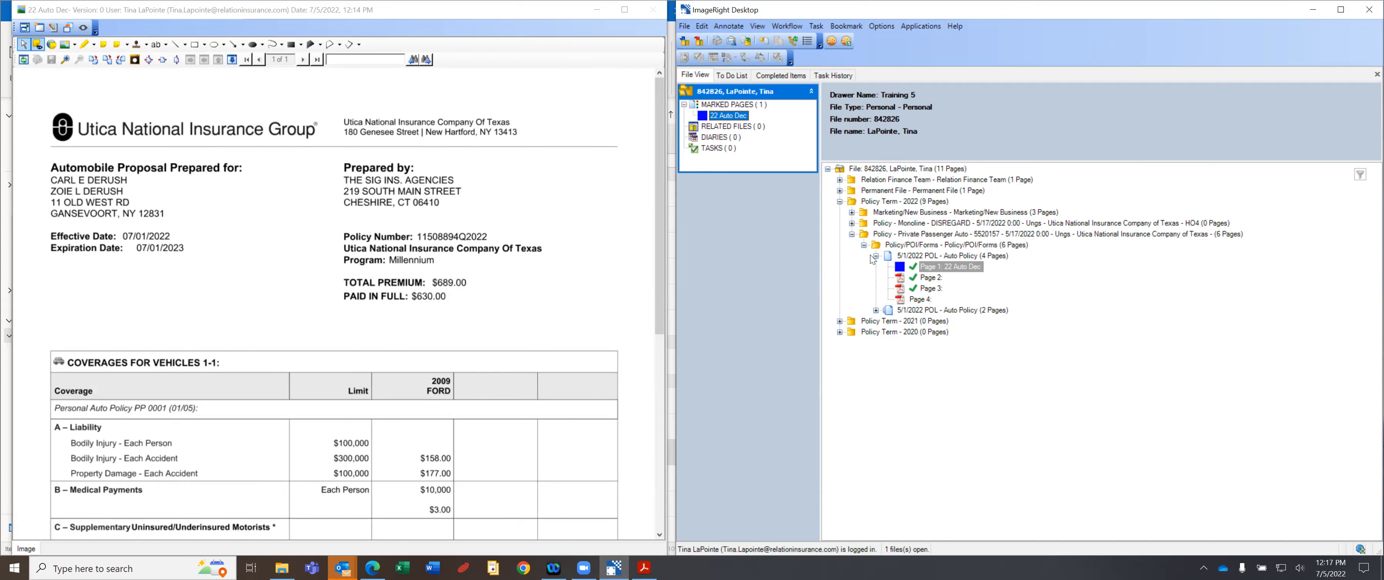
Preview the Relation Finance Team, Permanent File and Marketing/New Business documents, then reopen Policy/POI/Forms.
left_click(863, 245)
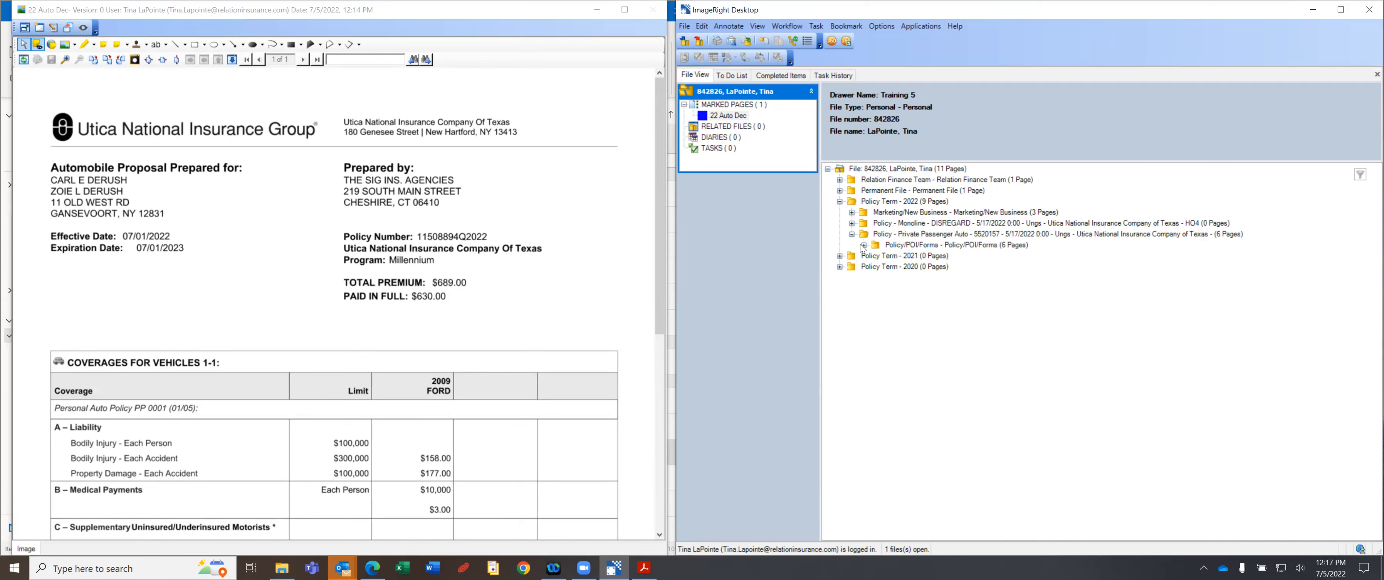
left_click(975, 178)
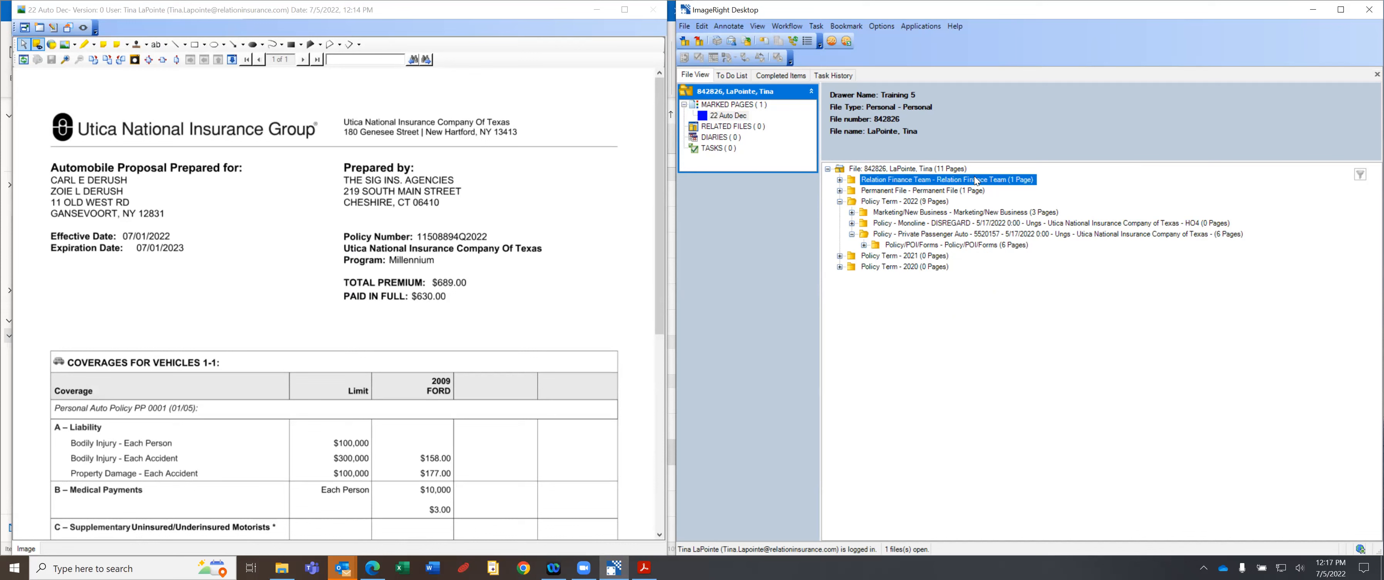
left_click(949, 191)
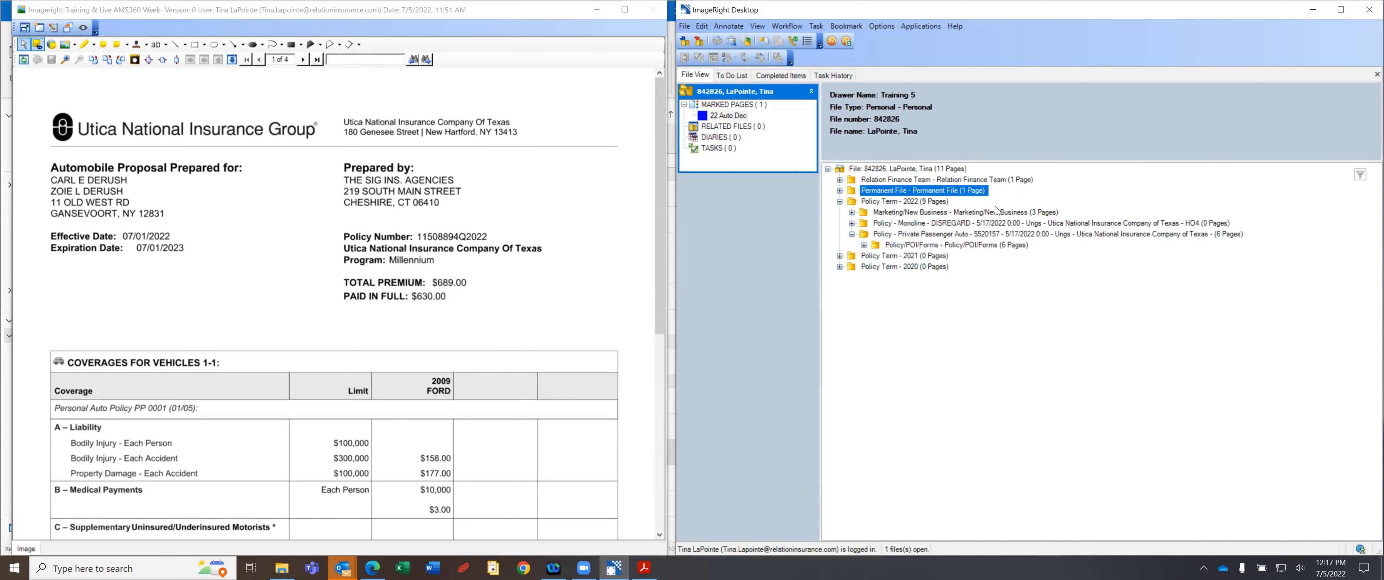
left_click(908, 213)
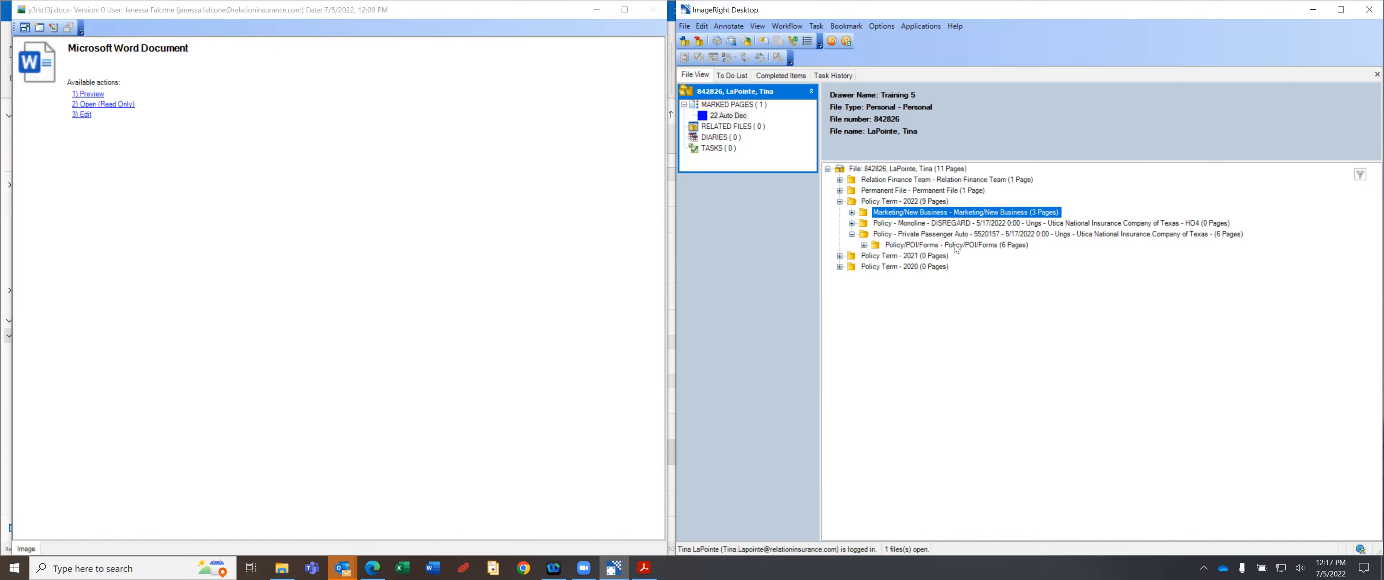
left_click(1012, 243)
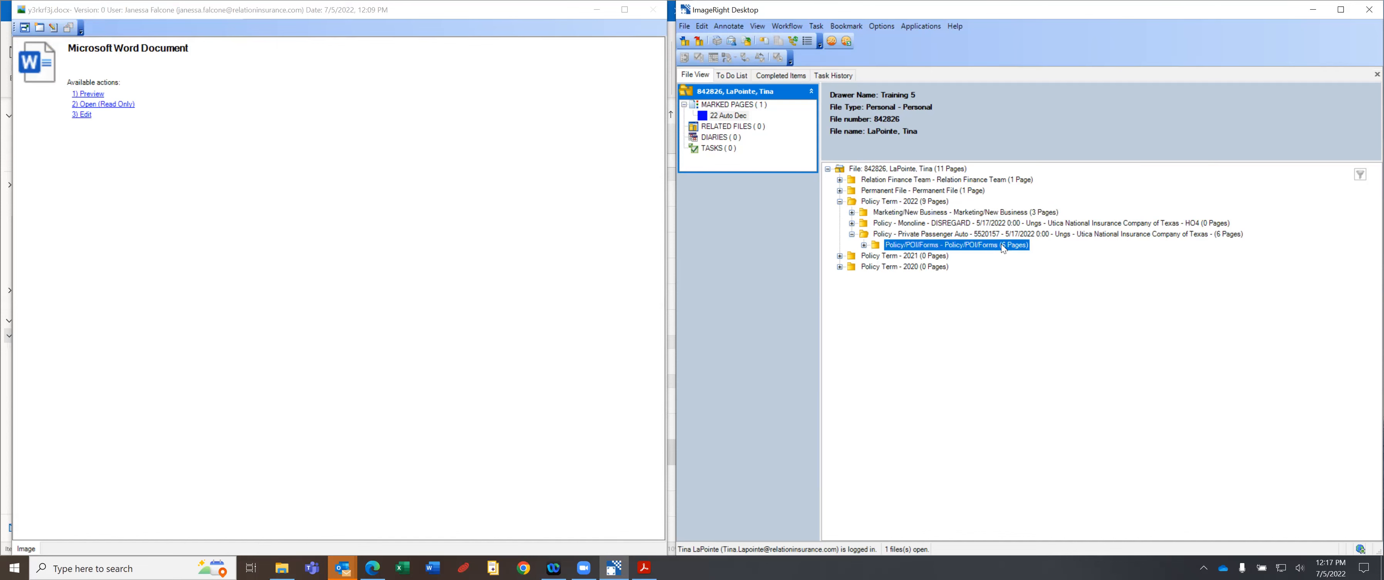
left_click(864, 245)
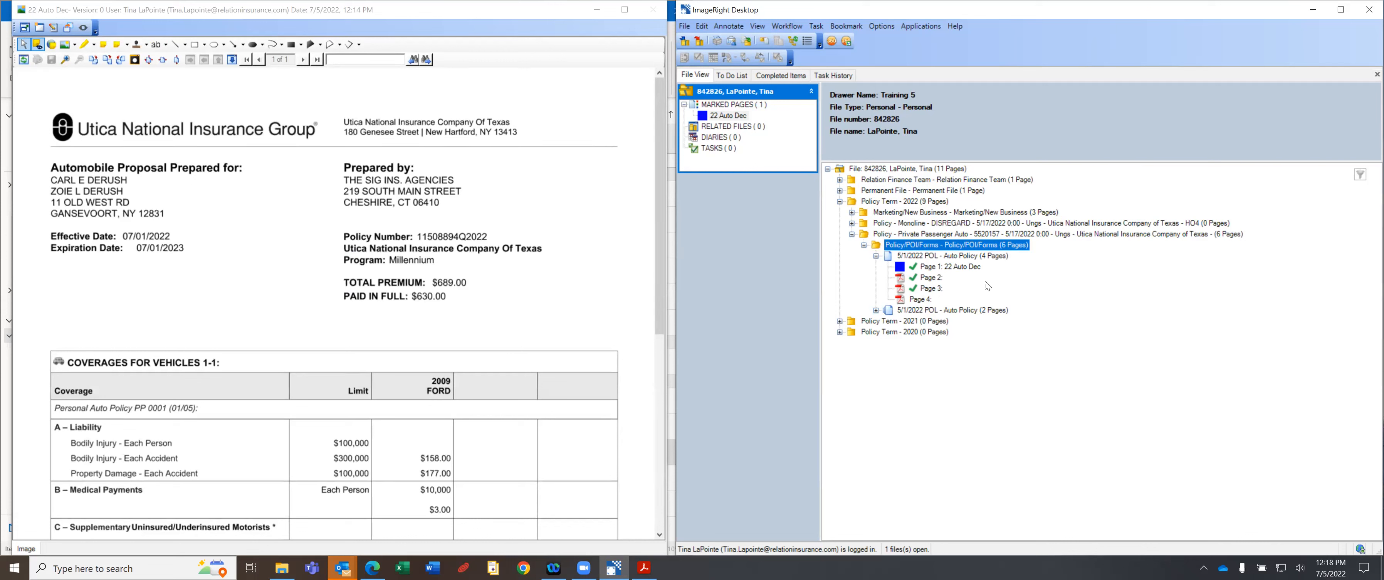
Compare the 2-page auto quote, 22 Auto Dec and 4-page Utica policy, then collapse Private Passenger Auto.
left_click(965, 309)
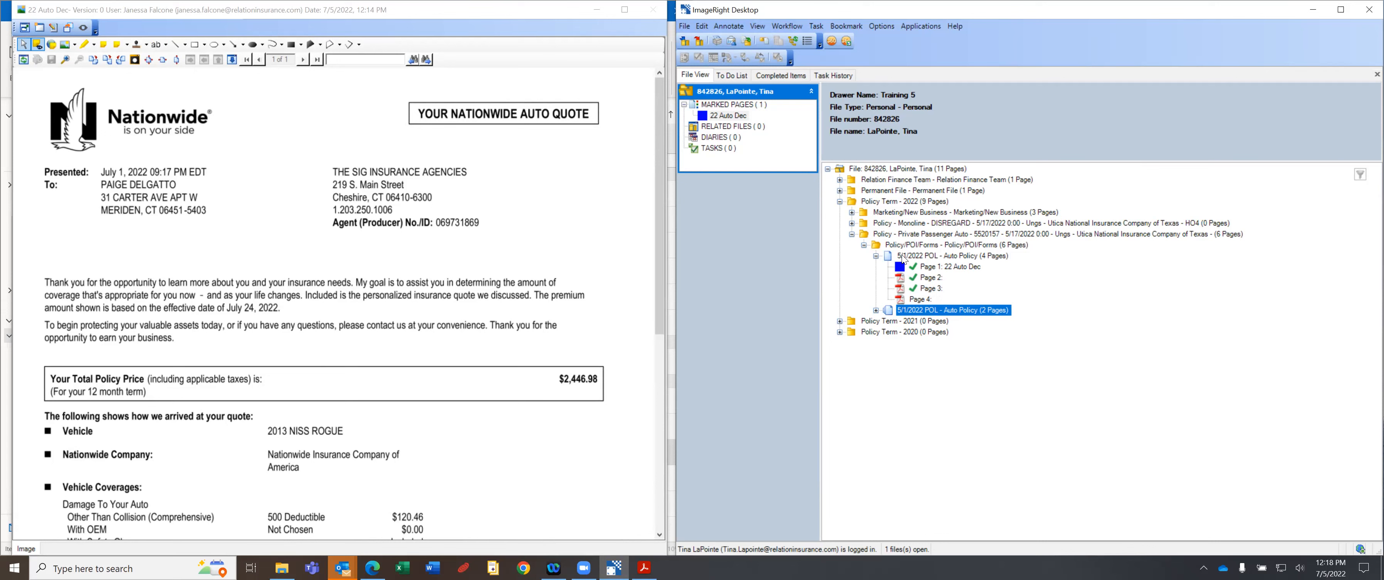
left_click(945, 266)
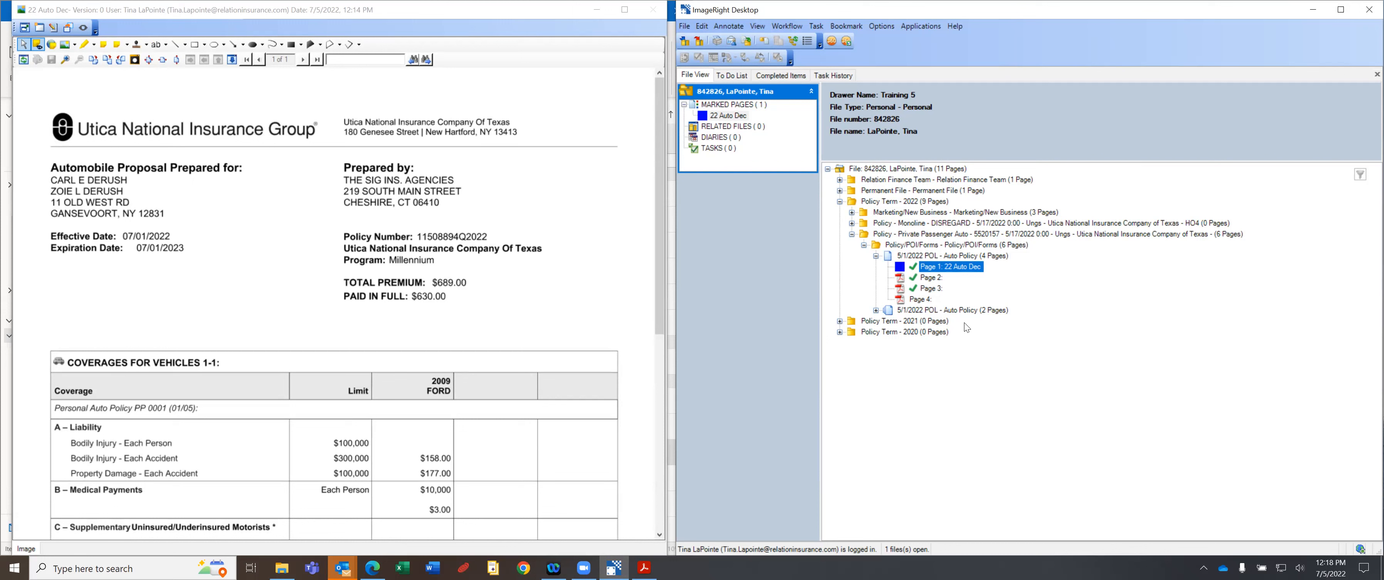
left_click(958, 310)
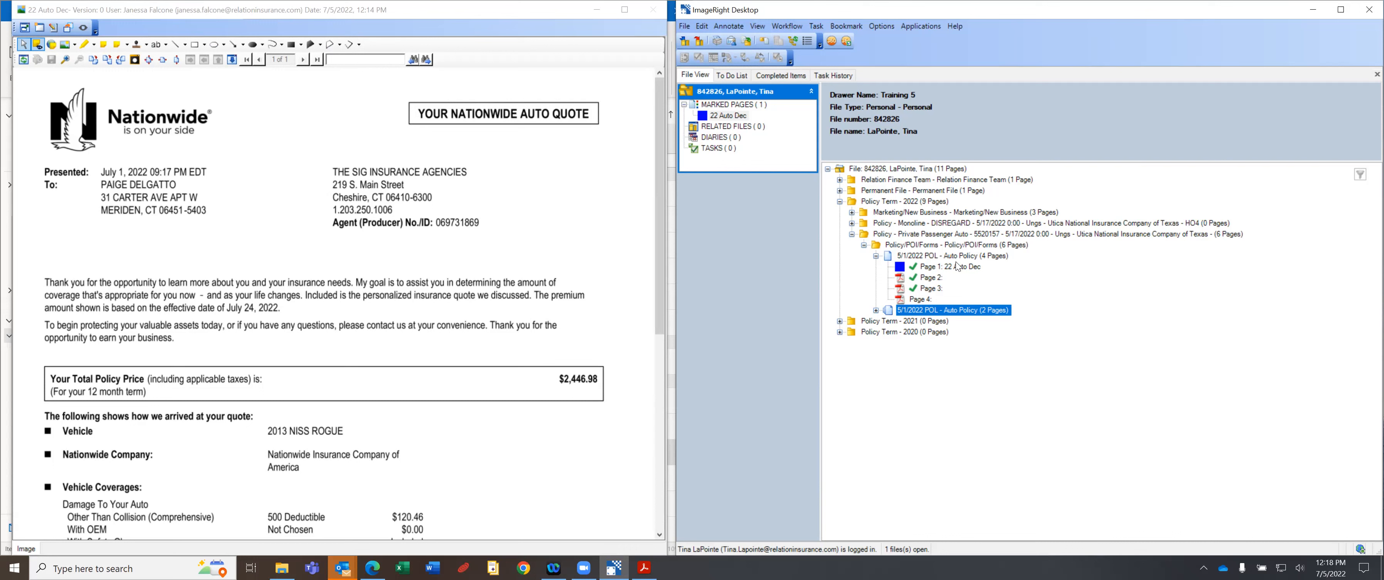
left_click(951, 258)
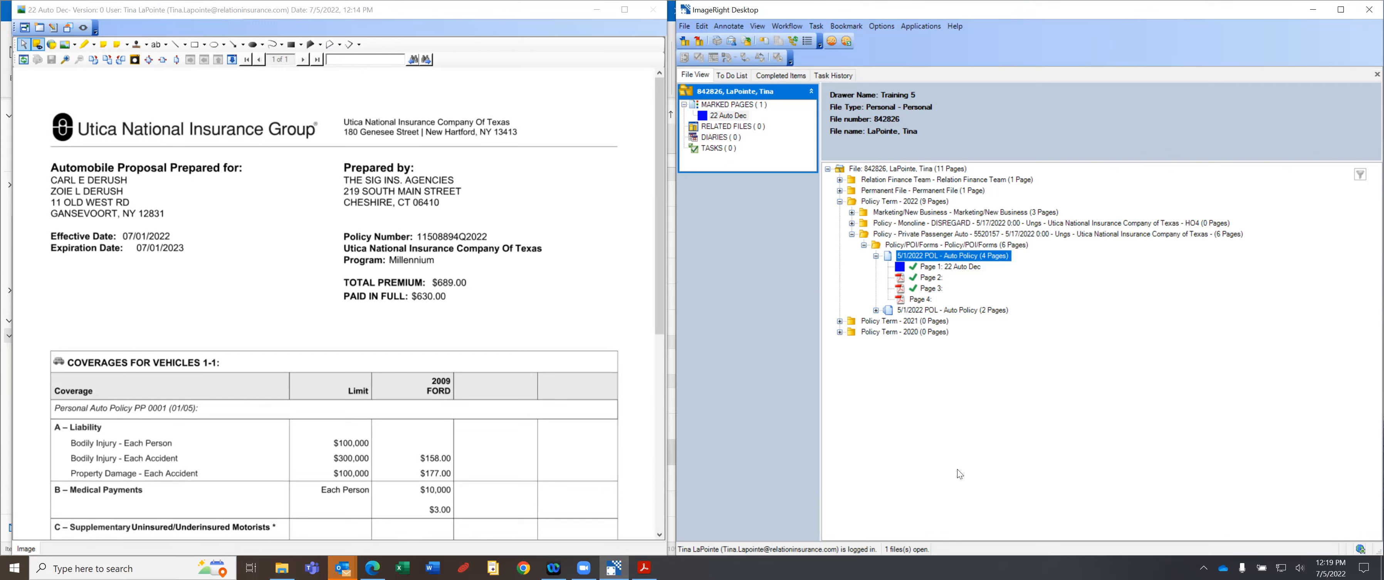
left_click(852, 234)
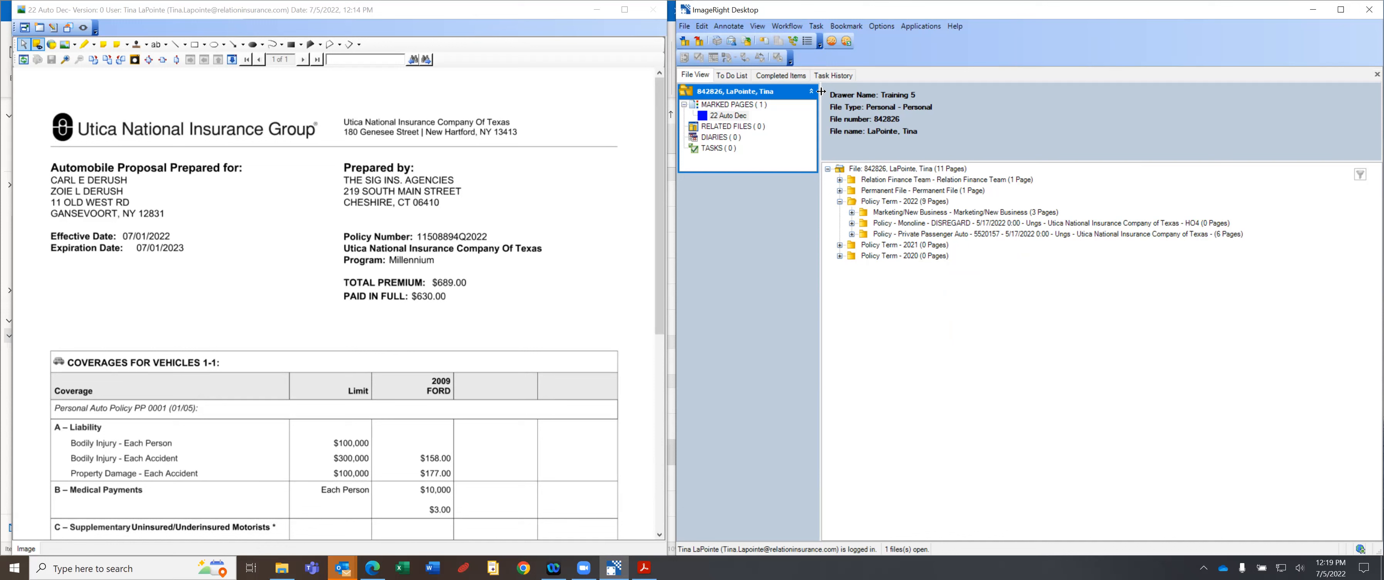
Switch to Chronological View so the file's 11 pages are listed as dated documents.
left_click(810, 42)
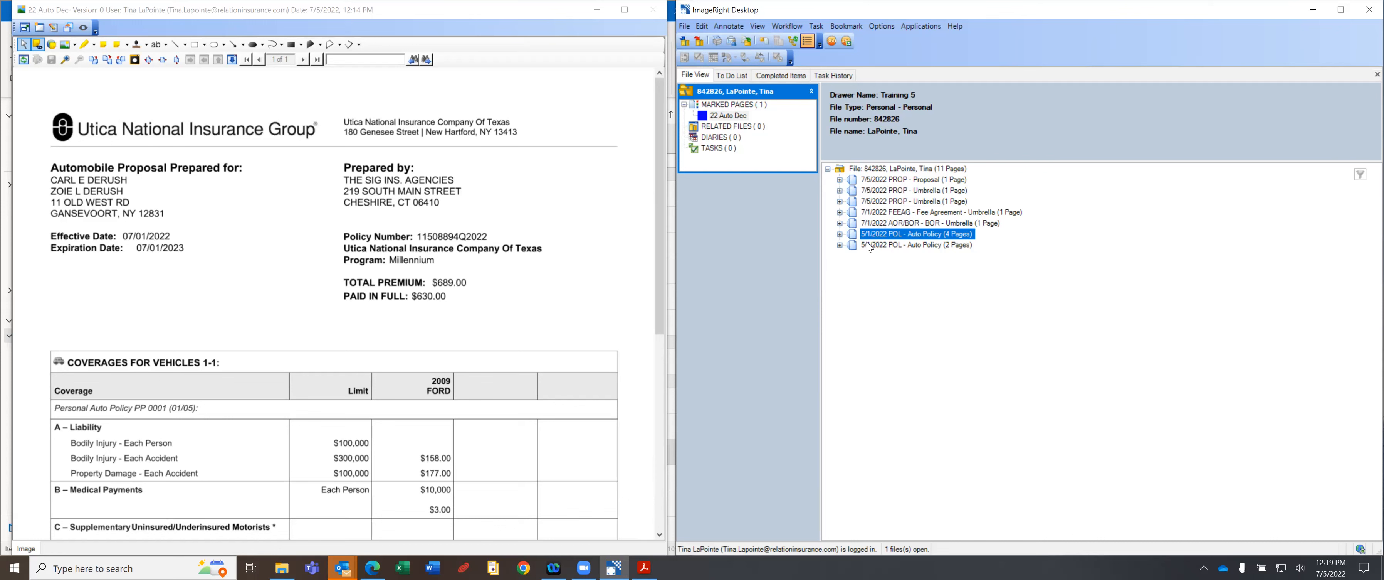
Preview the Utica auto quote and AOR/BOR umbrella document, then regroup the file's documents into folders.
double_click(884, 213)
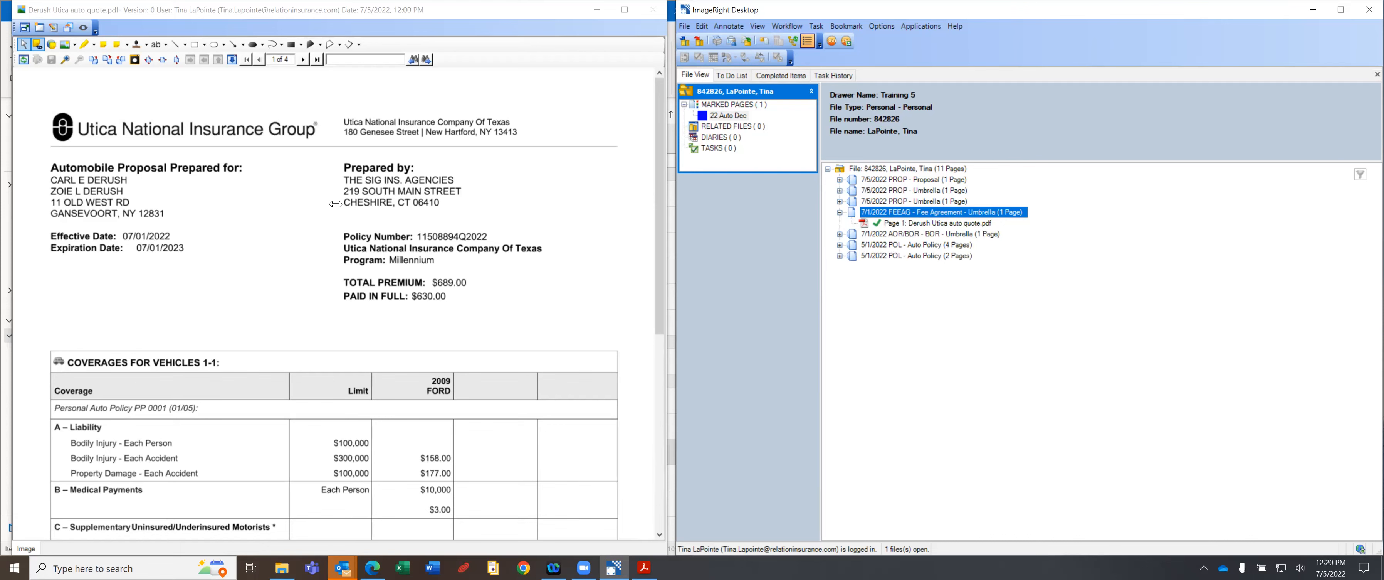
left_click(900, 235)
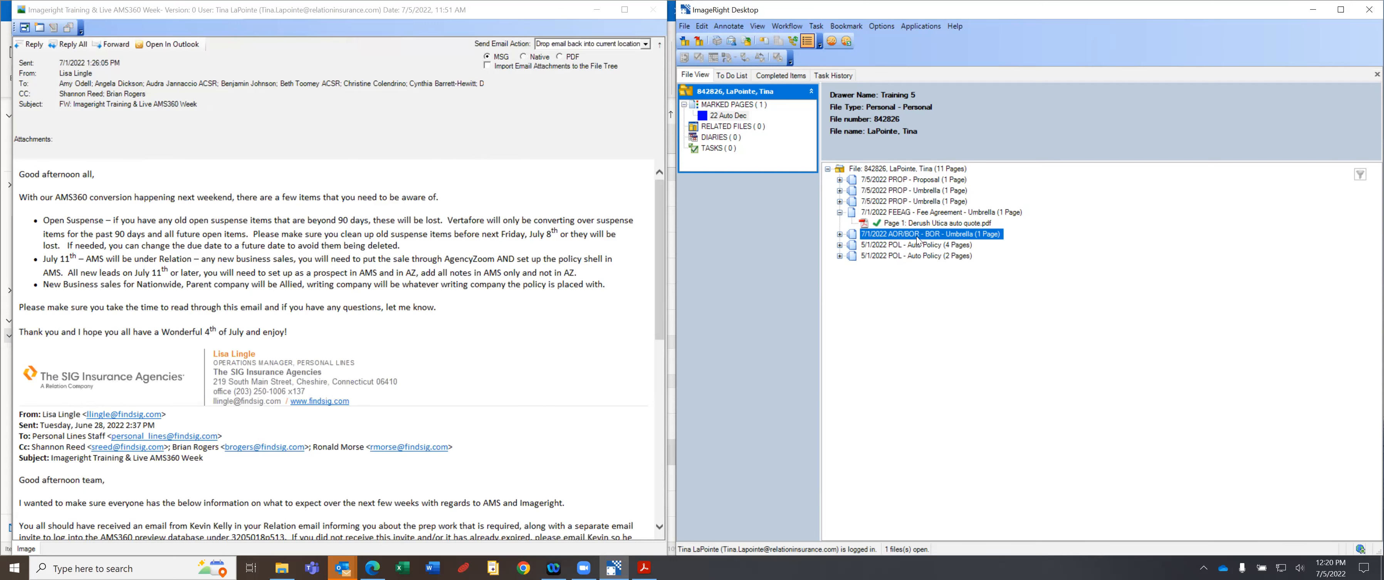
left_click(806, 40)
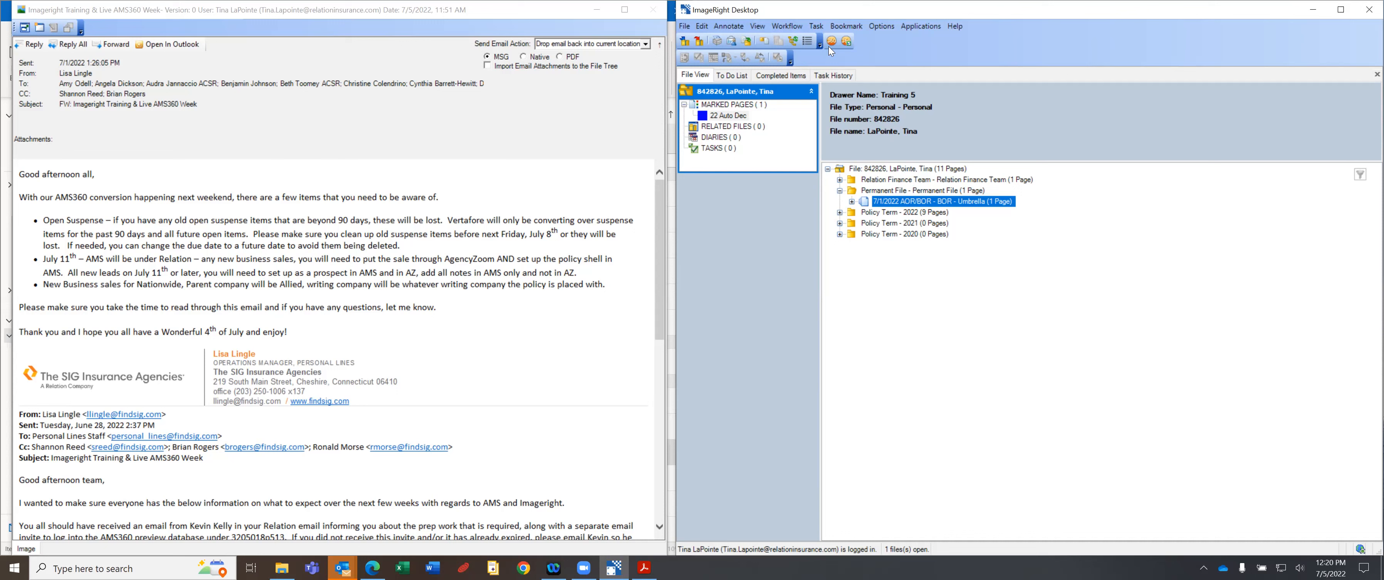
left_click(807, 41)
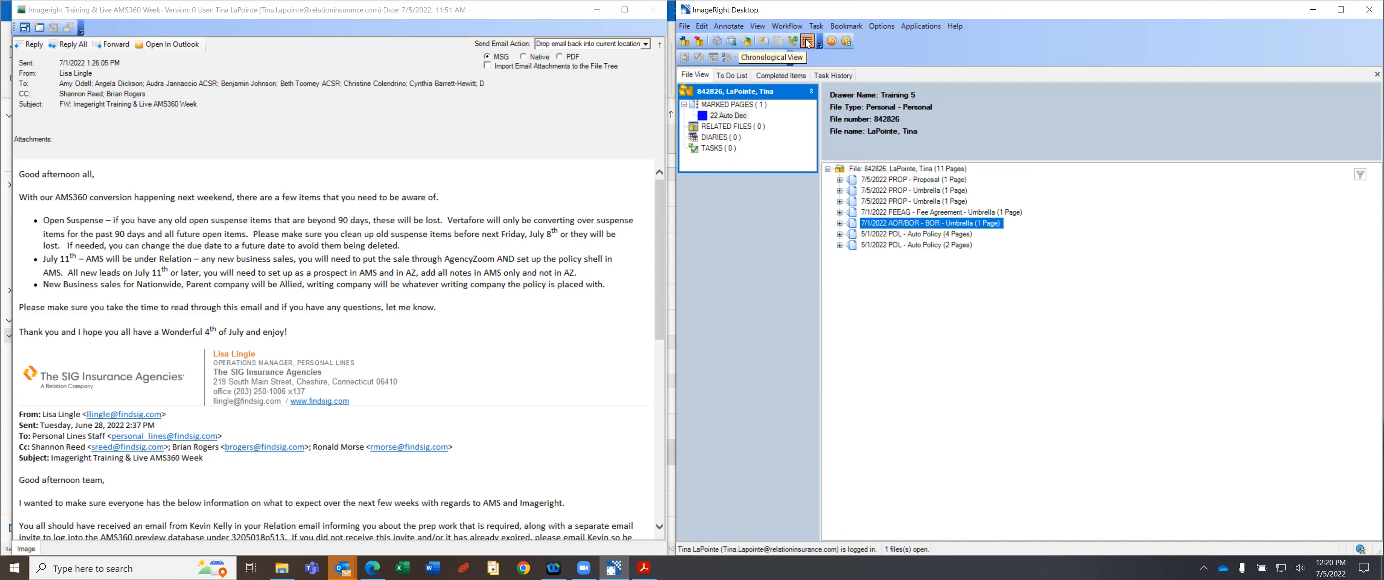
left_click(807, 42)
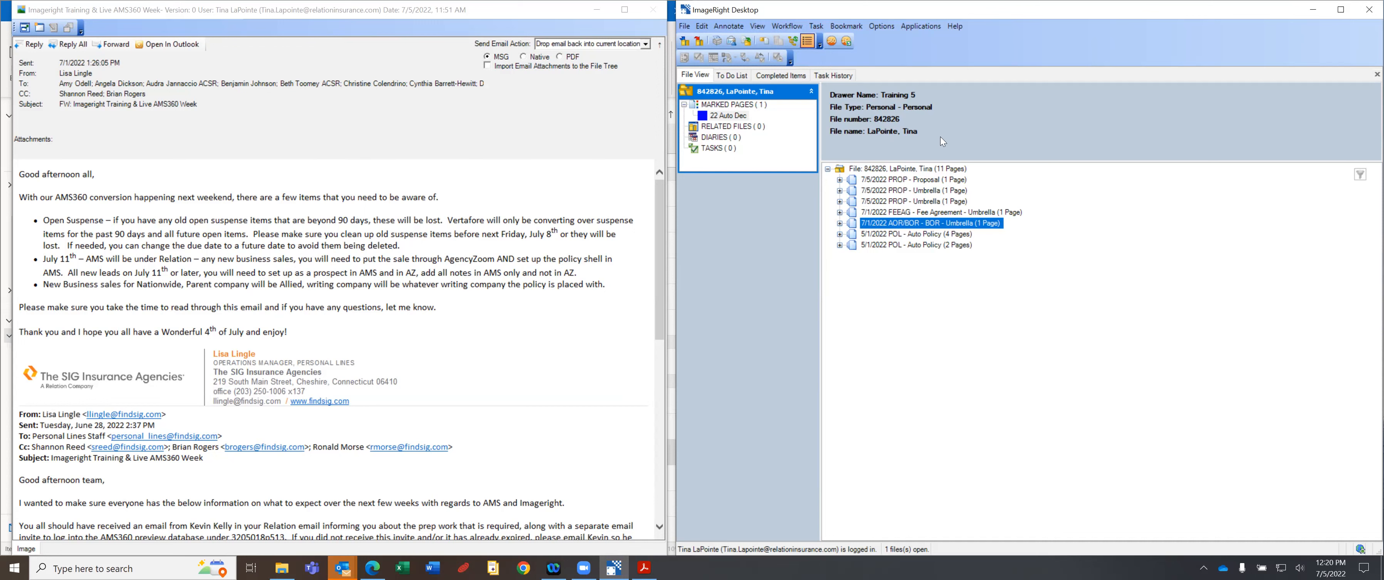
left_click(807, 40)
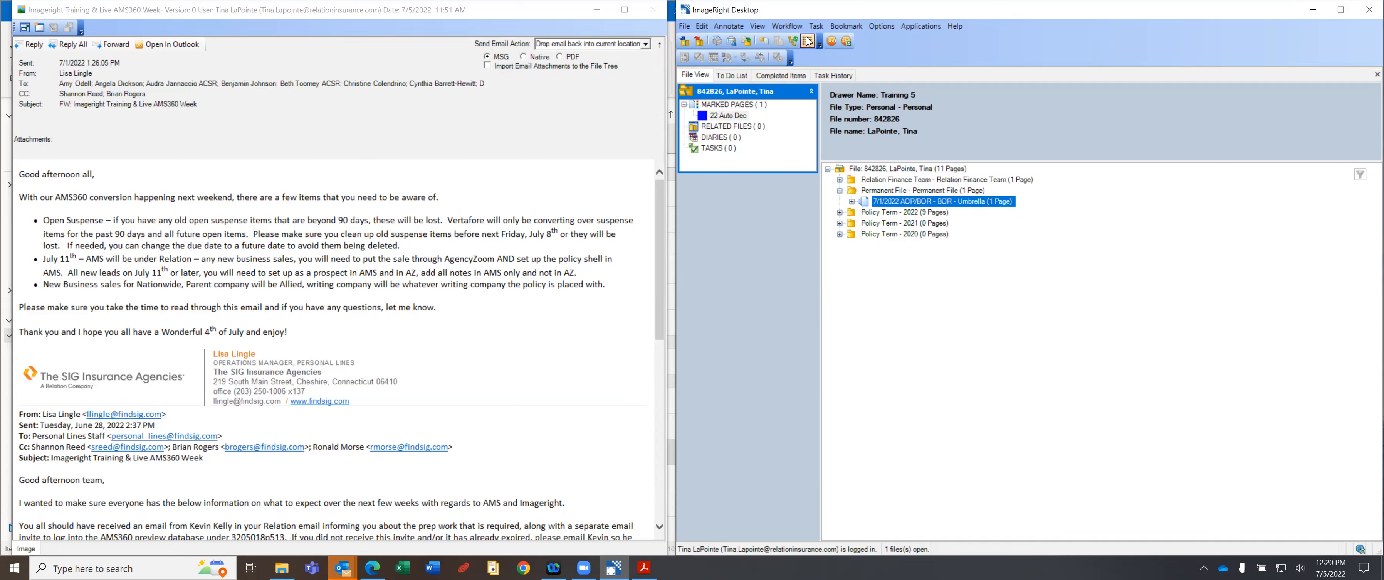
left_click(807, 38)
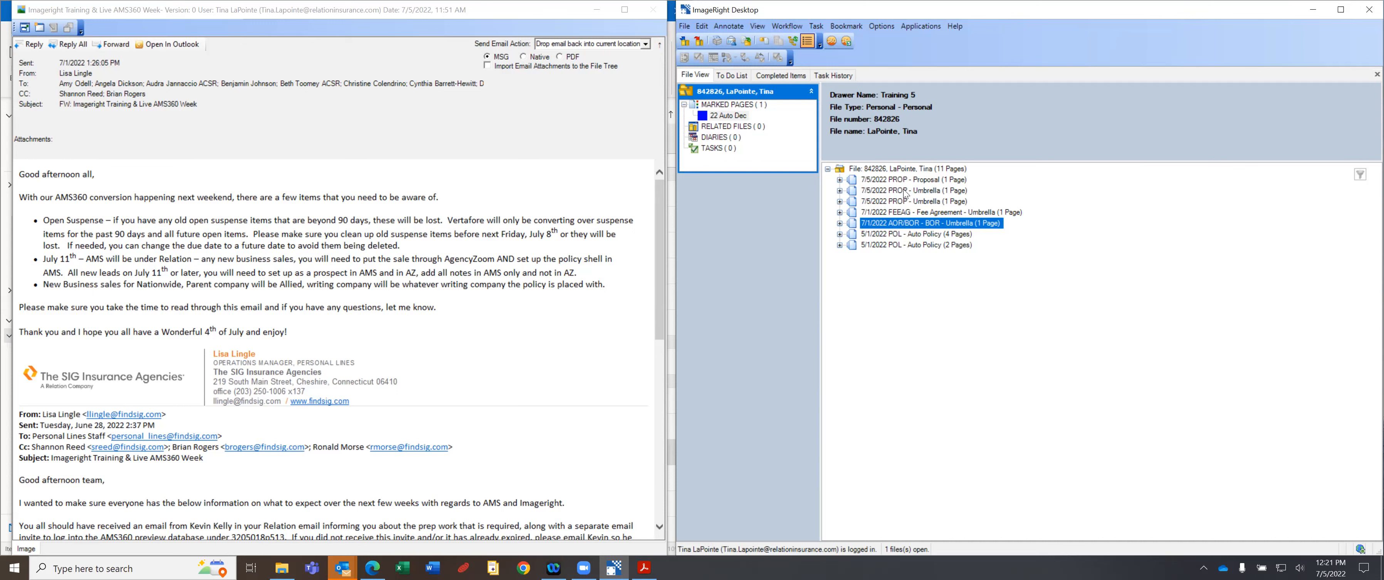
left_click(806, 43)
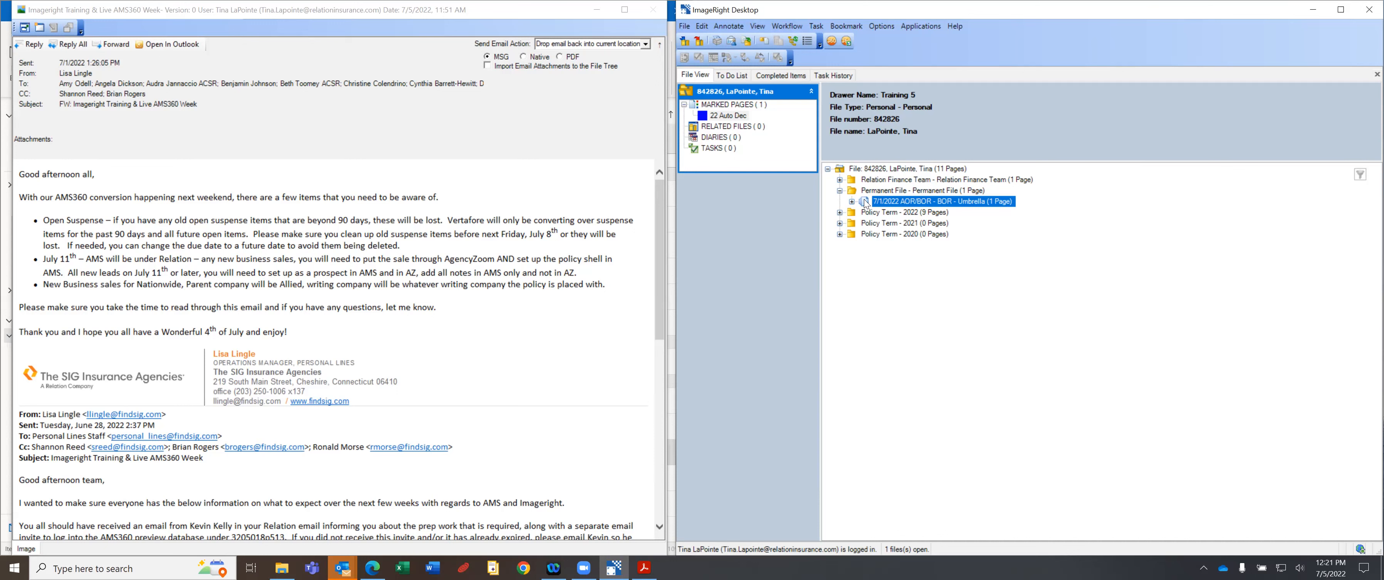
Expand Relation Finance Team, preview the FEEAG Fee Agreement quote, then reopen the AOR/BOR Umbrella email.
left_click(839, 179)
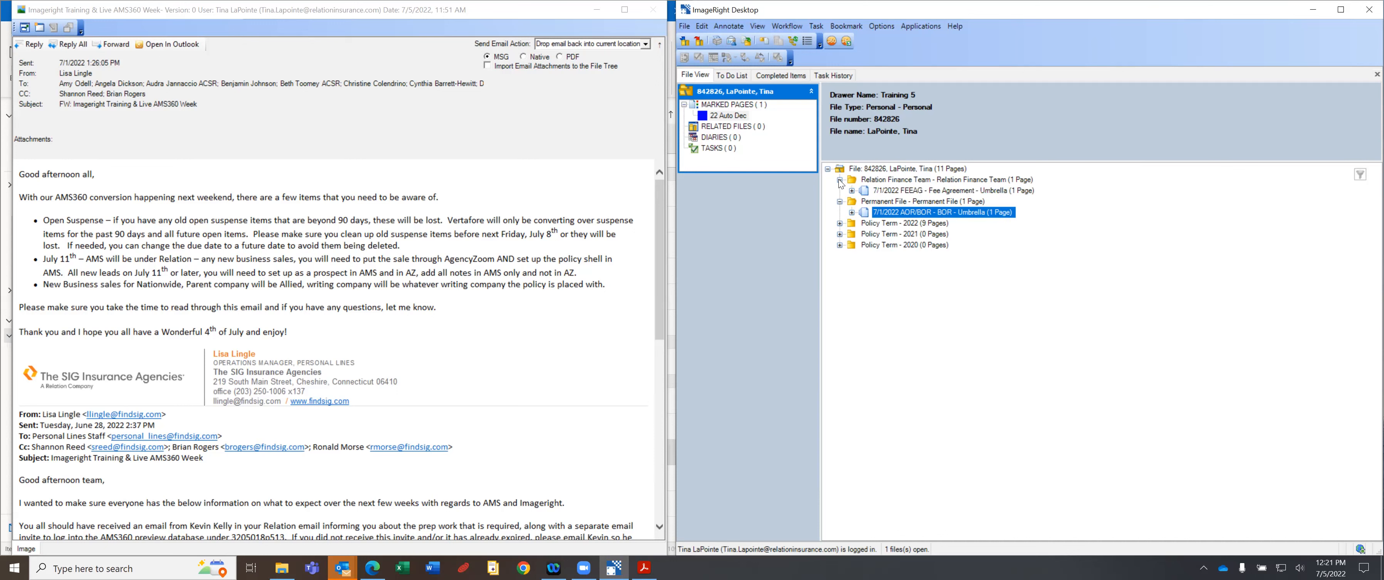
left_click(899, 191)
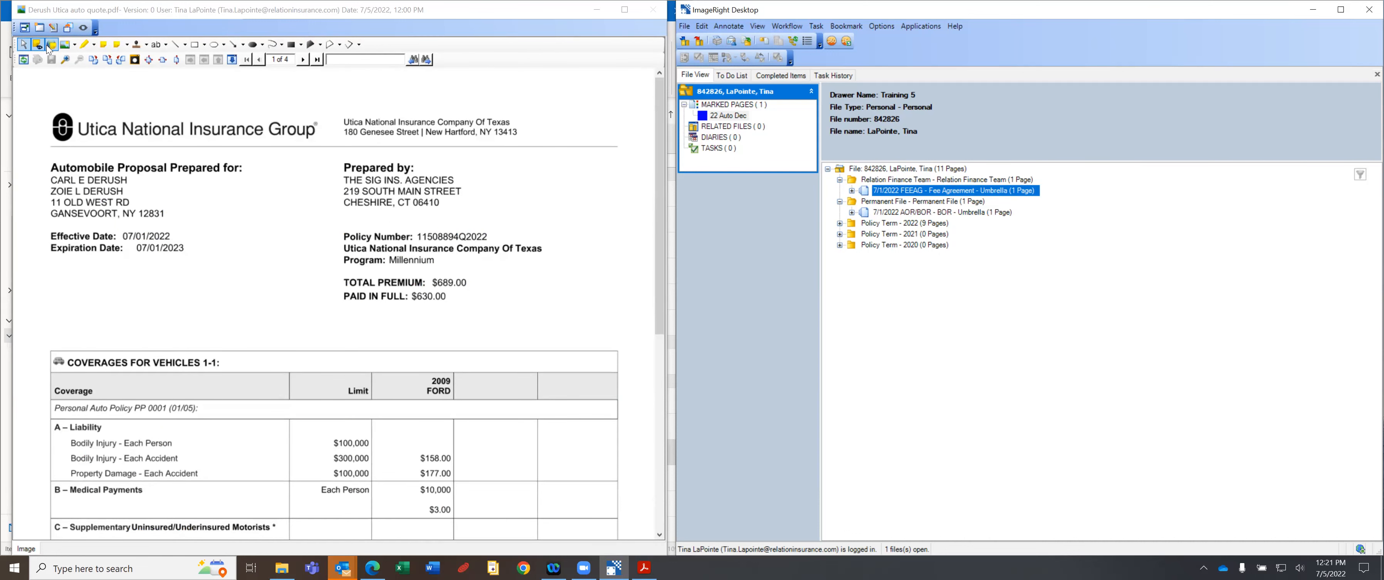
left_click(920, 213)
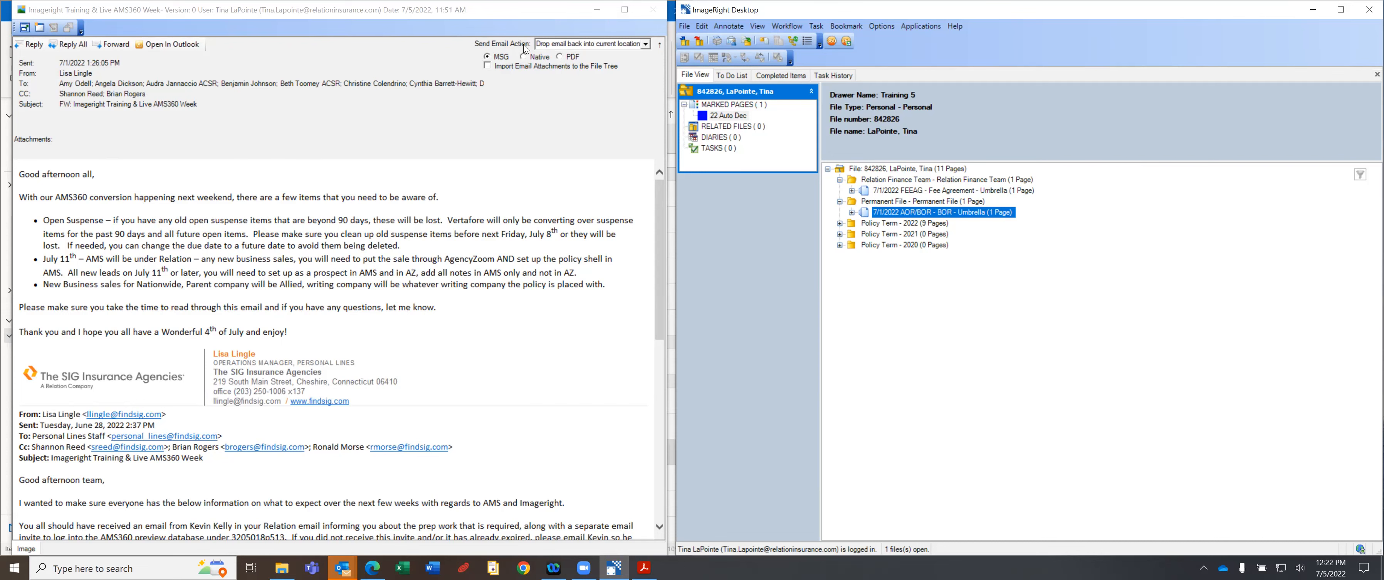
left_click(646, 44)
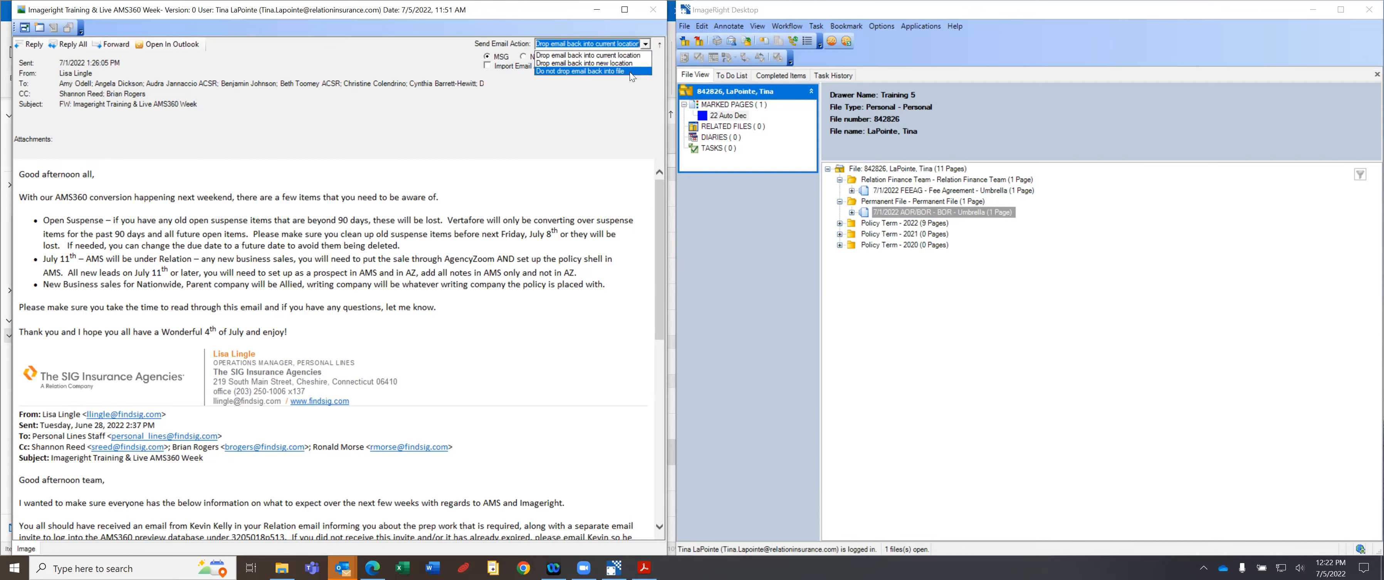
left_click(598, 56)
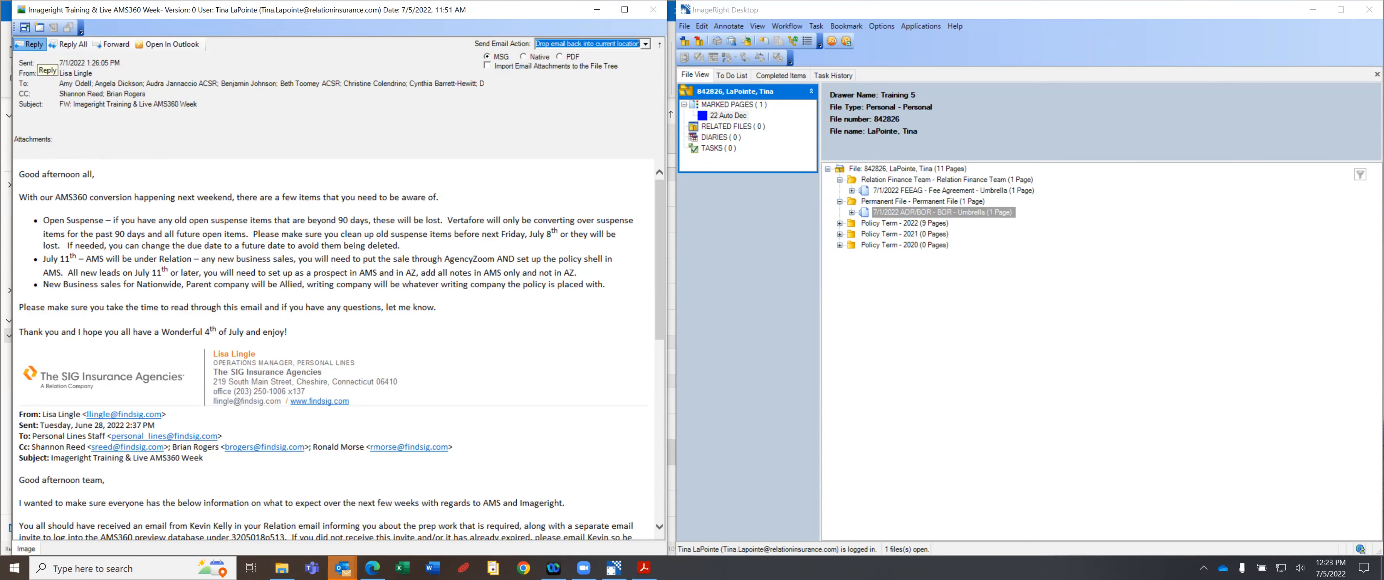
left_click(343, 567)
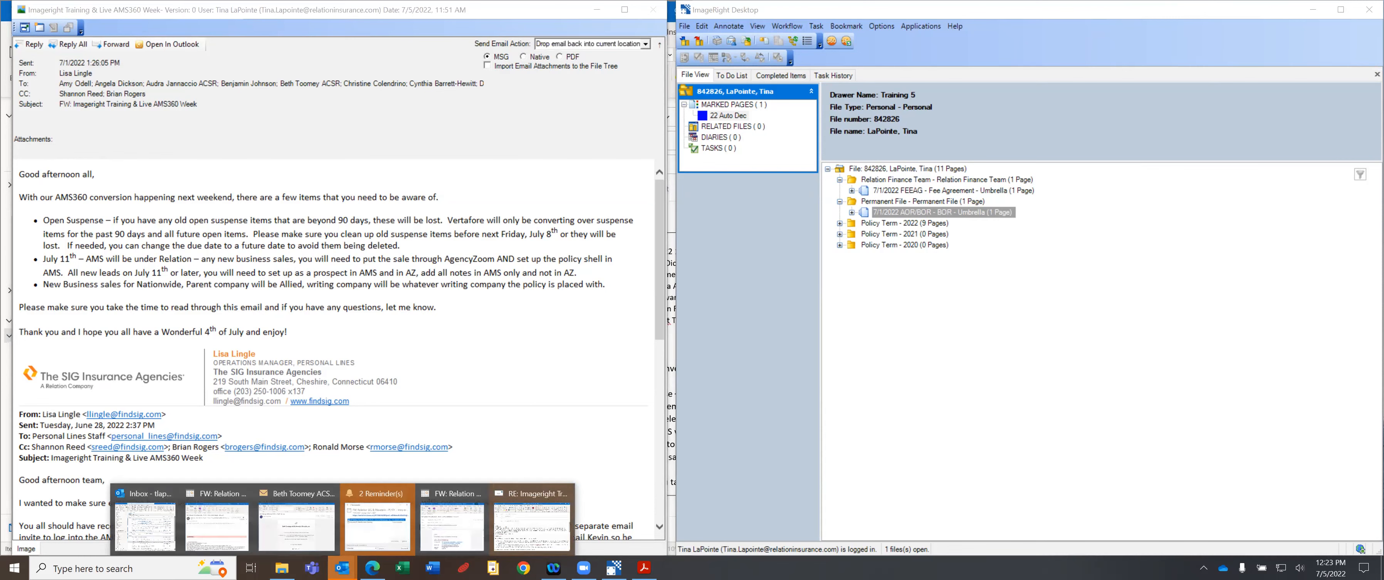
Readdress the reply draft to a recipient picked from the autocomplete suggestions.
left_click(531, 523)
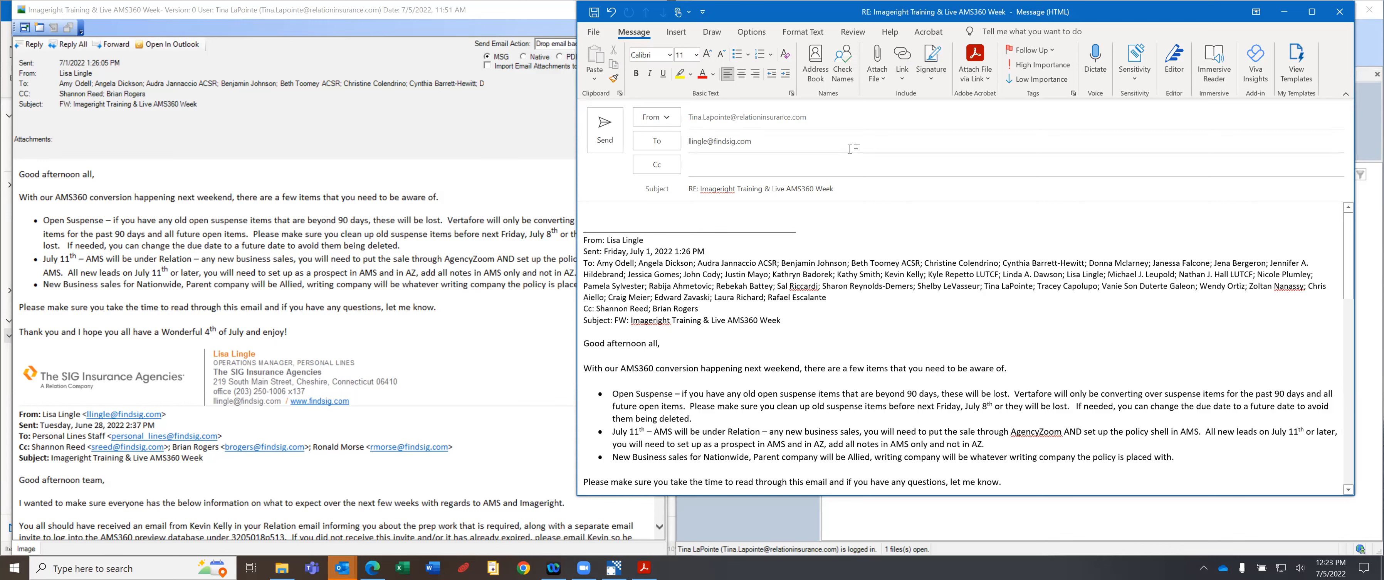
mouse_move(342, 567)
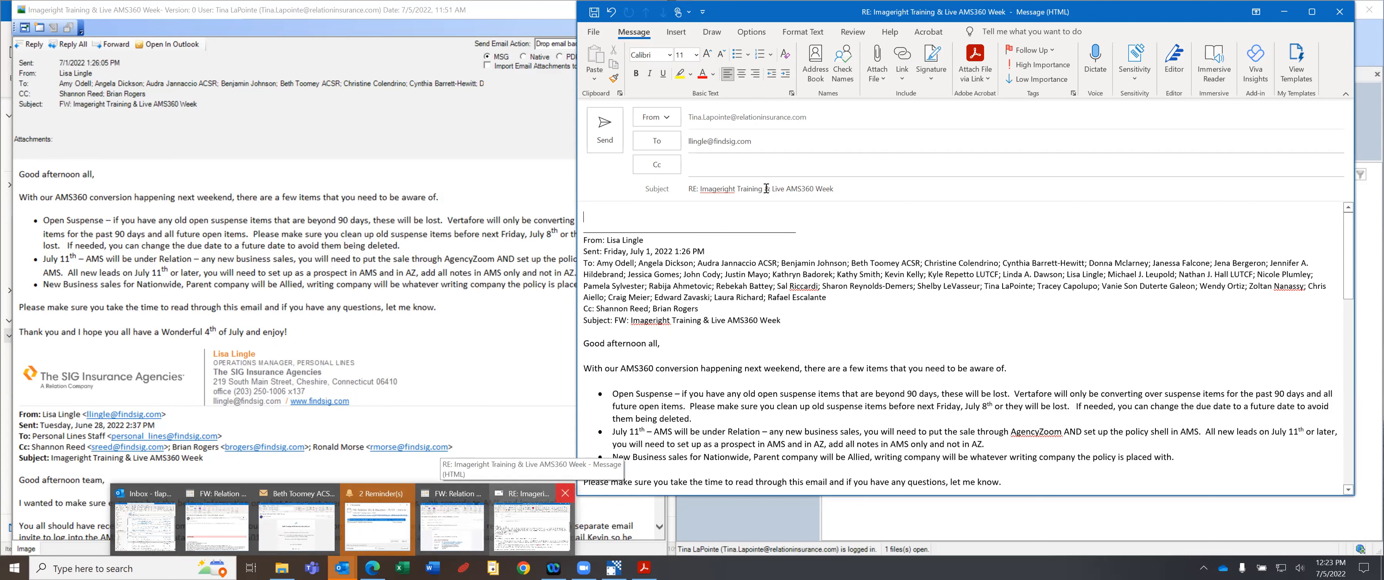
left_click(792, 141)
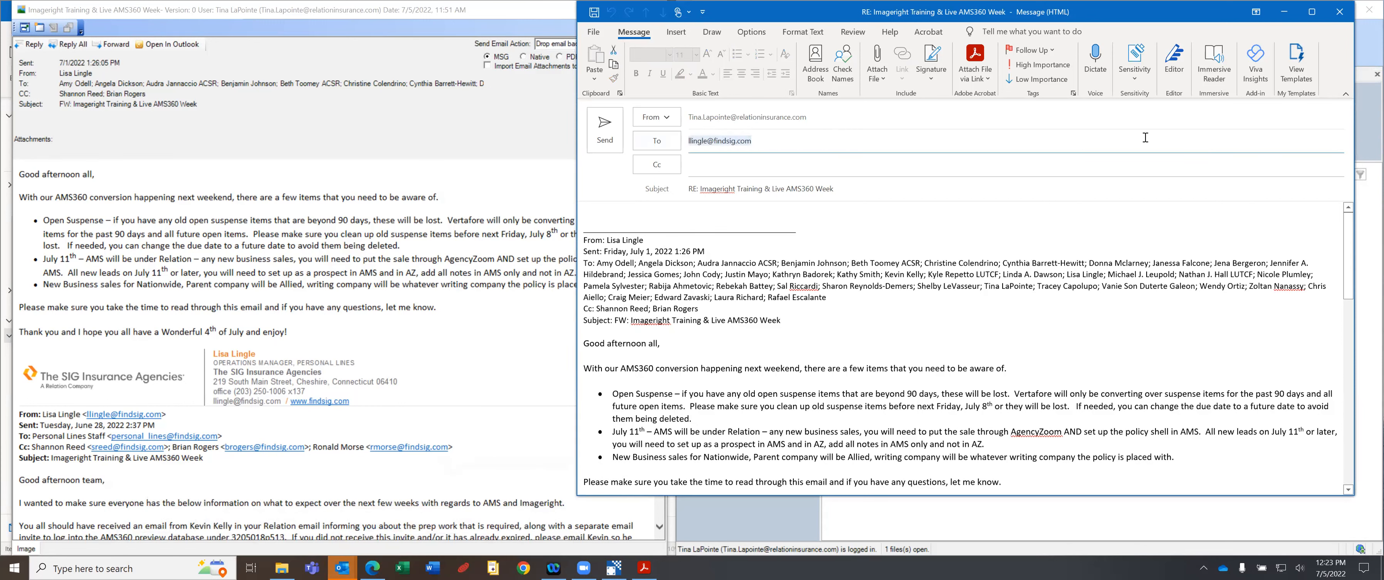
type("t")
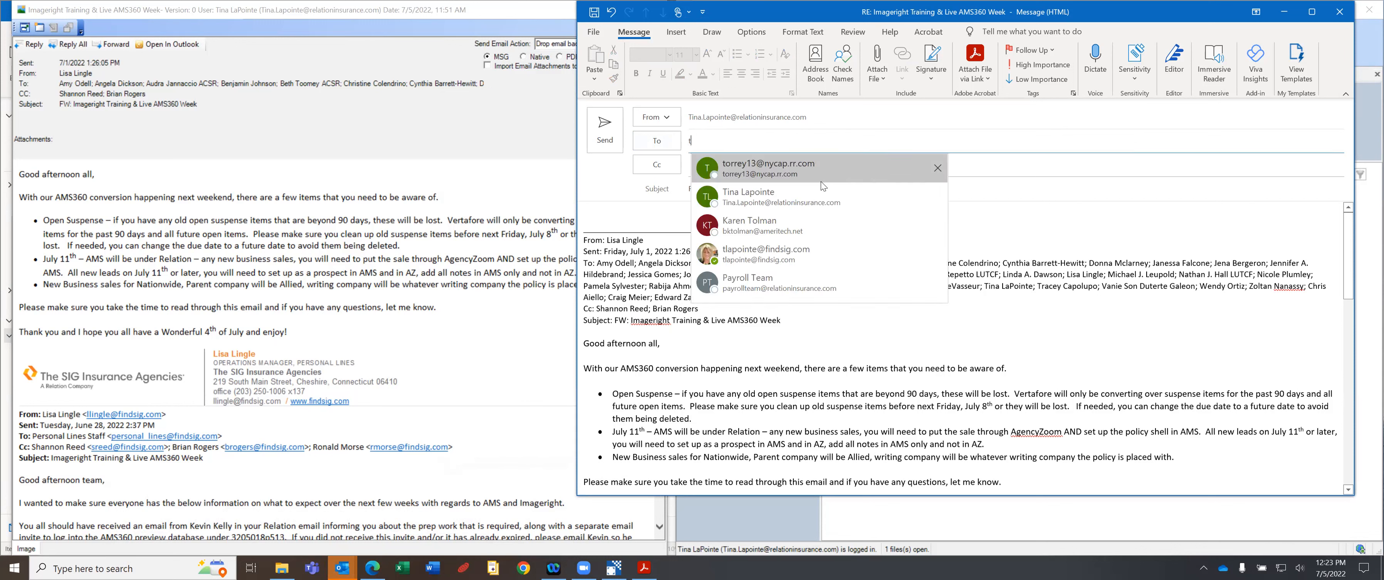
left_click(797, 203)
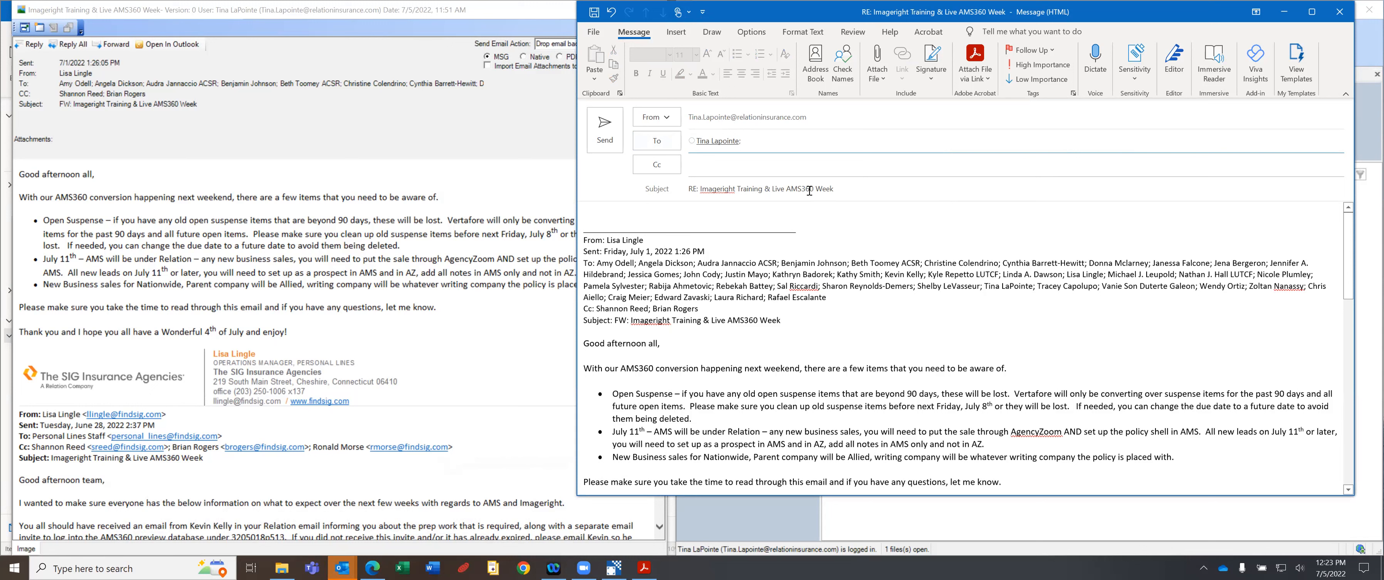
Change the subject to '2nd request', write 'Please send the stuff I asked you for', and send.
left_click_drag(857, 188, 645, 185)
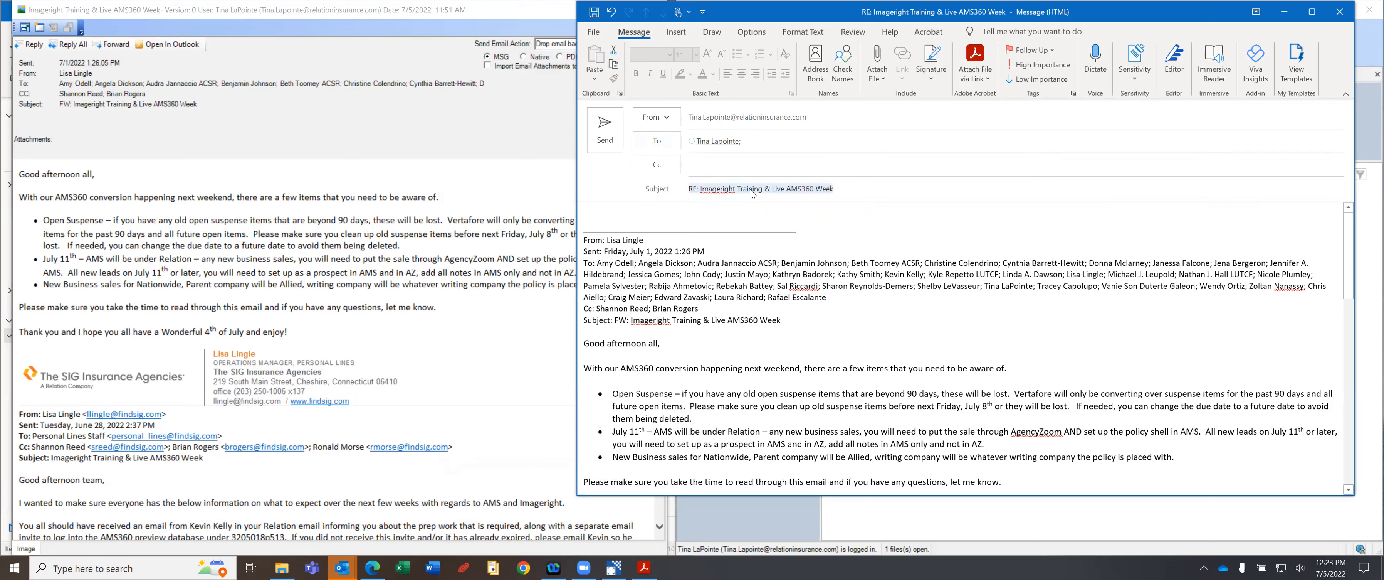
type("2nd reque")
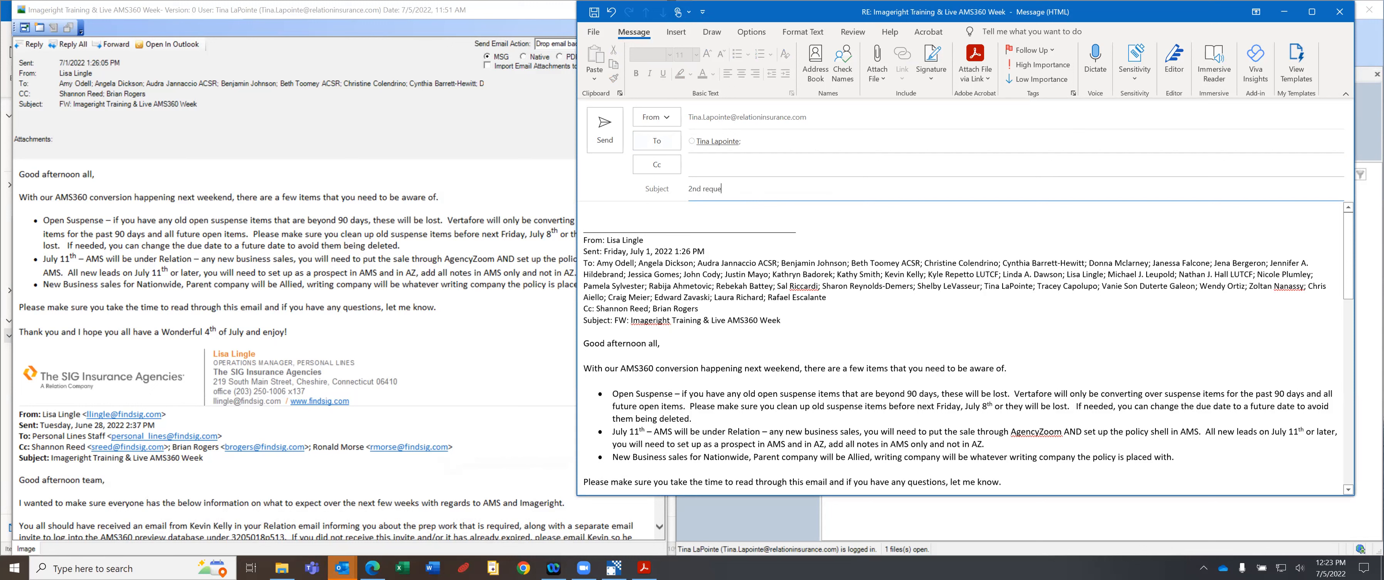
type("st")
key("Tab")
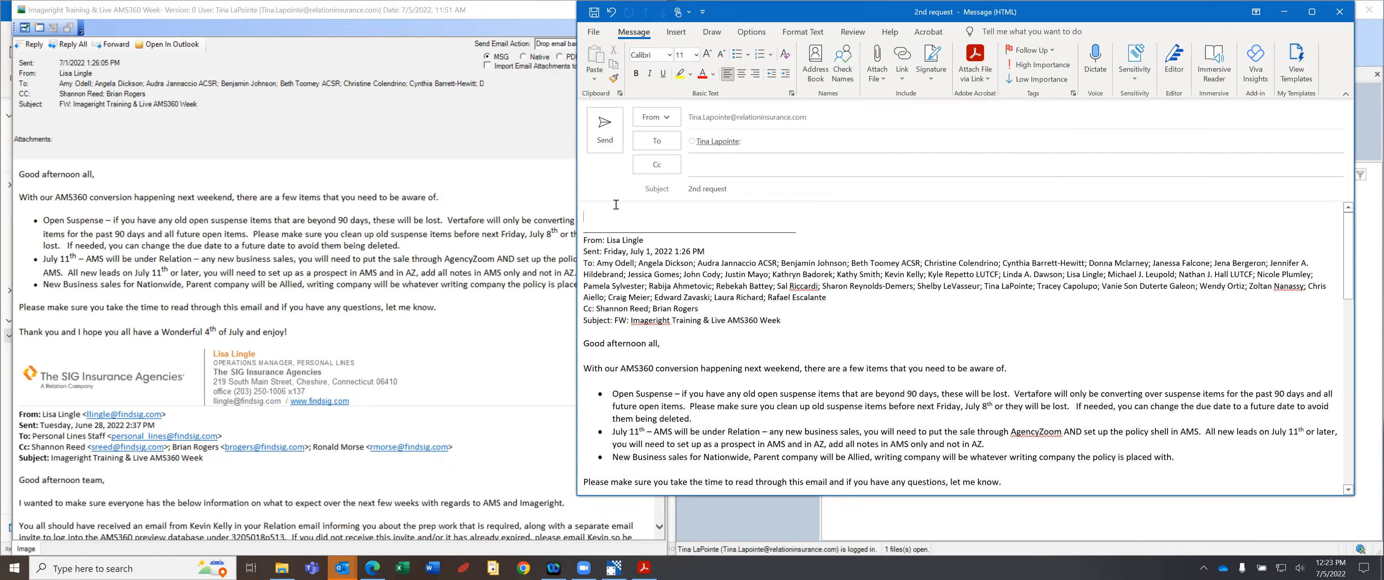
type("Please send the stuff I asked you for")
left_click(608, 138)
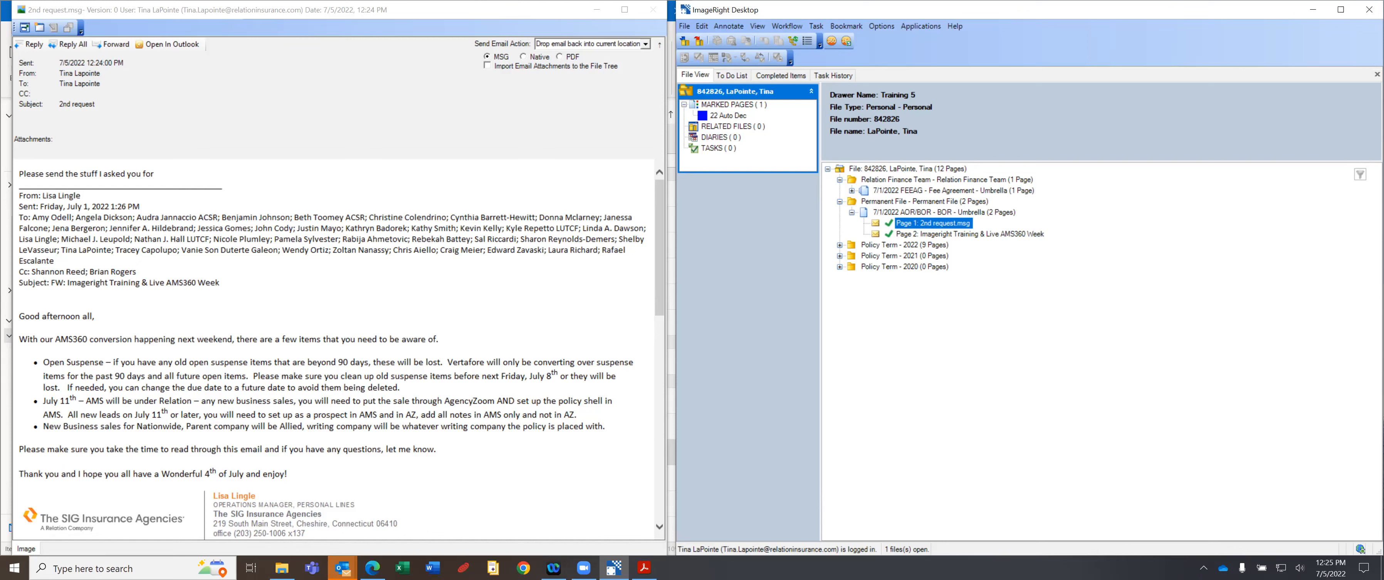
Rename the first page of the AOR/BOR document to '2nd request for stuff'.
left_click(919, 222)
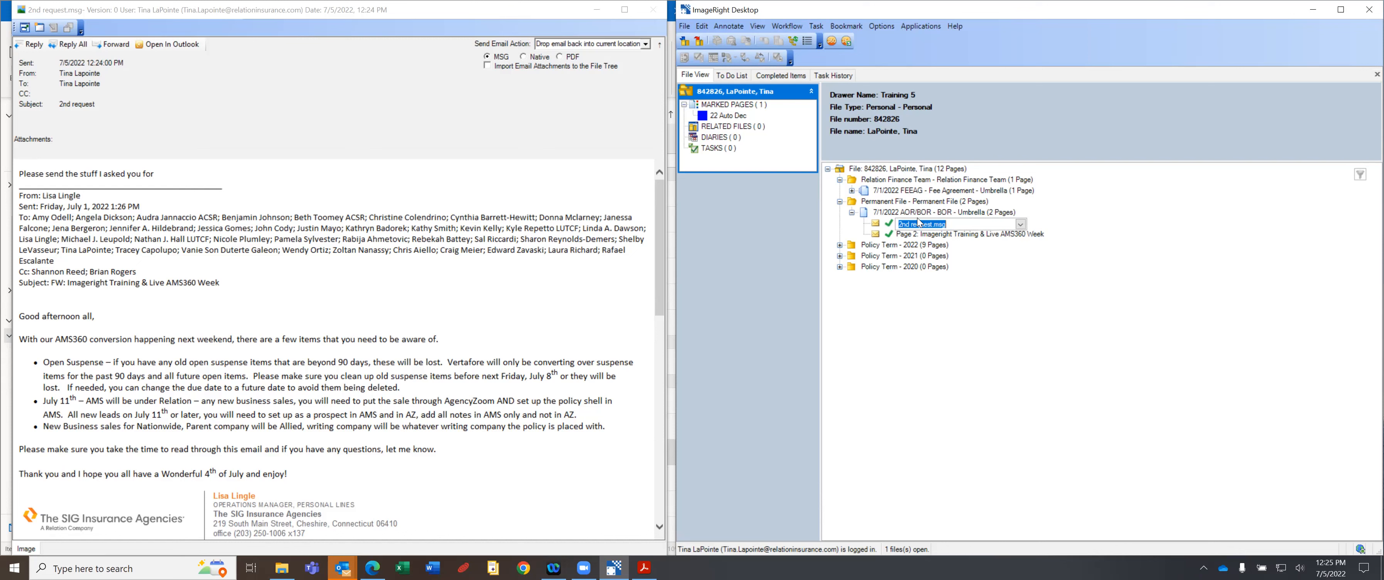
type("2nd reqeu")
key("BackSpace")
key("BackSpace")
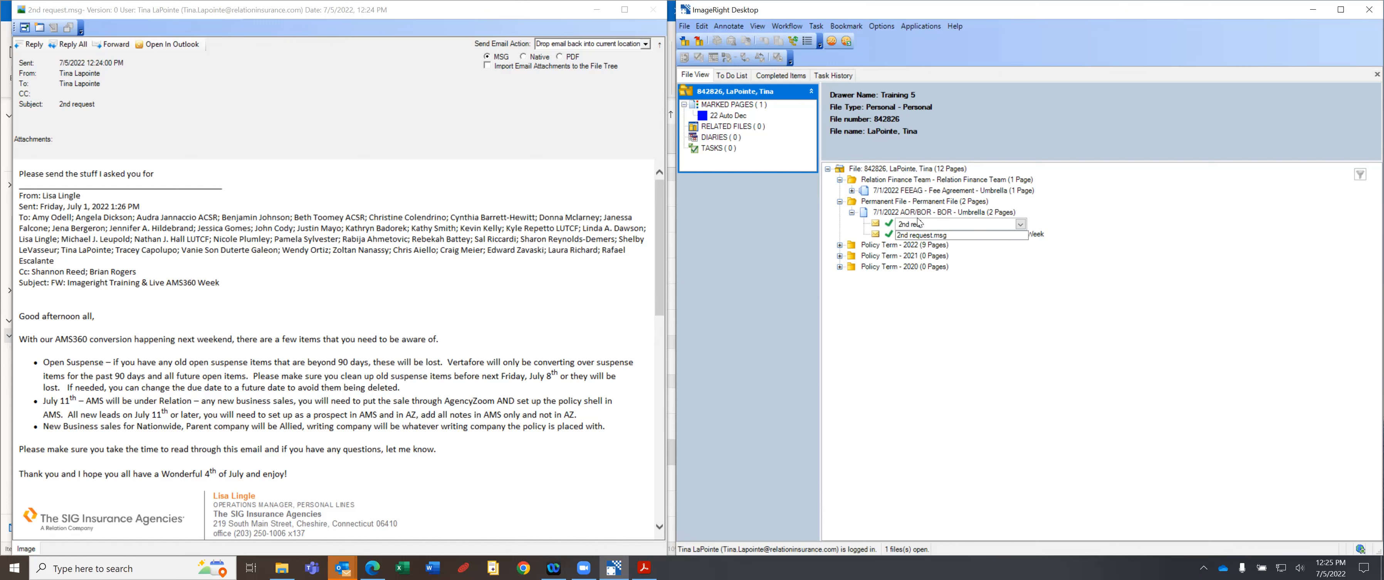
type("uest for stuff")
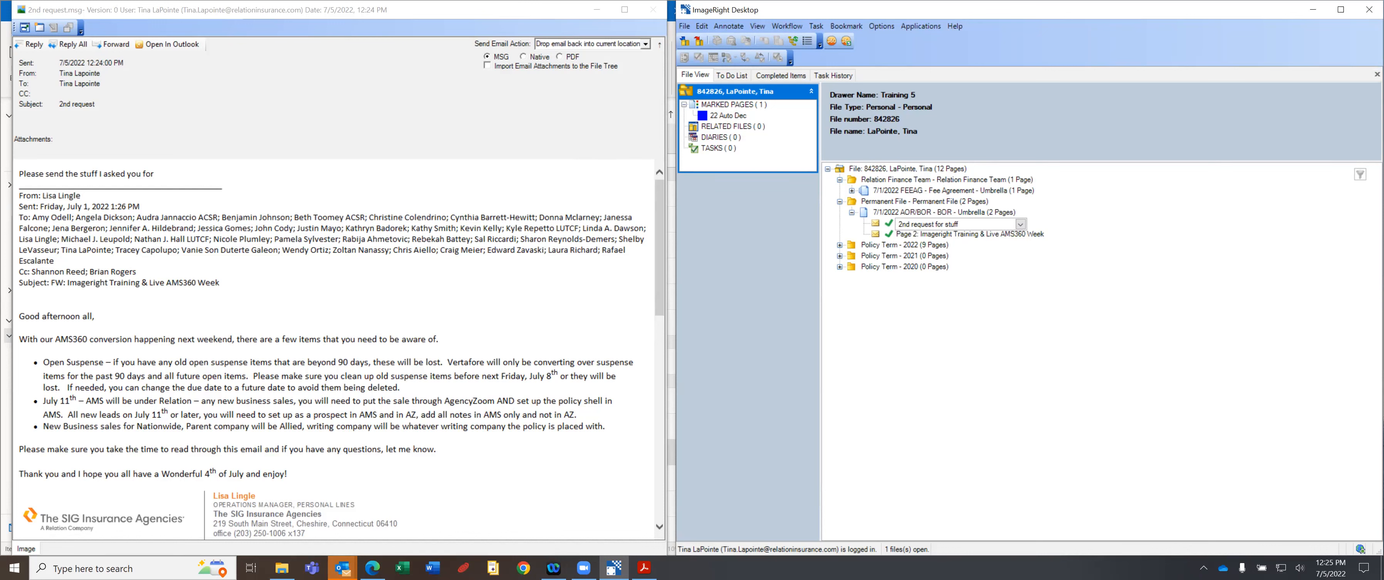
key("Return")
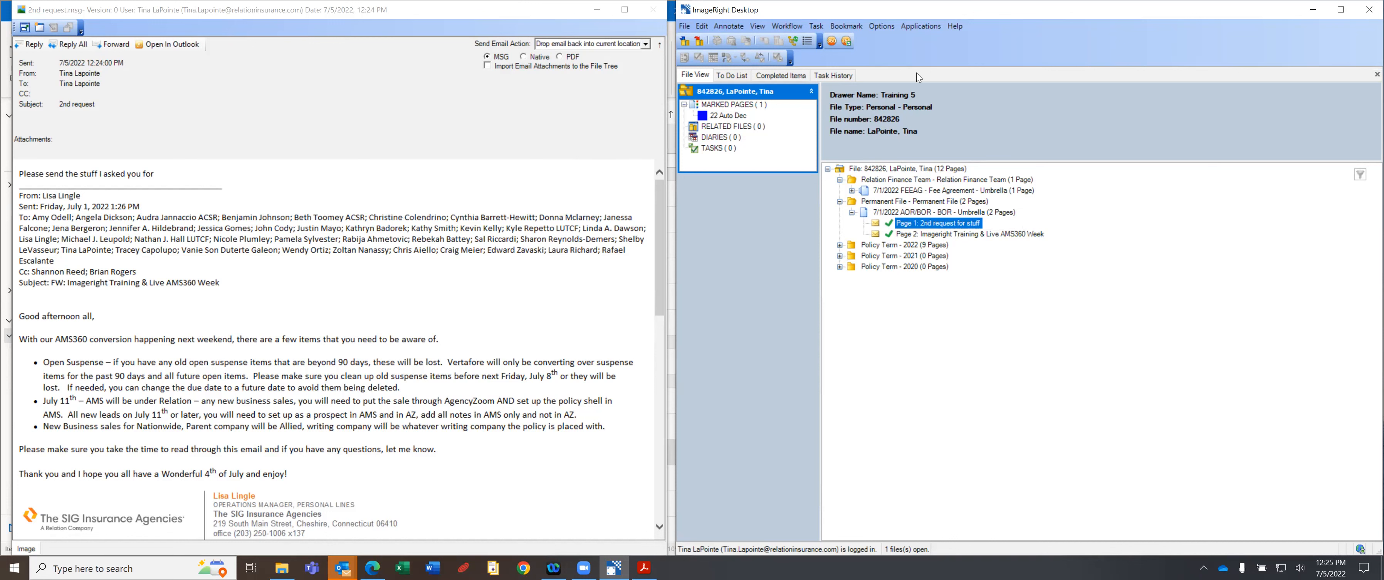
Rename the second page to 'Umbrella BOR', replacing an interim 'About stuff' name.
left_click(935, 236)
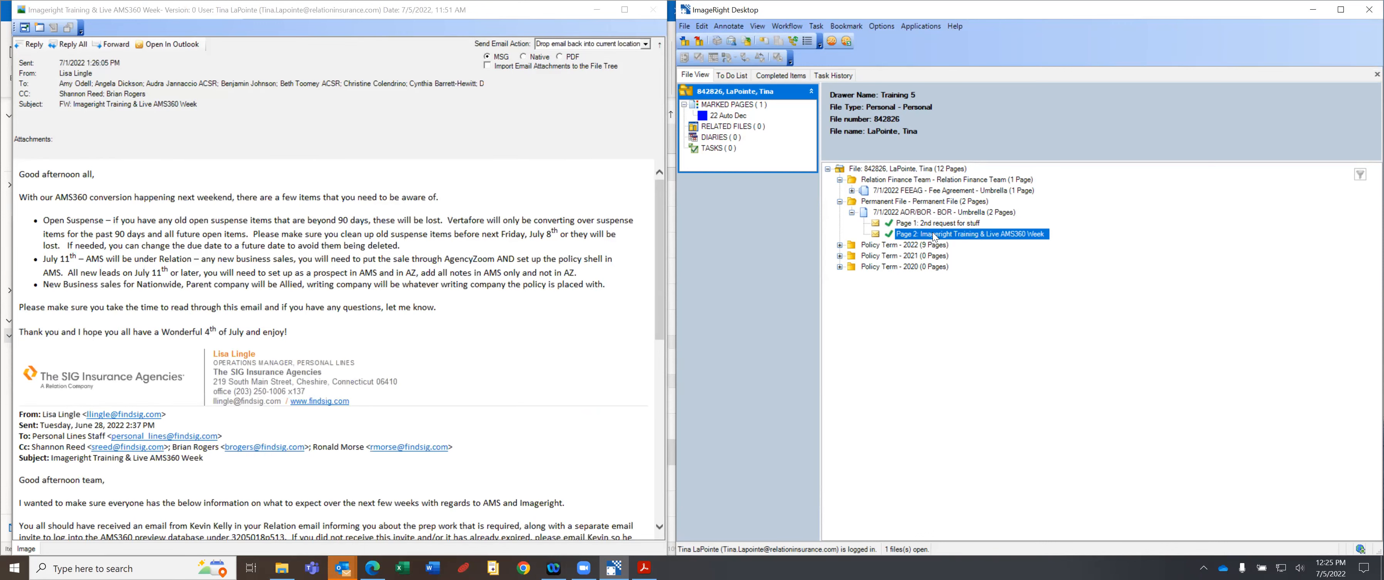
left_click(935, 235)
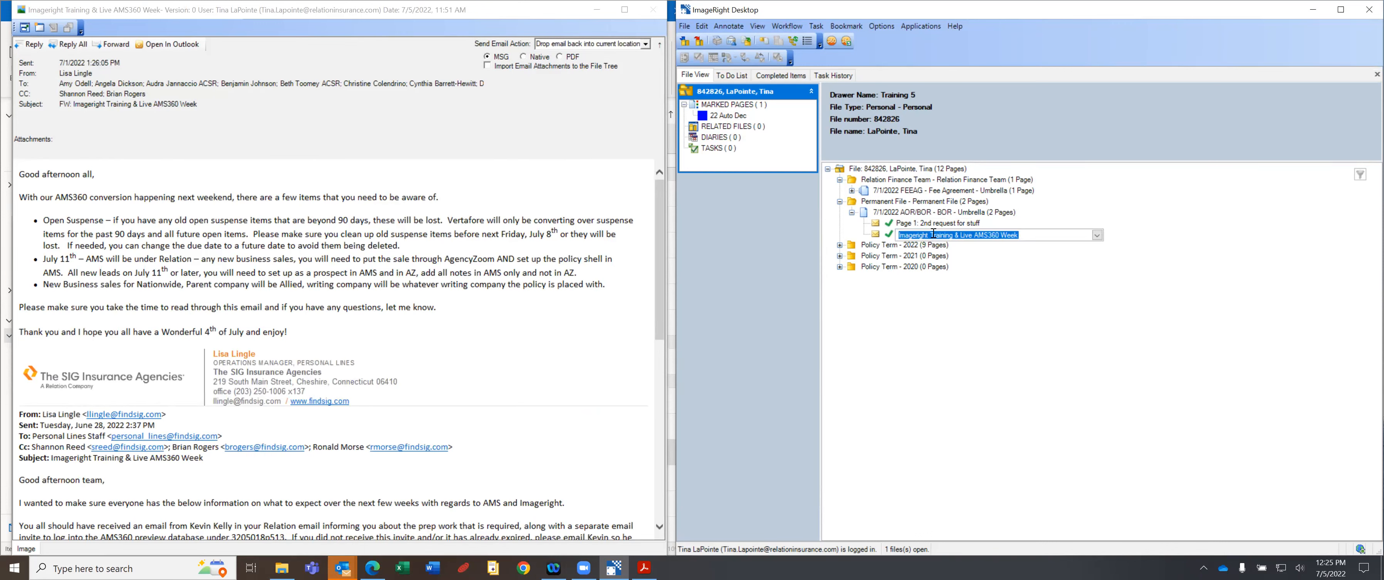
type("About stuff")
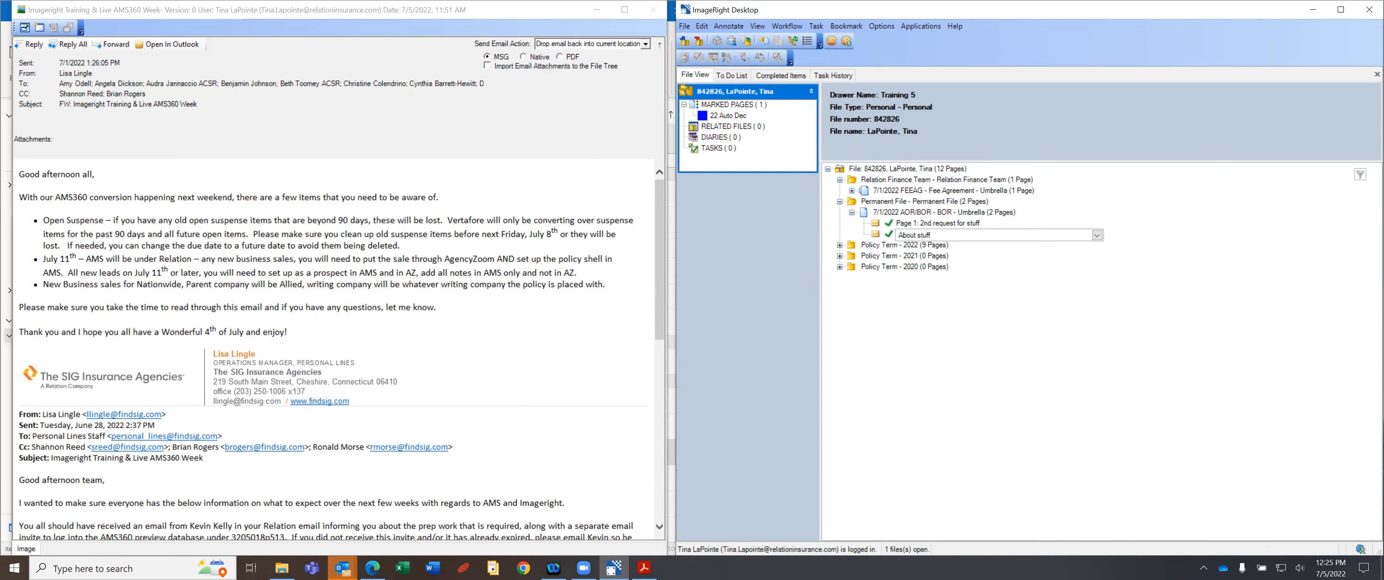
key("Return")
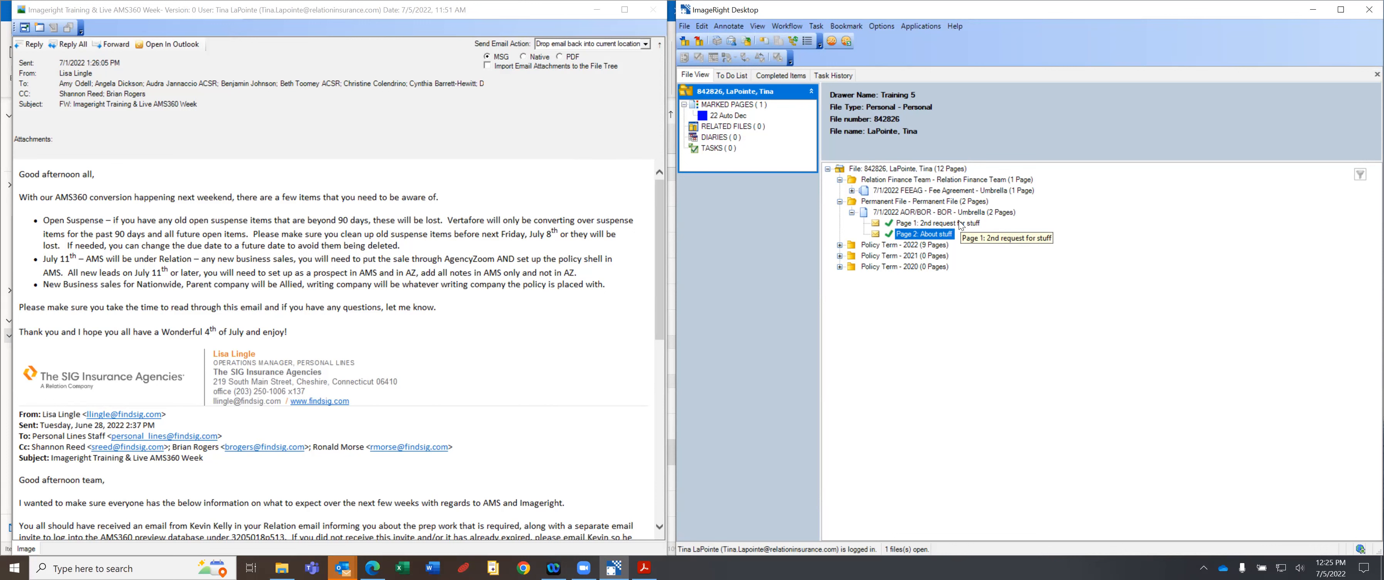
left_click(931, 234)
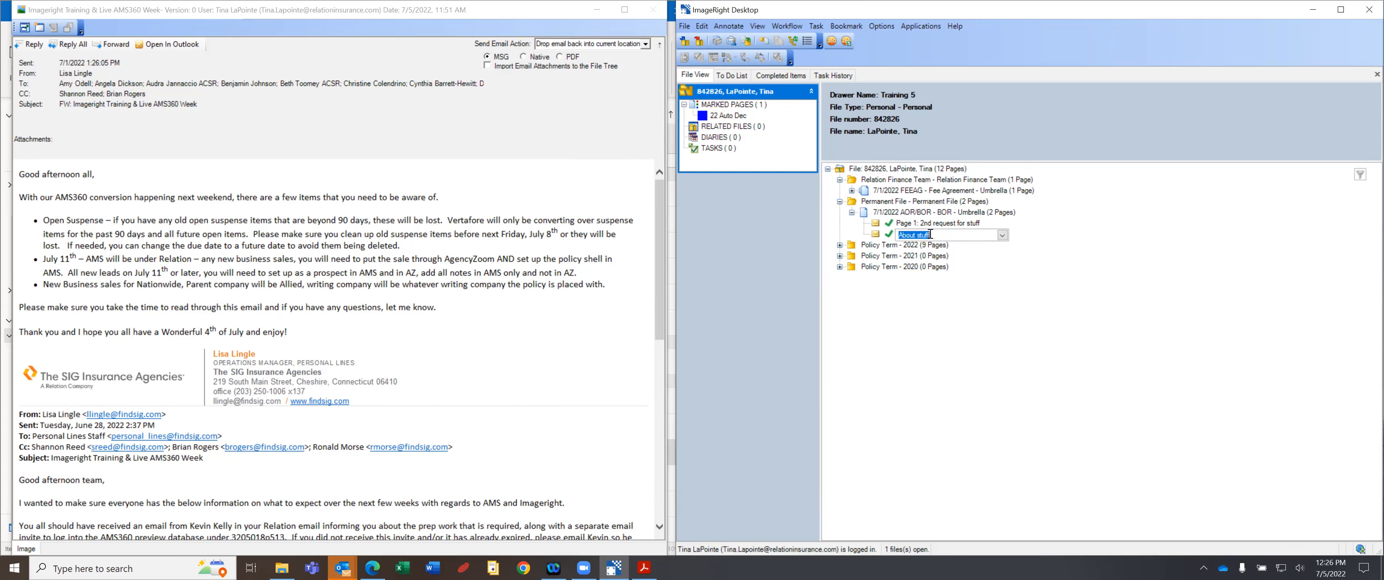
type("Umbrella BOR")
key("Return")
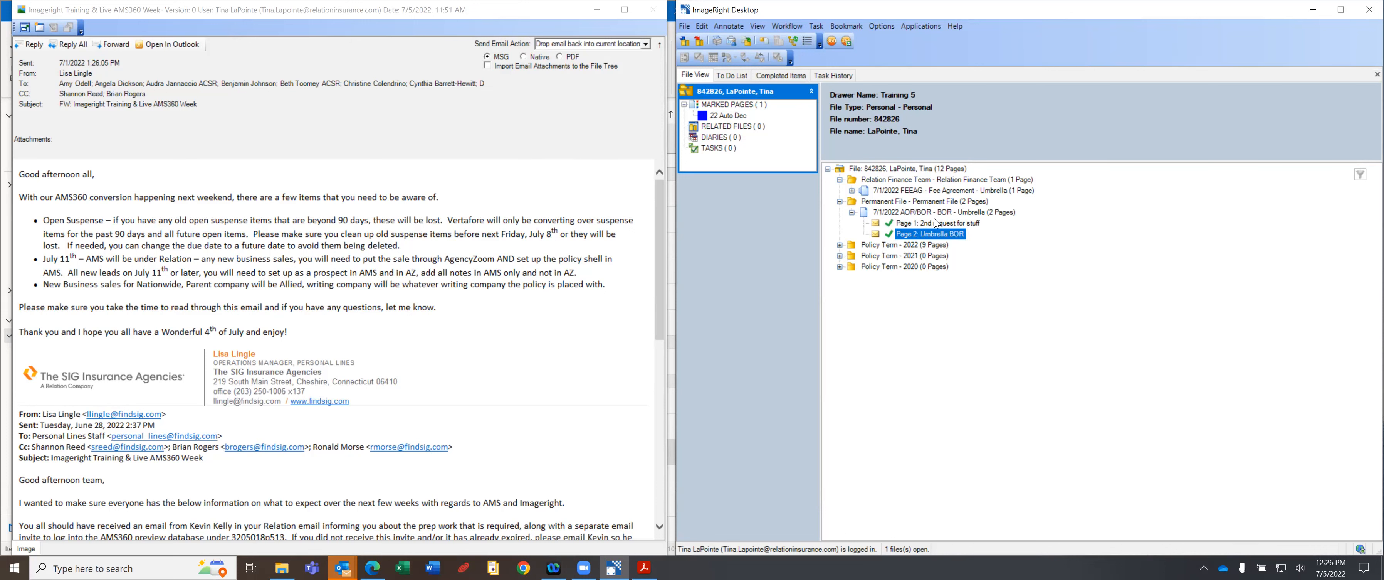
Change Page 1's name ending so it reads '2nd request for BOR', then open the FEEAG Utica quote PDF.
left_click(971, 223)
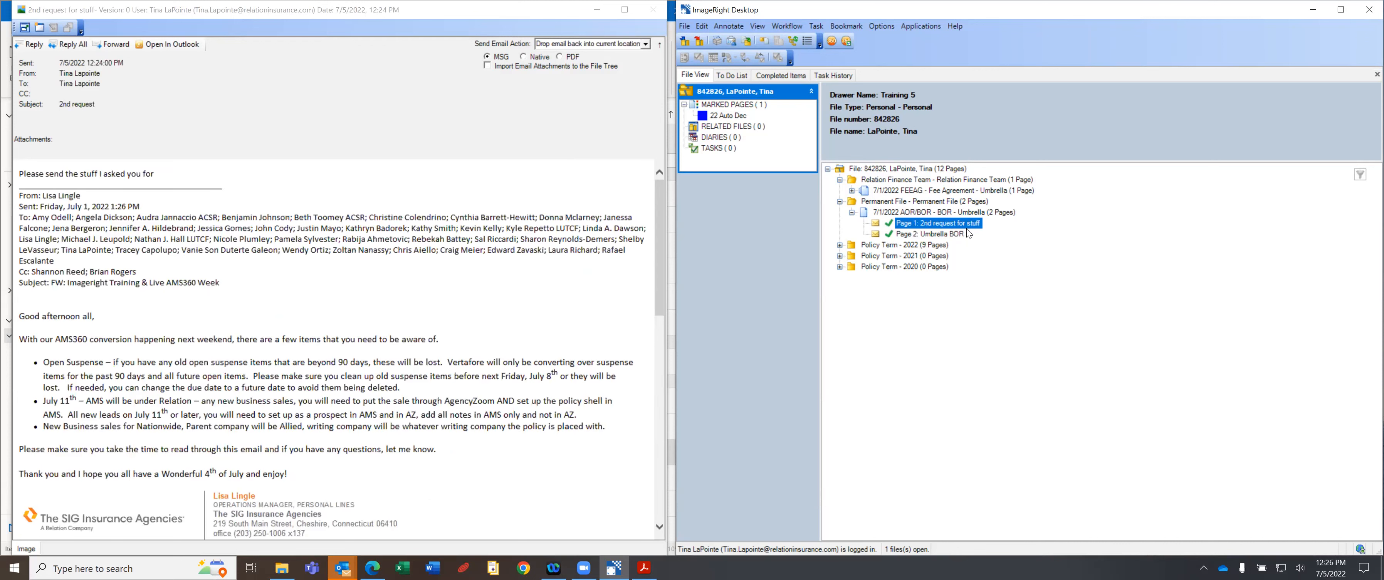
left_click(971, 222)
left_click_drag(936, 223, 974, 214)
type("or BOR")
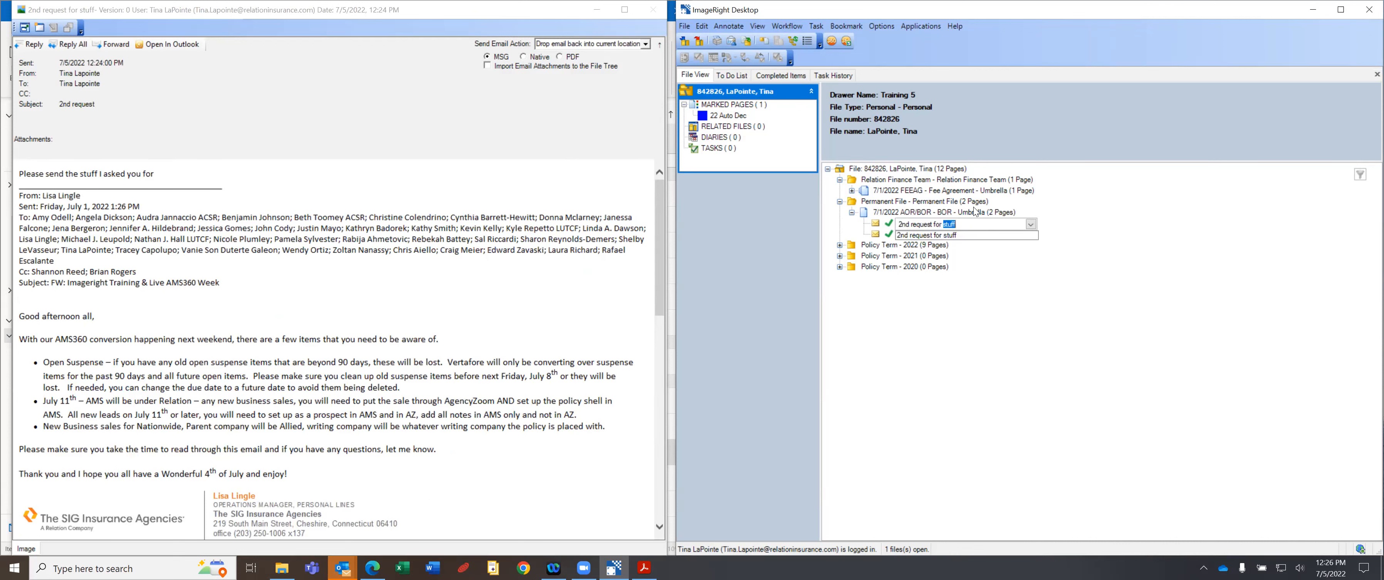
key("Return")
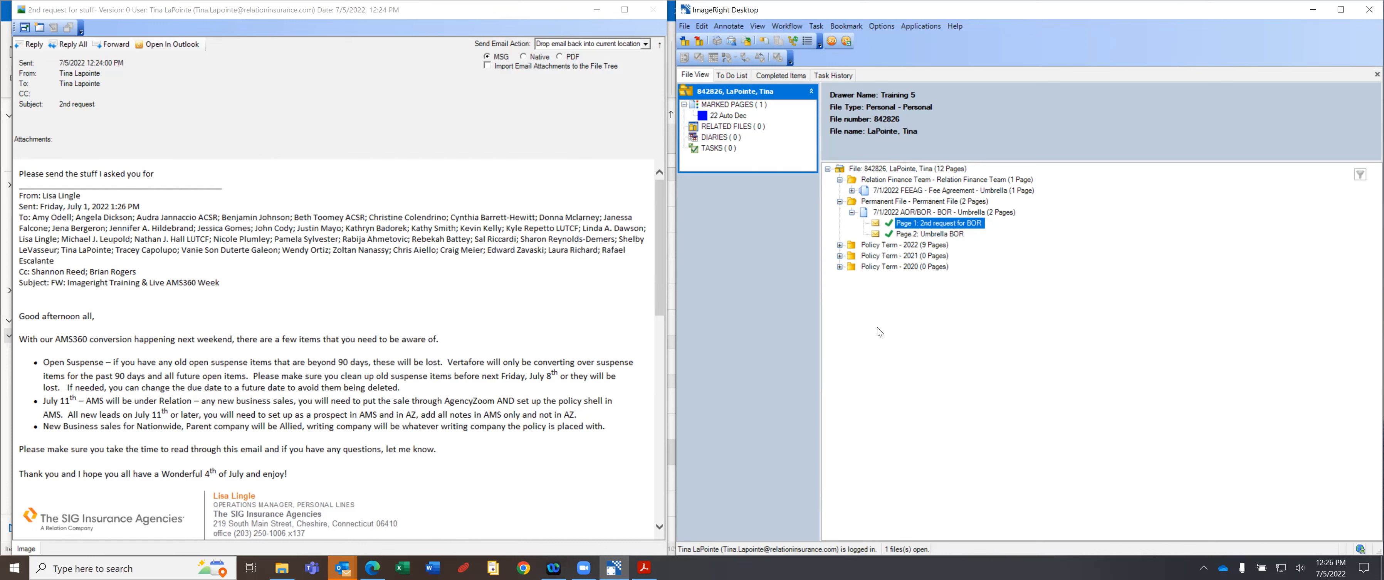
left_click(921, 191)
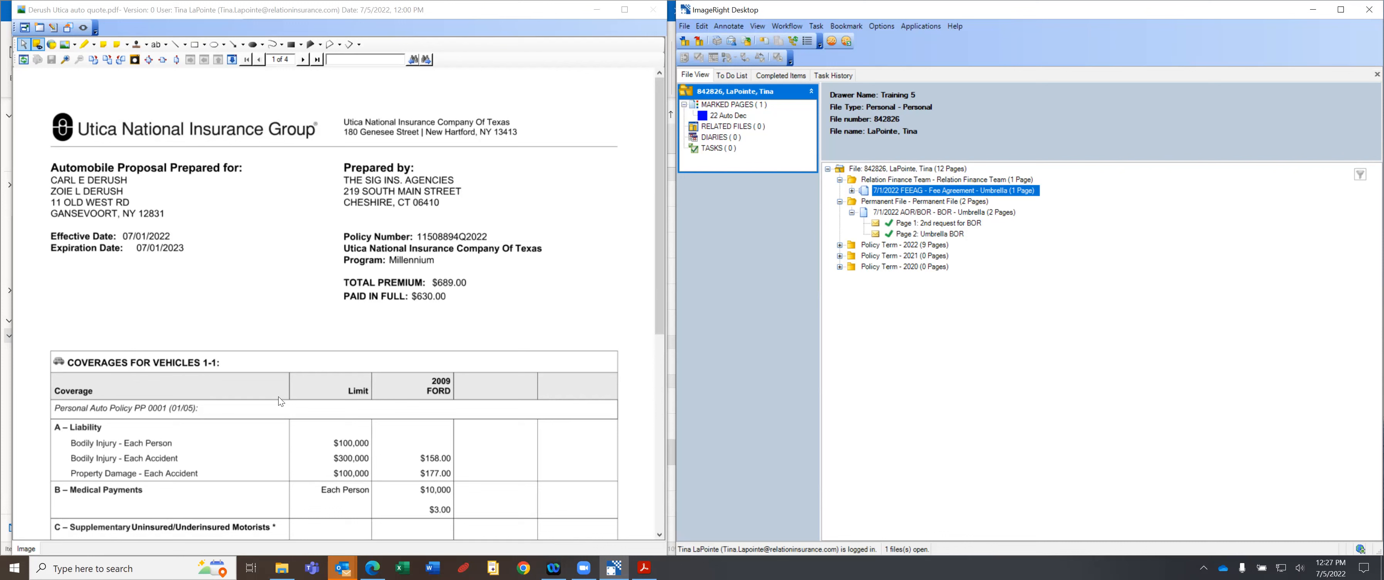
Select the Highlighter tool in the quote viewer's annotation toolbar.
left_click(86, 47)
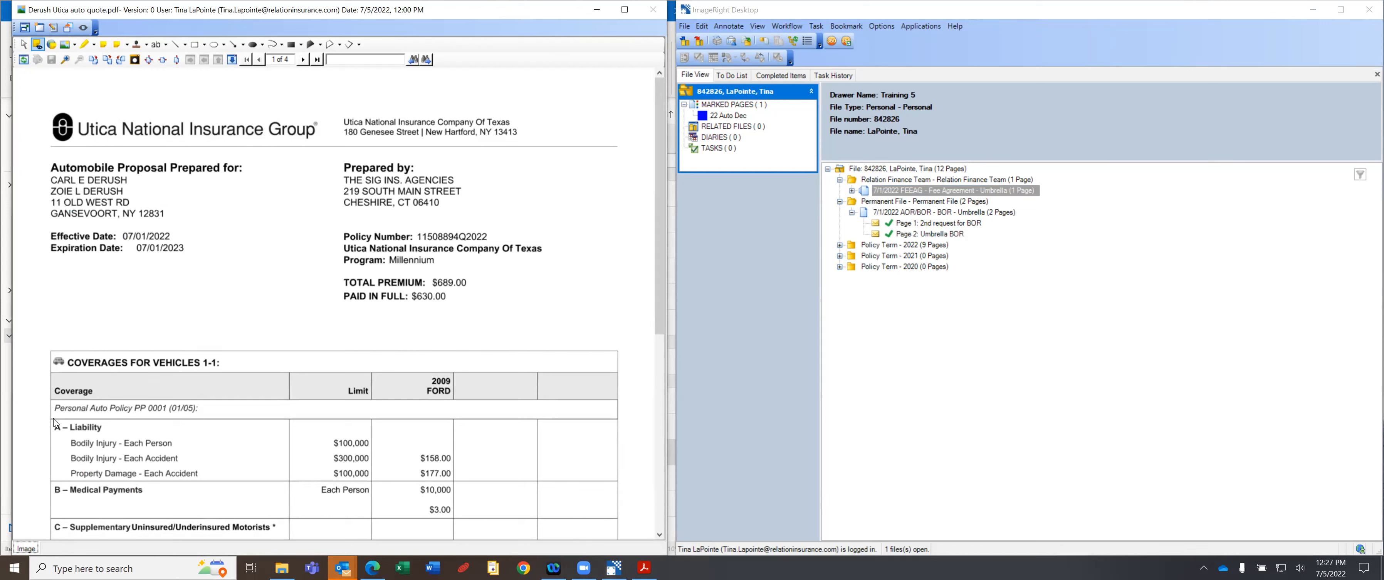
mouse_move(52, 418)
left_mouse_down()
mouse_move(247, 479)
mouse_move(372, 477)
left_mouse_up()
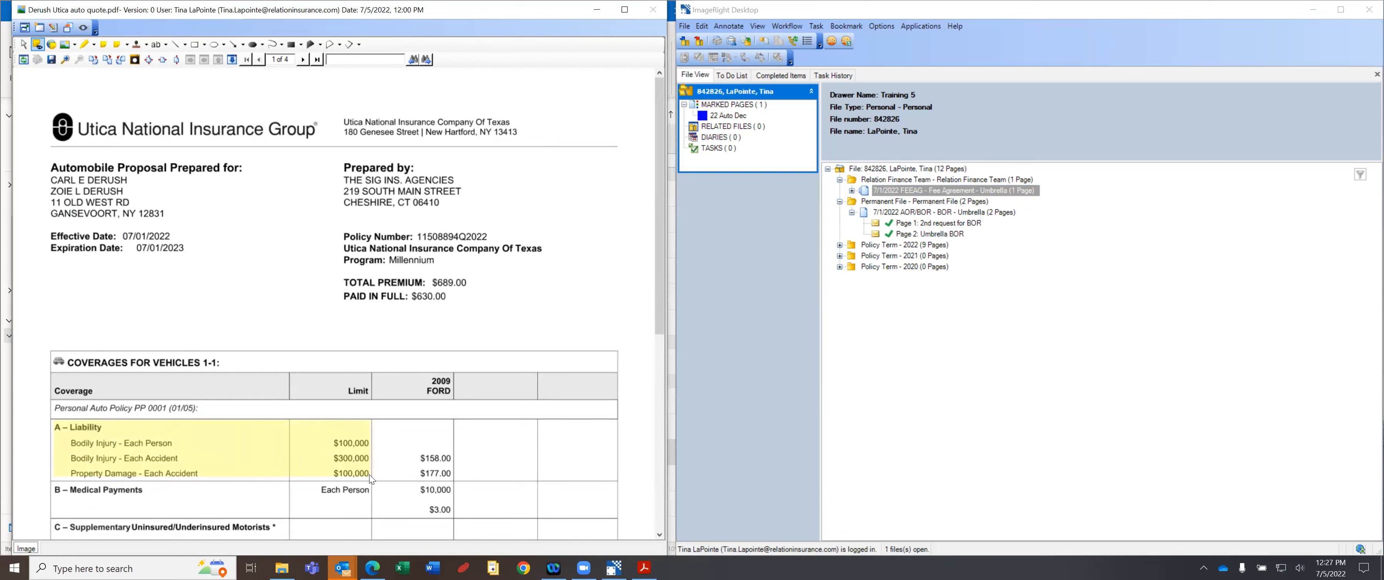
mouse_move(370, 475)
left_mouse_down()
mouse_move(367, 433)
mouse_move(351, 474)
left_mouse_up()
mouse_move(346, 452)
left_mouse_down()
mouse_move(358, 482)
mouse_move(372, 474)
left_mouse_up()
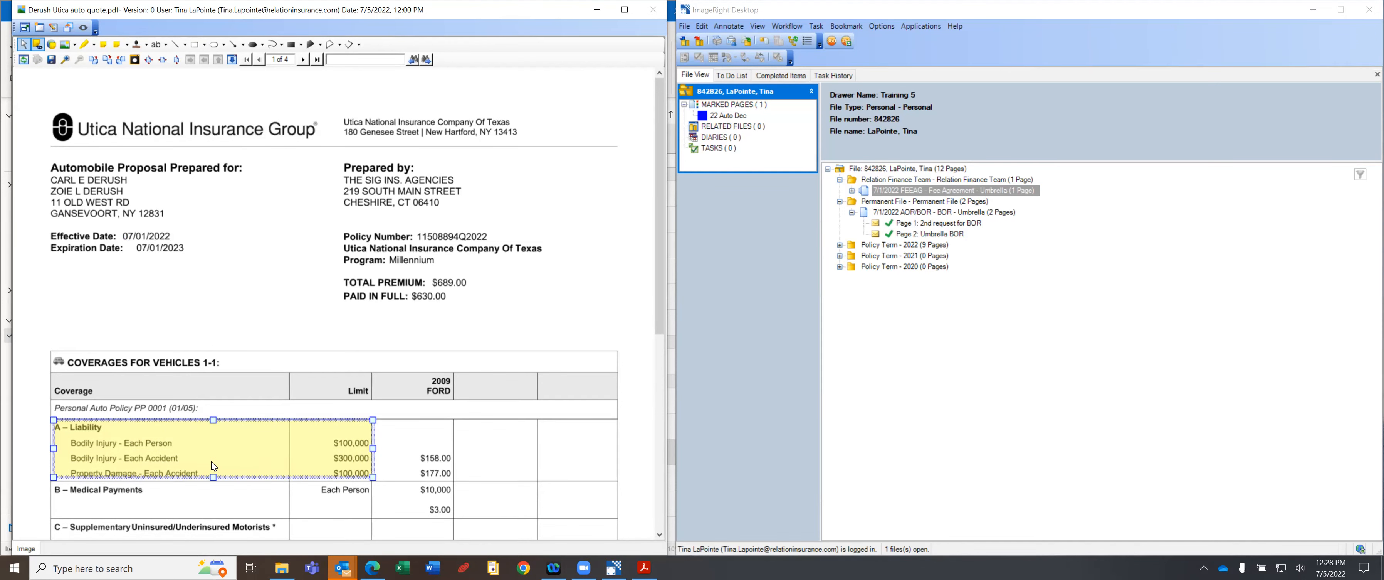
key("Delete")
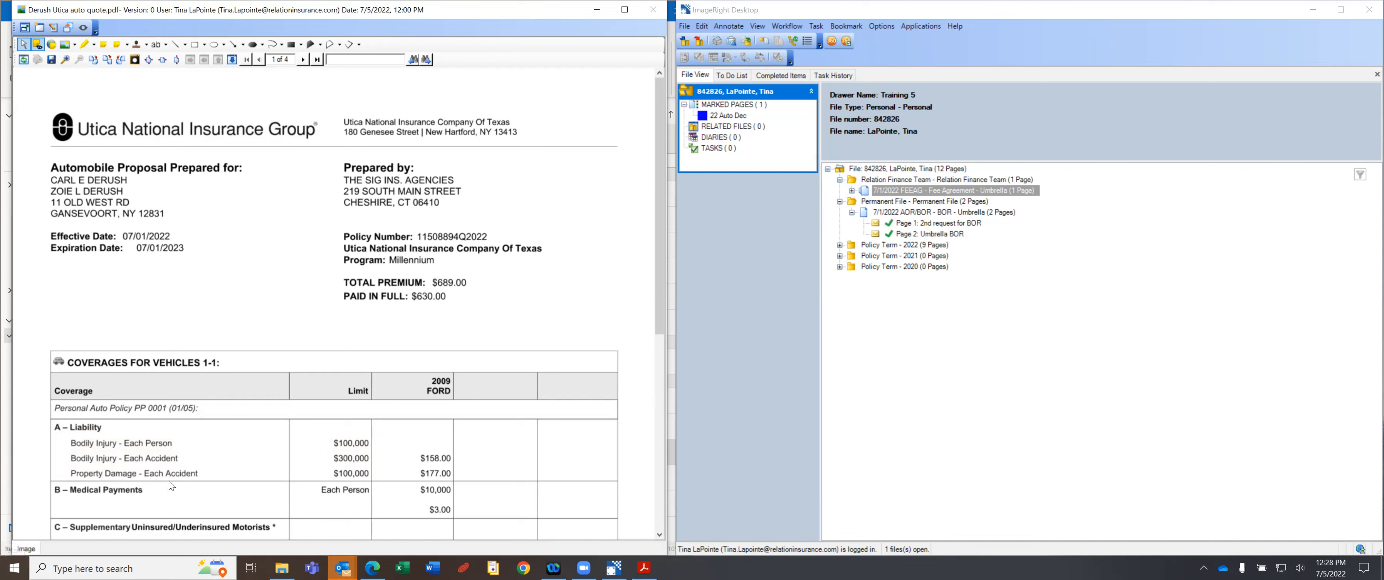
left_click(93, 59)
mouse_move(53, 420)
left_mouse_down()
mouse_move(372, 430)
mouse_move(402, 483)
mouse_move(373, 477)
left_mouse_up()
Draw a yellow highlight over the A – Liability rows of the quote's coverage table.
left_click(85, 45)
left_click_drag(101, 330, 87, 388)
mouse_move(49, 430)
left_mouse_down()
mouse_move(60, 415)
mouse_move(340, 438)
left_mouse_up()
mouse_move(424, 458)
left_mouse_down()
mouse_move(427, 490)
mouse_move(361, 481)
mouse_move(375, 475)
left_mouse_up()
left_click_drag(33, 311, 44, 270)
left_click_drag(39, 423, 51, 416)
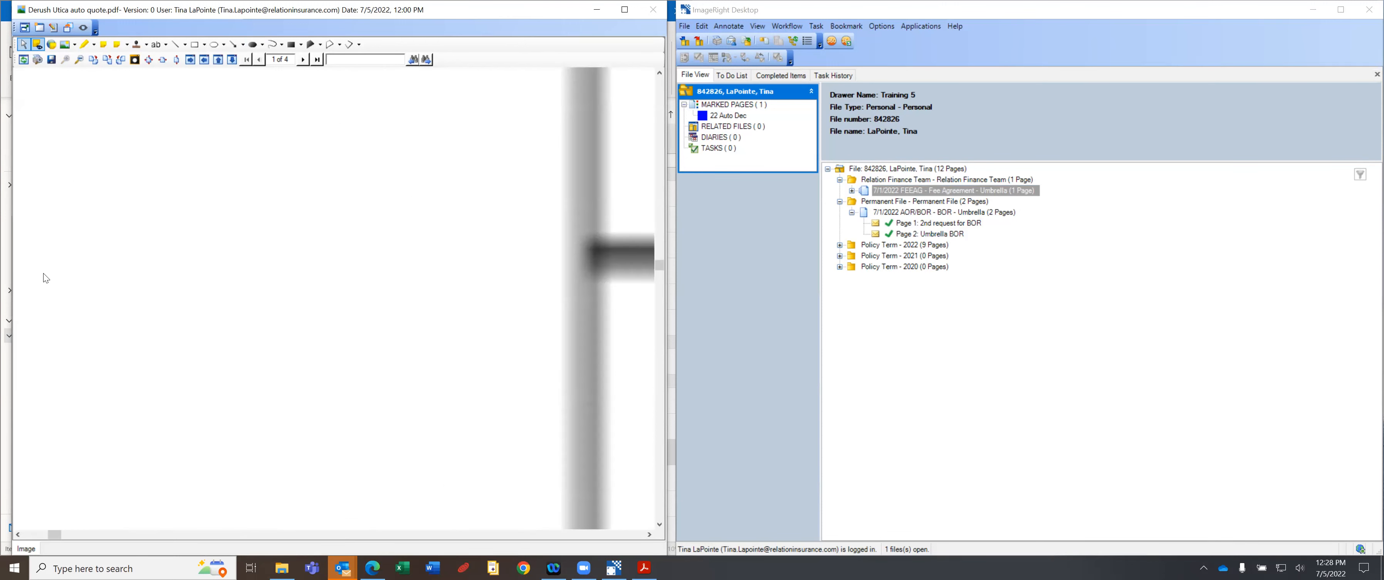
Delete the stray highlight and re-highlight A – Liability through Property Damage.
right_click(270, 289)
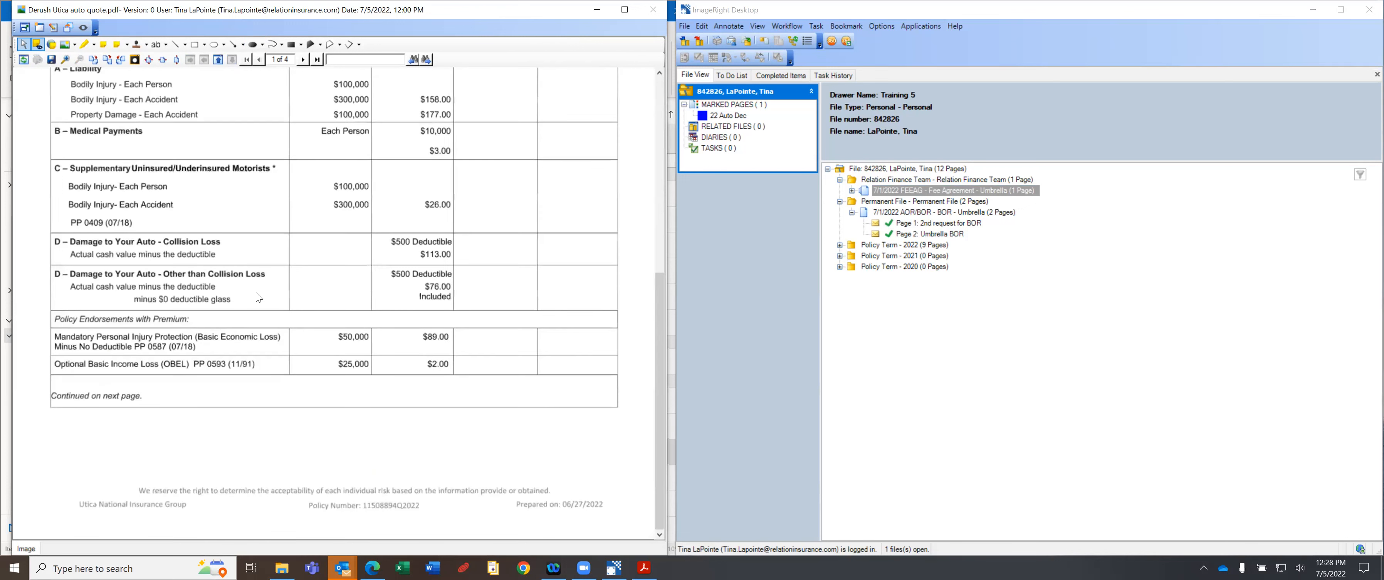
scroll(143, 285, "up", 5)
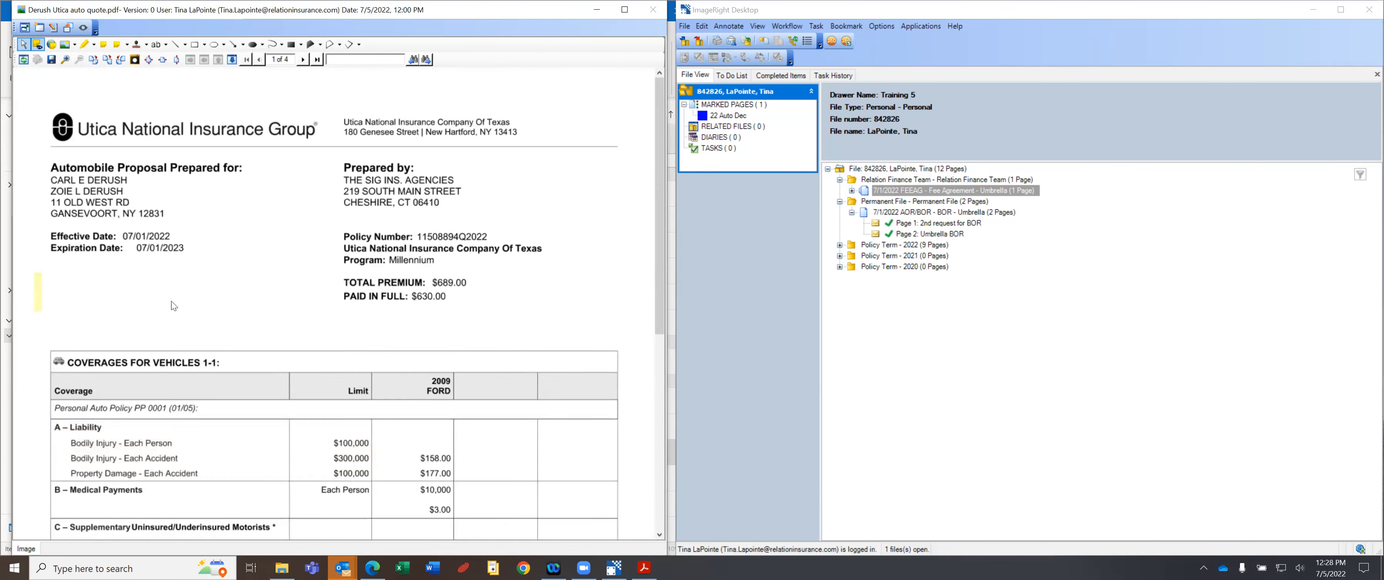
left_click(39, 277)
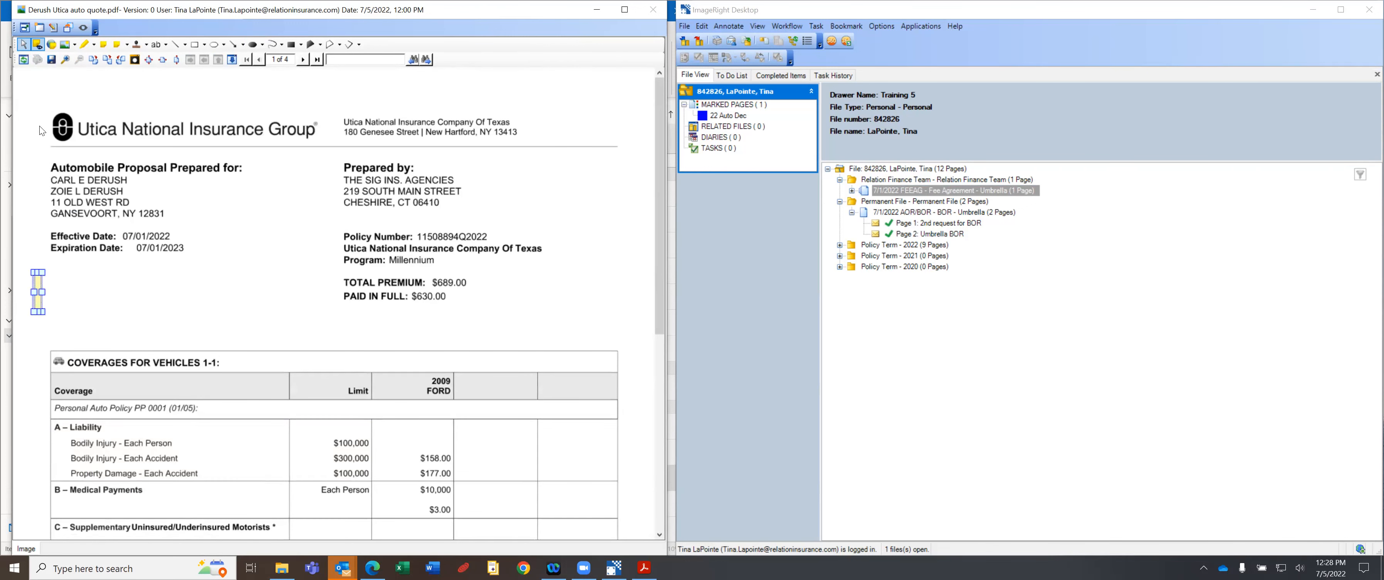
key("Delete")
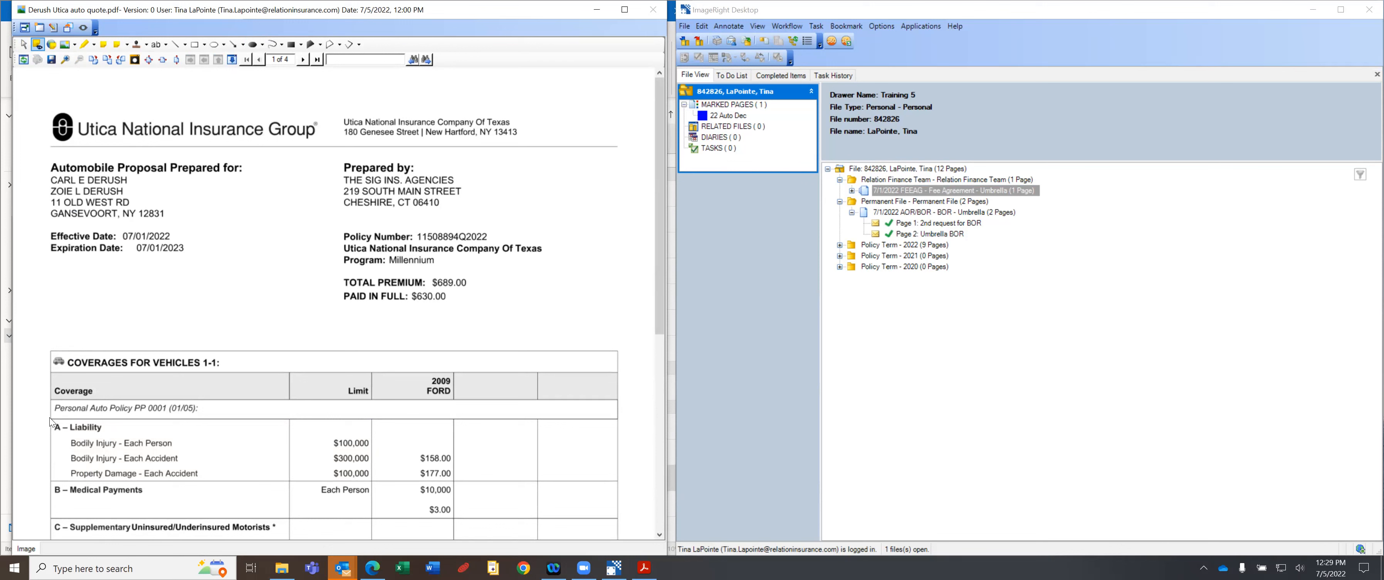
left_click_drag(230, 425, 371, 471)
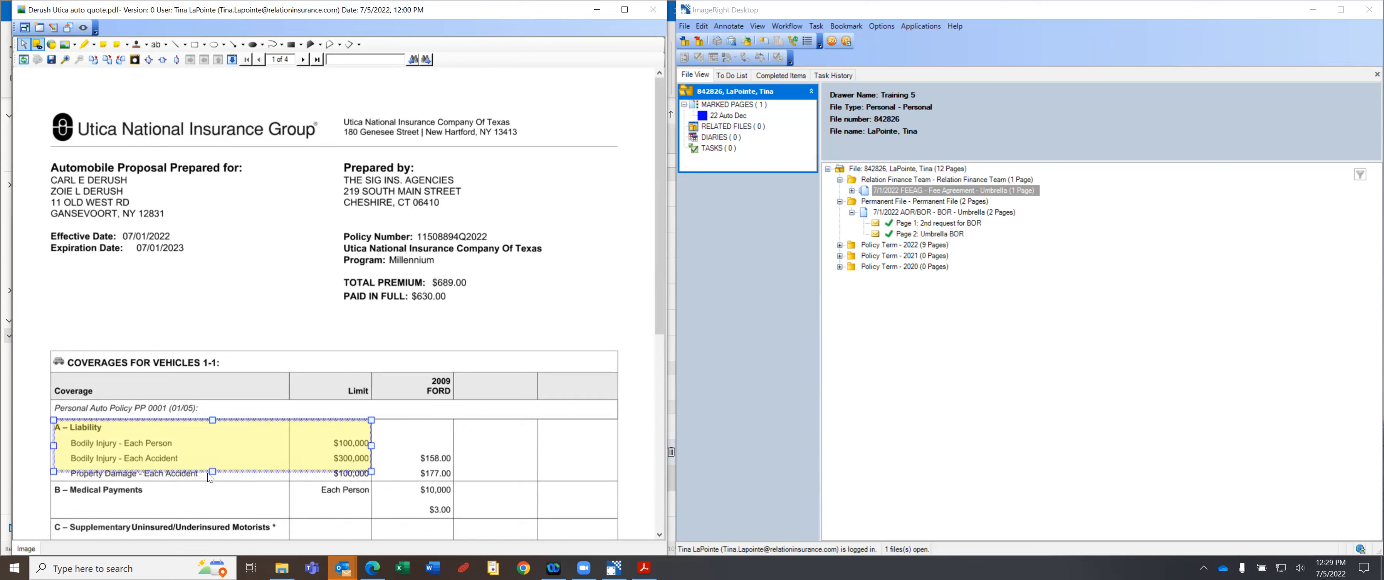
left_click_drag(212, 472, 240, 479)
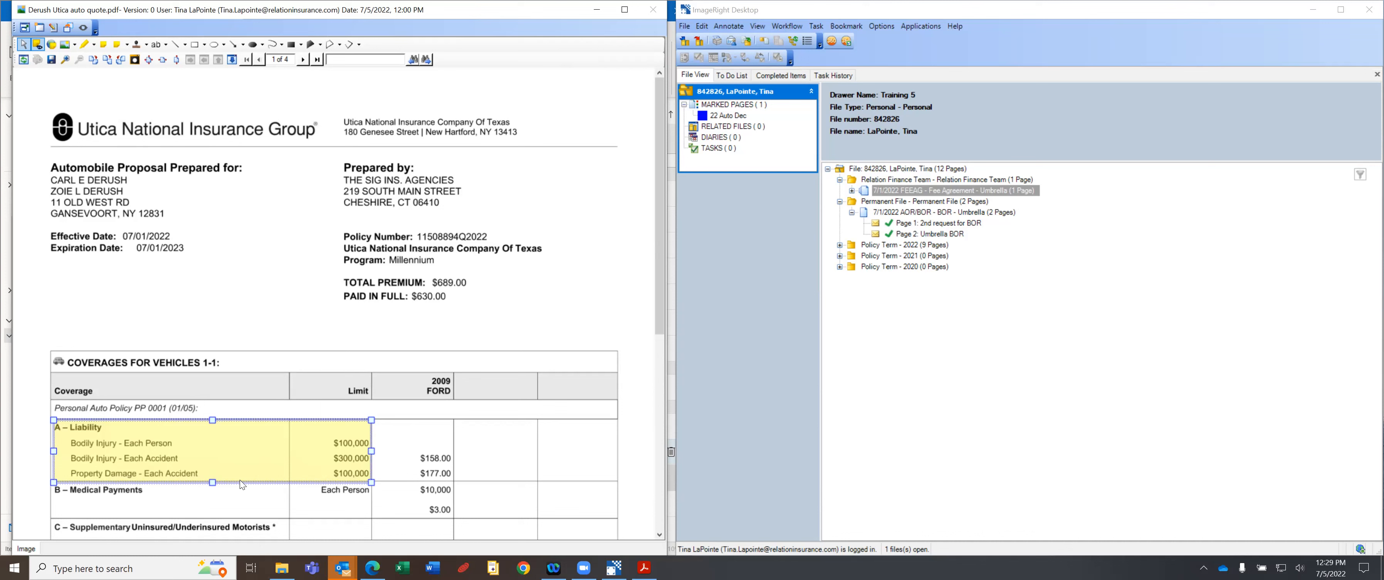
Redraw the highlight over the A – Liability $100,000/$300,000/$100,000 rows, then open Page 1: 2nd request for BOR.
key("Delete")
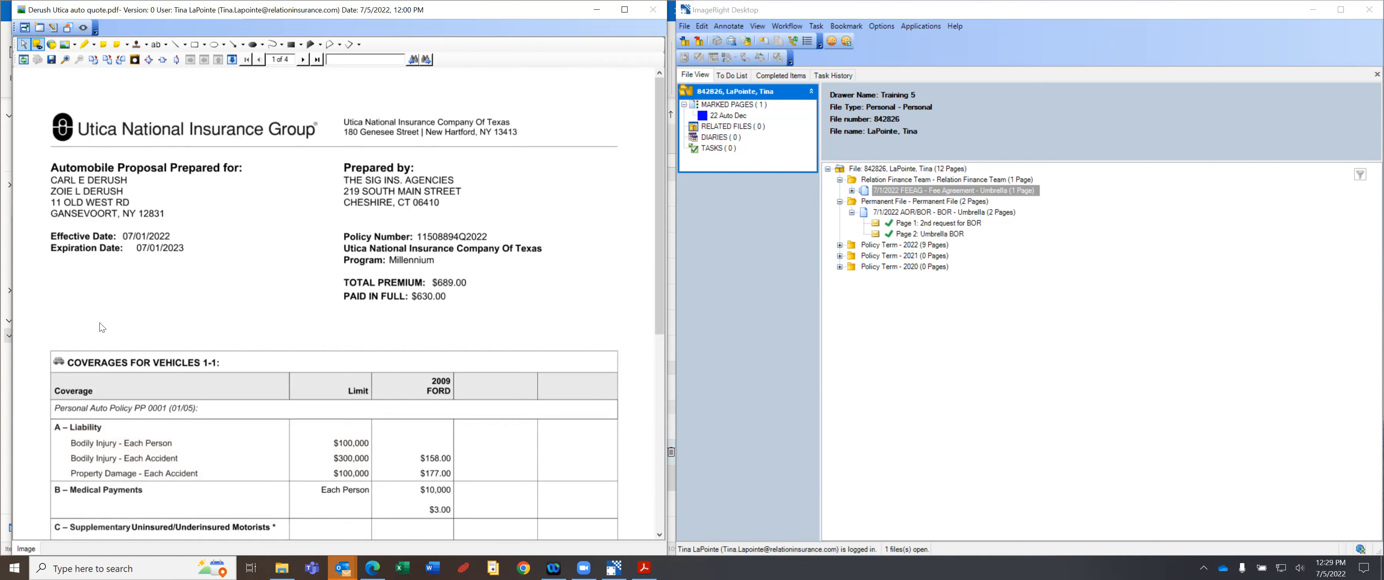
left_click_drag(44, 415, 371, 492)
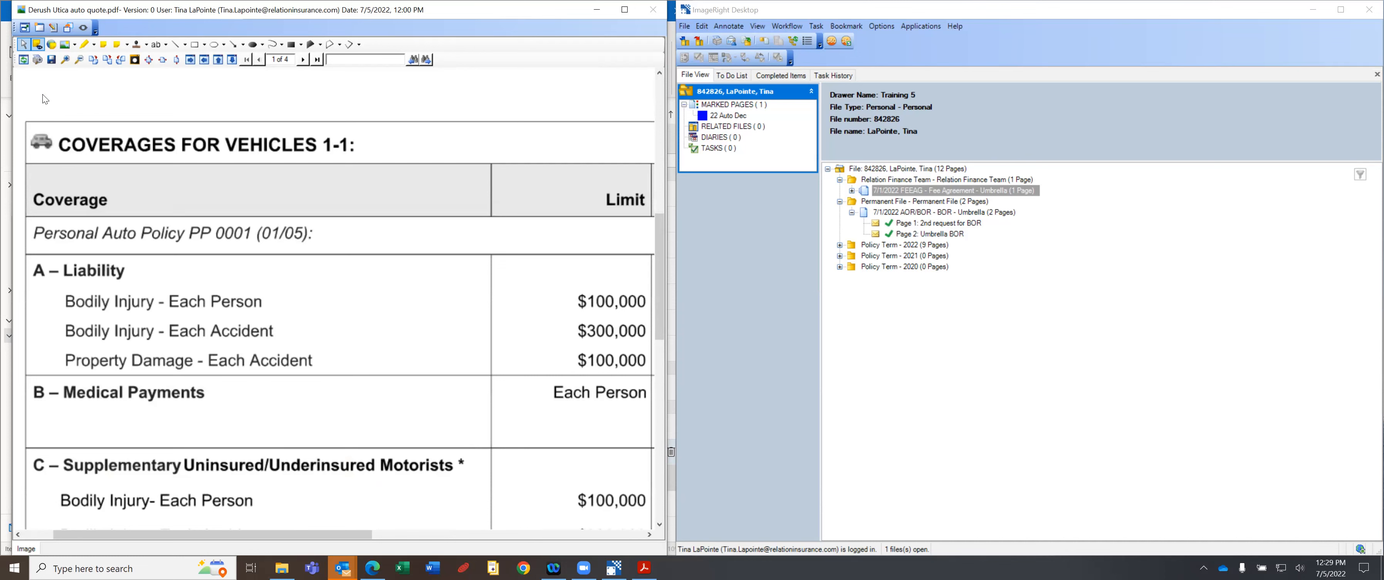
double_click(211, 222)
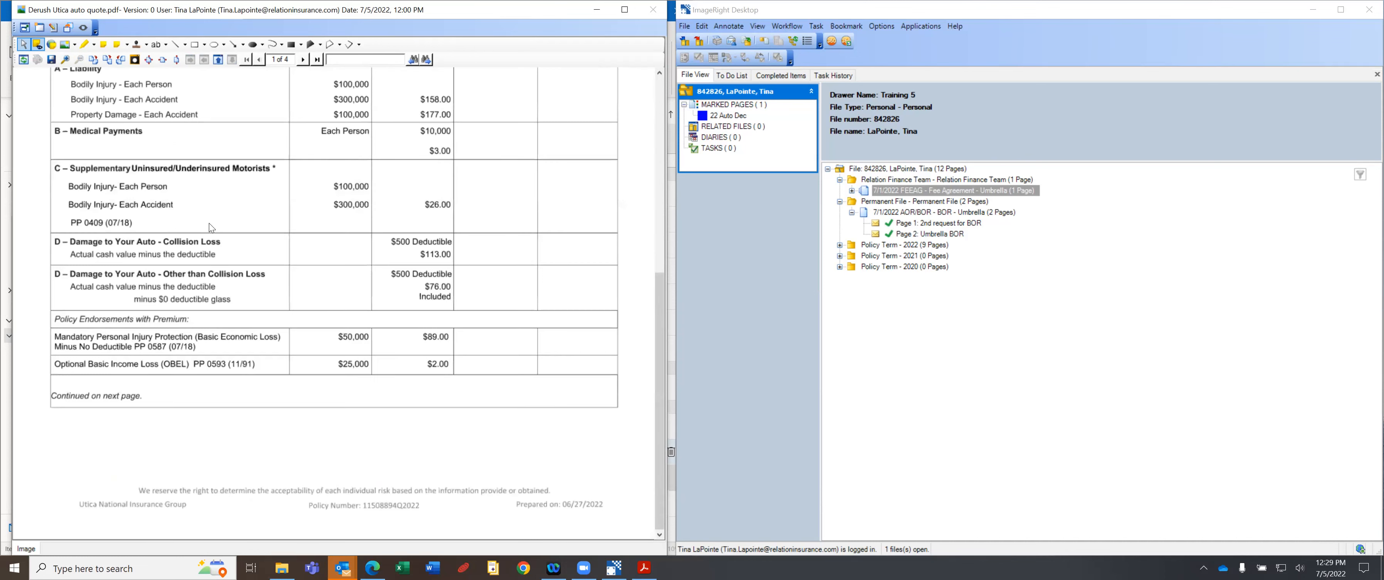
left_click(85, 45)
scroll(48, 155, "up", 4)
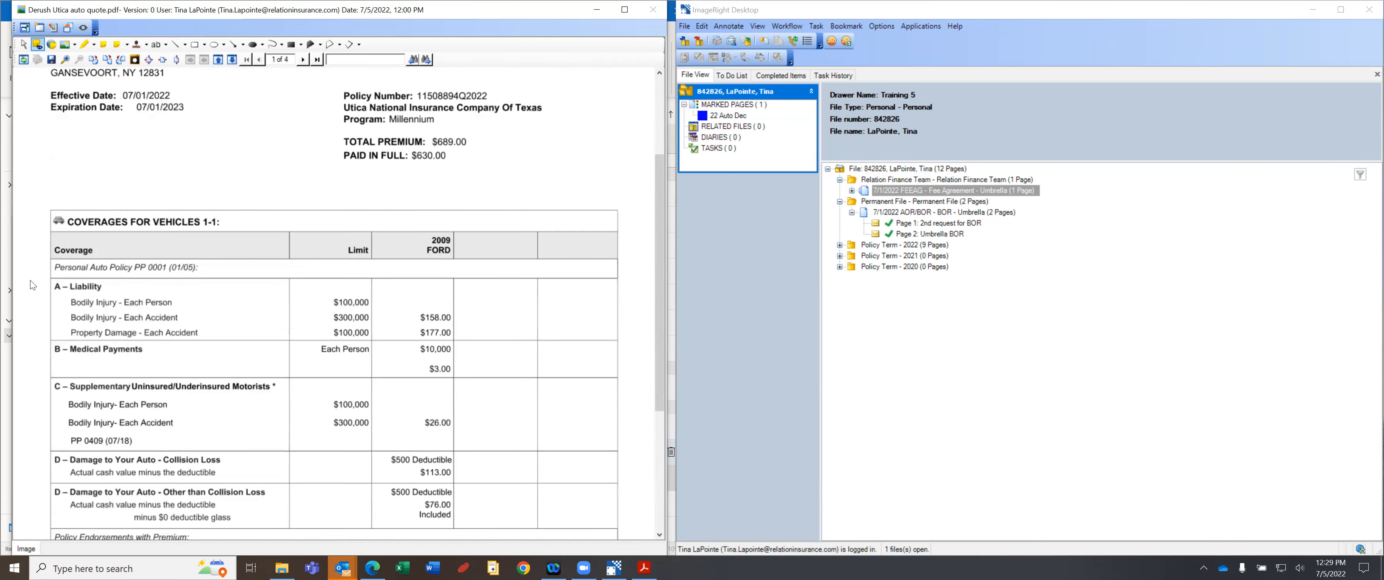
mouse_move(38, 275)
left_mouse_down()
mouse_move(185, 327)
mouse_move(376, 338)
left_mouse_up()
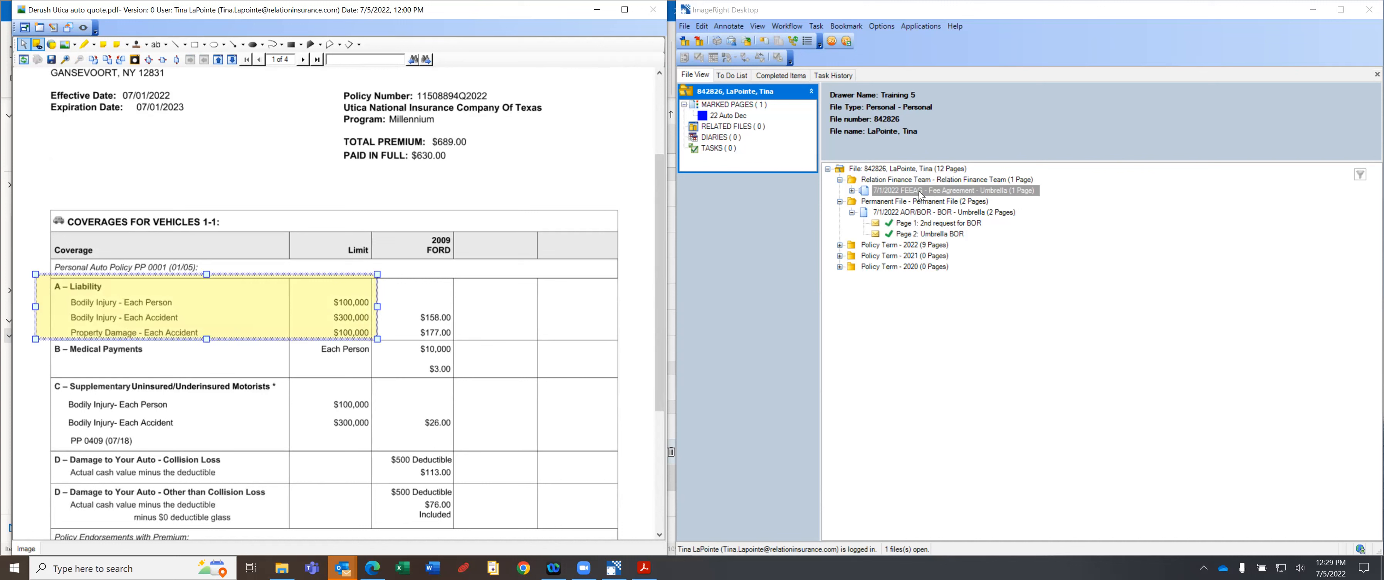
left_click(909, 223)
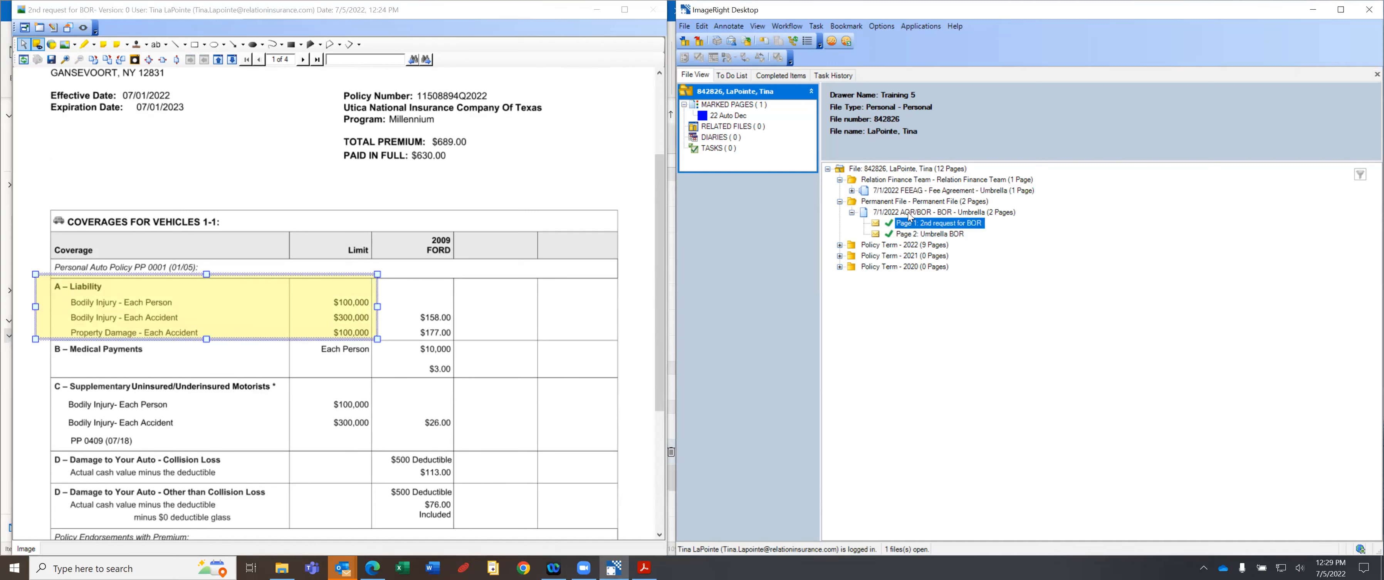
Reopen the FEEAG Utica quote and zoom in to verify the highlighted A – Liability limit rows.
left_click(904, 191)
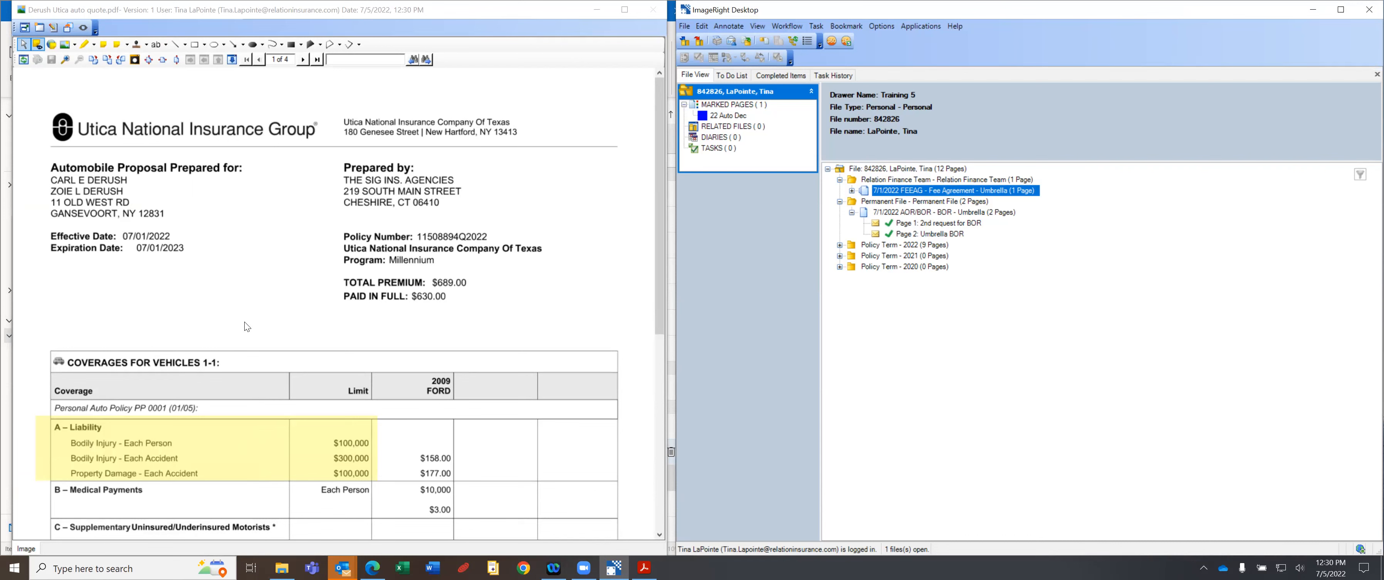
scroll(244, 321, "down", 3)
scroll(244, 326, "down", 3)
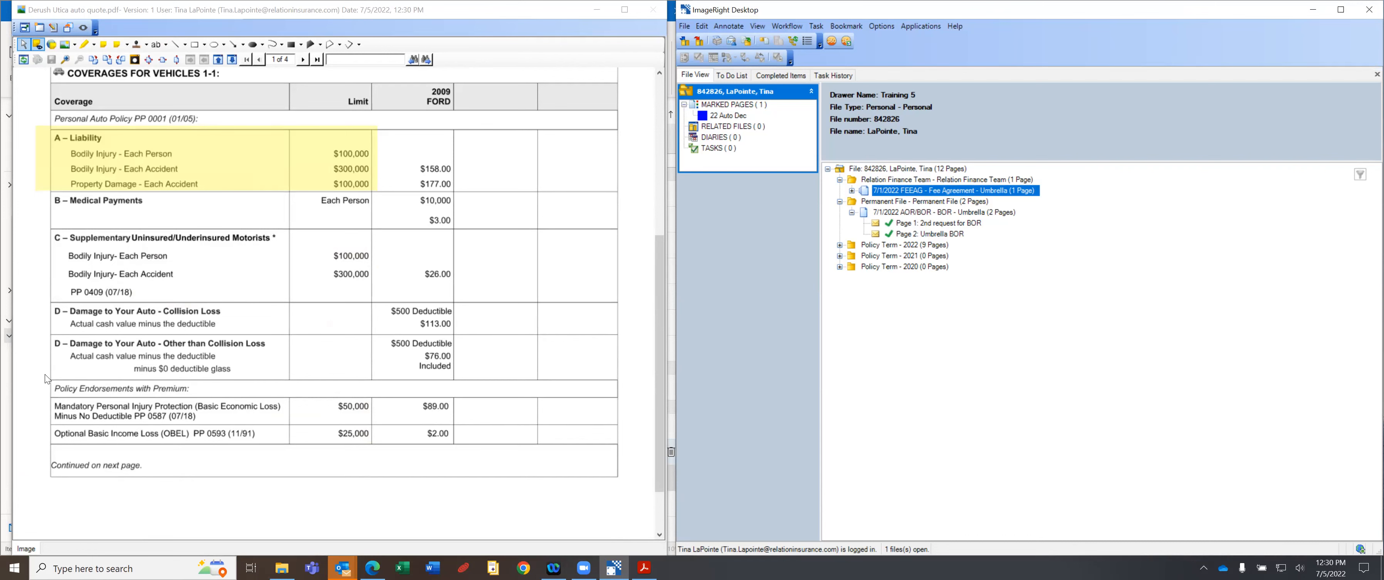
left_click_drag(40, 372, 286, 456)
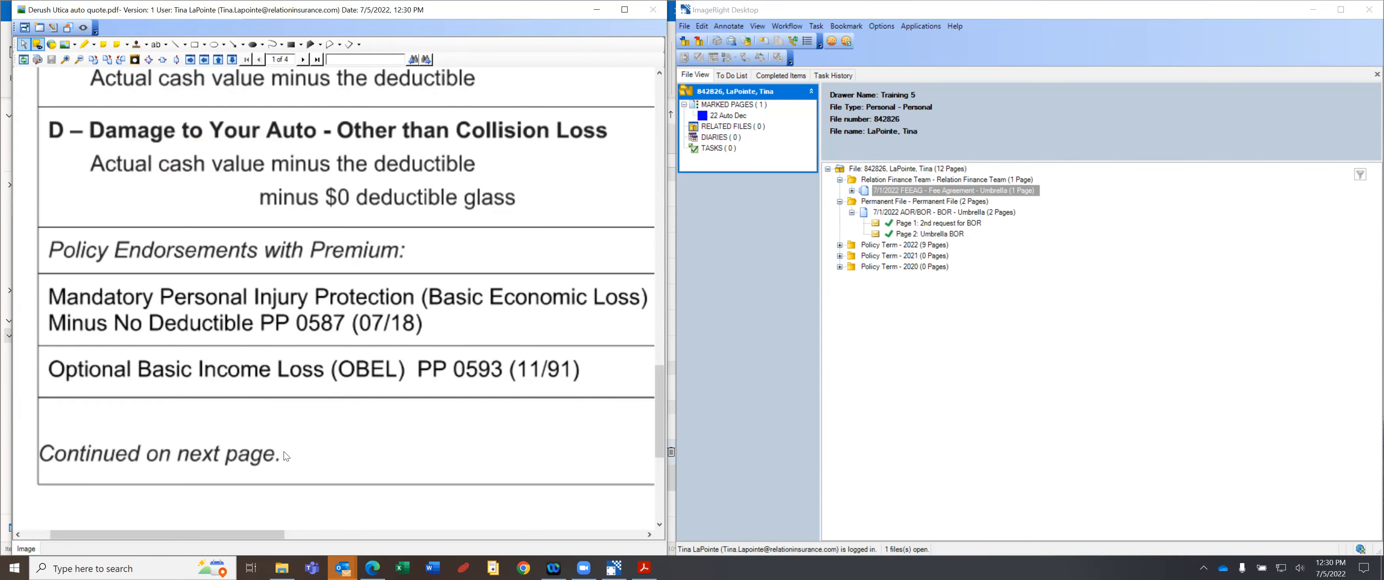
double_click(386, 393)
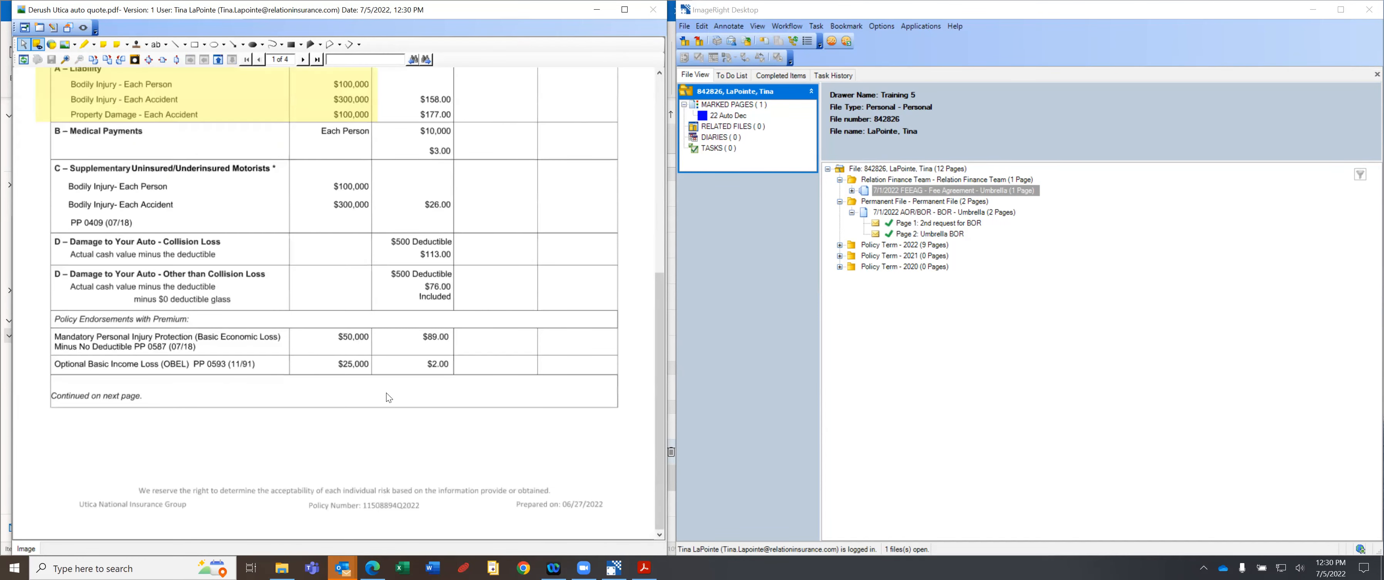
scroll(361, 320, "up", 4)
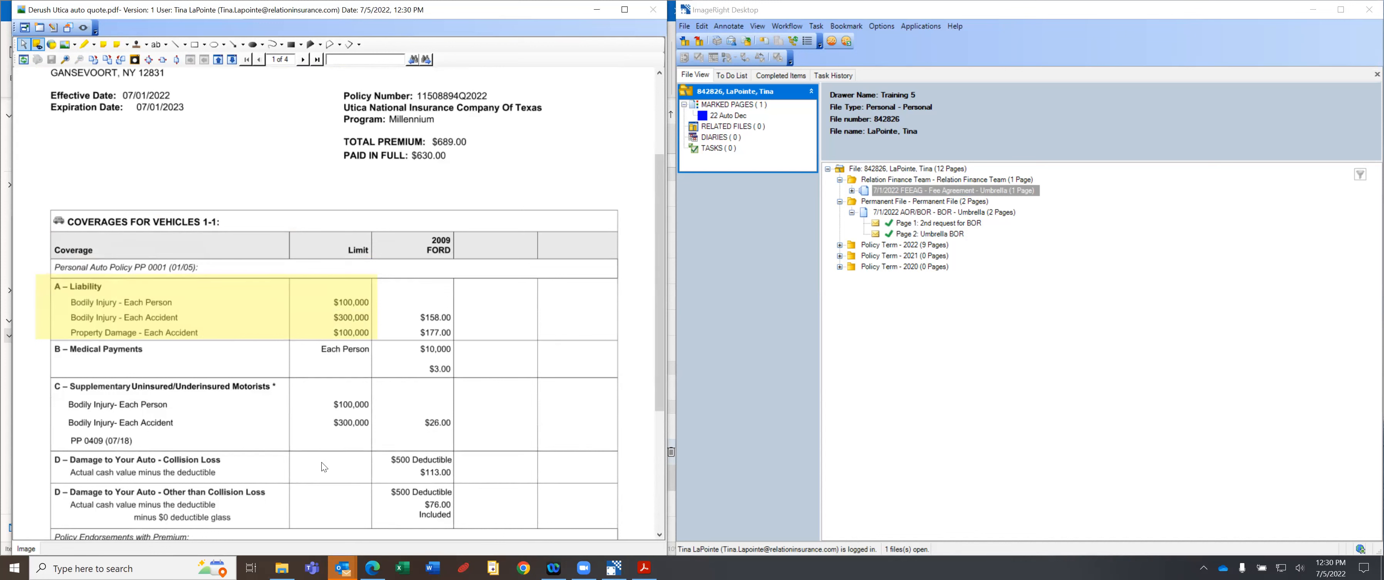
mouse_move(50, 378)
left_mouse_down()
mouse_move(97, 438)
mouse_move(374, 448)
left_mouse_up()
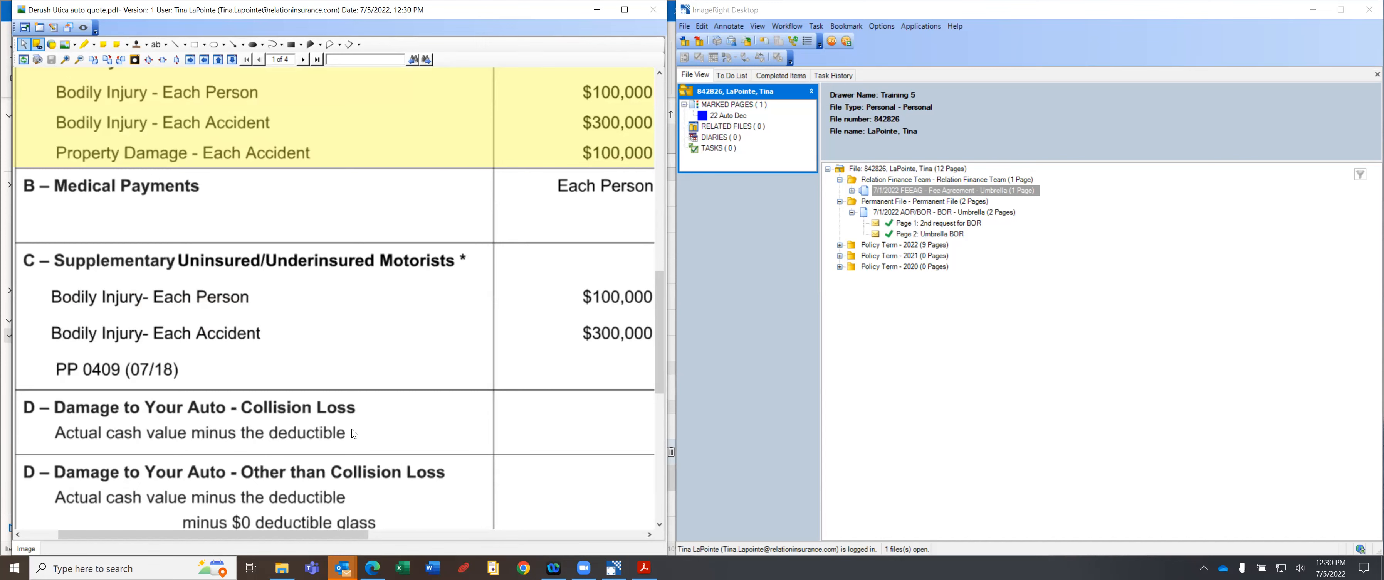
left_click(382, 431)
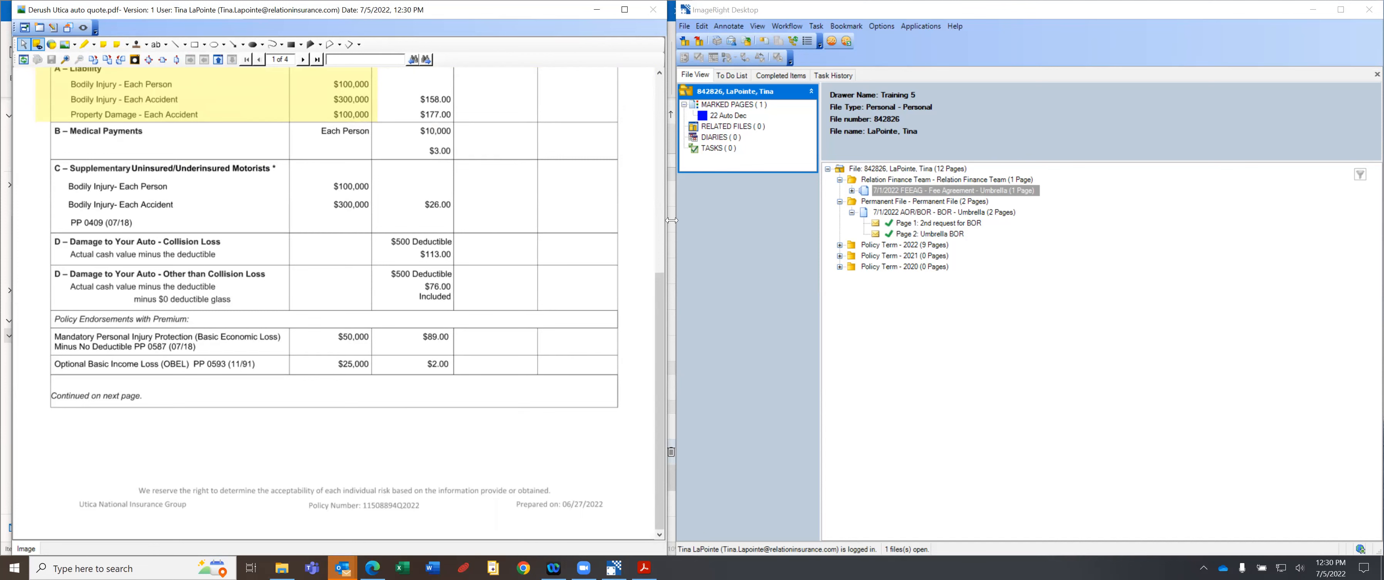
scroll(657, 291, "up", 5)
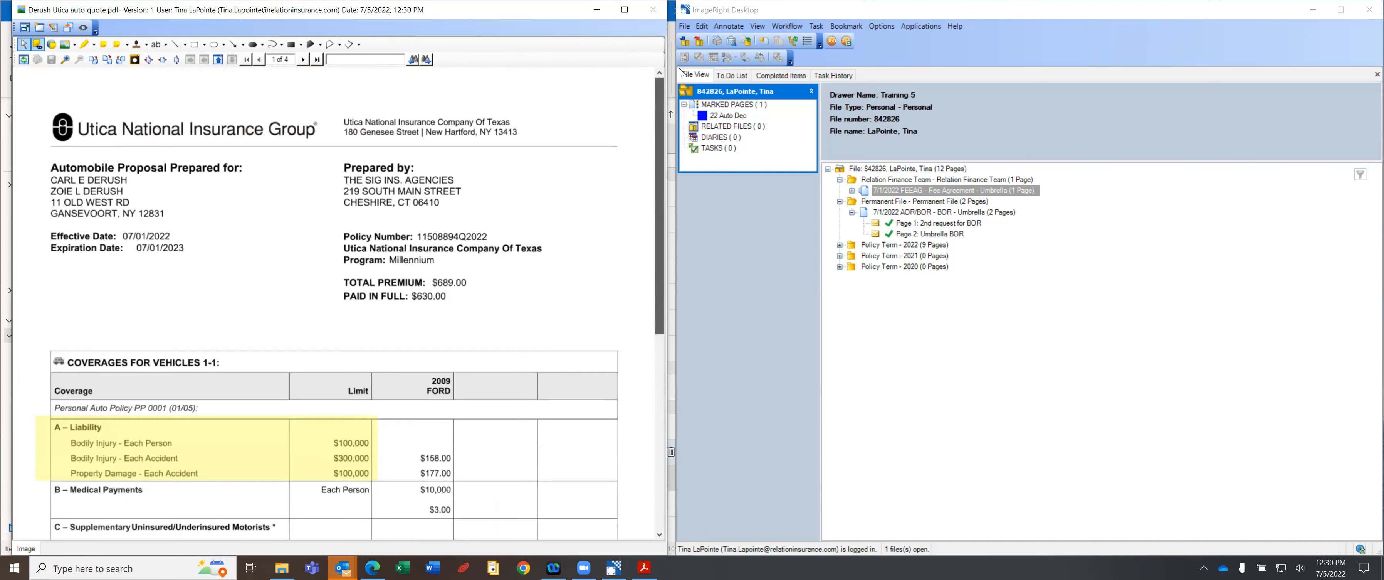